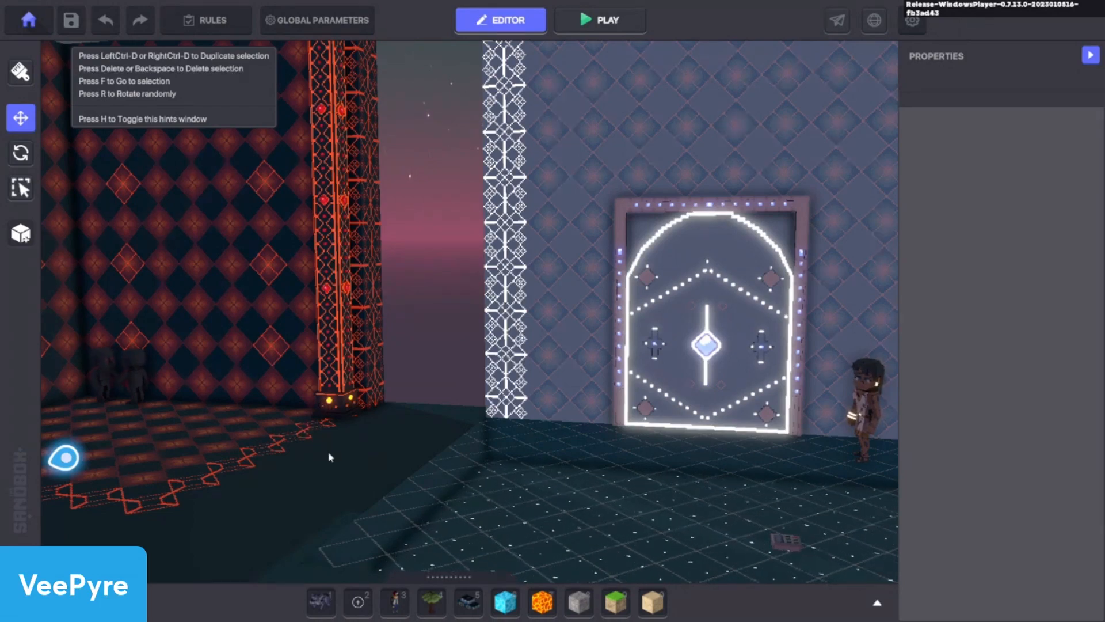
Look around the scene, examining the fire-patterned walls and pillars and the water area with its glowing gate and characters
right_click_drag(460, 455, 613, 440)
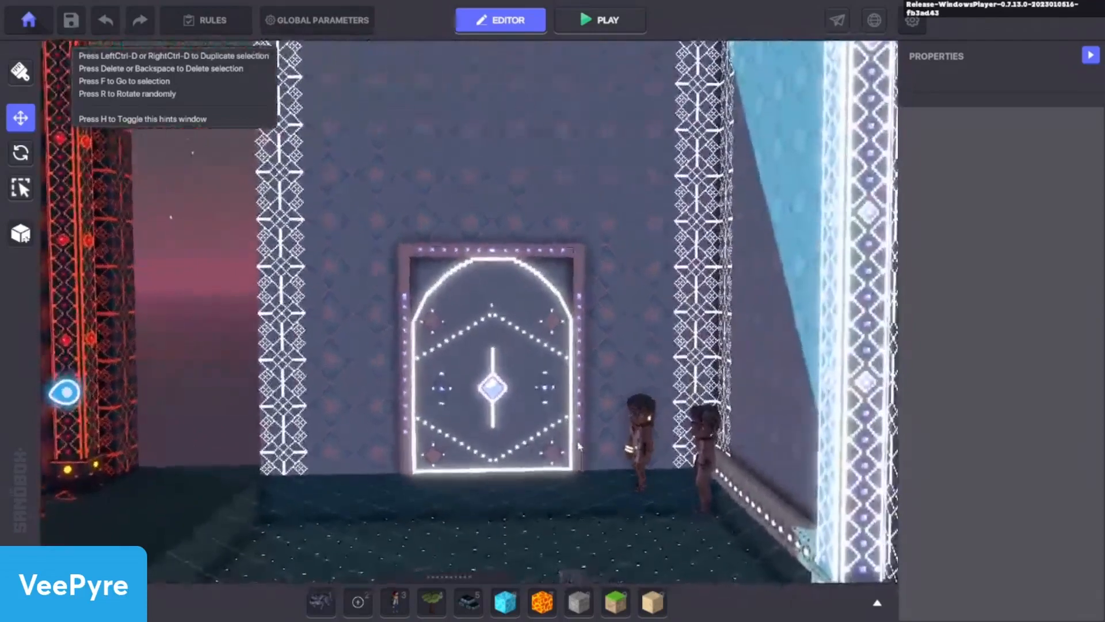
scroll(390, 509, "down", 3)
right_click_drag(390, 508, 427, 508)
mouse_move(426, 505)
middle_mouse_down()
mouse_move(495, 484)
mouse_move(402, 473)
mouse_move(418, 485)
middle_mouse_up()
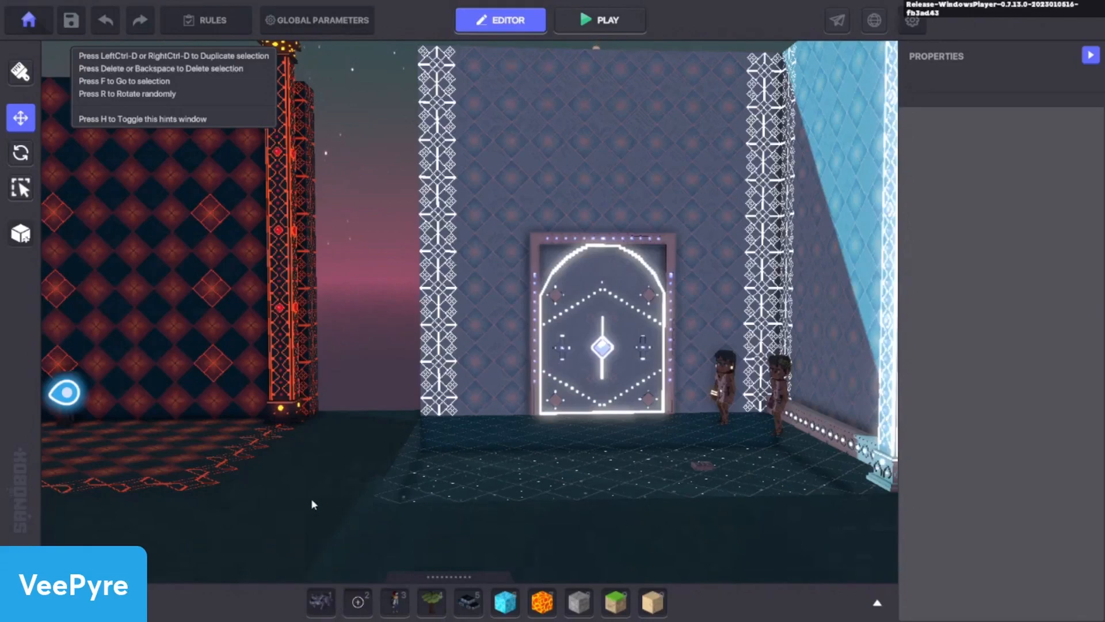
right_click_drag(544, 453, 651, 452)
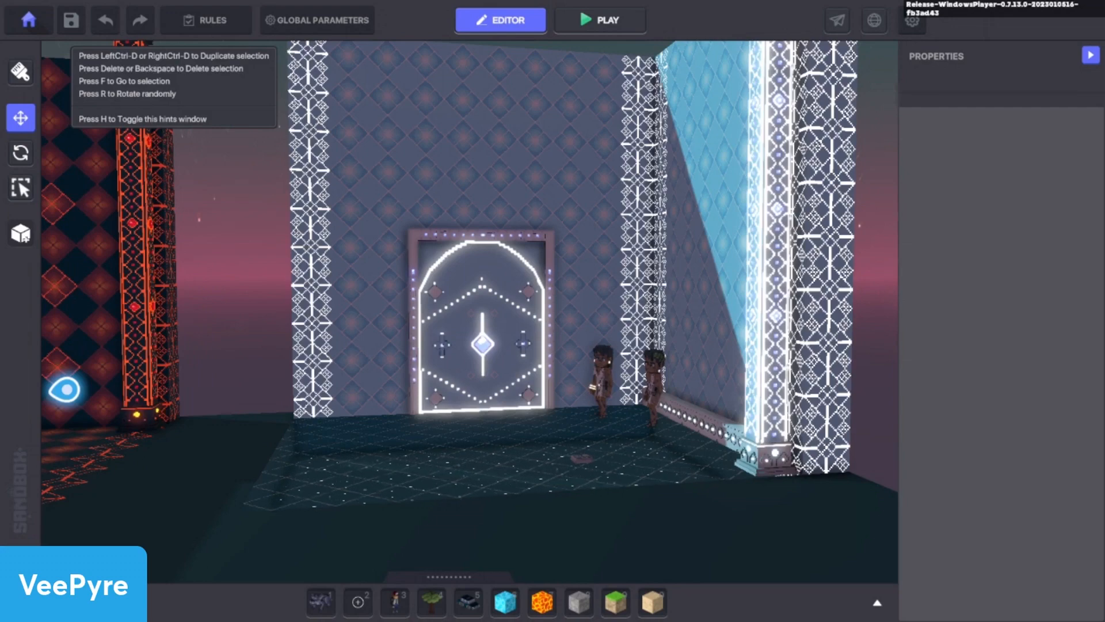
right_click_drag(271, 454, 491, 493)
key("a")
key("s")
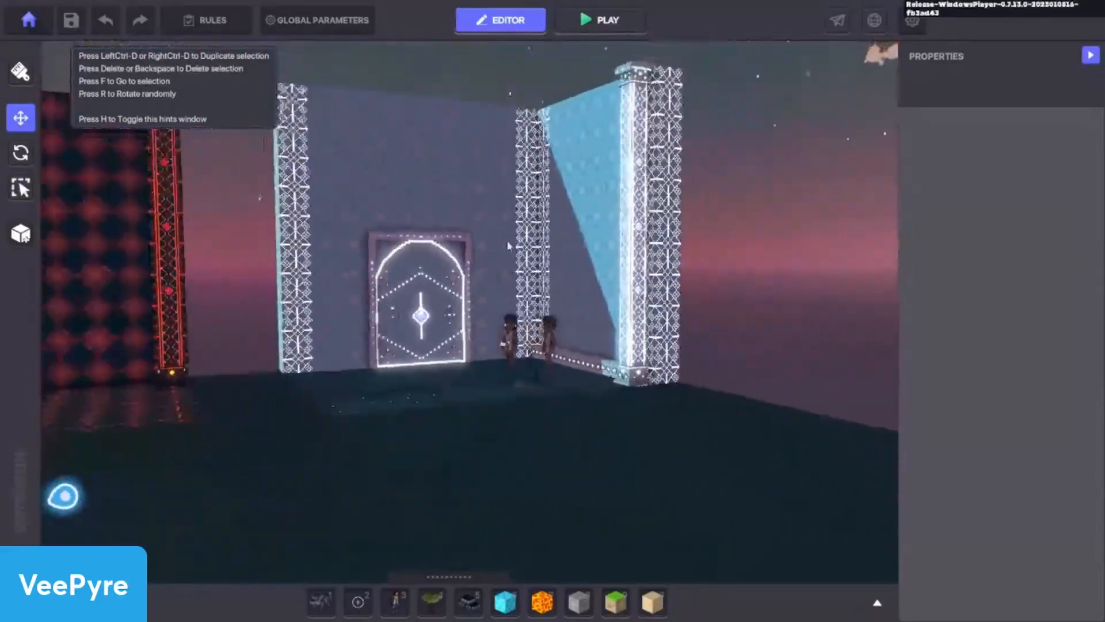
key("w")
key("w")
key("a")
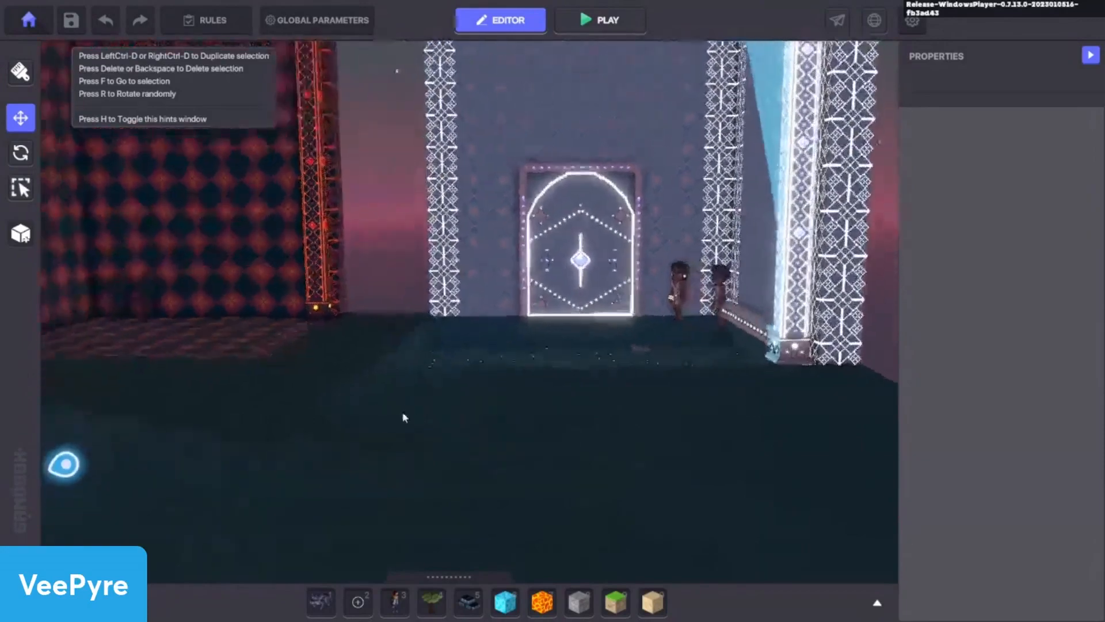
right_click_drag(397, 430, 388, 455)
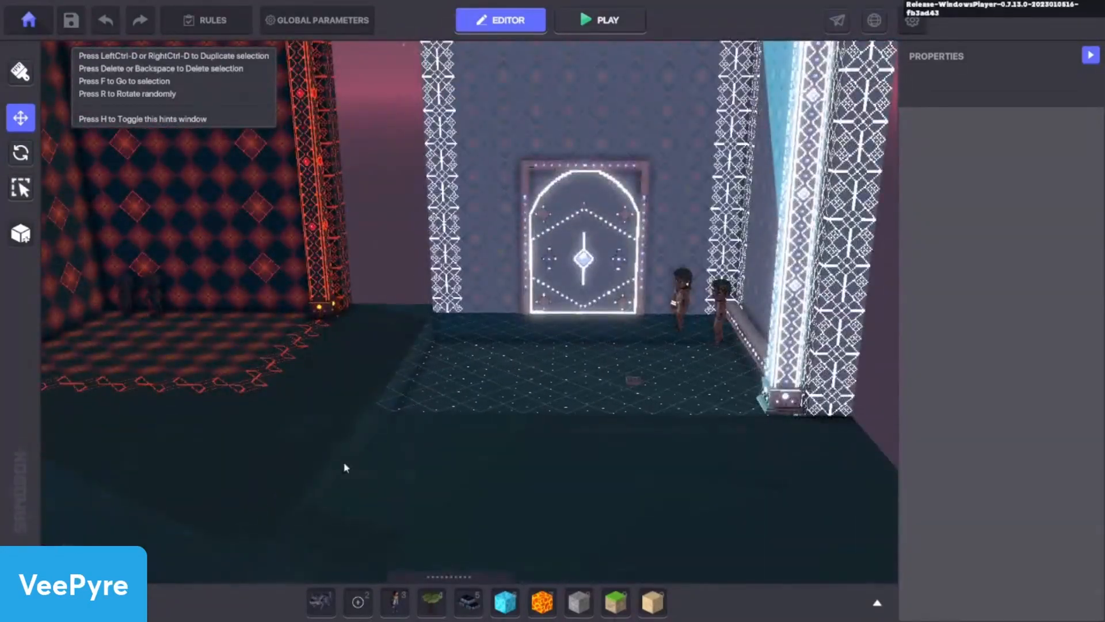
scroll(641, 384, "up", 2)
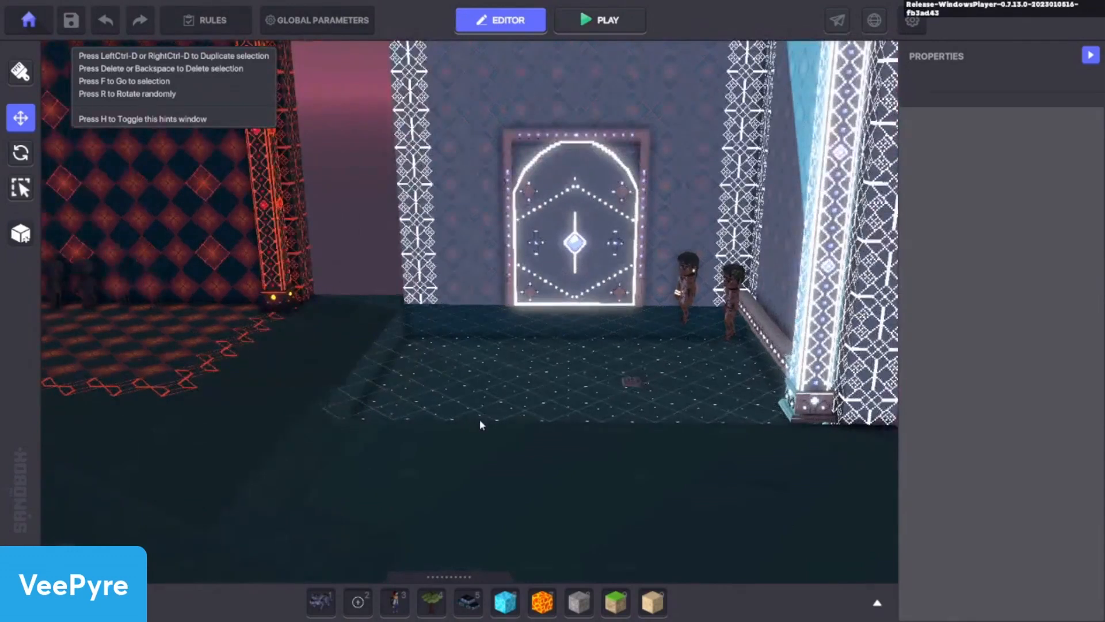
right_click_drag(479, 420, 695, 362)
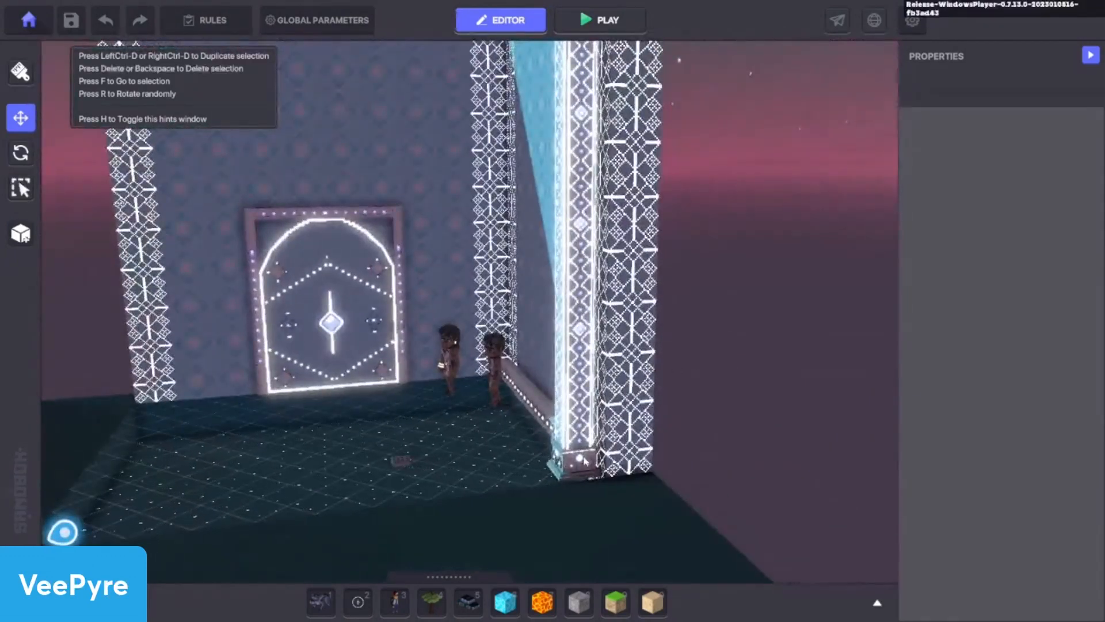
right_click_drag(635, 445, 253, 452)
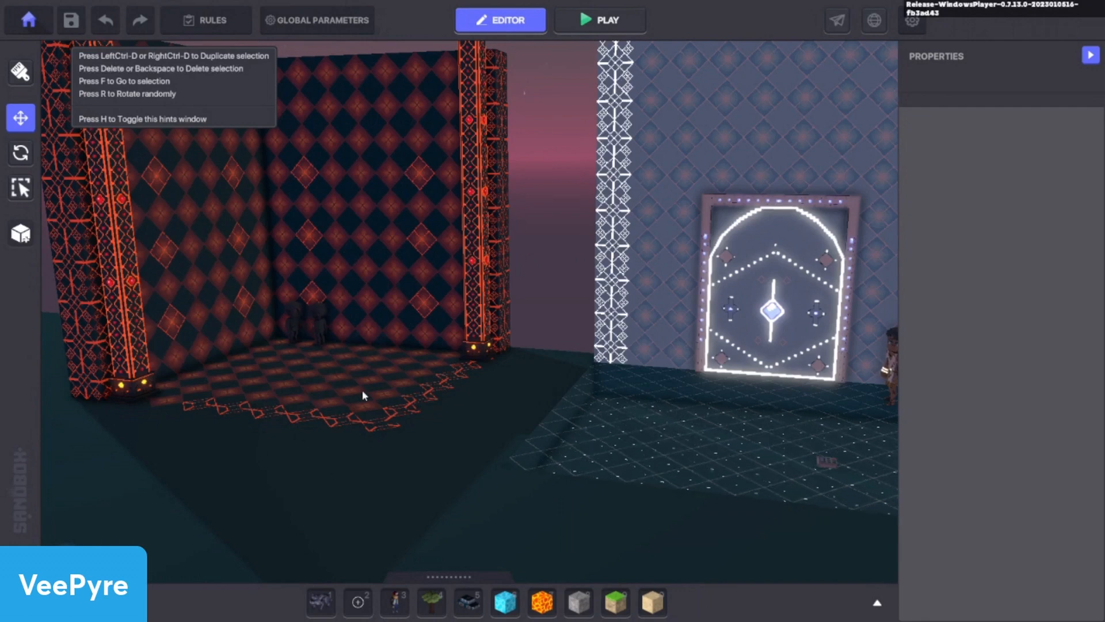
right_click_drag(298, 335, 608, 360)
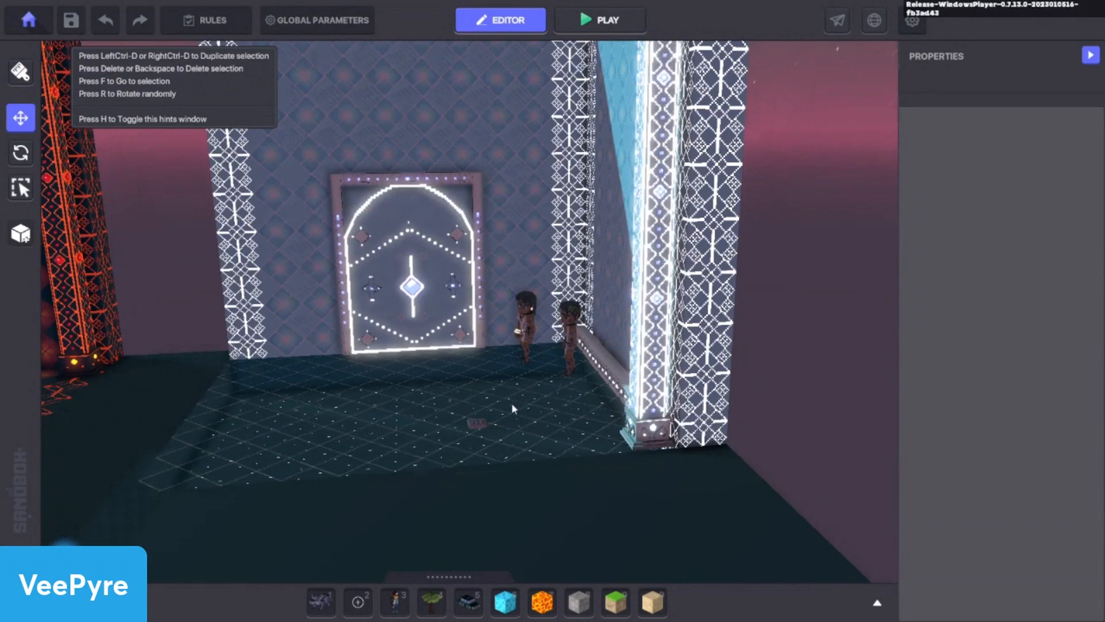
Select the NumPad Switch on the floor in front of the water gate and review its behaviour and components
scroll(536, 411, "up", 2)
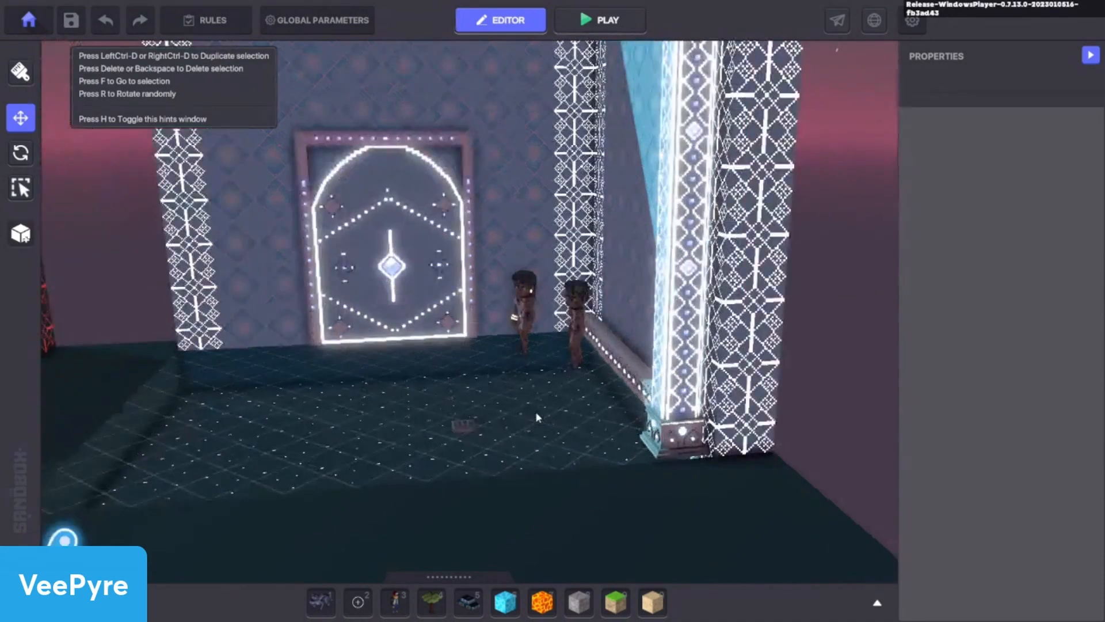
middle_click_drag(396, 426, 403, 423)
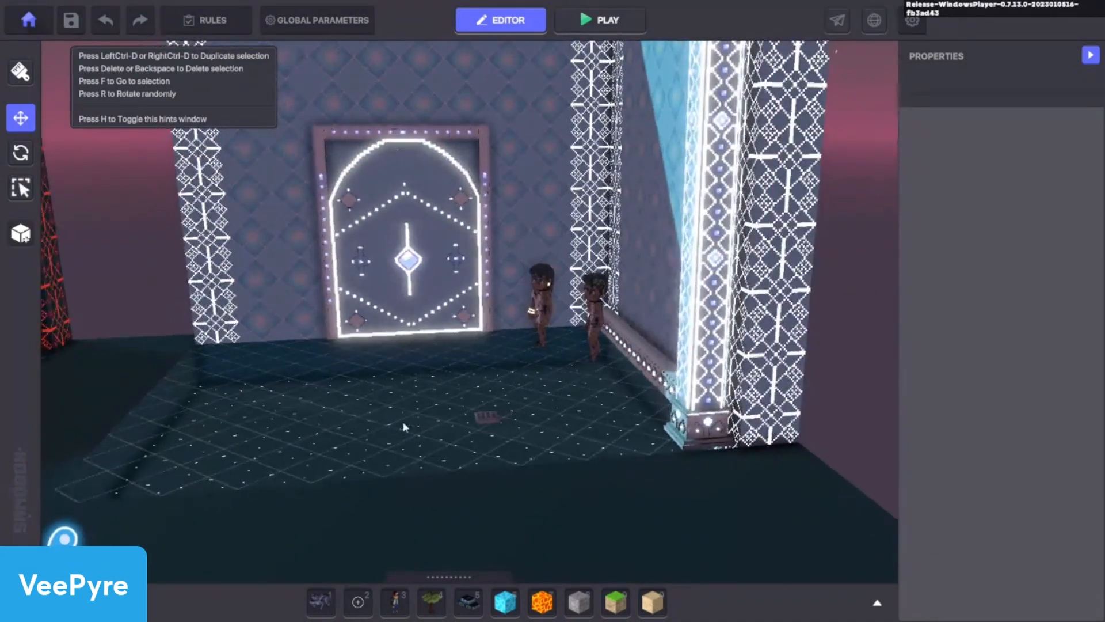
scroll(516, 347, "up", 2)
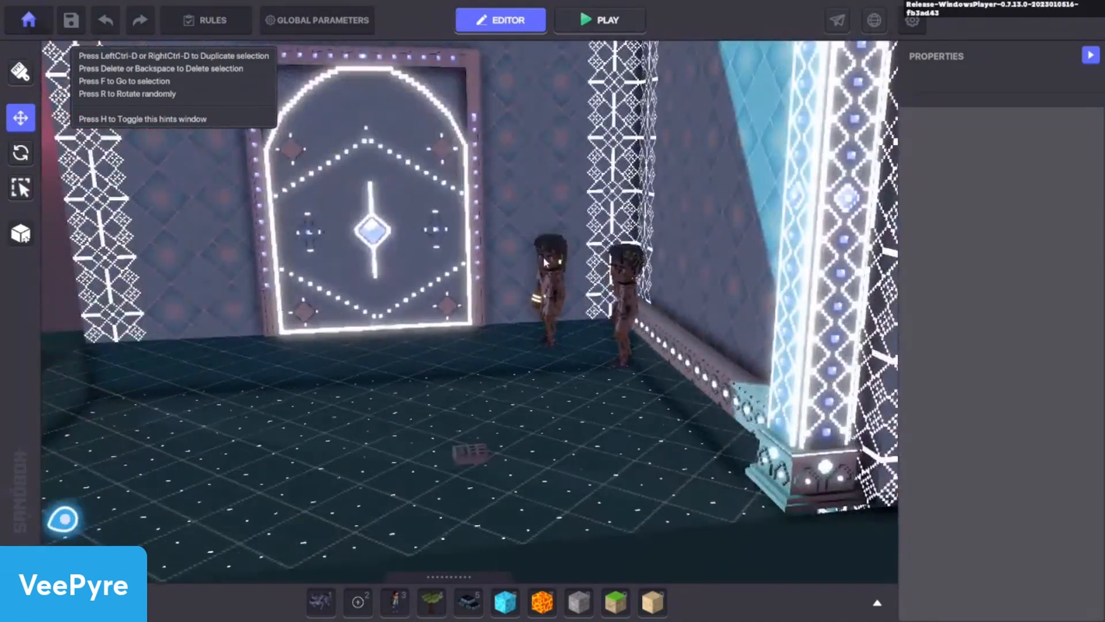
left_click(471, 449)
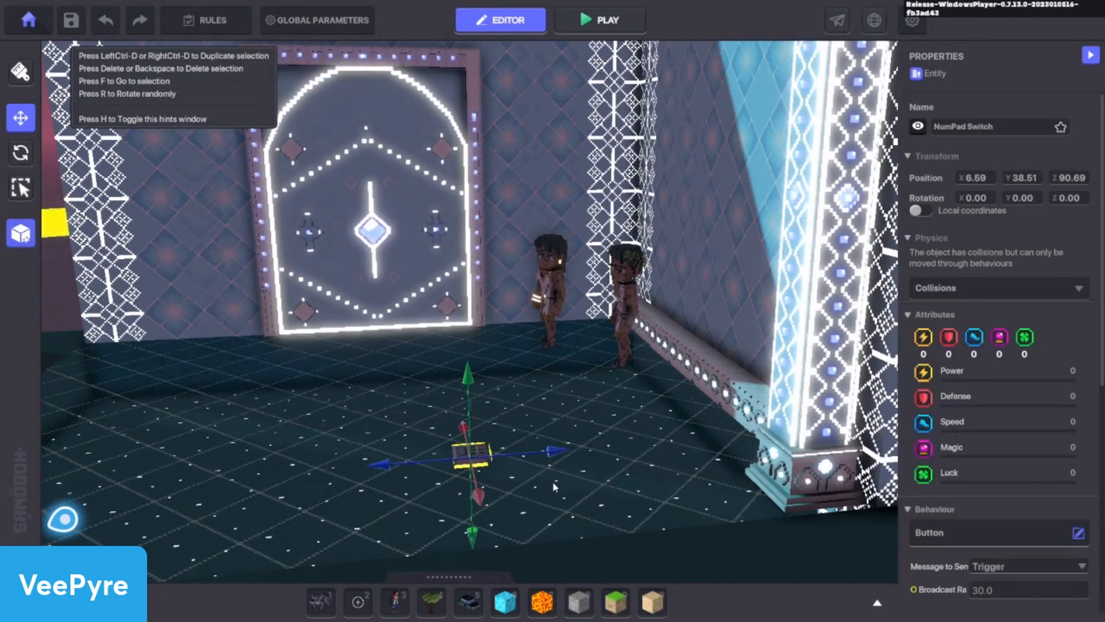
scroll(551, 489, "down", 2)
scroll(544, 508, "up", 1)
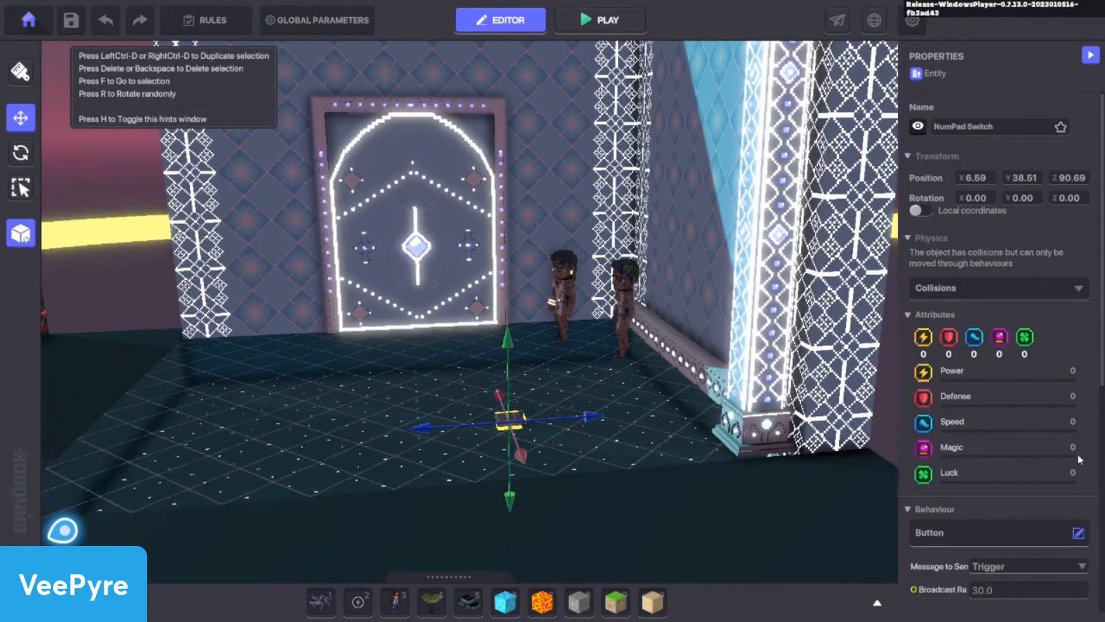
scroll(1036, 455, "down", 3)
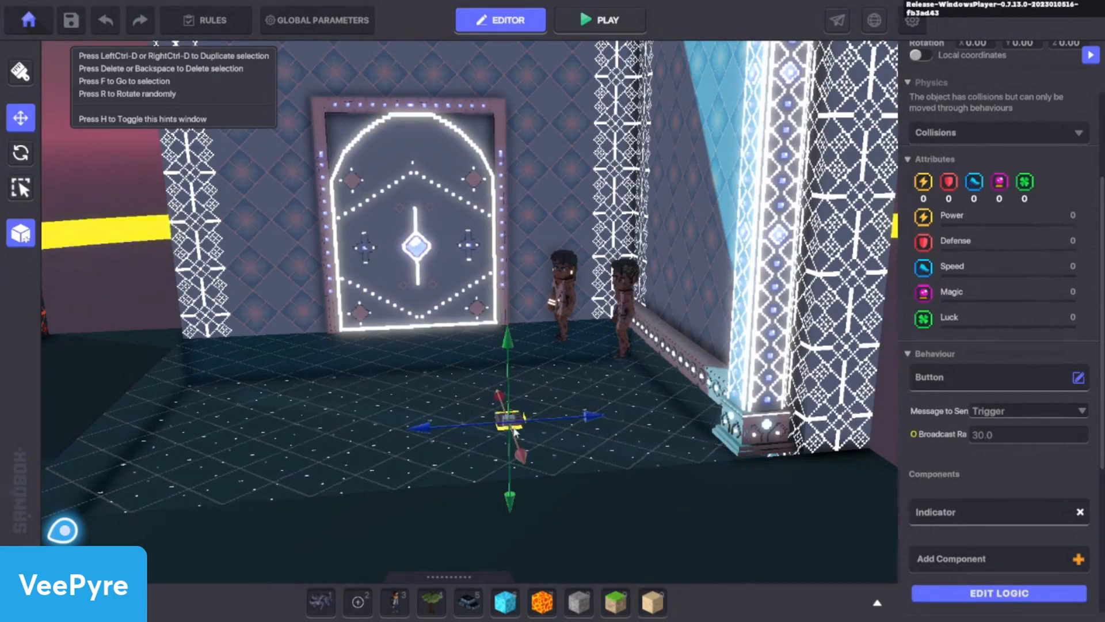
Browse the draft assets in the asset library without a search filter, then close the library
left_click(456, 576)
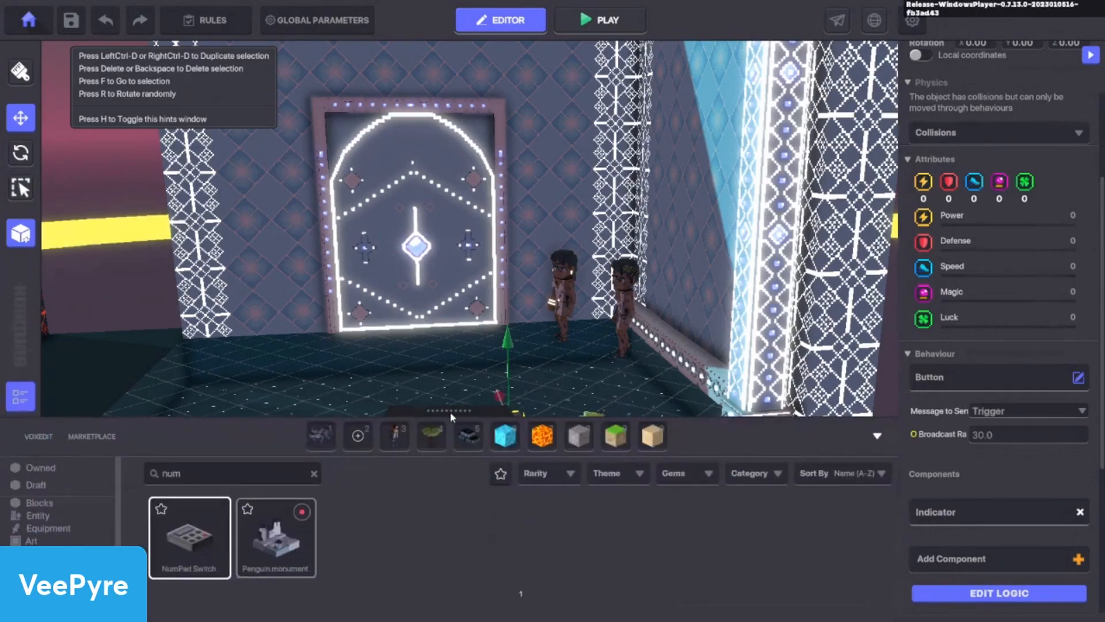
left_click(57, 484)
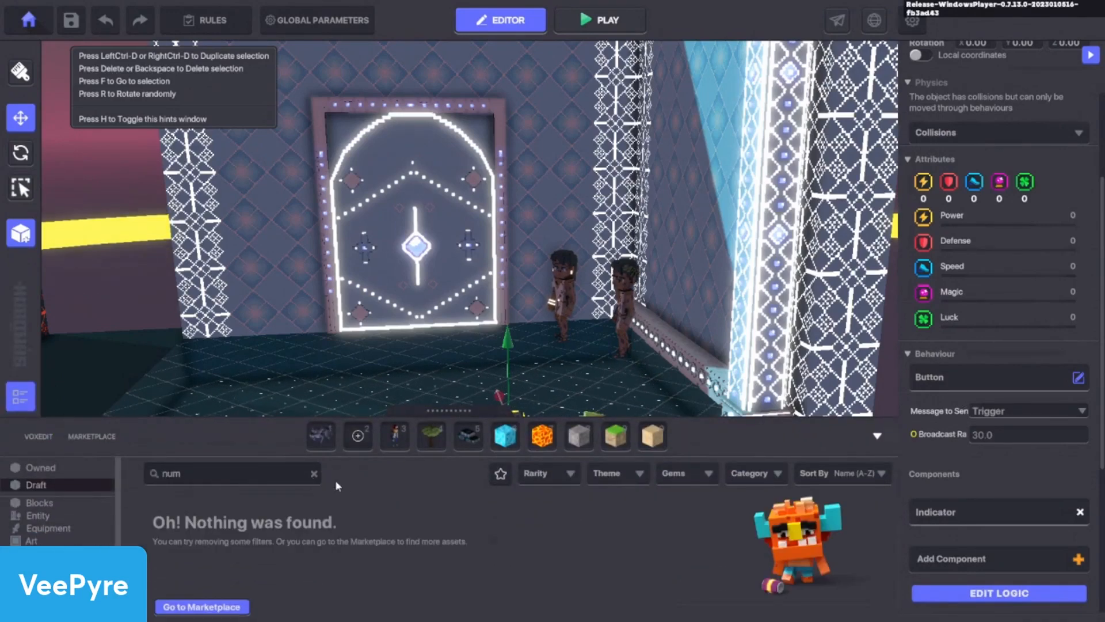
left_click(313, 473)
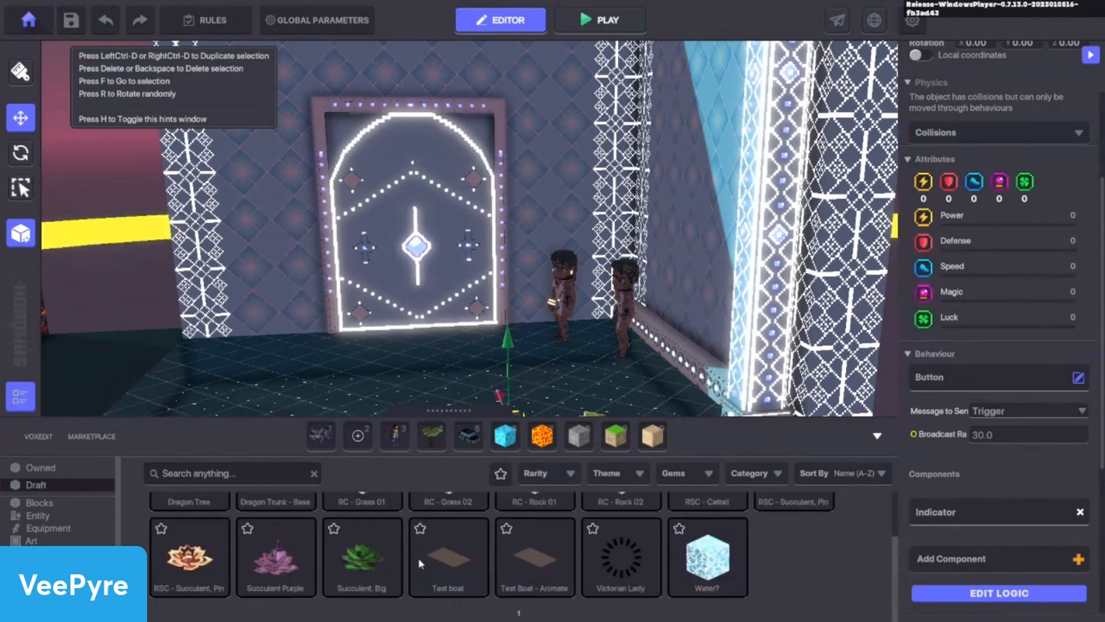
left_click(877, 436)
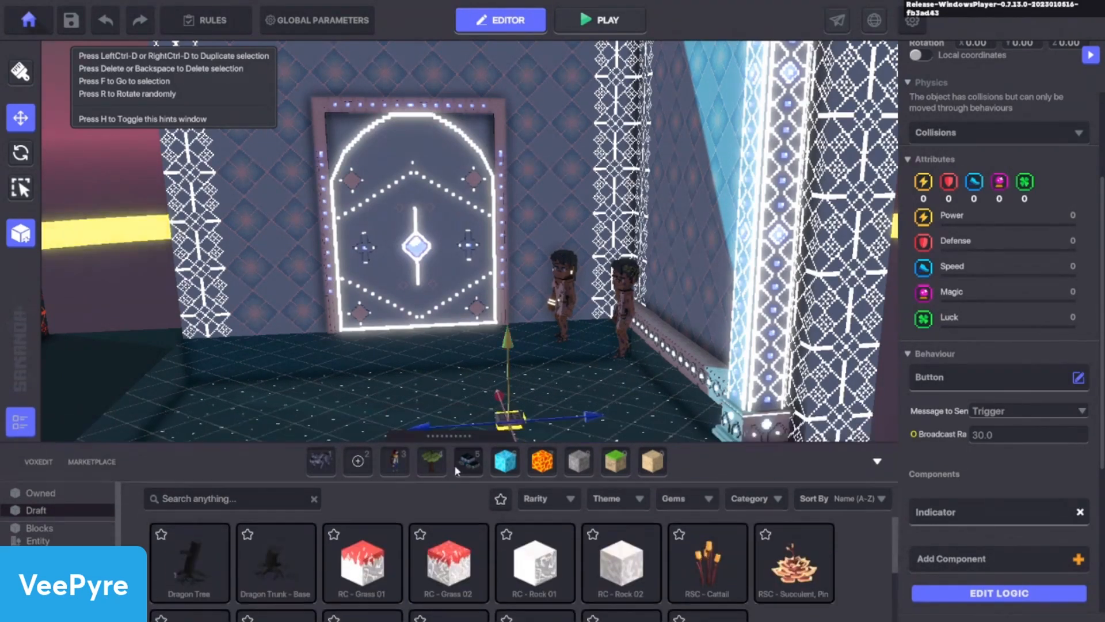
Set the NumPad Switch's behaviour to None and remove its Indicator component
left_click(1078, 378)
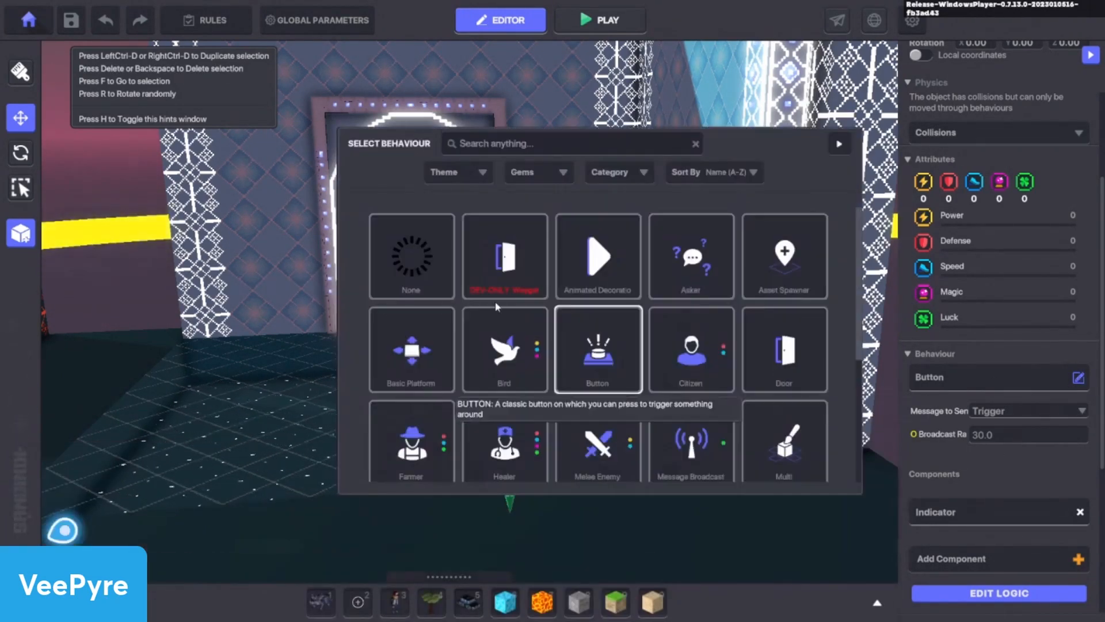
left_click(416, 266)
scroll(988, 362, "down", 2)
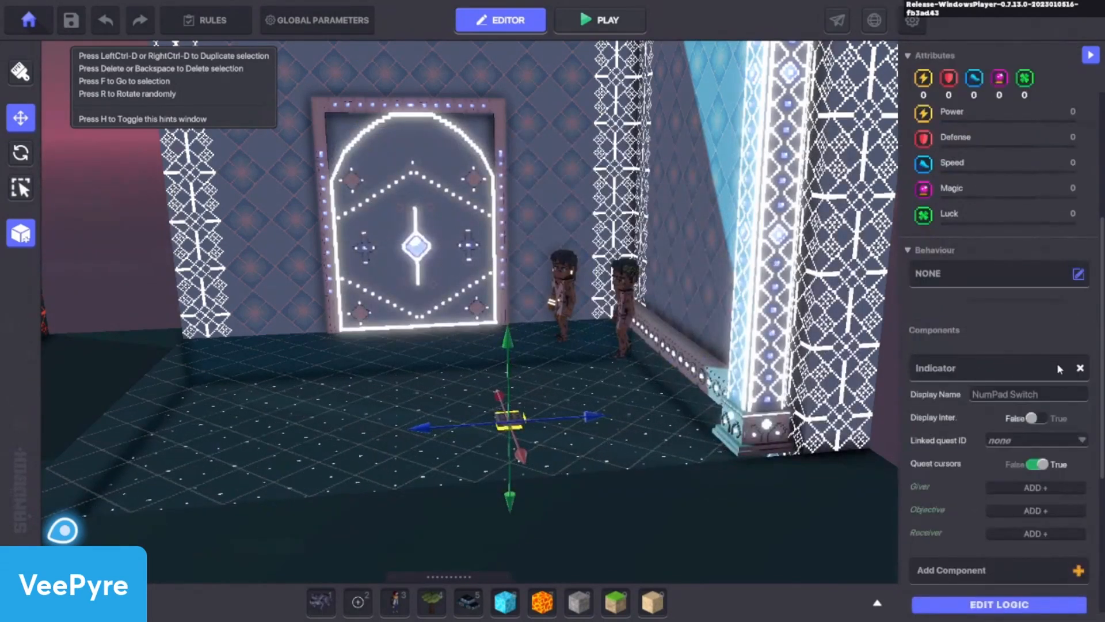
left_click(1080, 369)
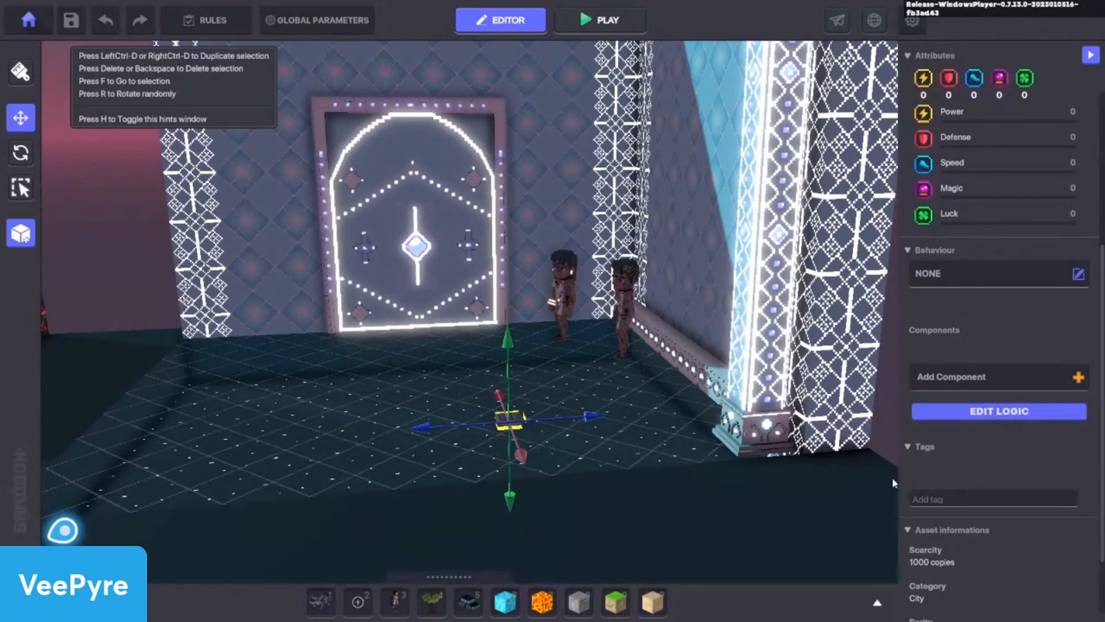
Rename the NumPad Switch object as PROG
scroll(982, 145, "up", 5)
left_click(981, 135)
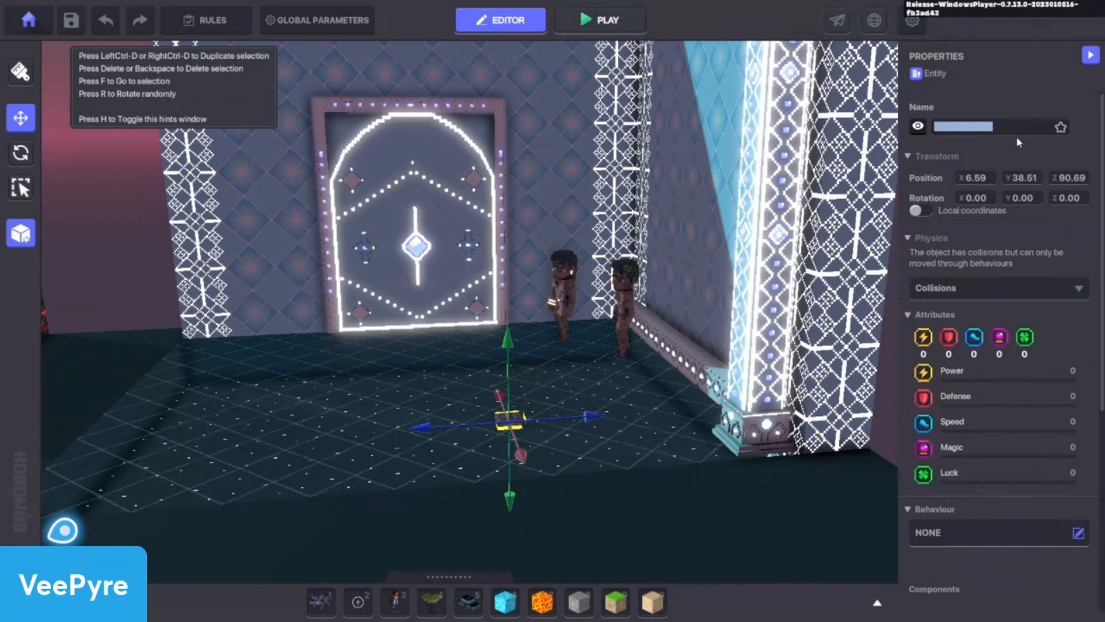
type("PROG")
Find the PROG object in the hierarchy by searching for "prog" and start saving it as a new preset
left_click(22, 546)
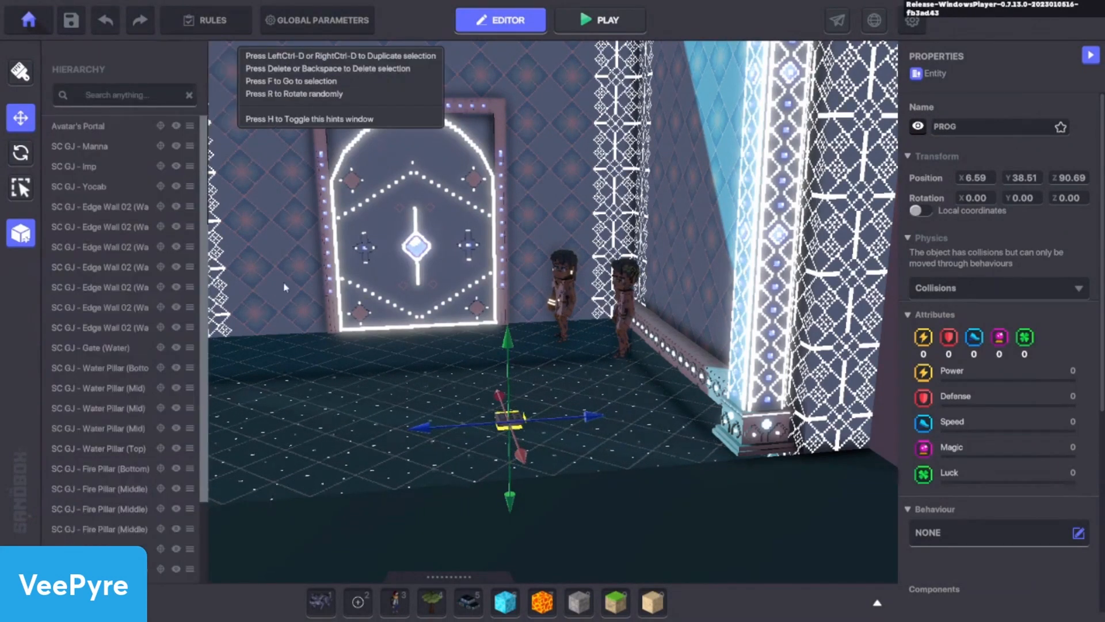
left_click(118, 97)
type("prog")
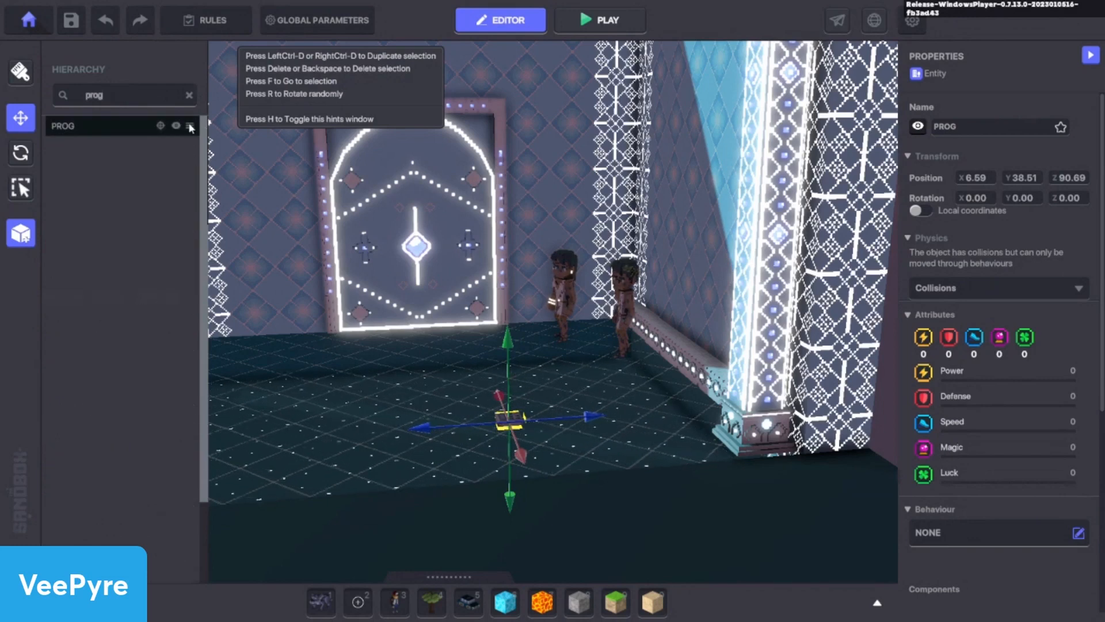
left_click(190, 125)
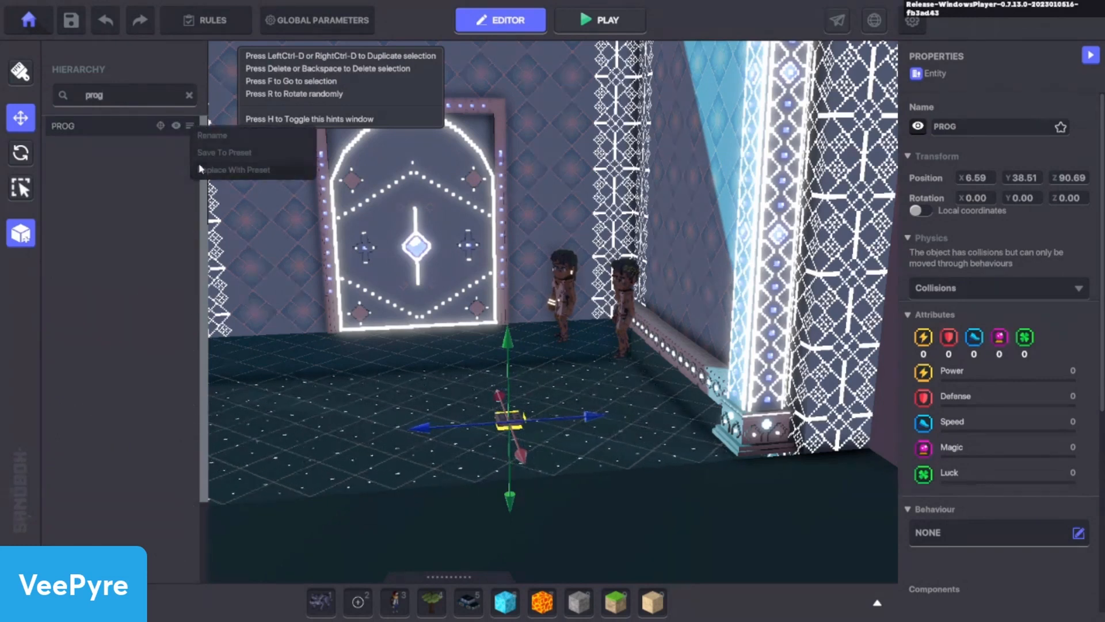
left_click(253, 170)
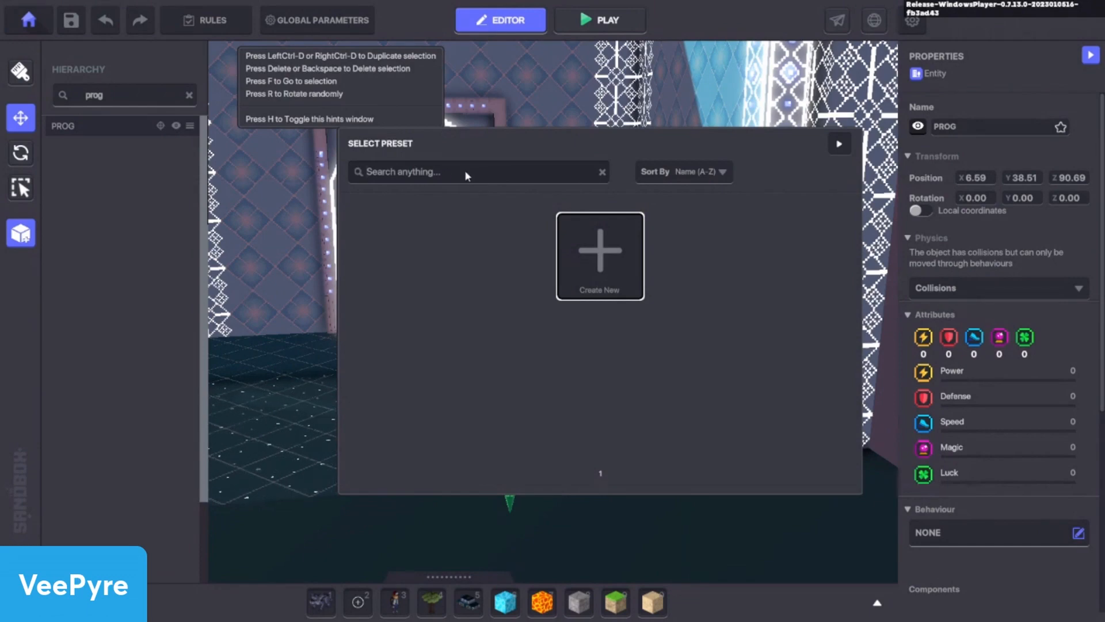
left_click(572, 239)
Name the new preset "Programming Component" and save it
left_click(512, 333)
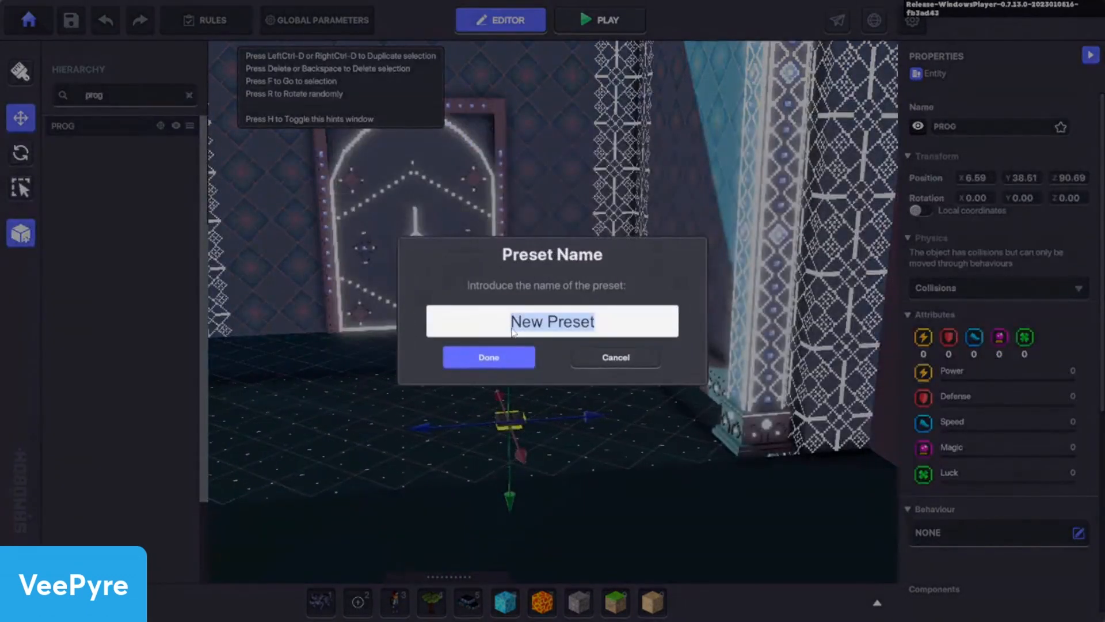
type("Prog")
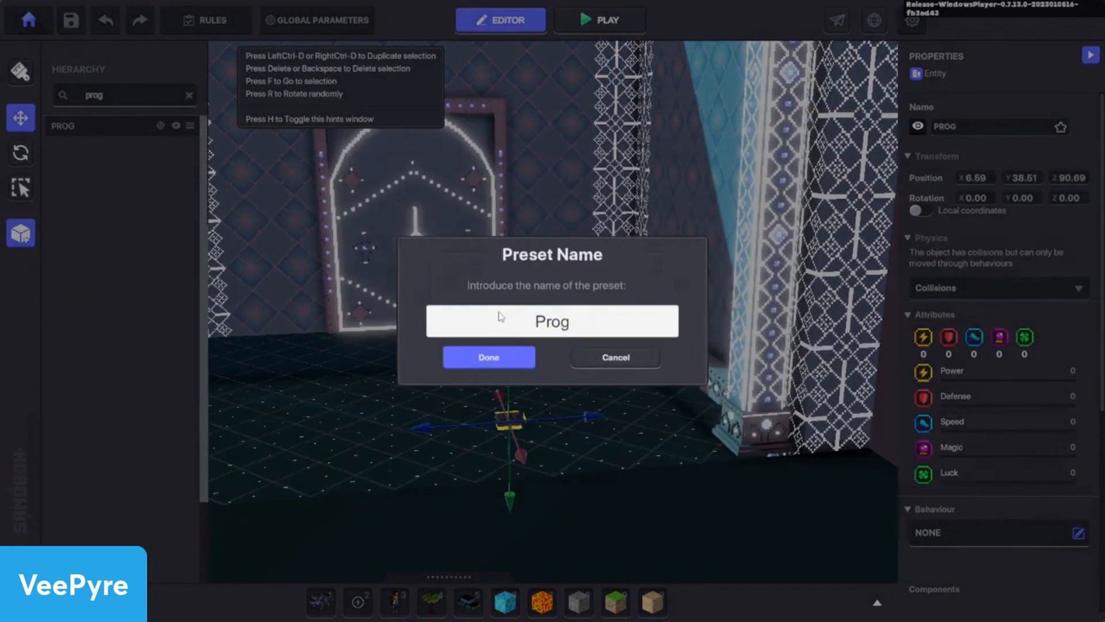
type("gram")
key("BackSpace")
key("BackSpace")
key("BackSpace")
key("BackSpace")
type("ramming ")
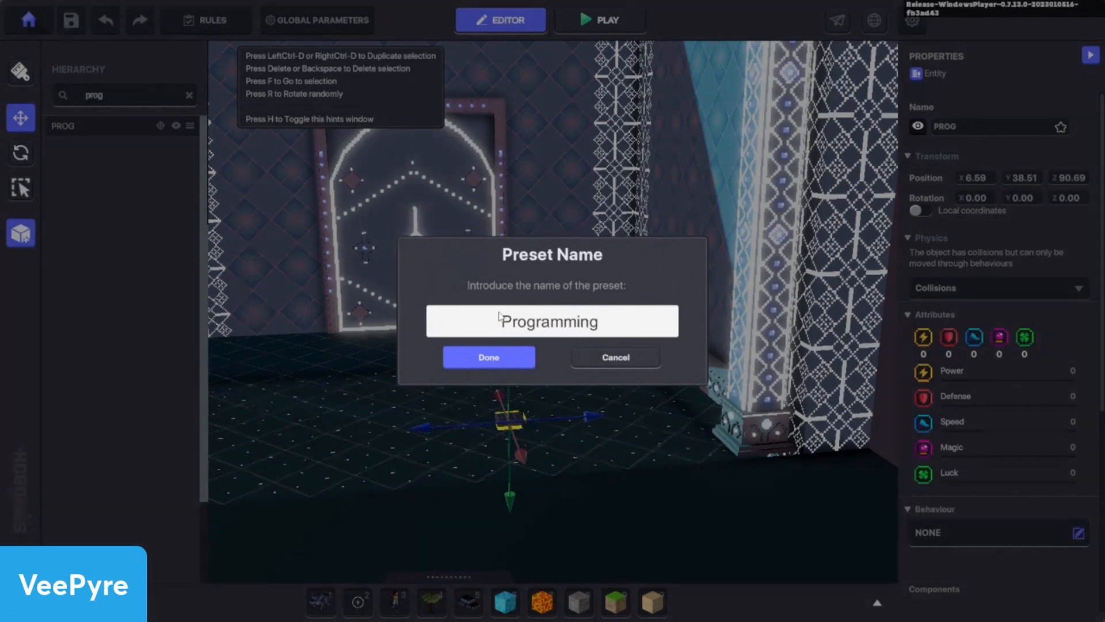
type("Component")
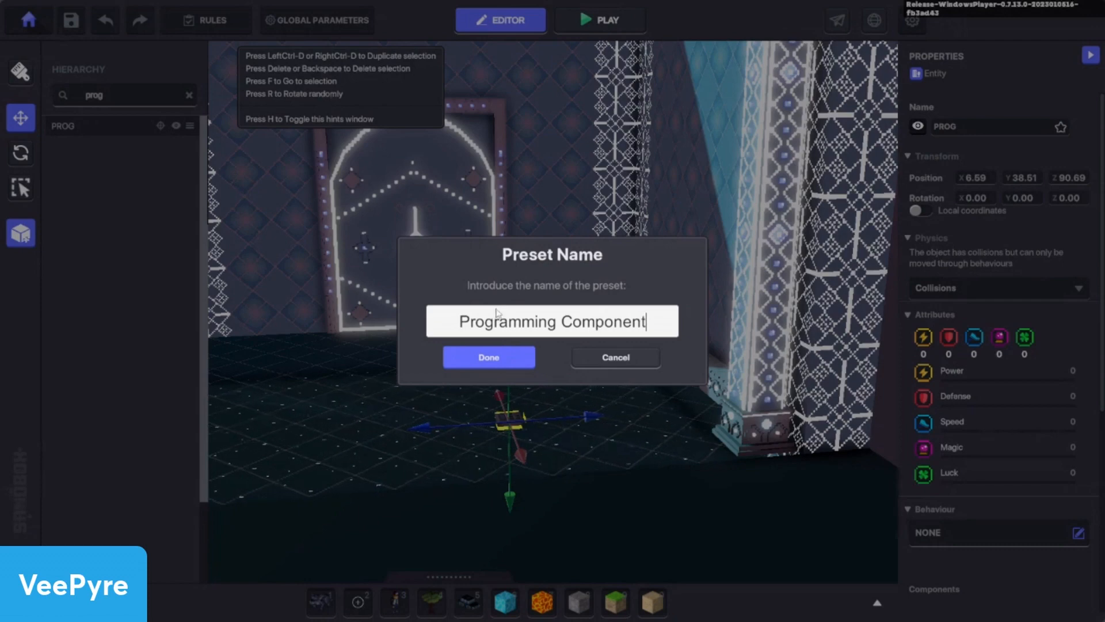
left_click(502, 353)
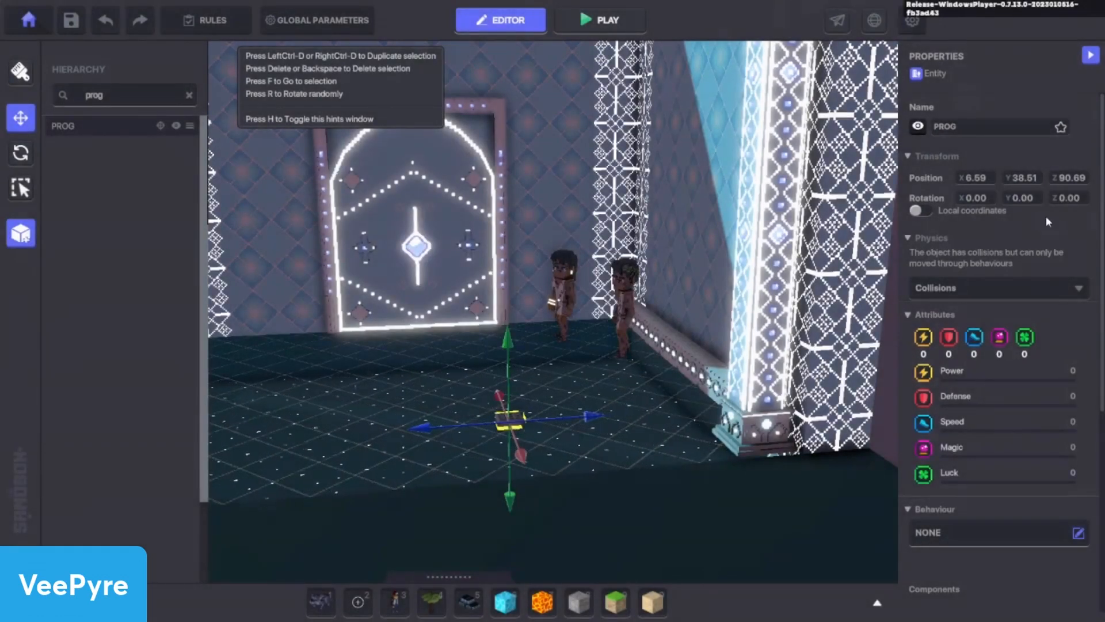
Search the draft assets in the asset library for "prog"
left_click(450, 576)
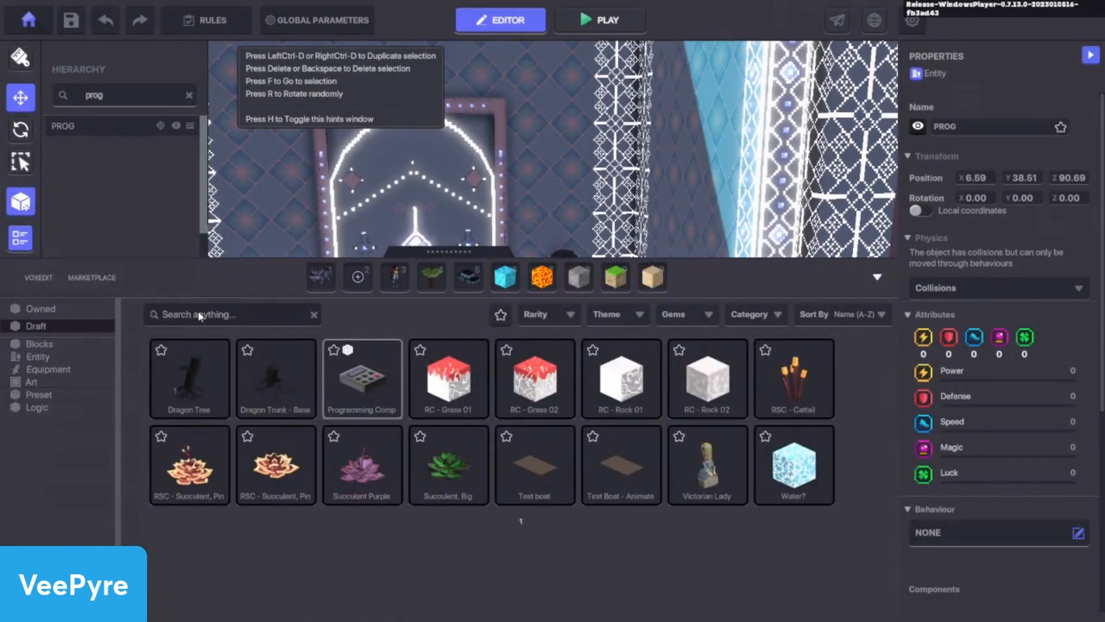
type("prog")
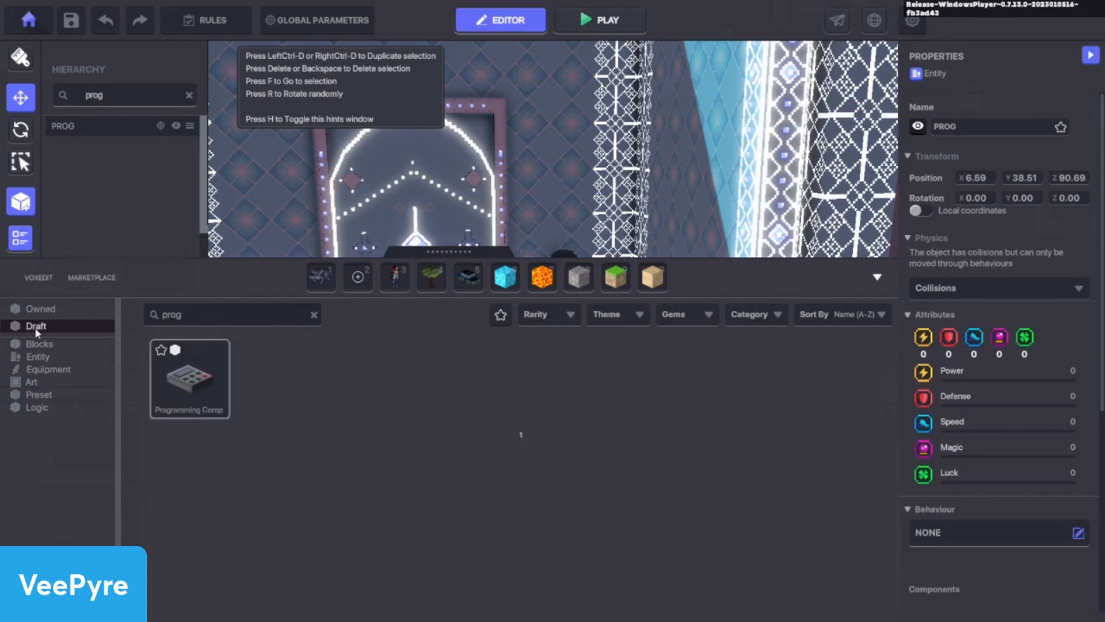
Assign the Programming Component preset to quick slot 2 and place a copy on the floor near the door
left_click_drag(216, 394, 353, 281)
left_click(449, 251)
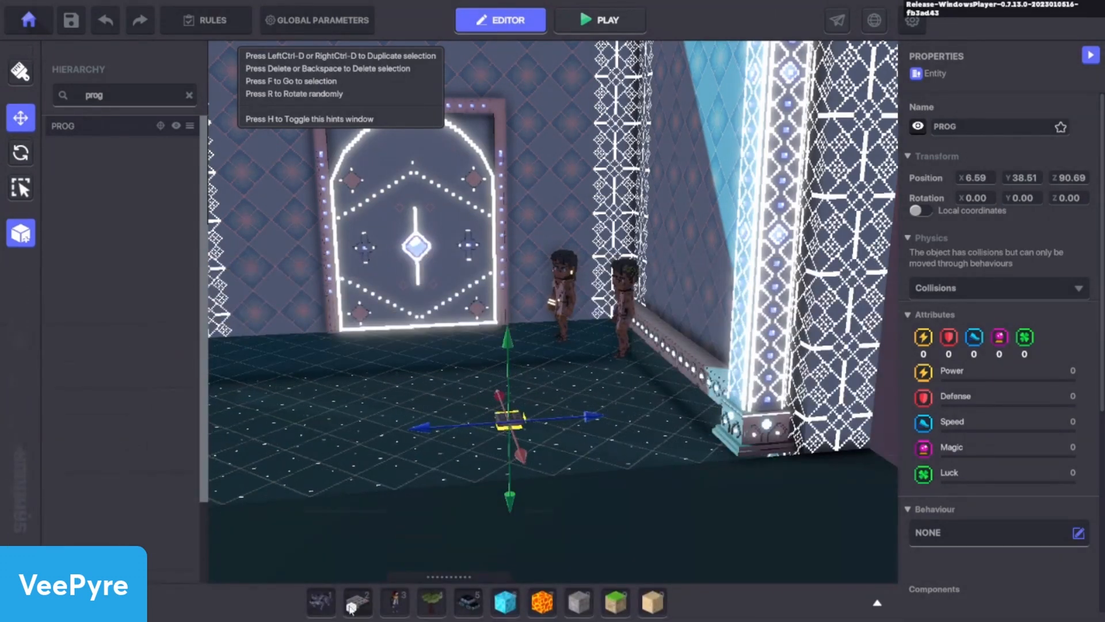
left_click(352, 605)
left_click(467, 399)
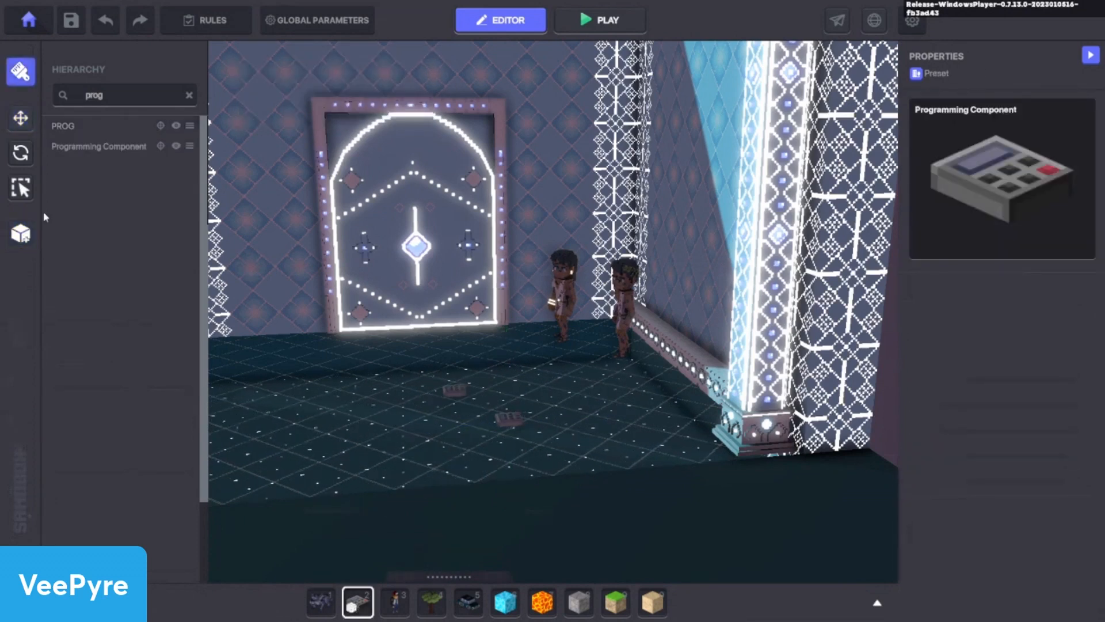
Make the placed Programming Component invisible and set its physics to No Collisions
left_click(21, 118)
left_click(454, 390)
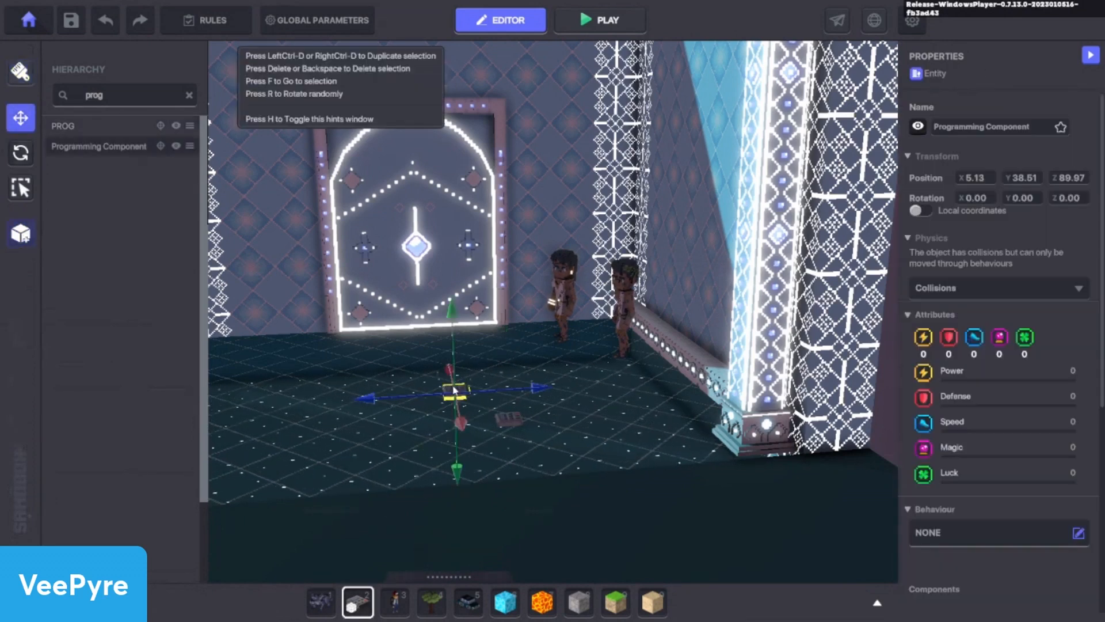
left_click(920, 127)
left_click(962, 288)
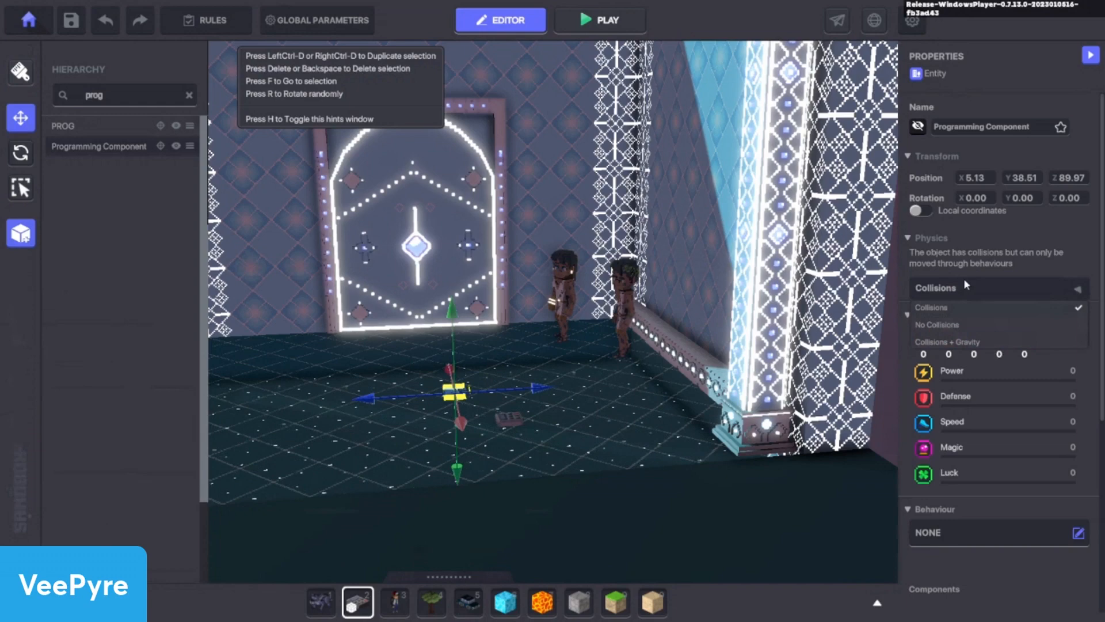
left_click(940, 324)
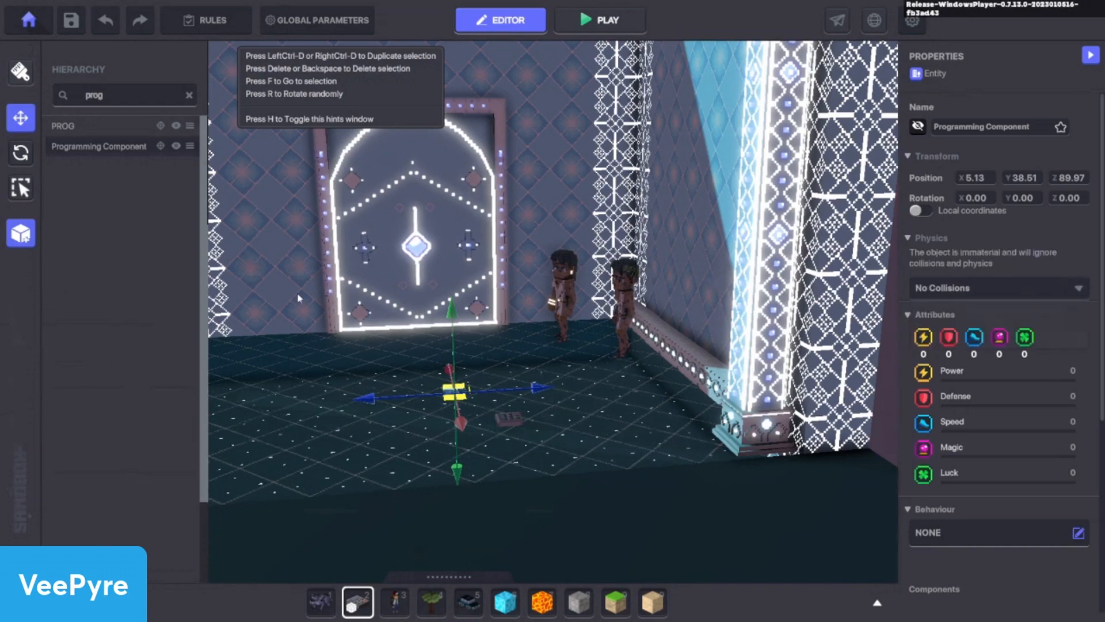
Save the invisible, collision-free component as a new preset named PROG
left_click(190, 147)
left_click(213, 172)
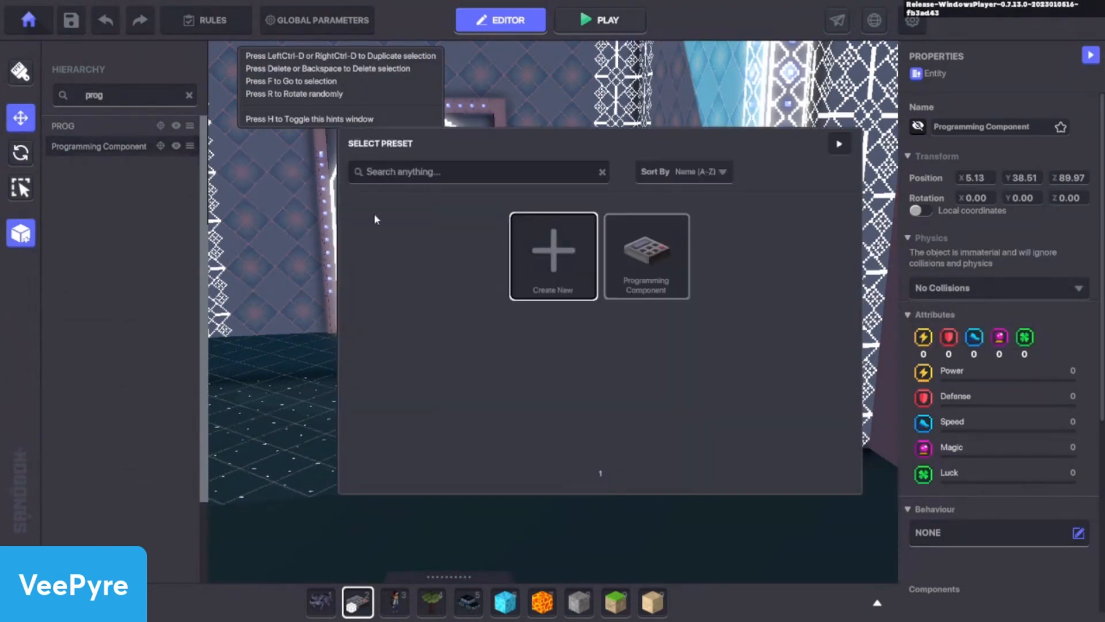
left_click(568, 260)
left_click(531, 330)
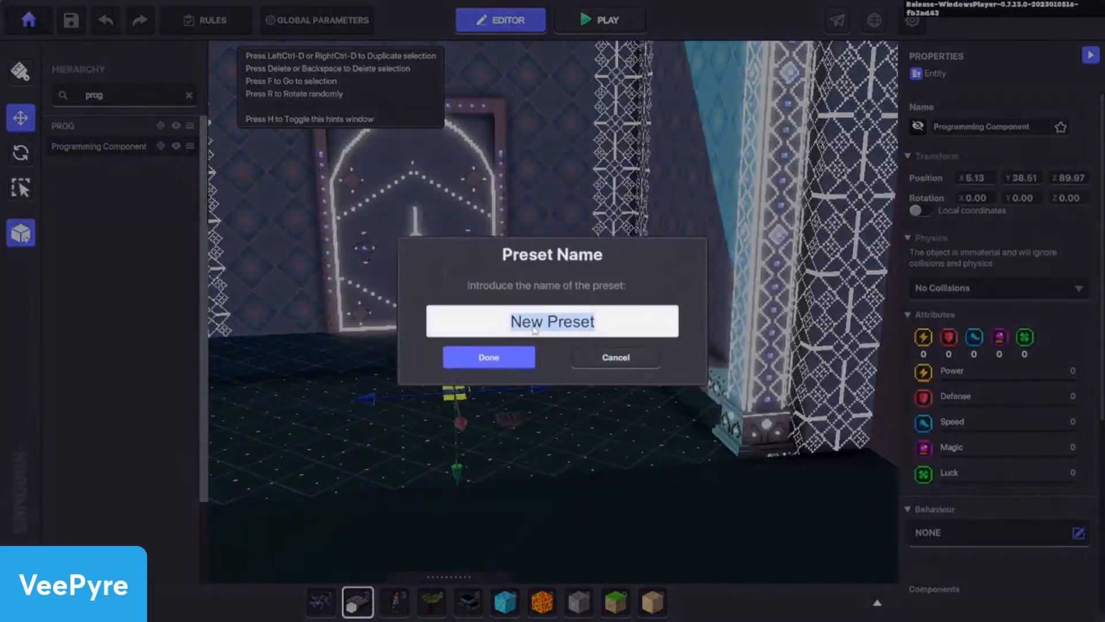
type("PROG")
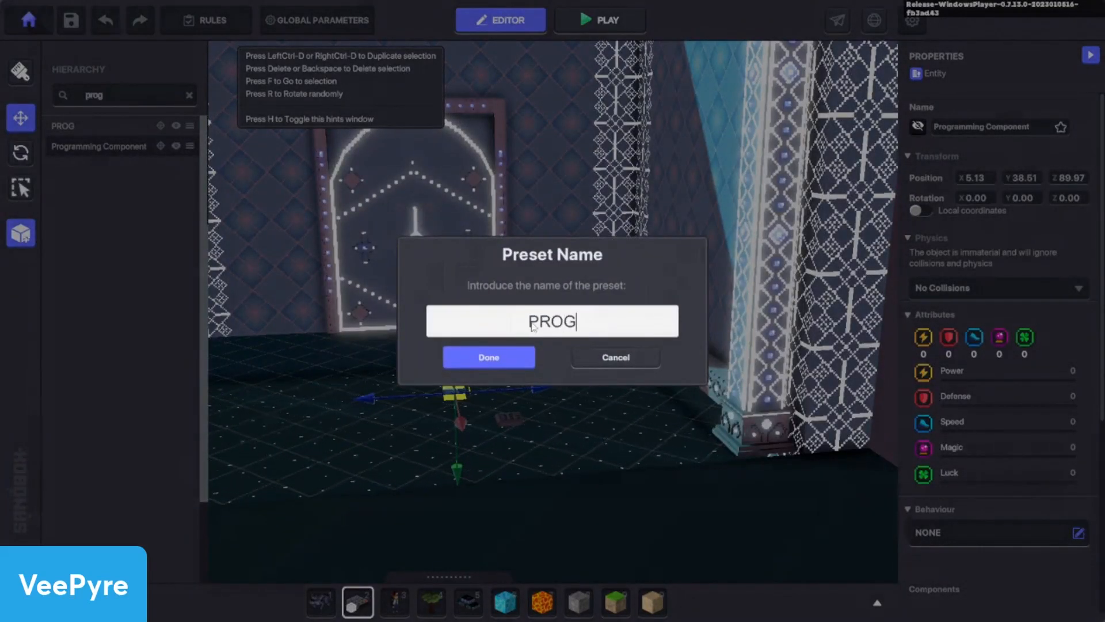
left_click(489, 357)
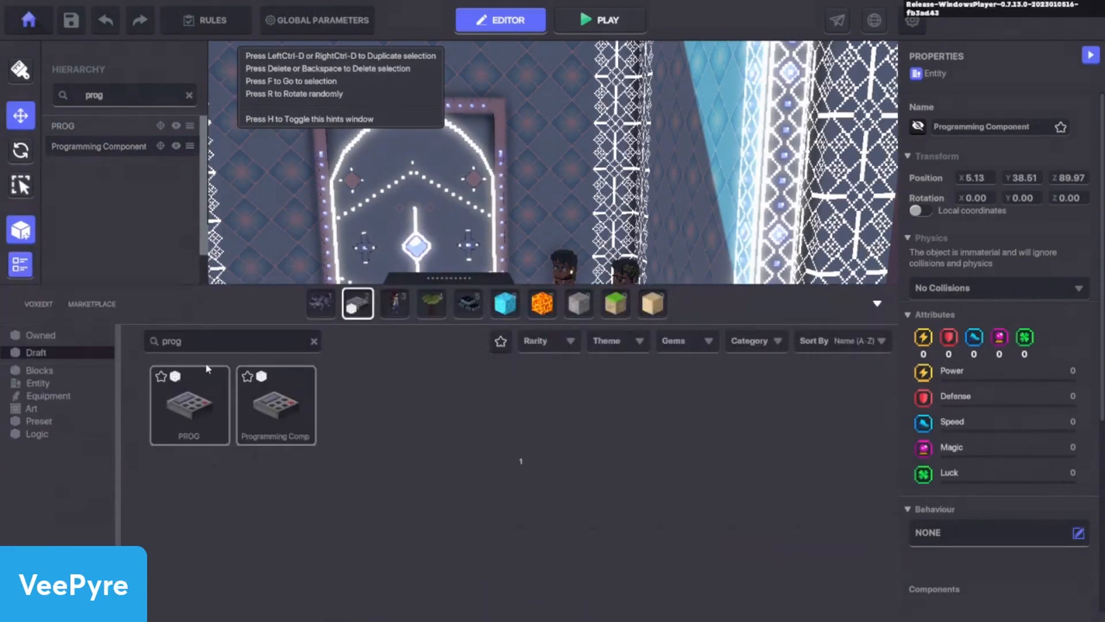
Put the PROG preset from the draft assets into quick slot 2, then hide the asset library and hierarchy
left_click(172, 419)
mouse_move(172, 419)
left_mouse_down()
mouse_move(345, 335)
mouse_move(355, 309)
left_mouse_up()
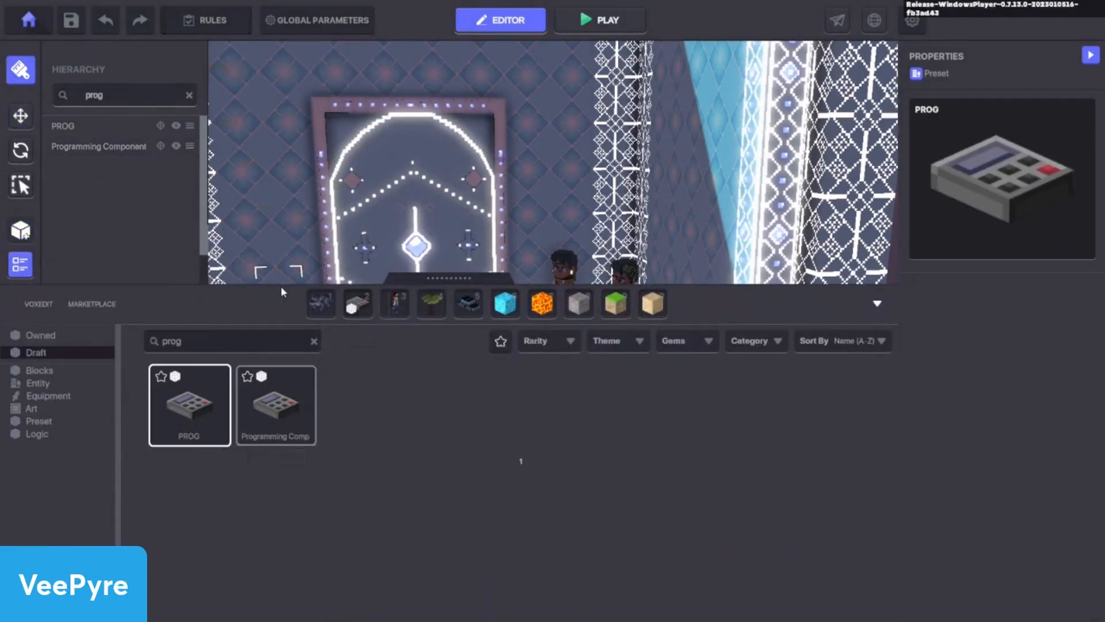
left_click(471, 288)
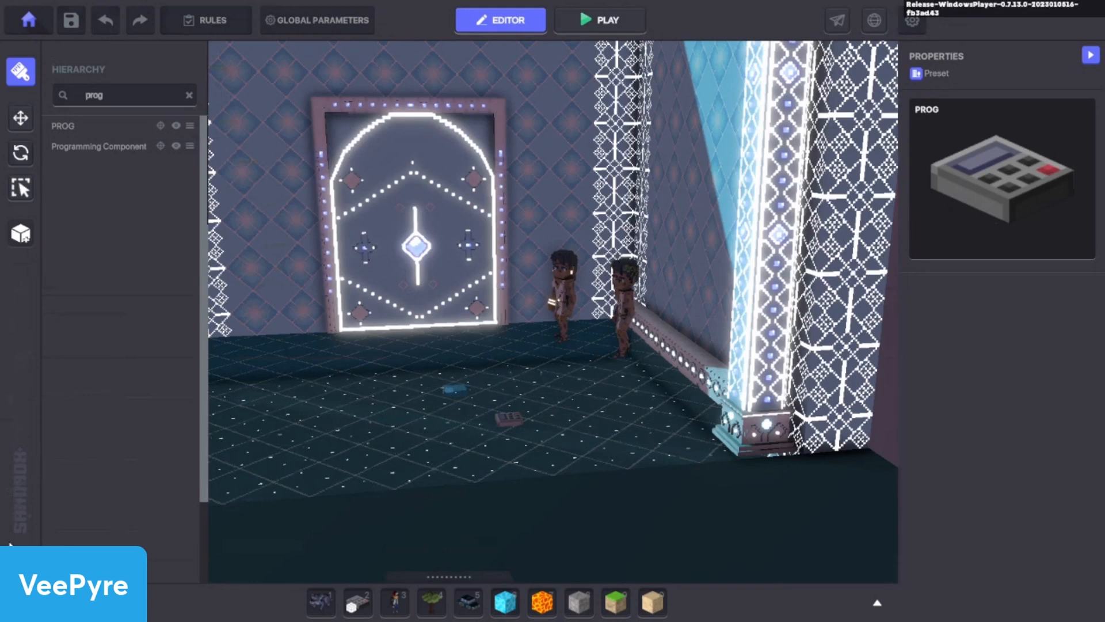
left_click(64, 528)
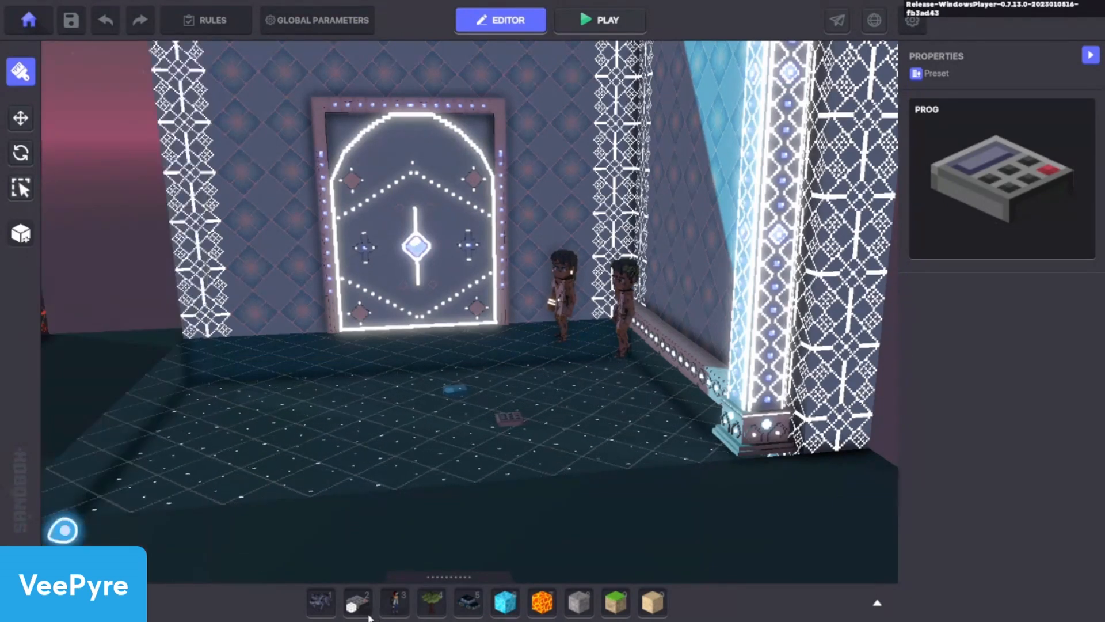
left_click(366, 612)
Delete both number pad copies from the floor in front of the door
left_click(20, 118)
left_click(462, 389)
key("Delete")
left_click(512, 423)
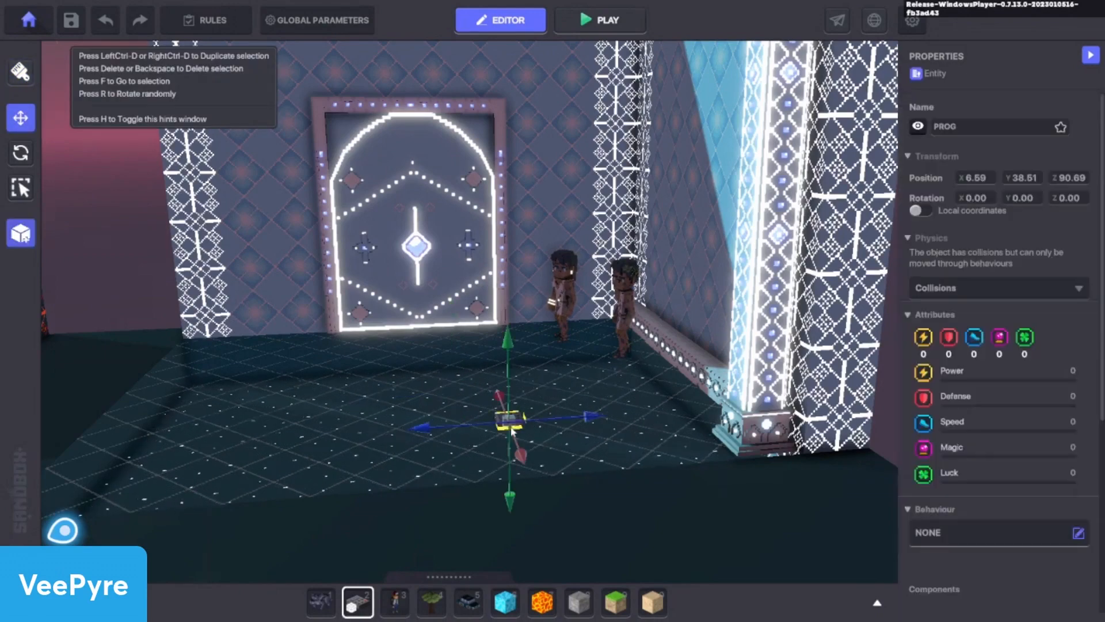
key("Delete")
Place a PROG preset on the floor beside the Manna character
key("2")
scroll(507, 380, "up", 5)
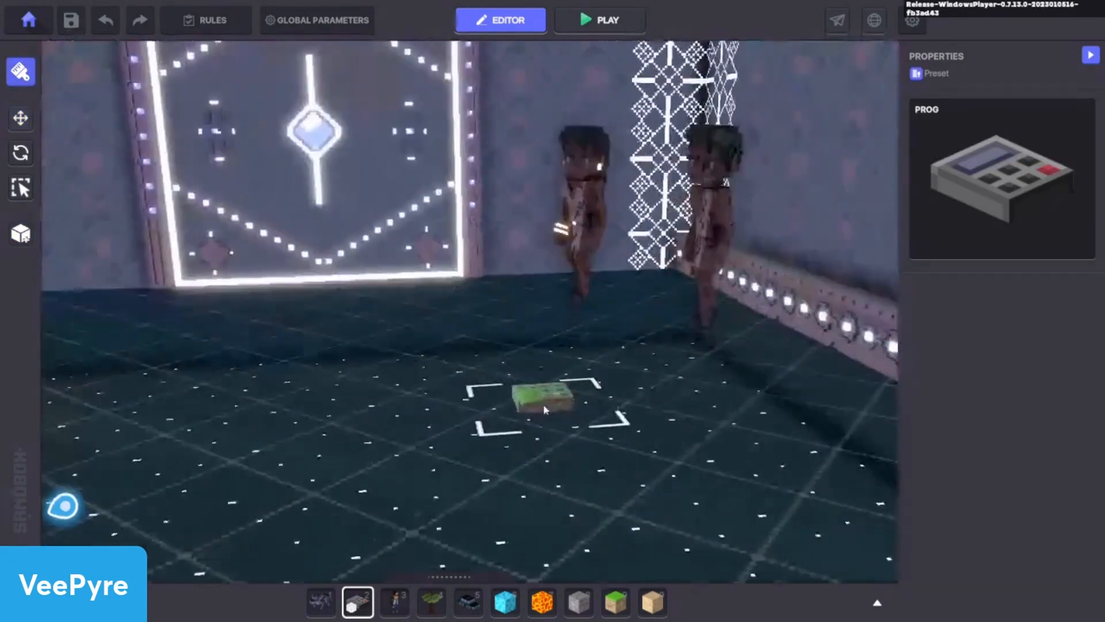
right_click_drag(548, 390, 619, 351)
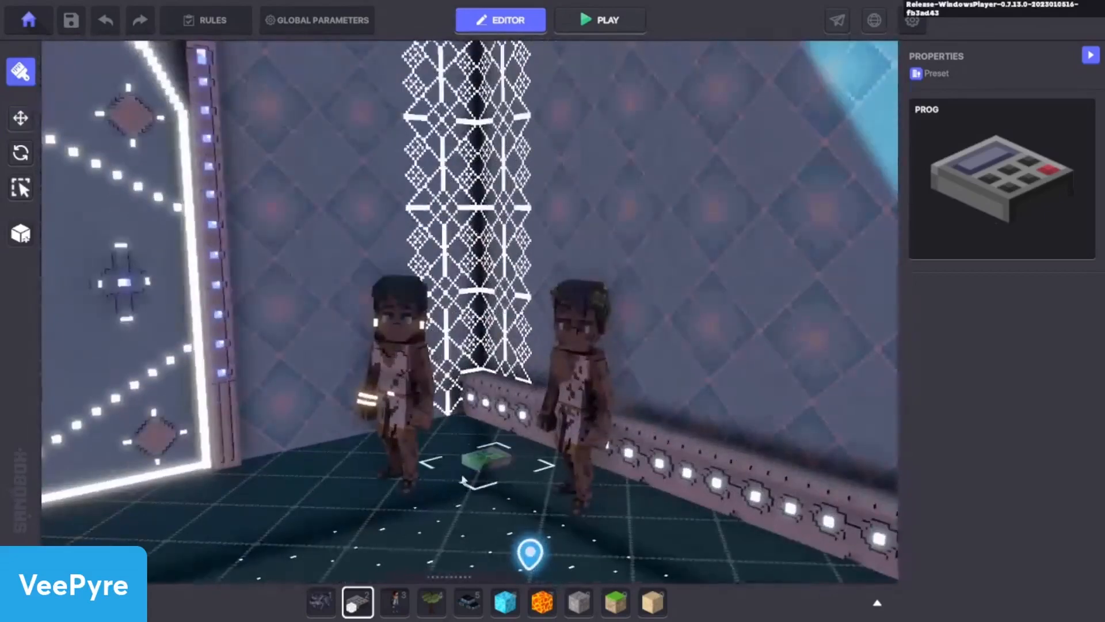
left_click(330, 516)
Change the Manna character's behaviour from Asker to Animated Decoration
left_click(21, 118)
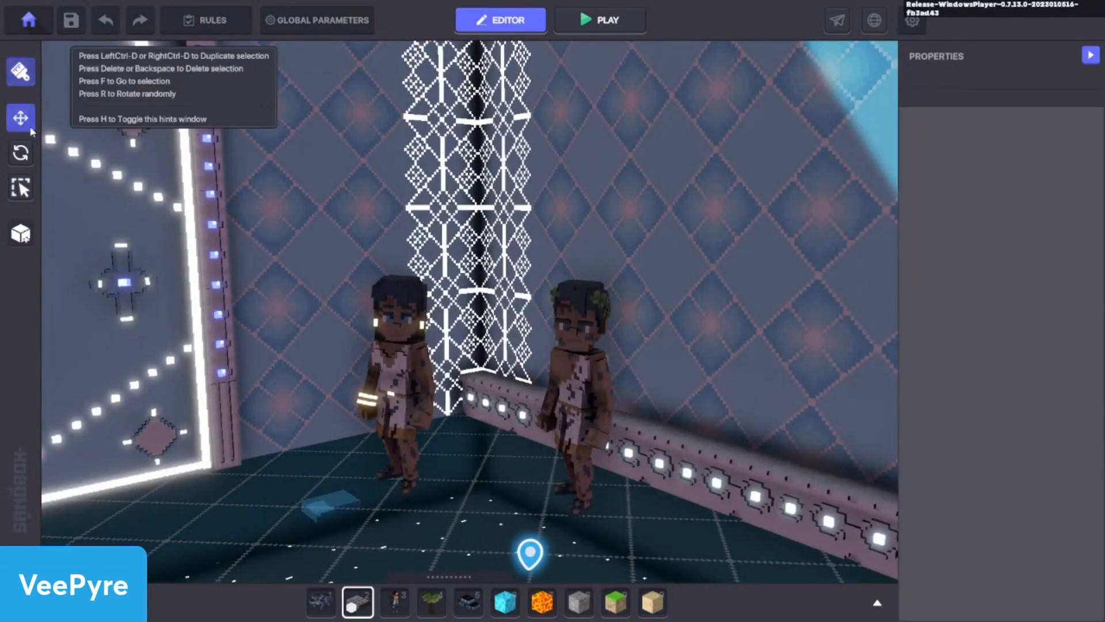
left_click(394, 409)
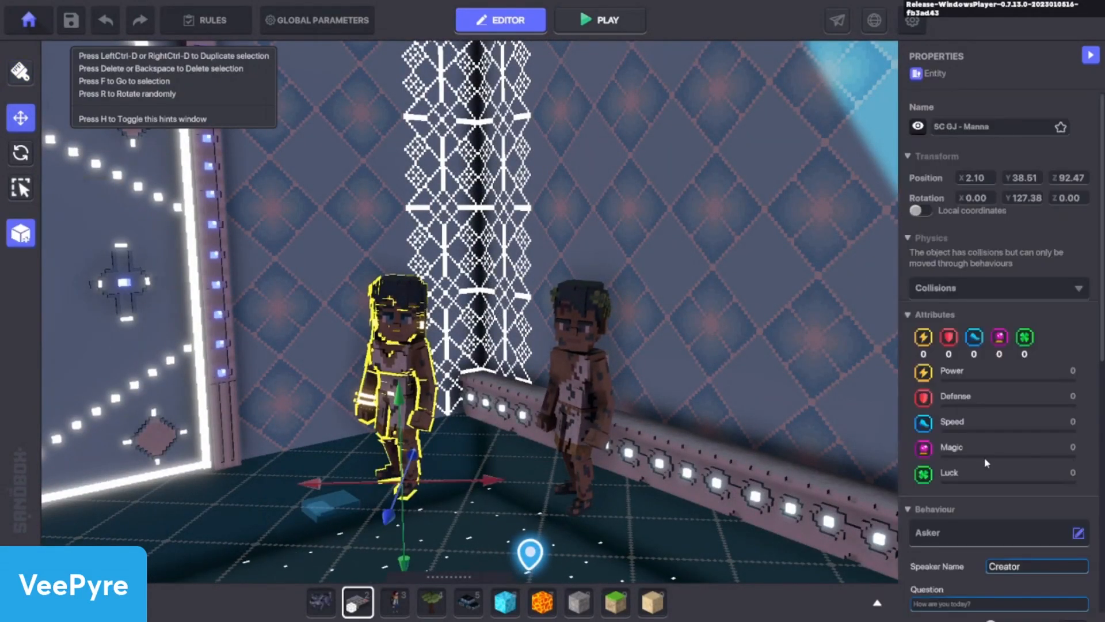
scroll(1006, 431, "down", 3)
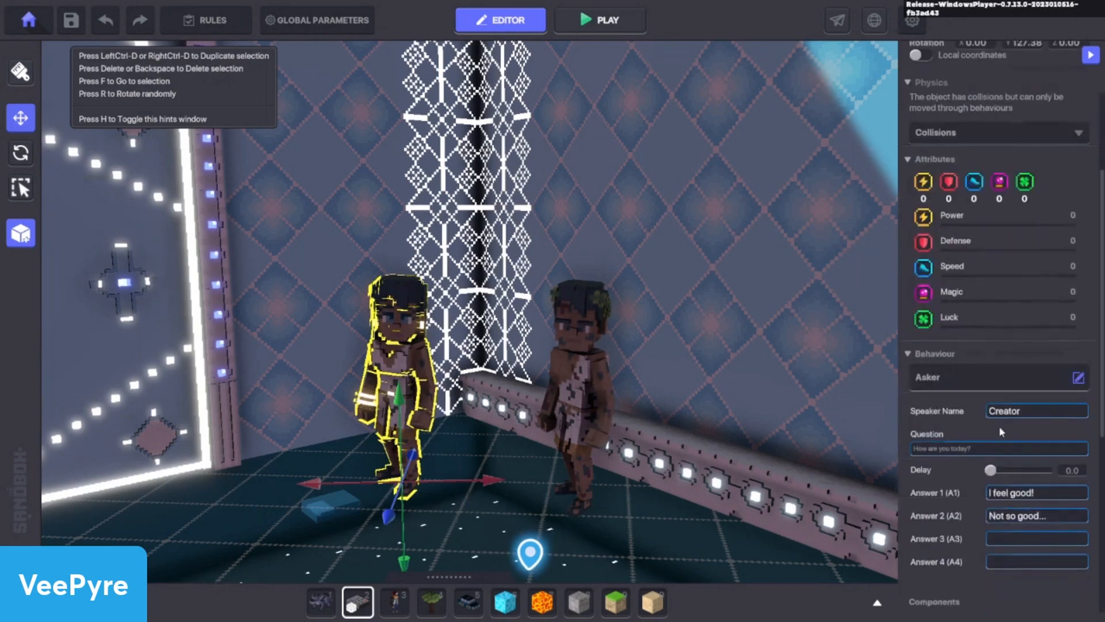
left_click(983, 383)
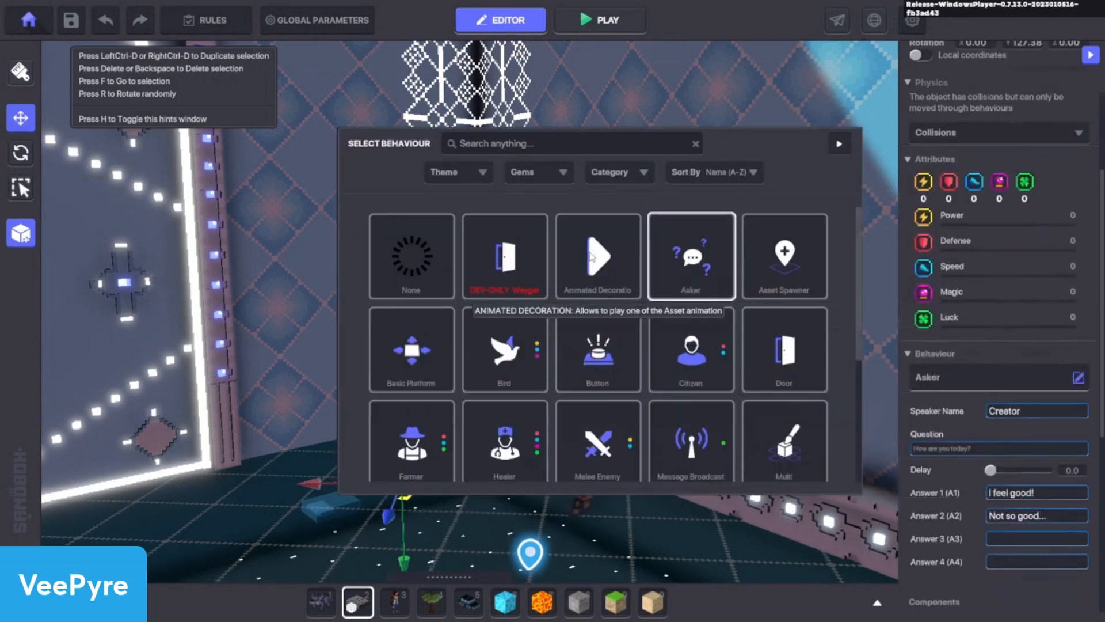
left_click(576, 275)
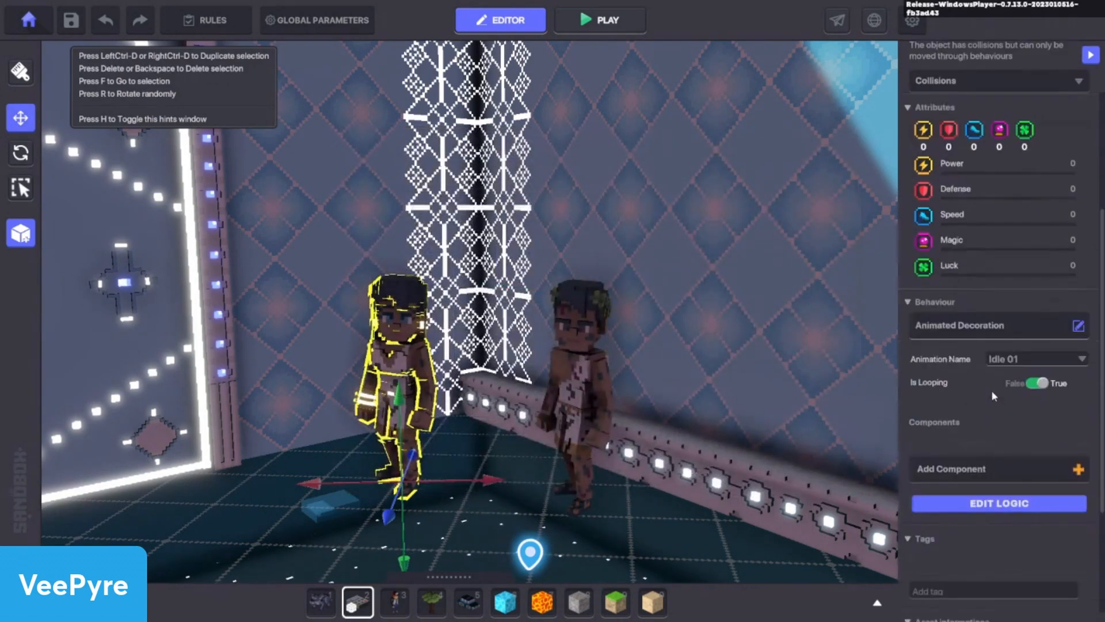
left_click(978, 325)
key("Escape")
Move the PROG component onto the Manna character and raise it to chest height inside the body
left_click(332, 521)
left_click_drag(332, 522, 411, 503)
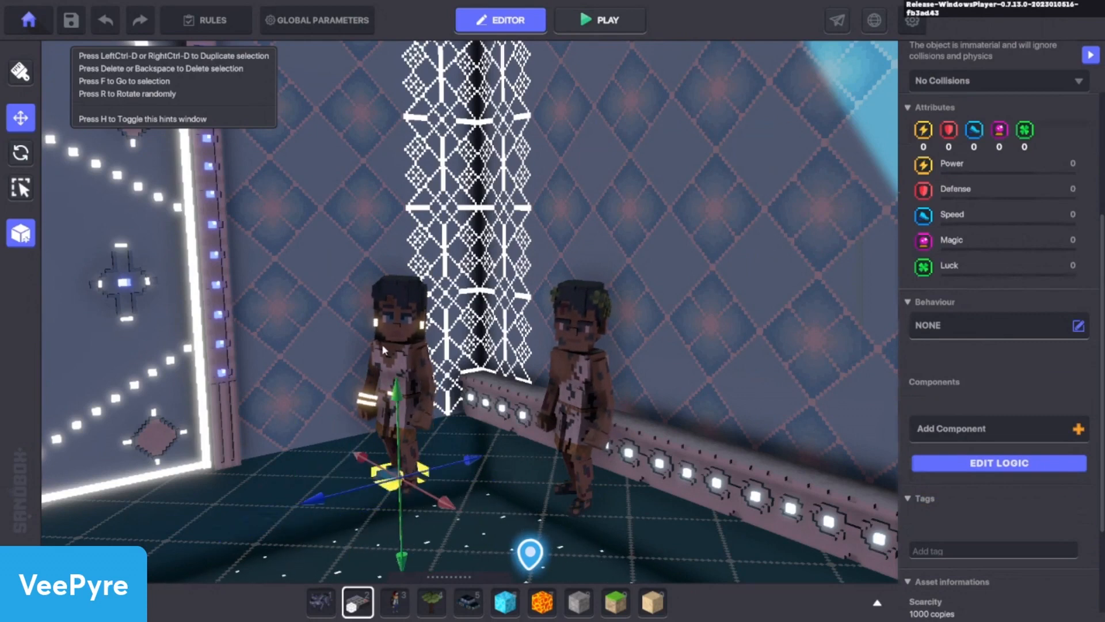
left_click(399, 354)
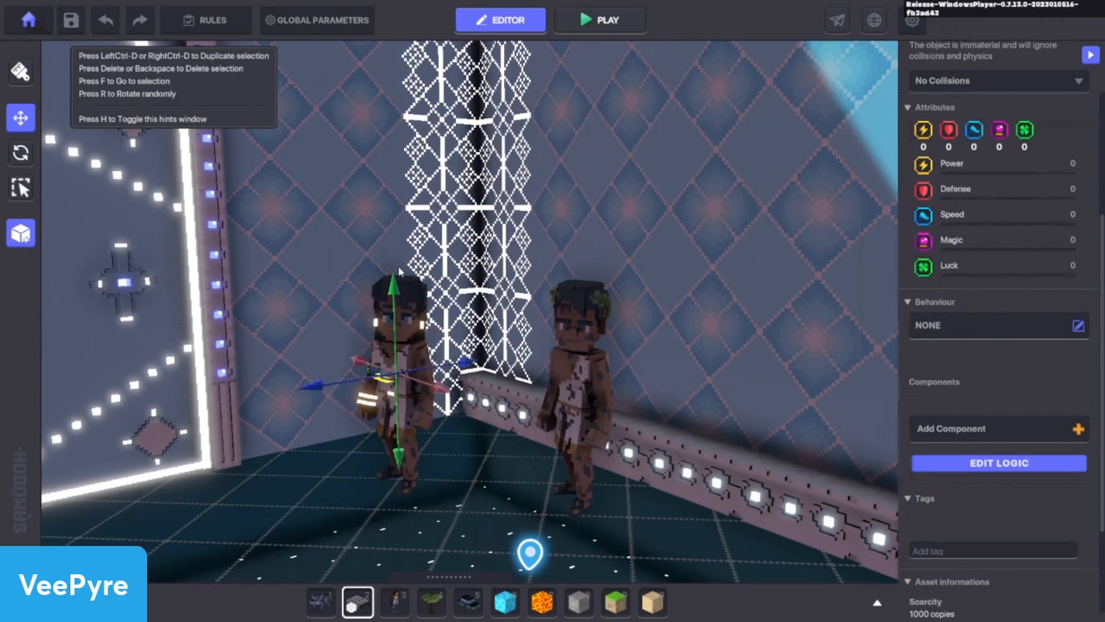
right_click_drag(348, 461, 421, 427)
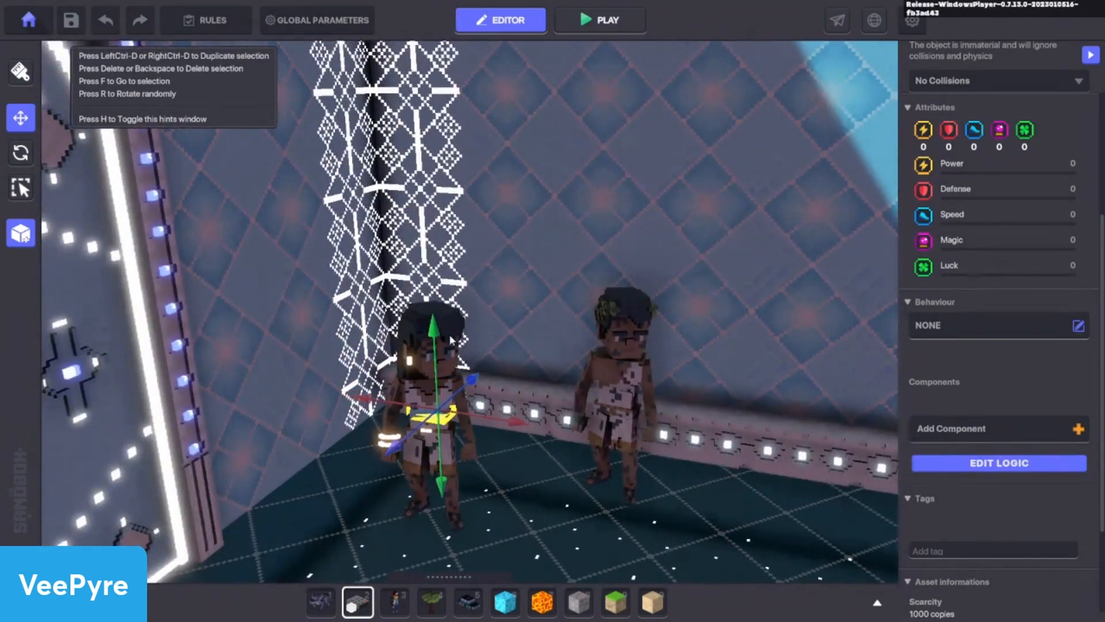
Give the PROG component the Asker behaviour and set its speaker name to Manna
scroll(960, 383, "down", 1)
left_click(978, 276)
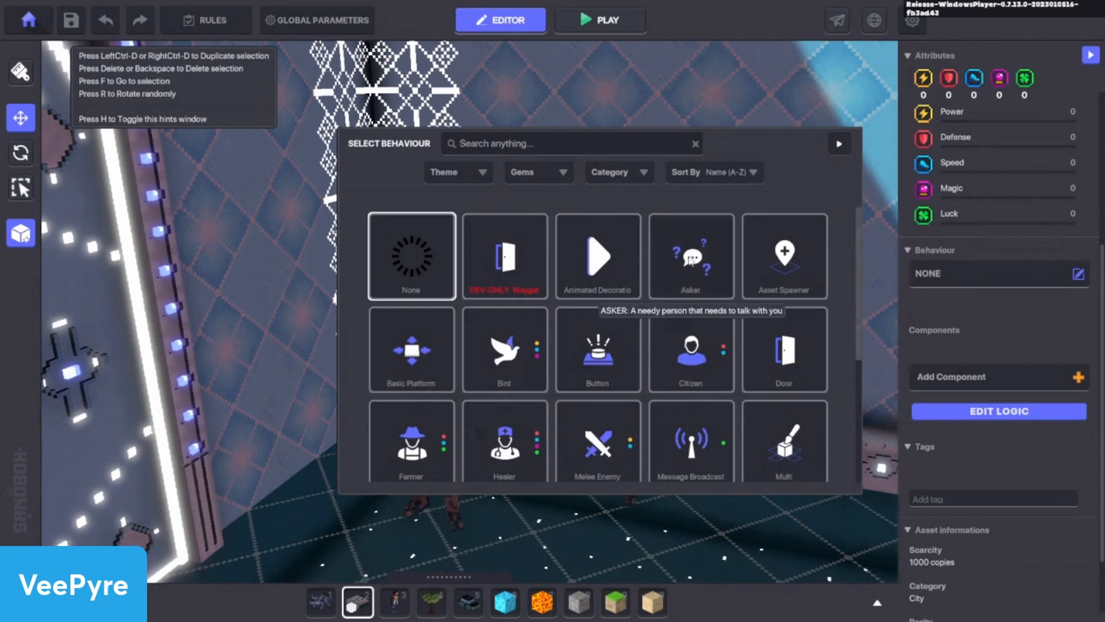
left_click(692, 259)
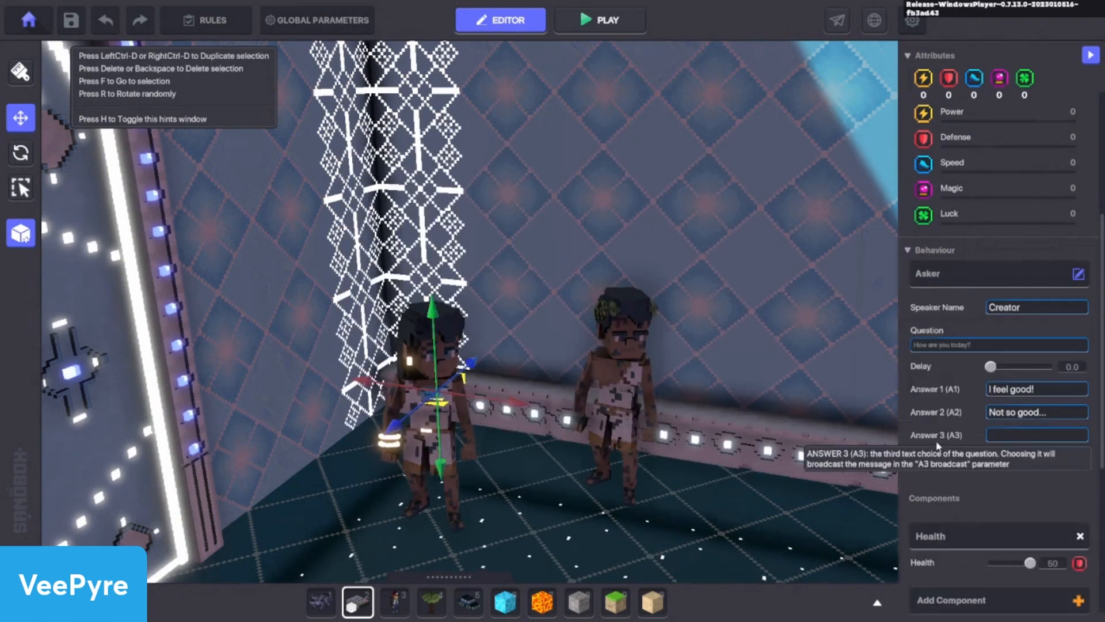
left_click(1065, 308)
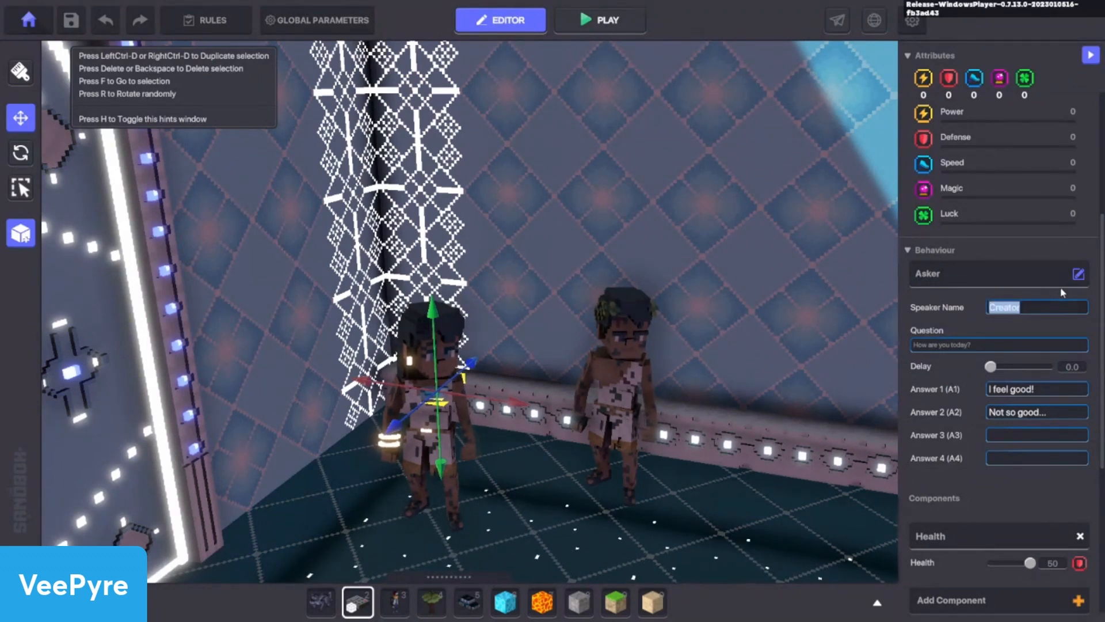
key("BackSpace")
type("Manna")
Remove the Health component from the PROG object and set its question to "Hey, how are you doing?"
scroll(1030, 259, "down", 5)
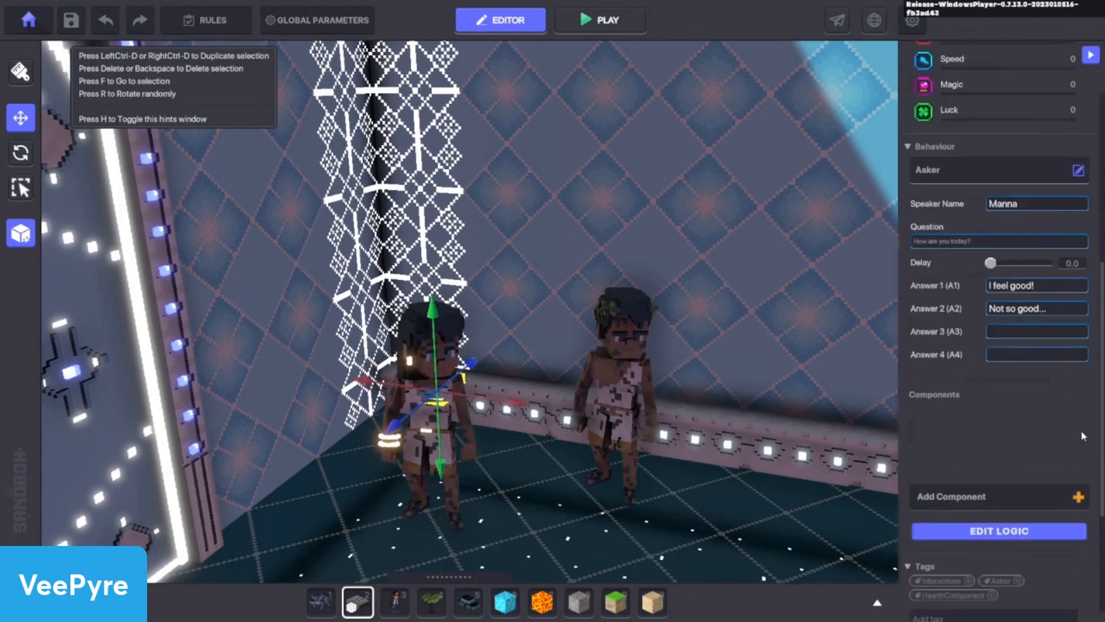
left_click(1079, 432)
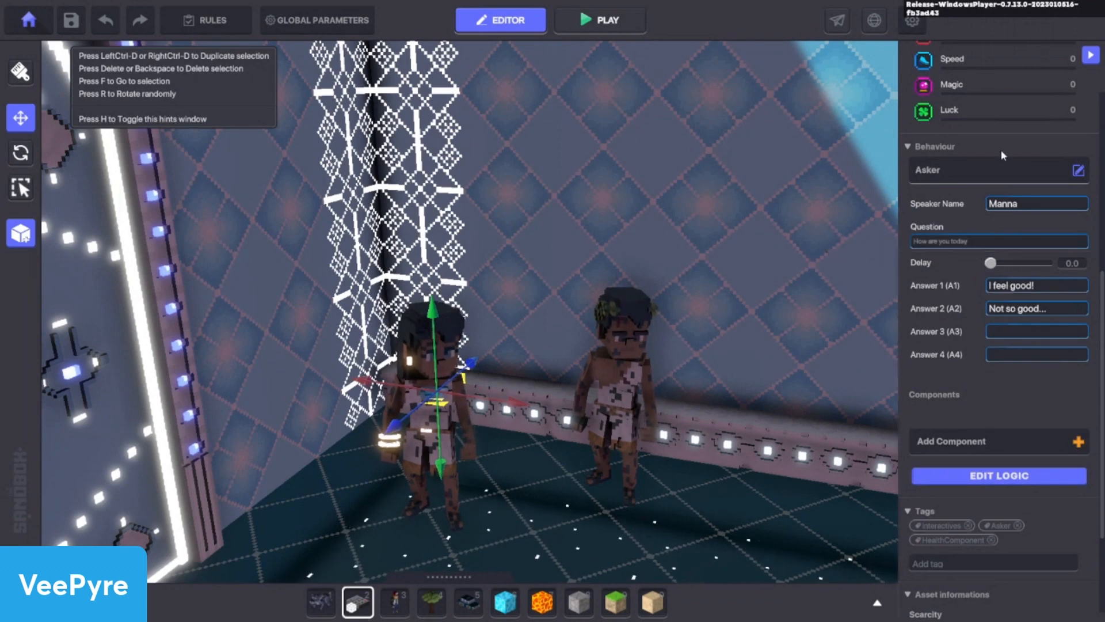
key("BackSpace")
key("BackSpace")
key("BackSpace")
key("BackSpace")
key("BackSpace")
key("BackSpace")
key("BackSpace")
key("BackSpace")
key("BackSpace")
key("BackSpace")
key("BackSpace")
key("BackSpace")
key("BackSpace")
key("BackSpace")
key("BackSpace")
key("BackSpace")
type("Hey, how are you doing?")
Clear both default answers and set Answer 1 to "What is happening here?"
left_click(1049, 310)
left_click(1075, 401)
left_click(1040, 309)
left_click(1039, 286)
key("BackSpace")
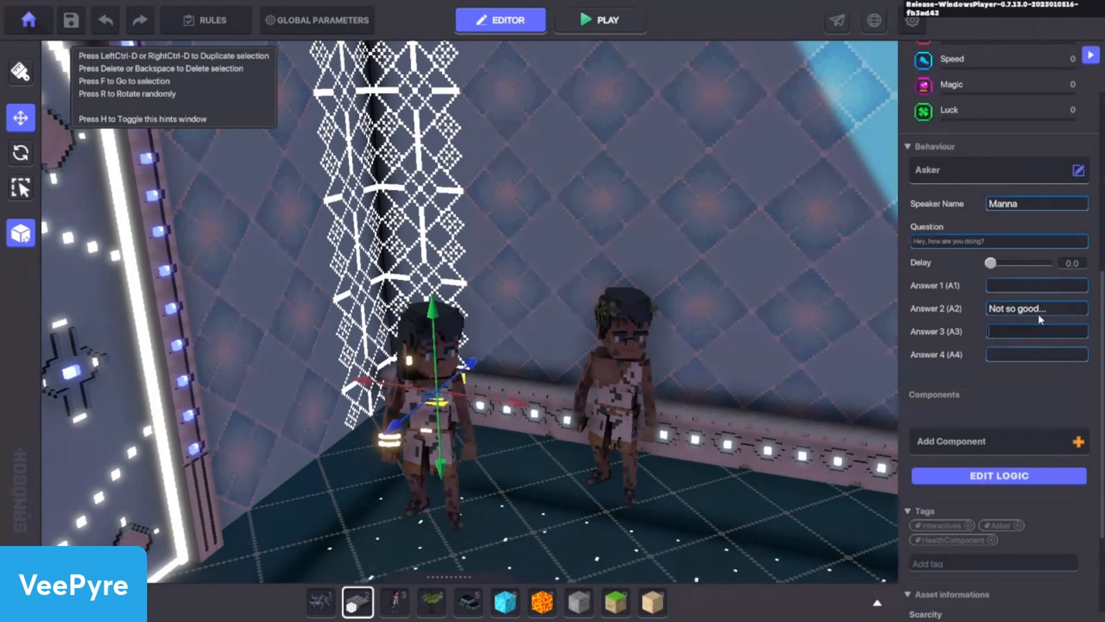
left_click(1038, 310)
key("BackSpace")
type("What")
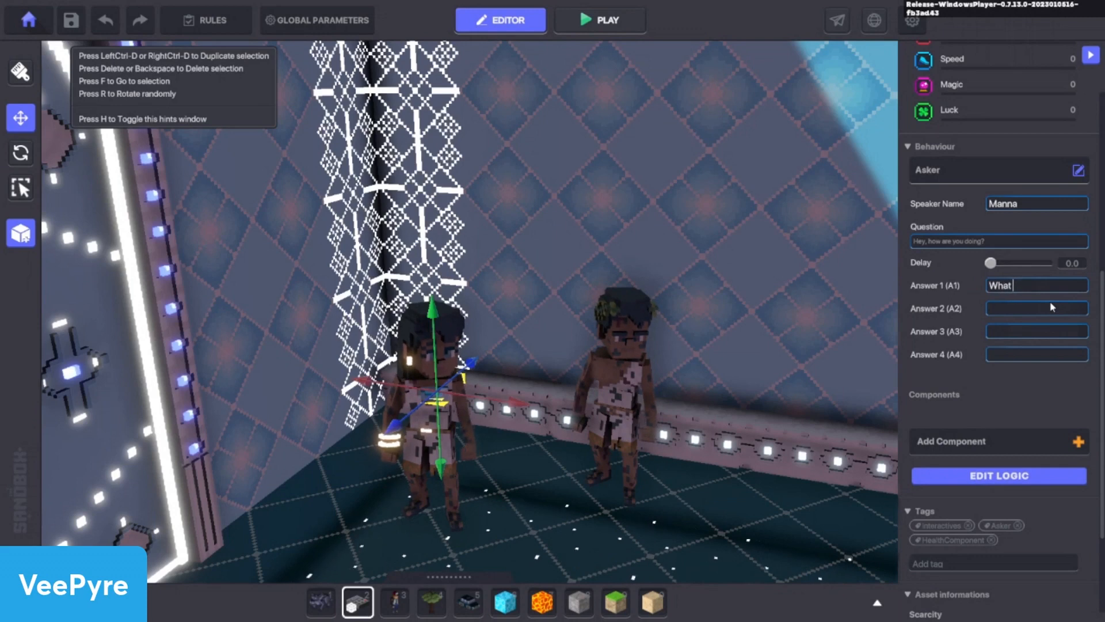
type(" is happening here?")
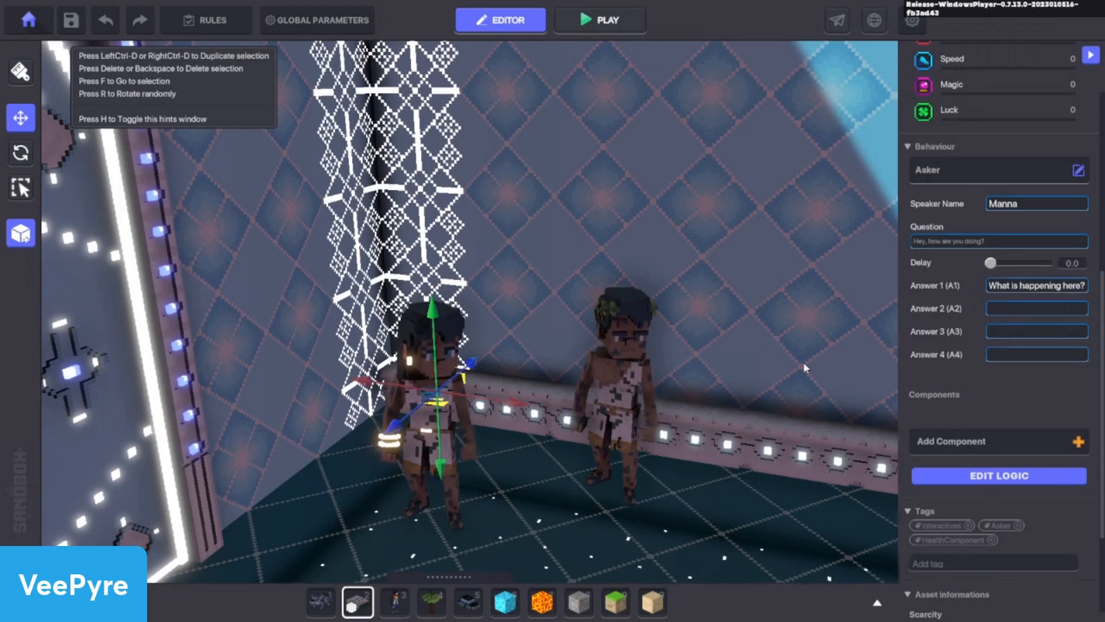
Look over the room around the door, then select the Manna character and focus the view on it
mouse_move(966, 363)
key("s")
right_click_drag(622, 530, 661, 569)
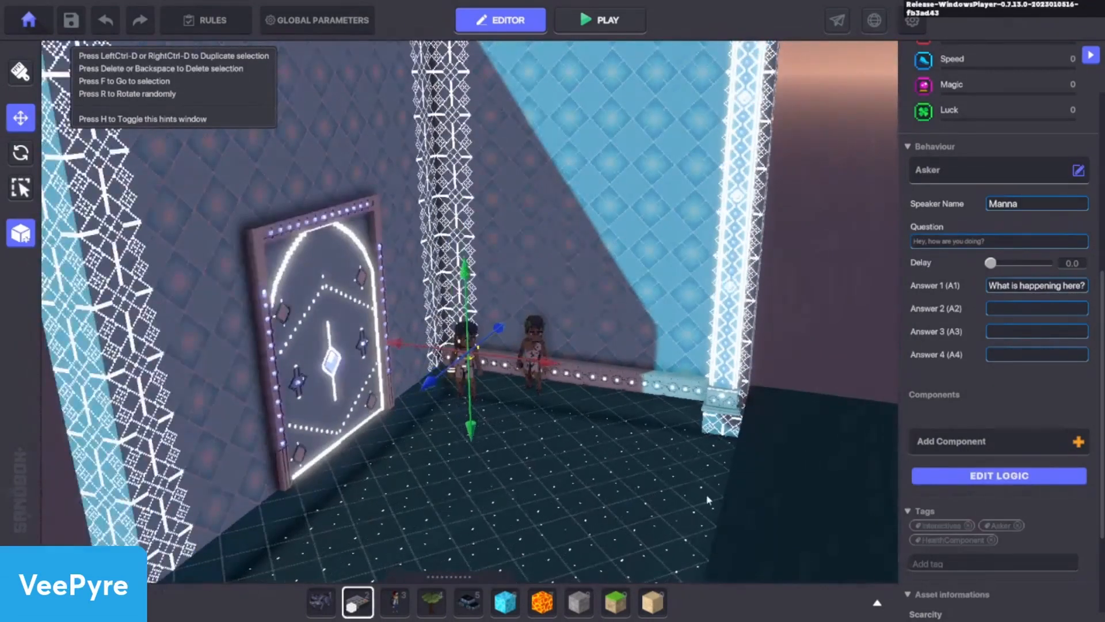
right_click_drag(639, 496, 582, 383)
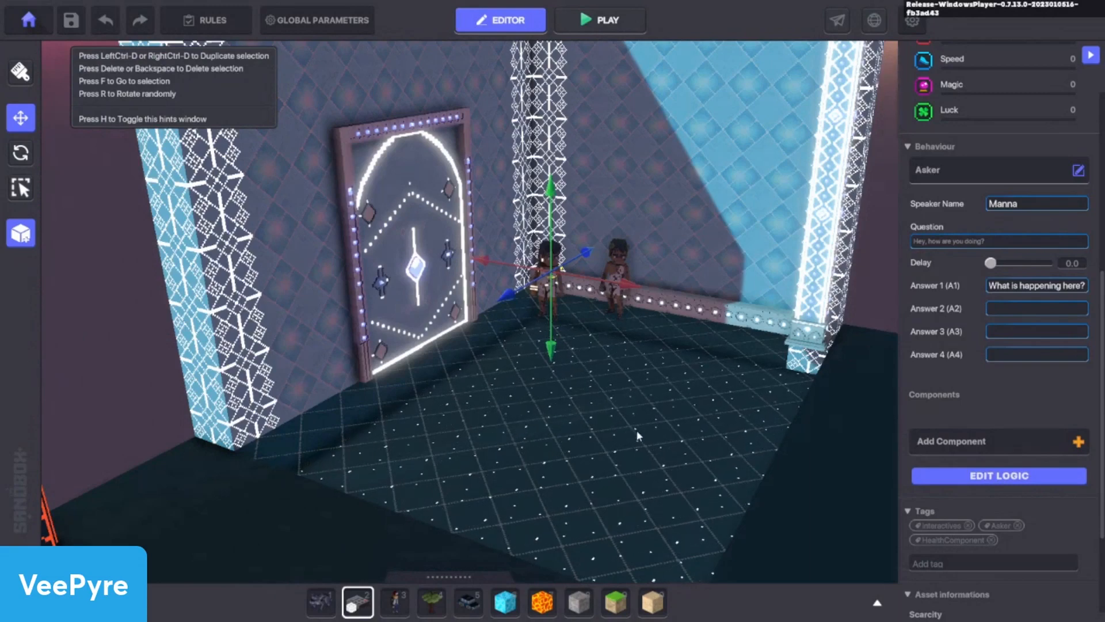
right_click_drag(734, 413, 544, 266)
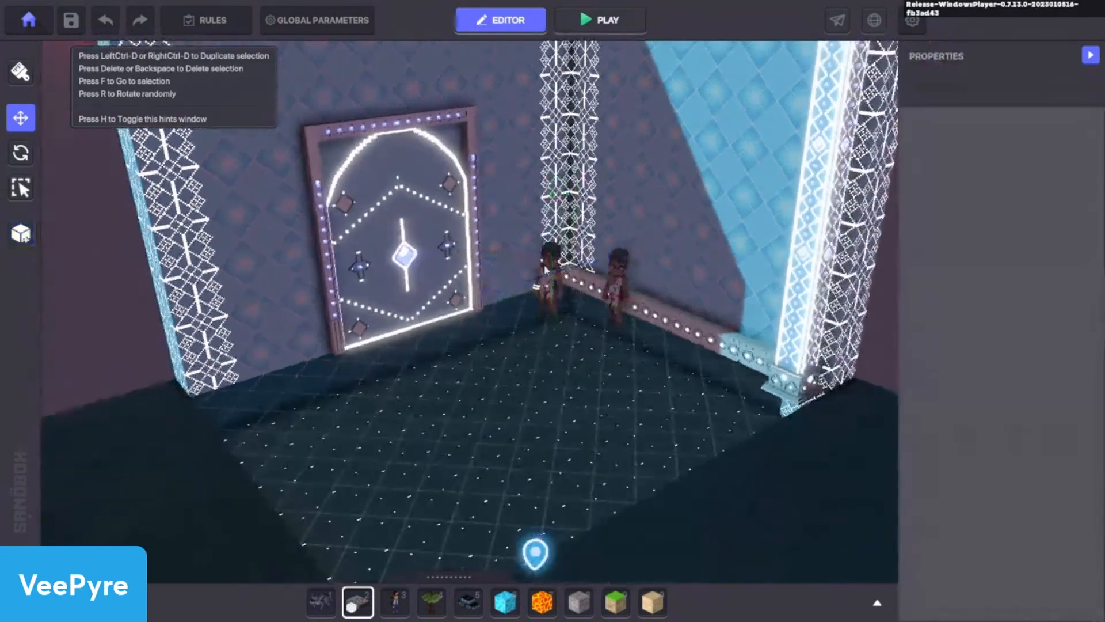
left_click(547, 287)
key("f")
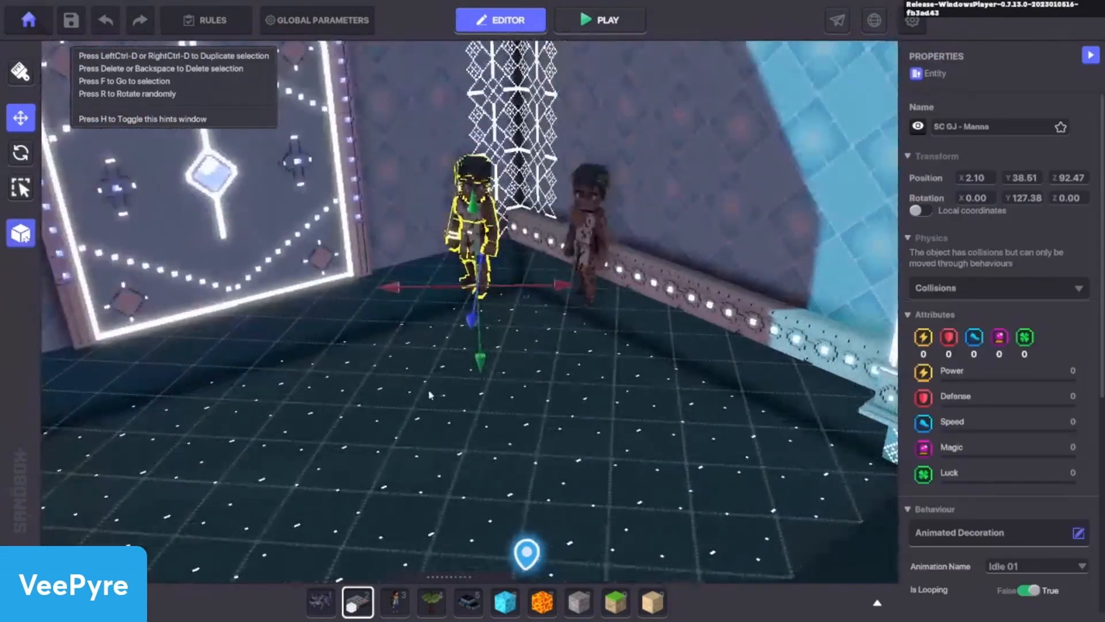
Select the PROG component in the hierarchy and duplicate it
left_click_drag(446, 577, 463, 469)
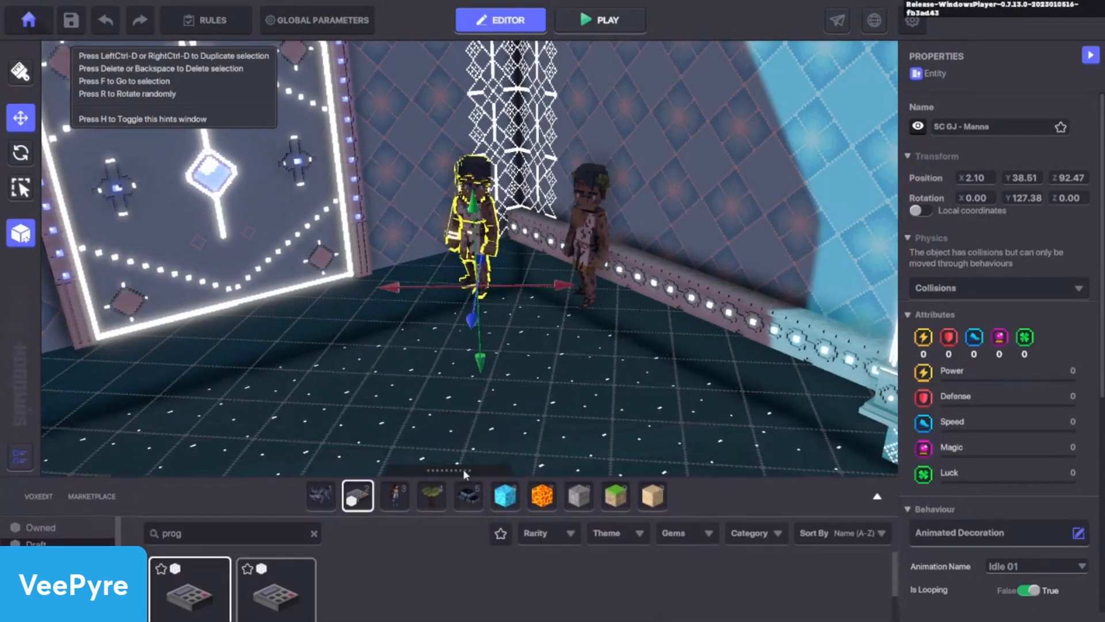
left_click(23, 459)
left_click(81, 126)
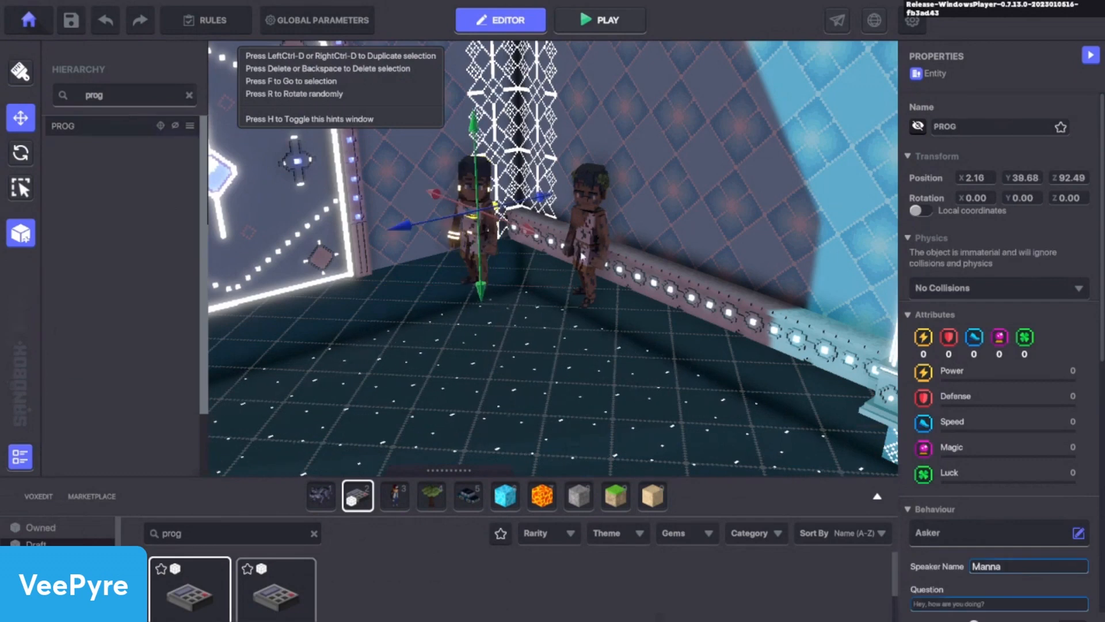
scroll(1030, 505, "down", 3)
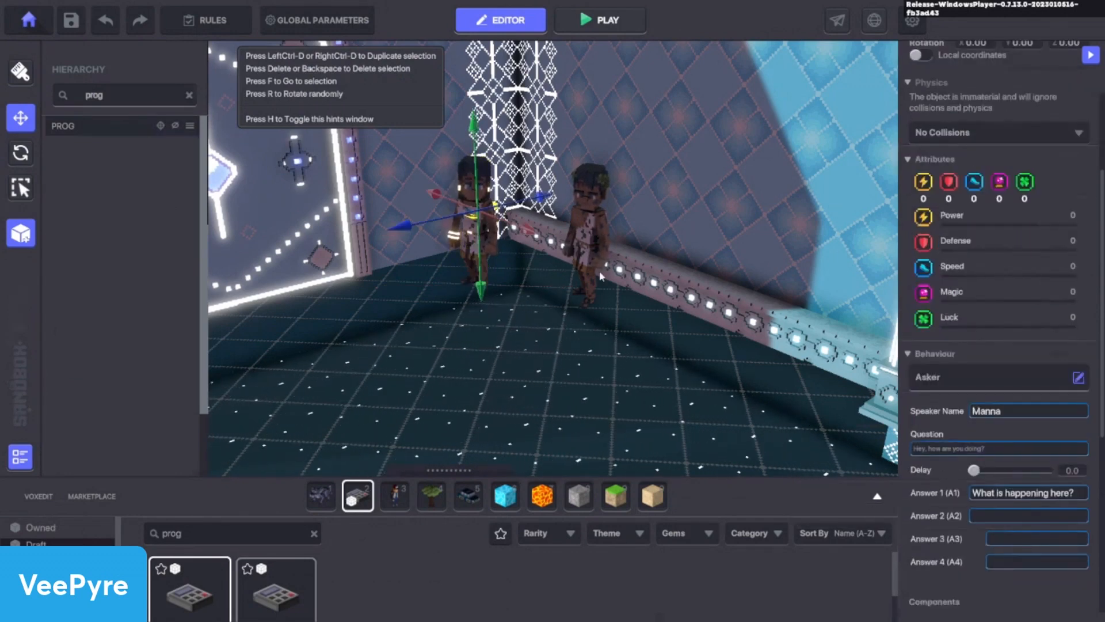
key("ctrl+d")
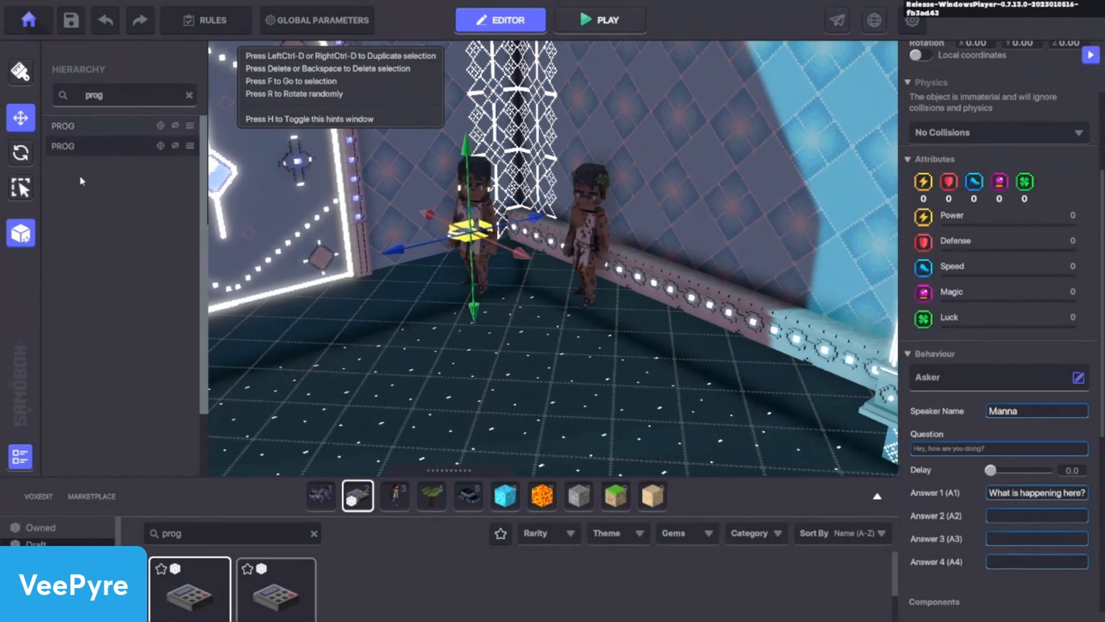
In the original PROG's Asker logic, add the new message speak.01 as the message sent for Answer 1
left_click(82, 125)
scroll(1000, 461, "down", 3)
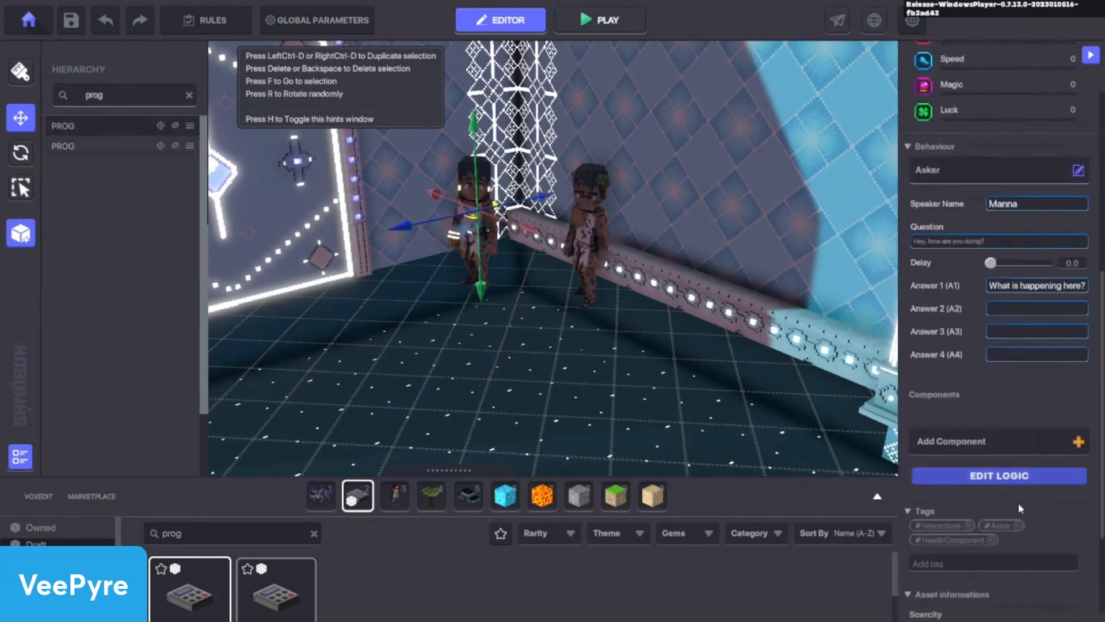
left_click(1001, 476)
scroll(1008, 528, "down", 2)
left_click(1001, 526)
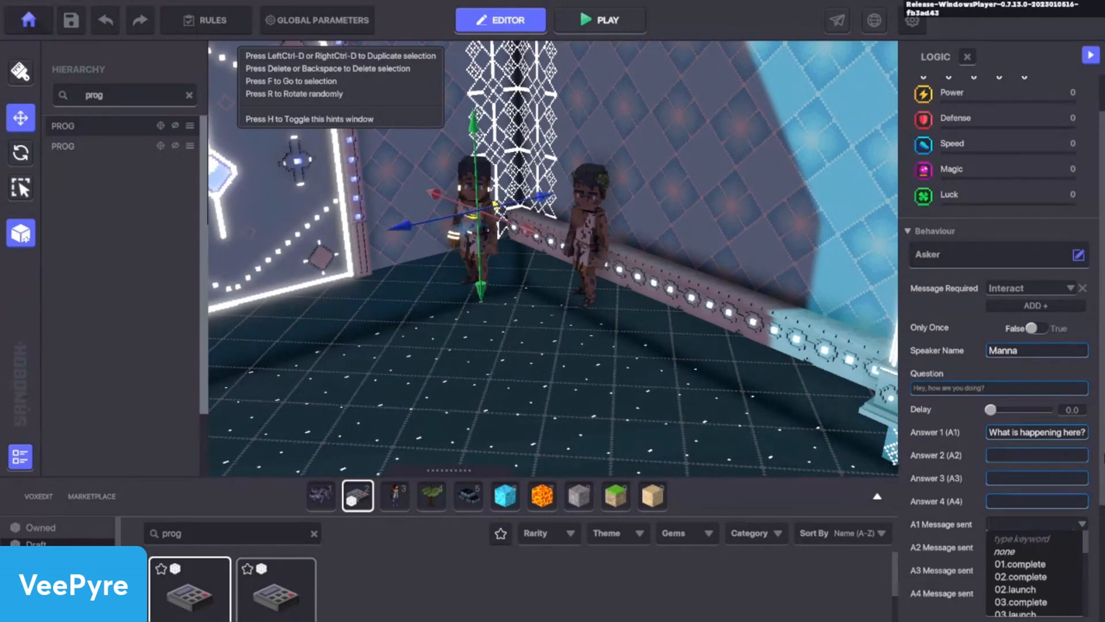
type("speak.01")
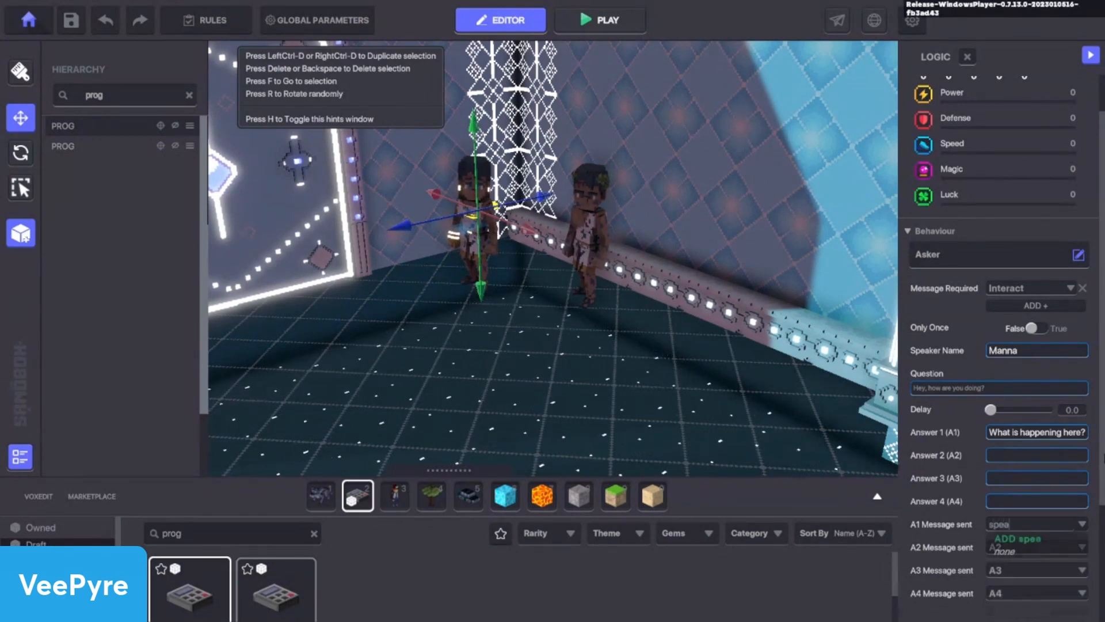
left_click(1030, 539)
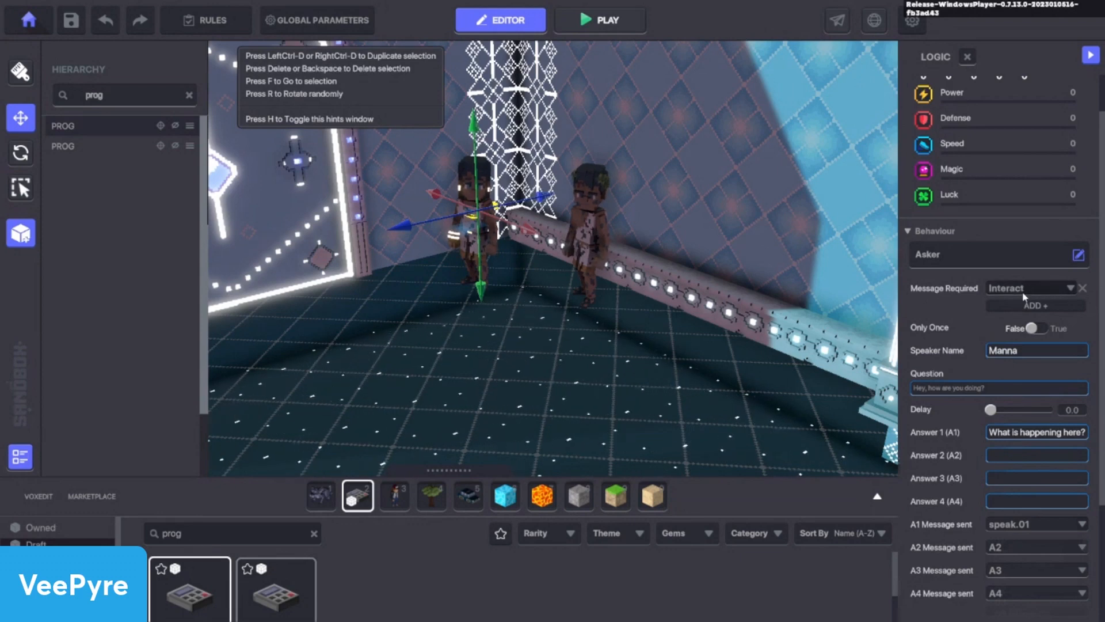
Set the required message of the duplicated PROG's Asker logic to speak.01 in place of Interact
left_click(105, 154)
left_click(992, 475)
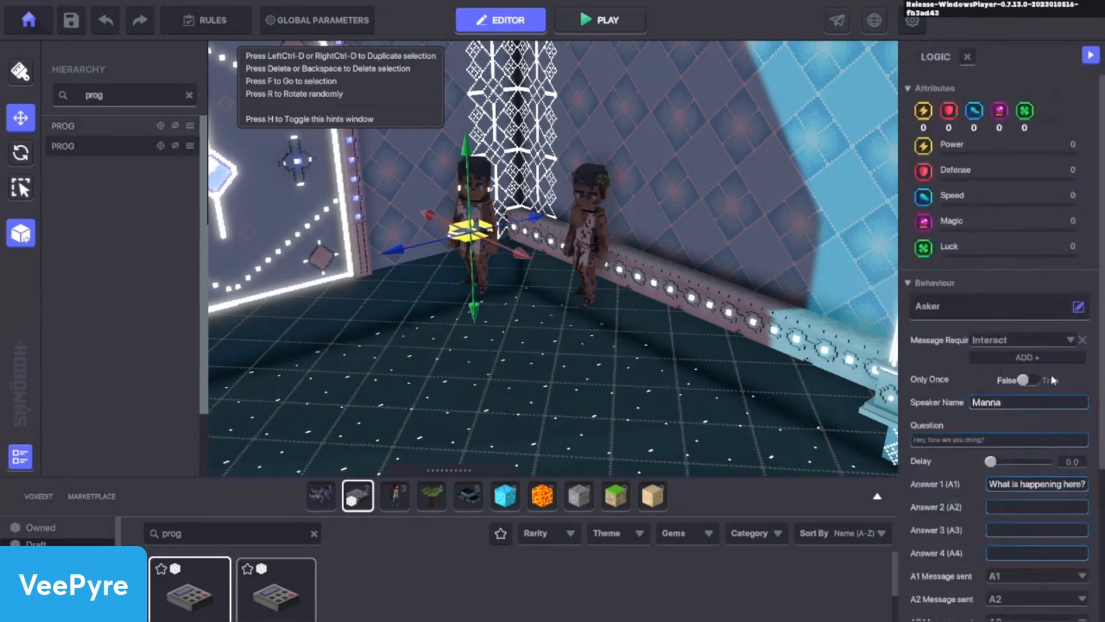
left_click(1042, 340)
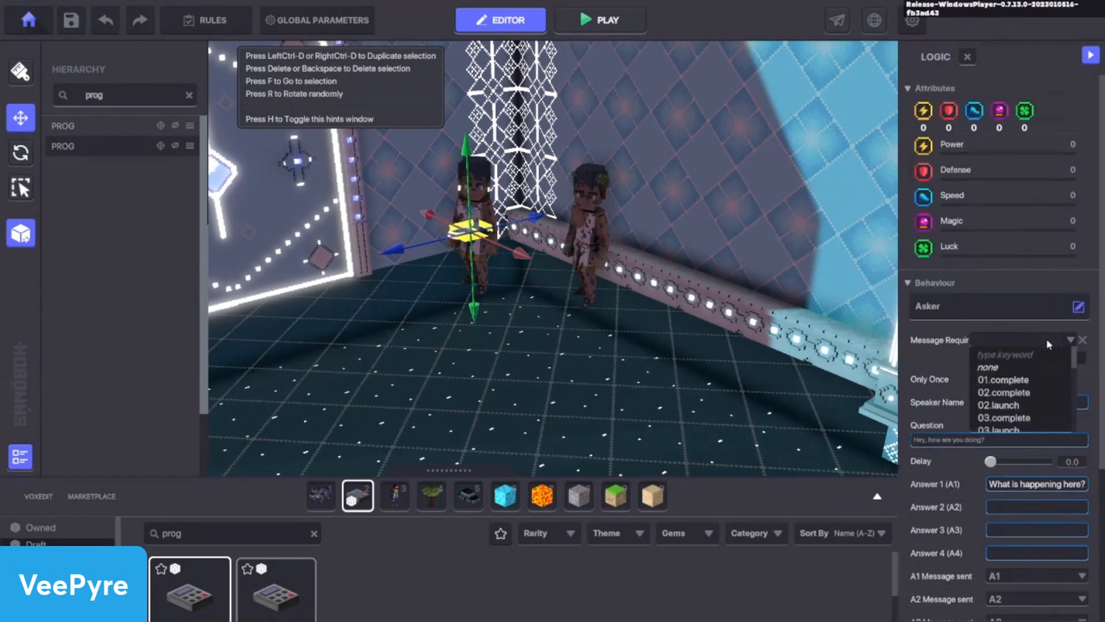
type("01")
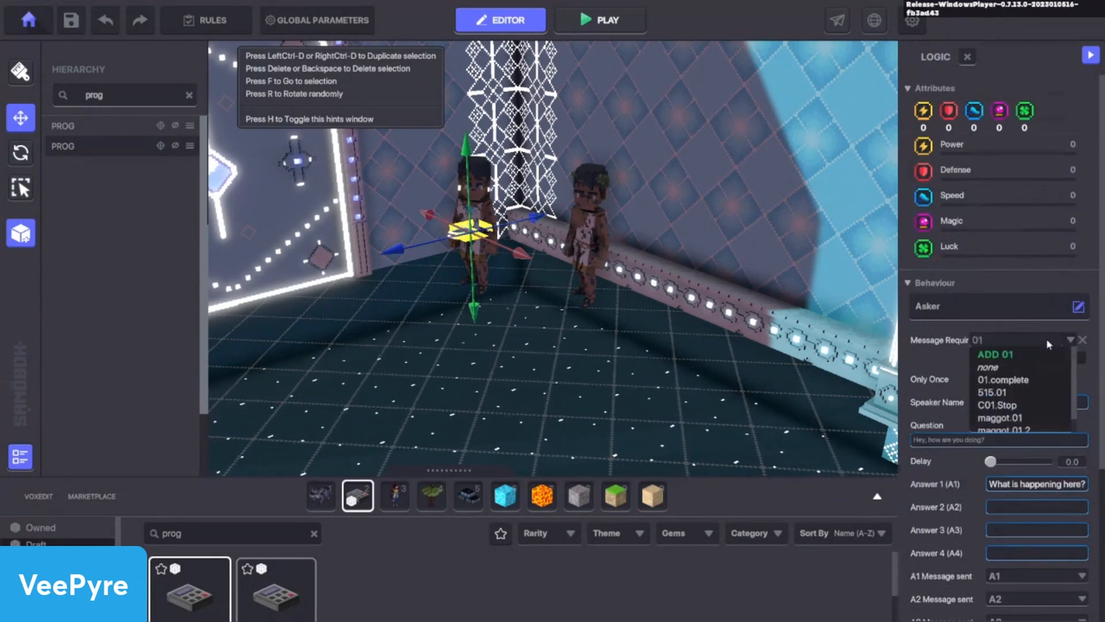
key("BackSpace")
key("BackSpace")
type("spa")
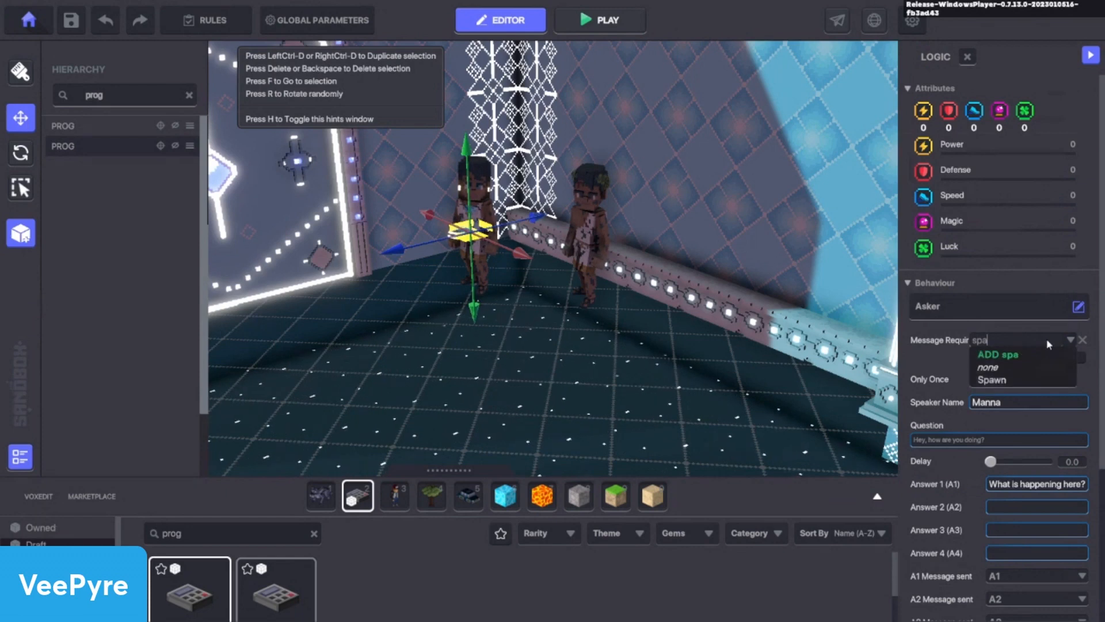
type("wn")
left_click(1003, 382)
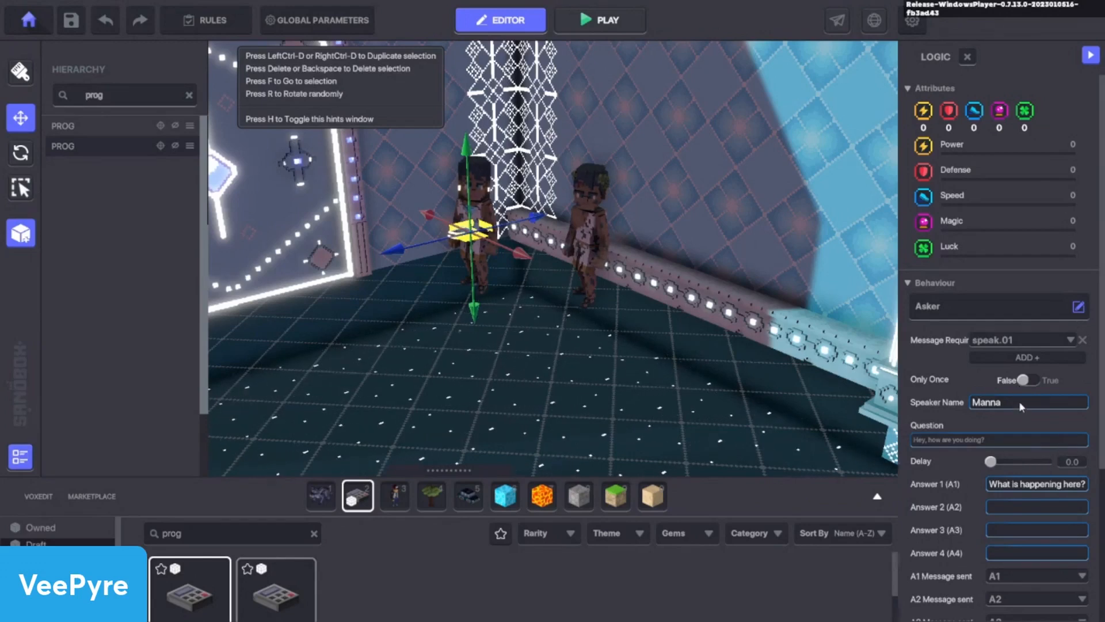
left_click(1022, 405)
left_click(1008, 443)
Place a Grey Wolf on the tiled floor of the blue room, in front of the door
left_click(721, 328)
scroll(678, 366, "down", 3)
right_click_drag(679, 366, 580, 366)
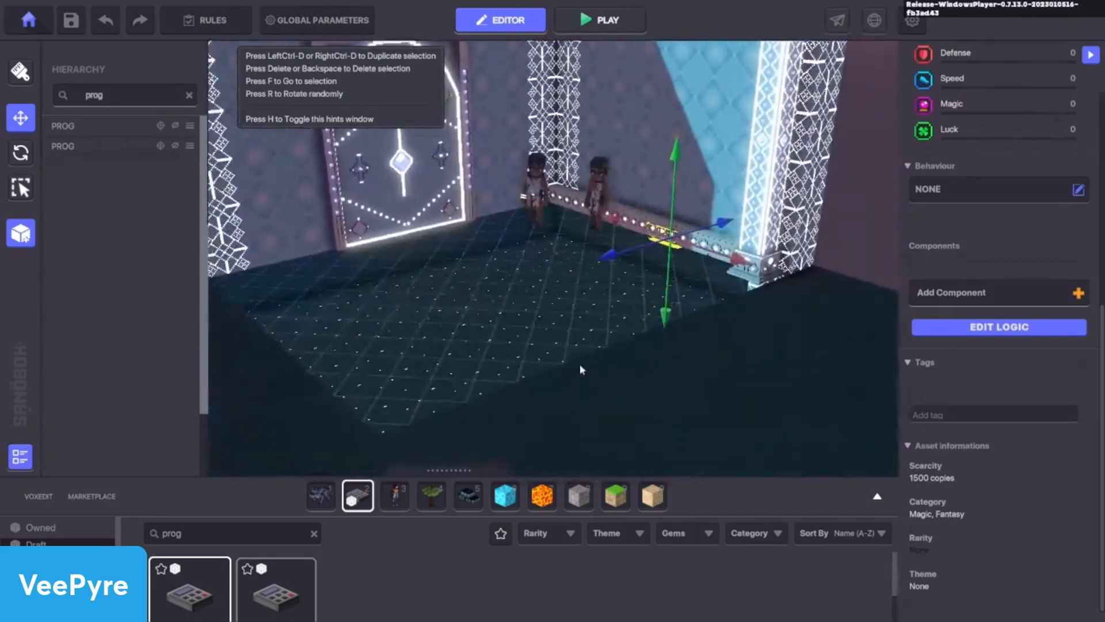
scroll(499, 355, "down", 4)
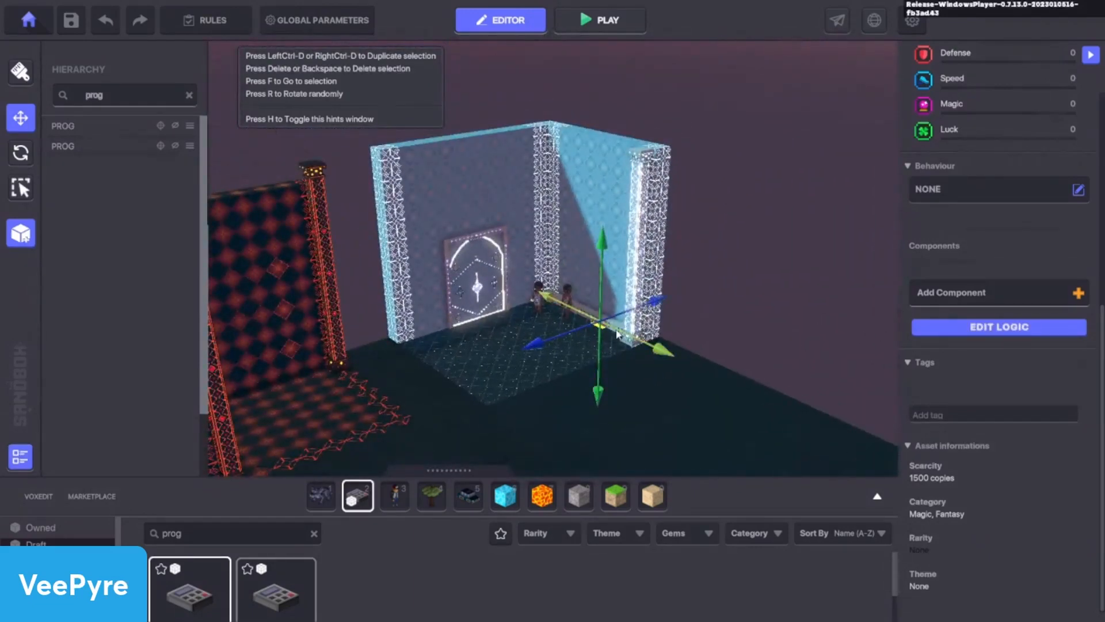
right_click_drag(618, 334, 495, 412)
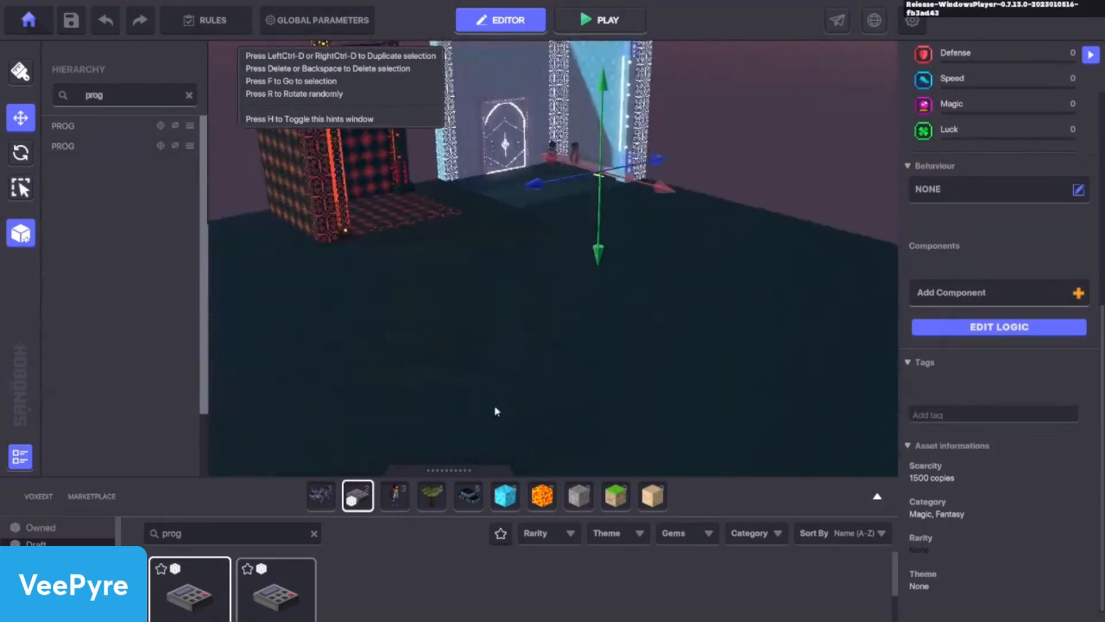
key("1")
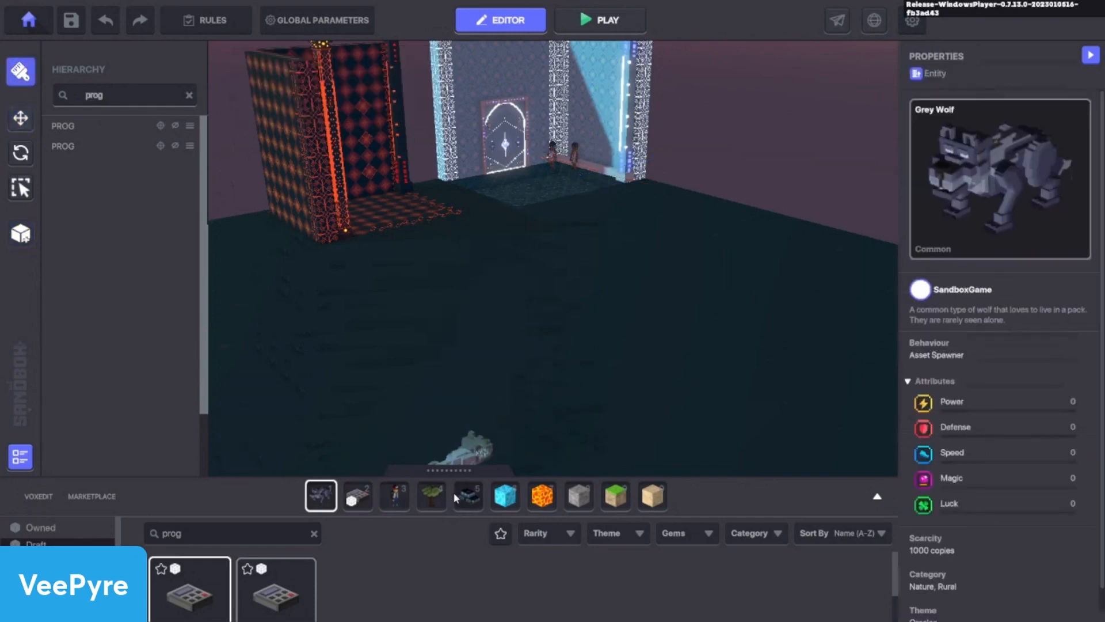
left_click(520, 180)
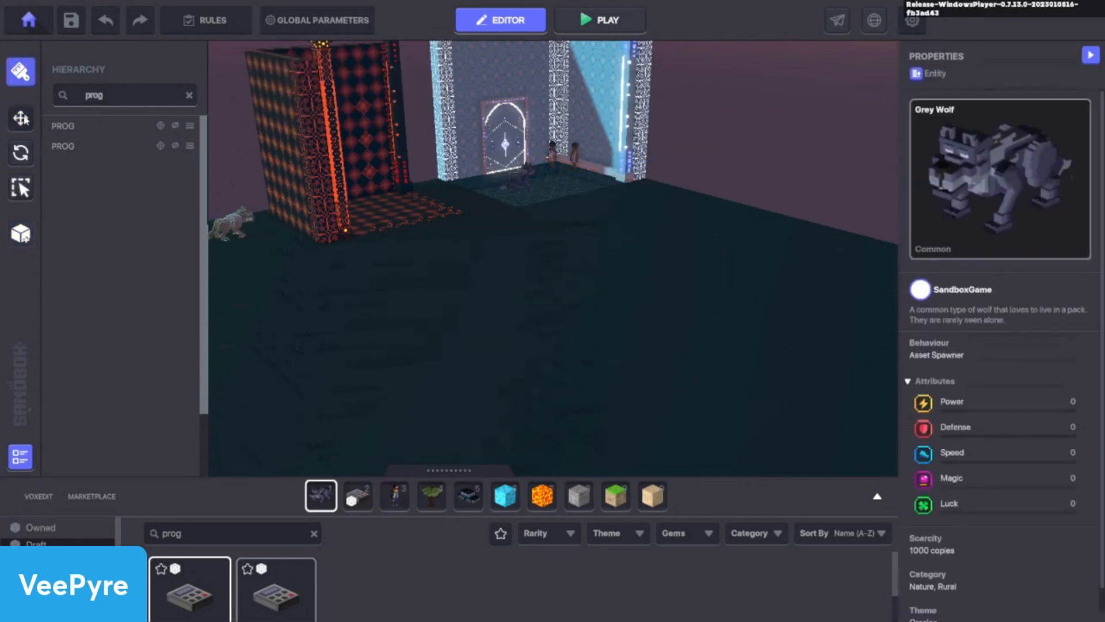
Set the Grey Wolf's behaviour to NONE and add a Pickable component to it
left_click(21, 118)
left_click(522, 176)
scroll(978, 345, "down", 4)
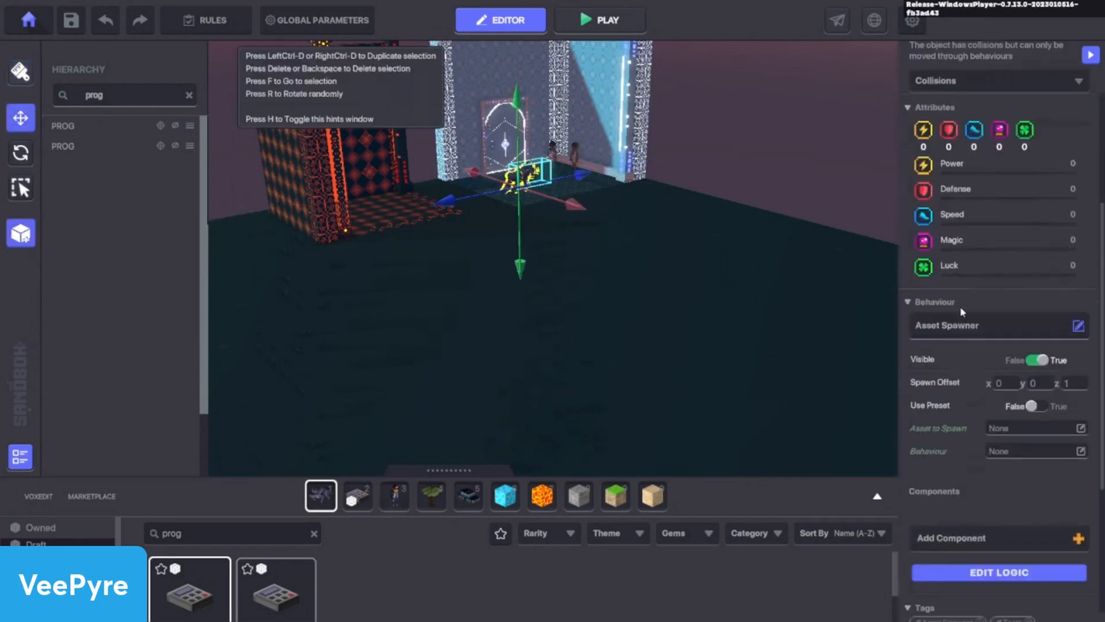
left_click(1078, 325)
left_click(535, 294)
left_click(986, 427)
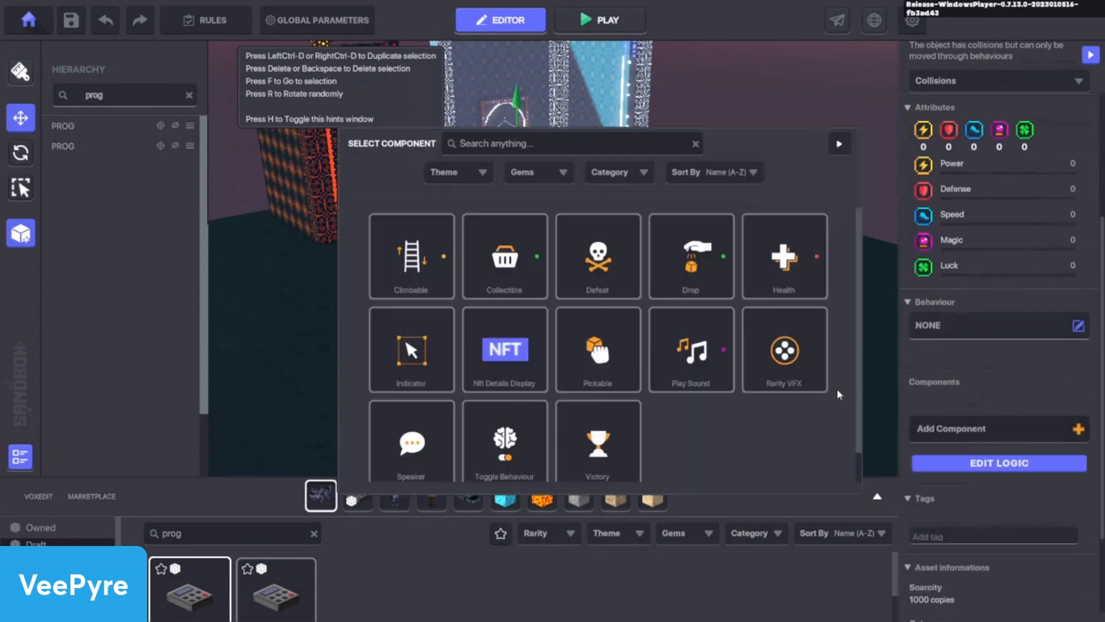
left_click(612, 358)
scroll(684, 409, "down", 5)
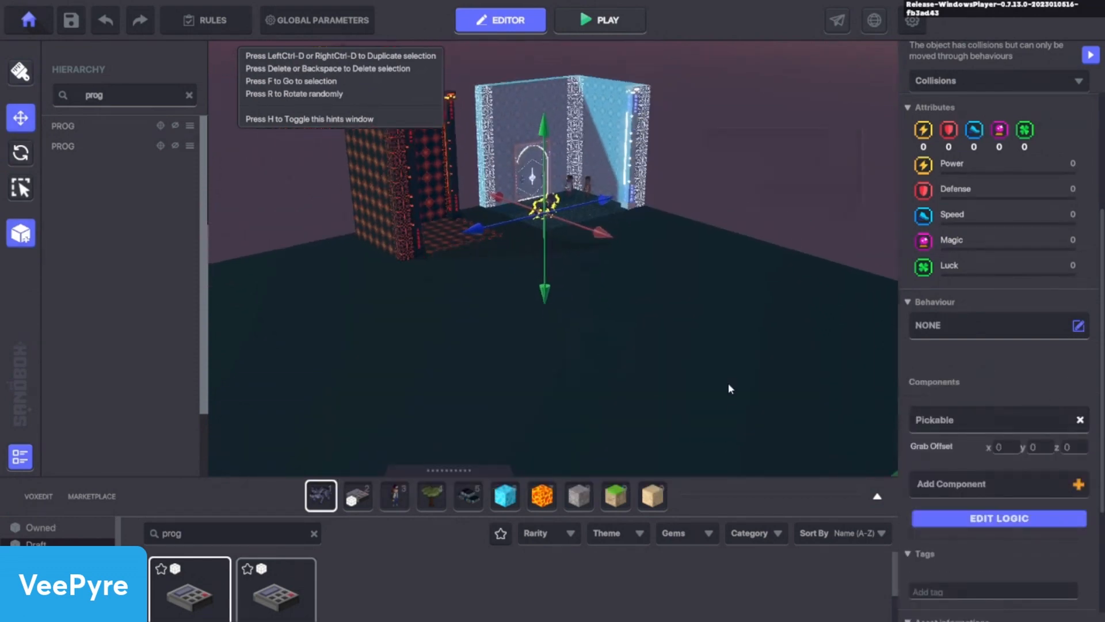
Find the Avatar's Portal by filtering the hierarchy with "avat" and move it onto the blue room's tiled floor, near the two characters
scroll(473, 308, "up", 3)
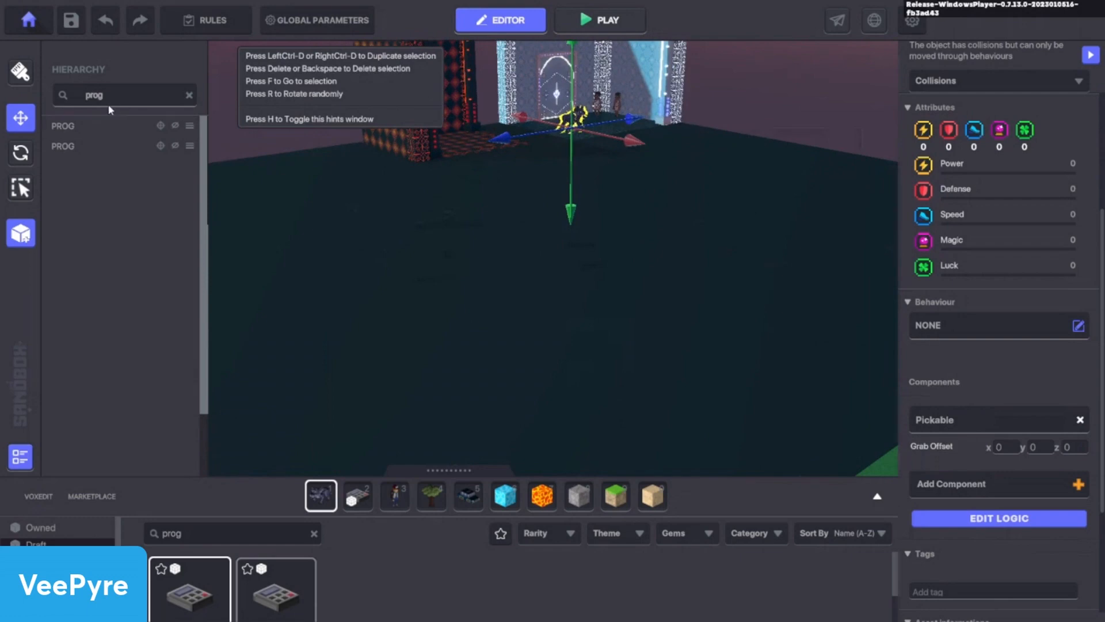
double_click(93, 95)
type("avat")
left_click(89, 130)
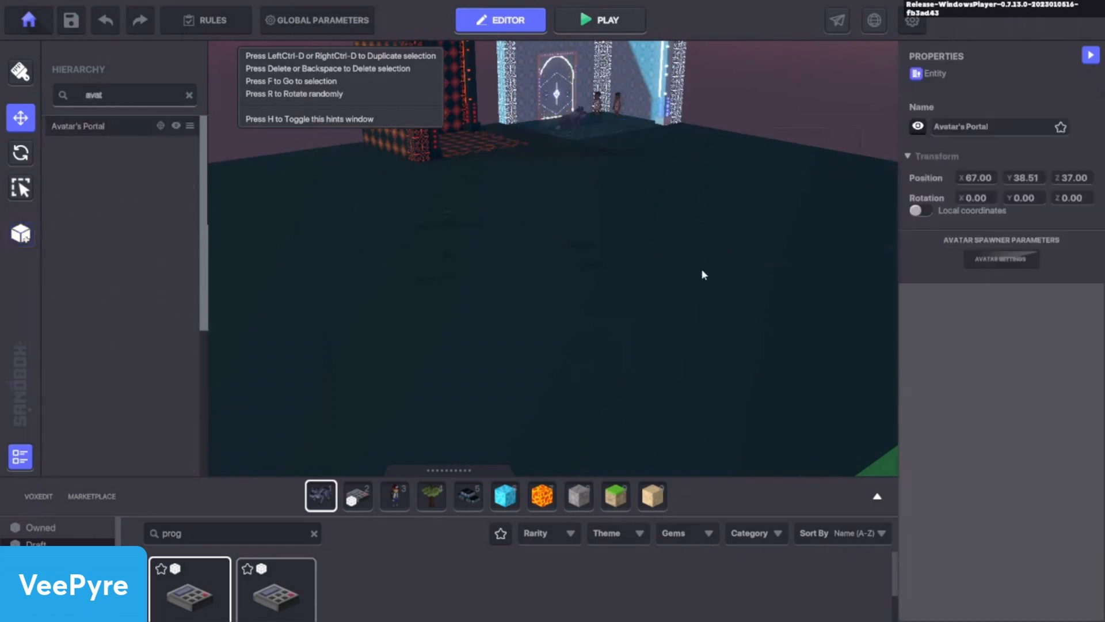
scroll(701, 274, "down", 5)
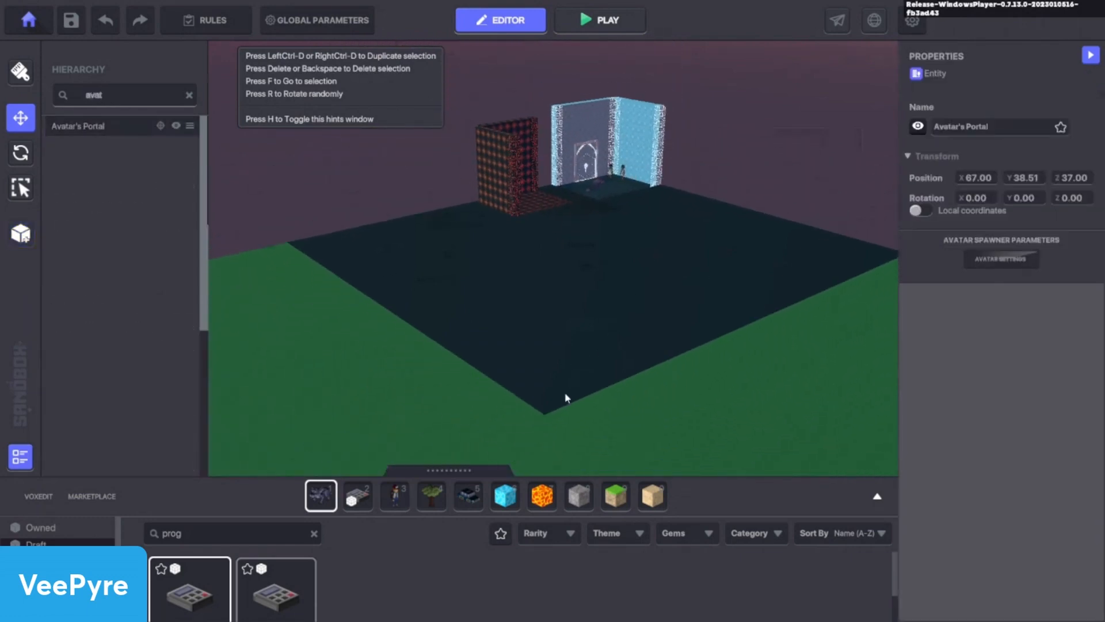
right_click_drag(565, 398, 333, 461)
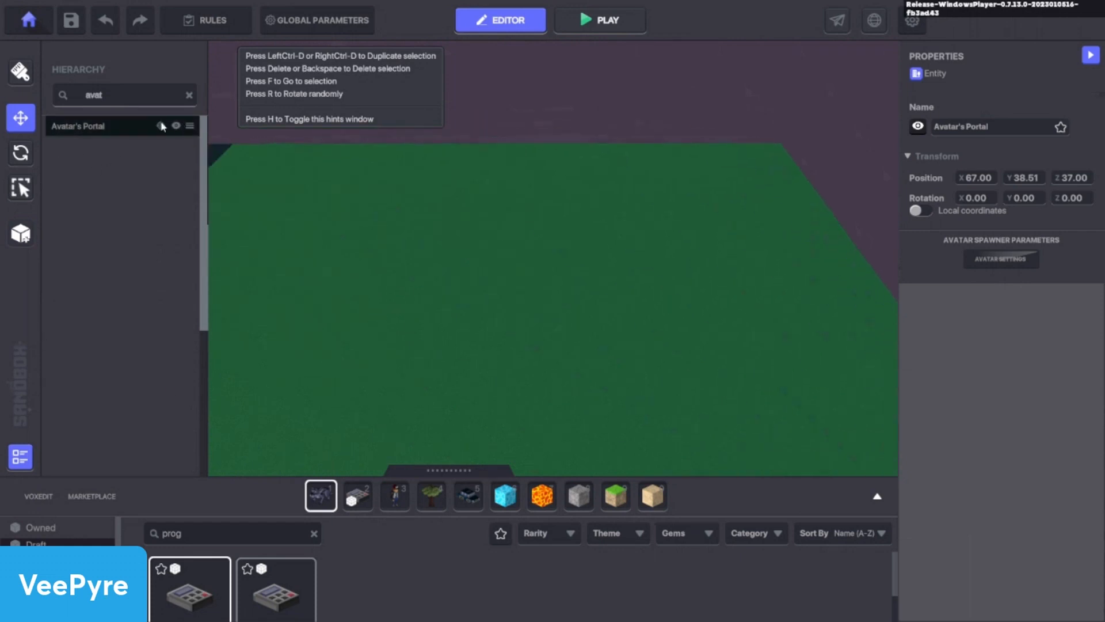
left_click(160, 126)
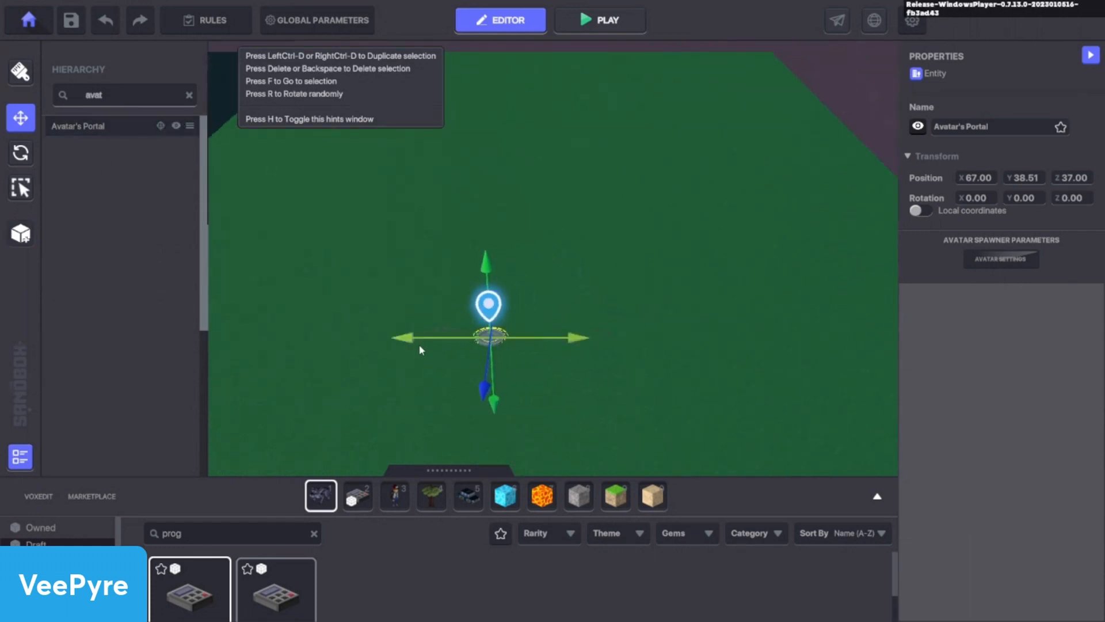
middle_click_drag(420, 349, 581, 358)
left_click_drag(643, 357, 248, 171)
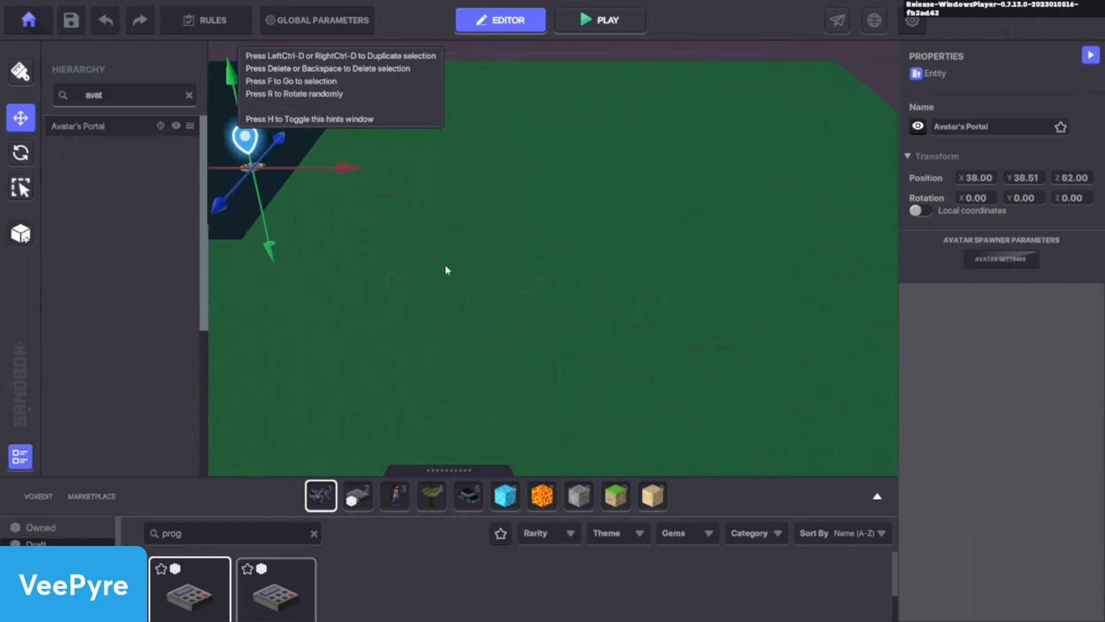
middle_click_drag(447, 270, 685, 353)
middle_click_drag(454, 371, 646, 437)
left_click_drag(633, 326, 301, 186)
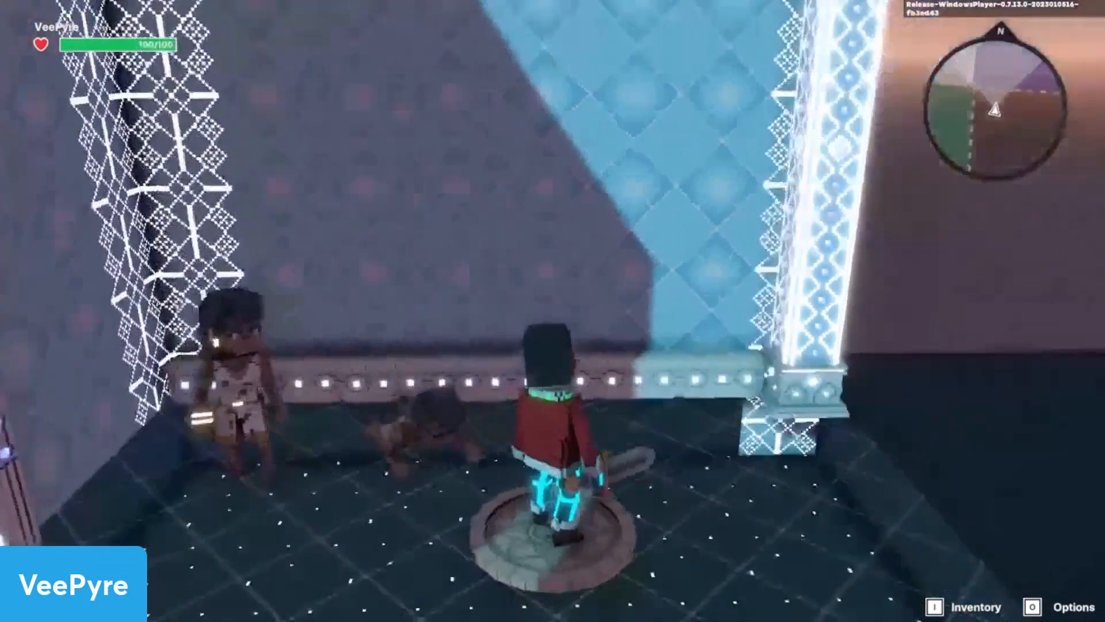
Play-test the experience by walking the avatar around the room with the wolf, and return to the editor
key("w")
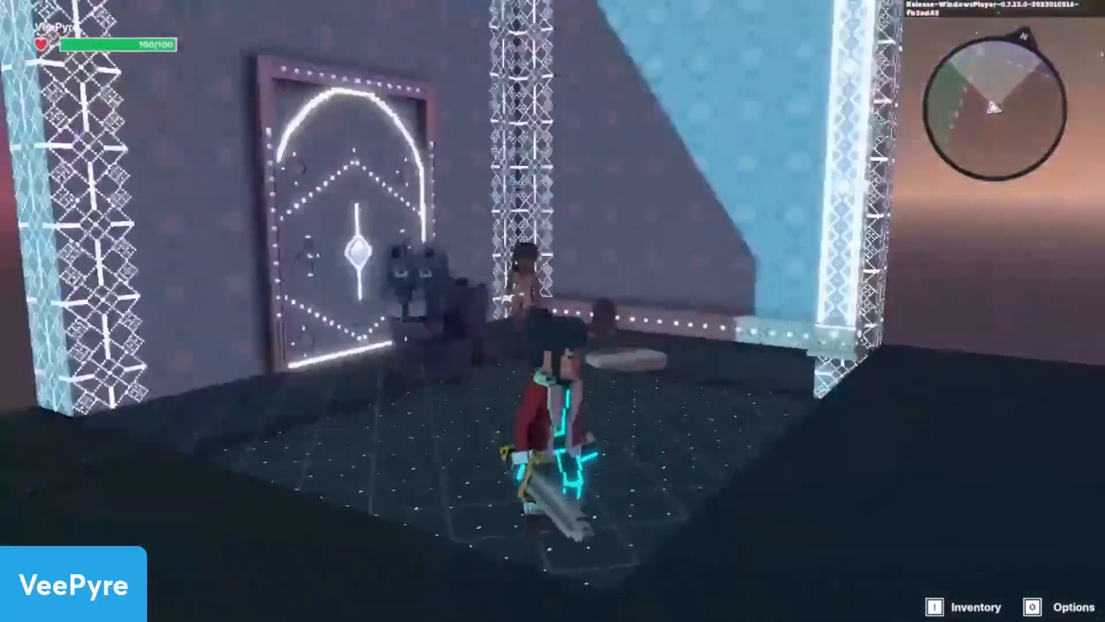
key("ctrl+p")
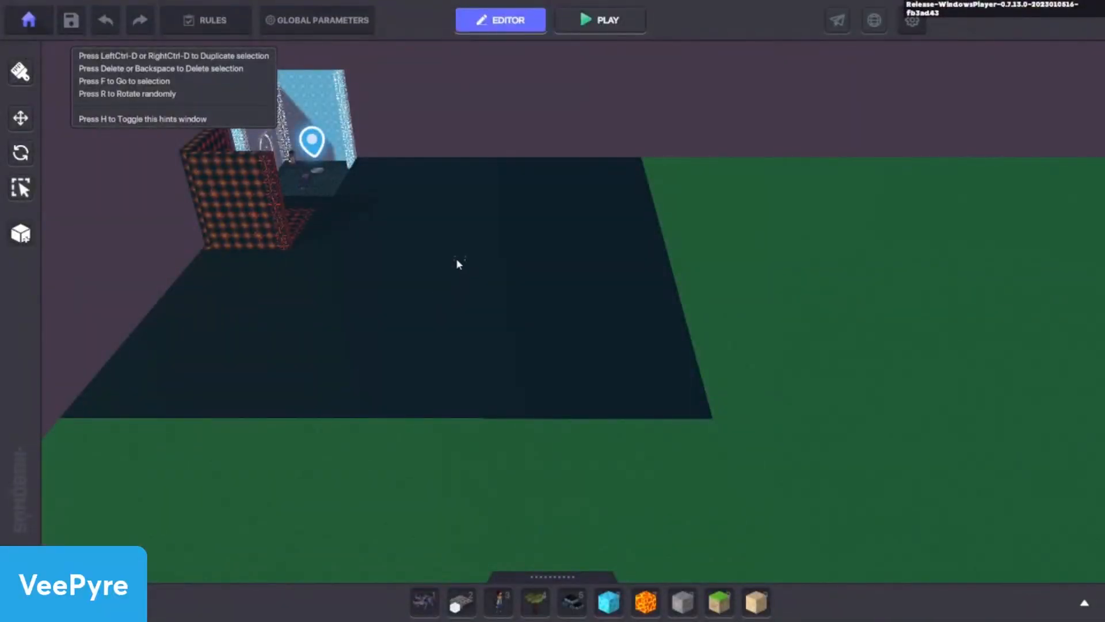
Delete the Grey Wolf from the blue room
left_click_drag(318, 223, 327, 330)
left_click(316, 279)
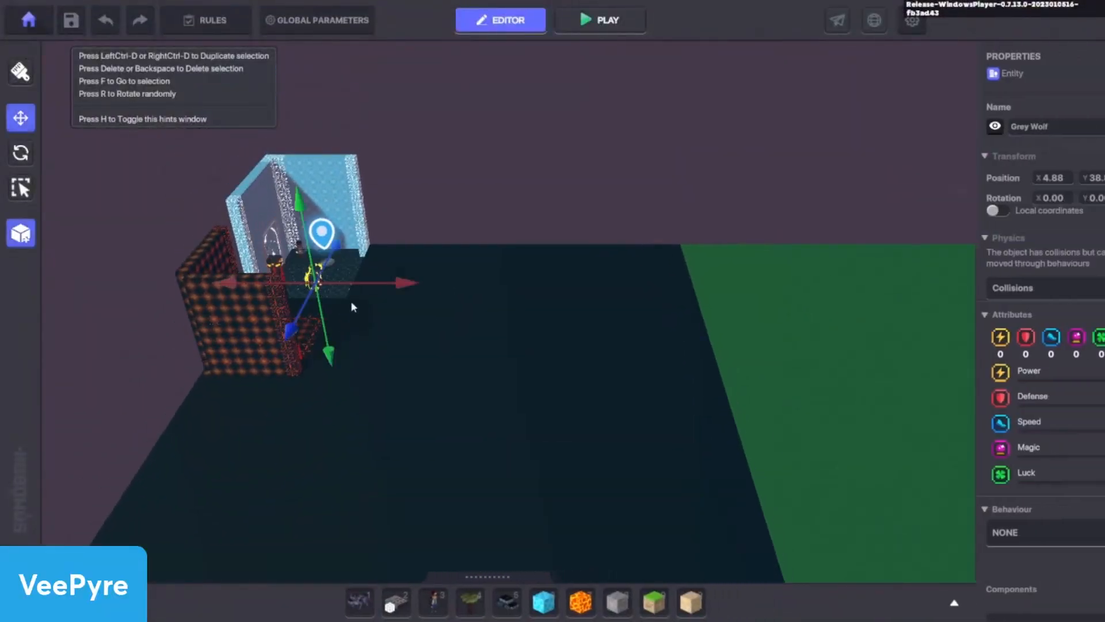
key("Delete")
Select the SC GJ - Yocab character in the blue room and look through the animations available for its Animated Decoration behaviour
scroll(379, 288, "up", 3)
scroll(297, 271, "up", 5)
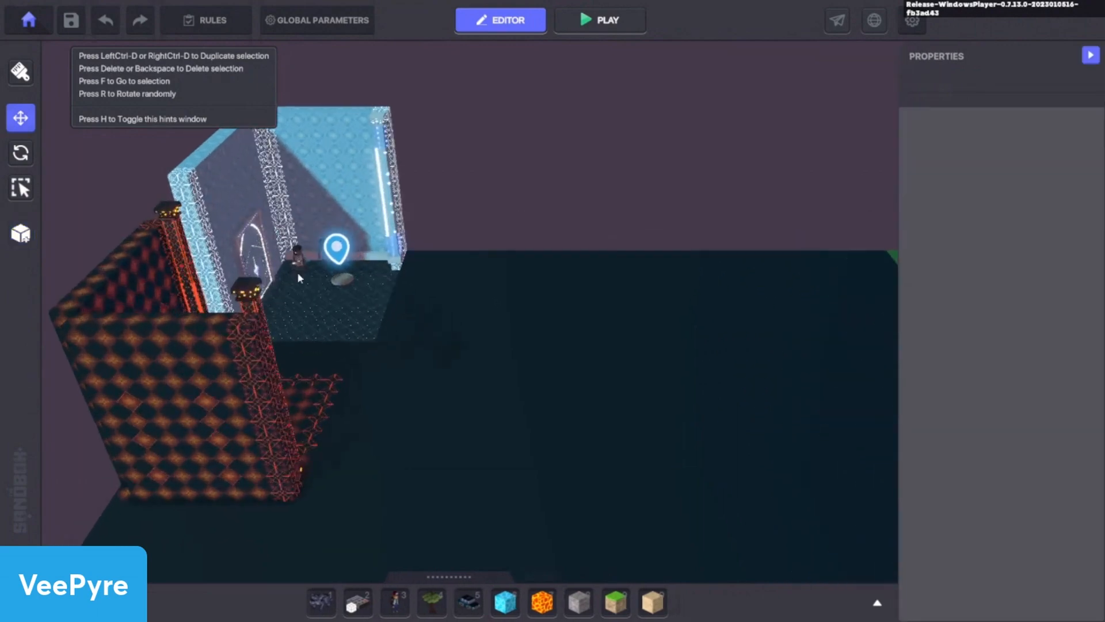
left_click(357, 270)
key("f")
left_click(456, 190)
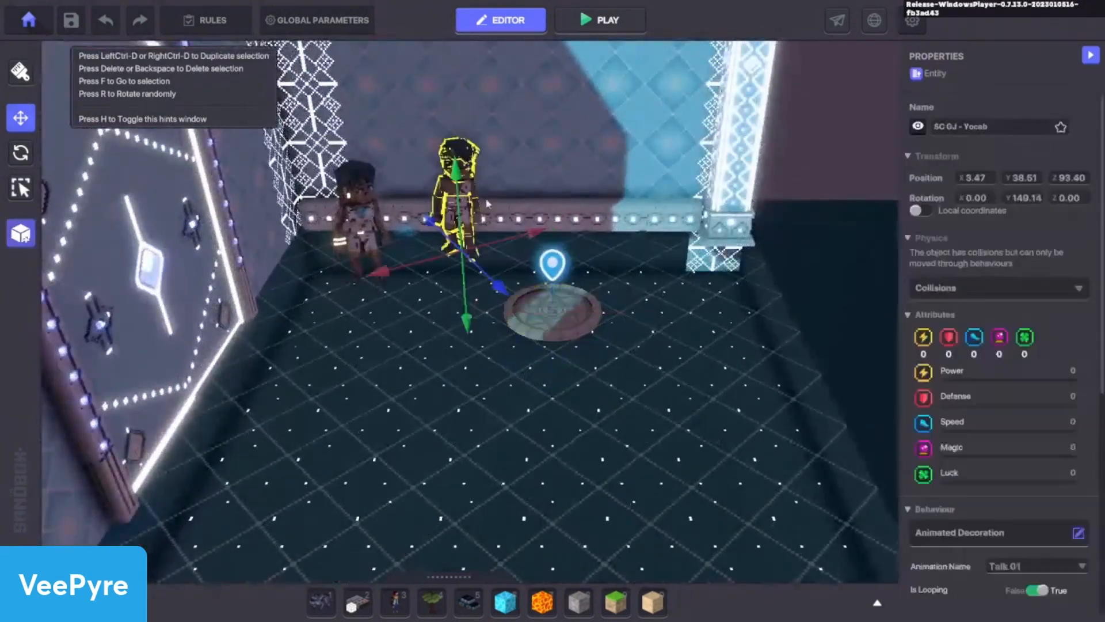
scroll(988, 369, "down", 2)
scroll(988, 369, "down", 3)
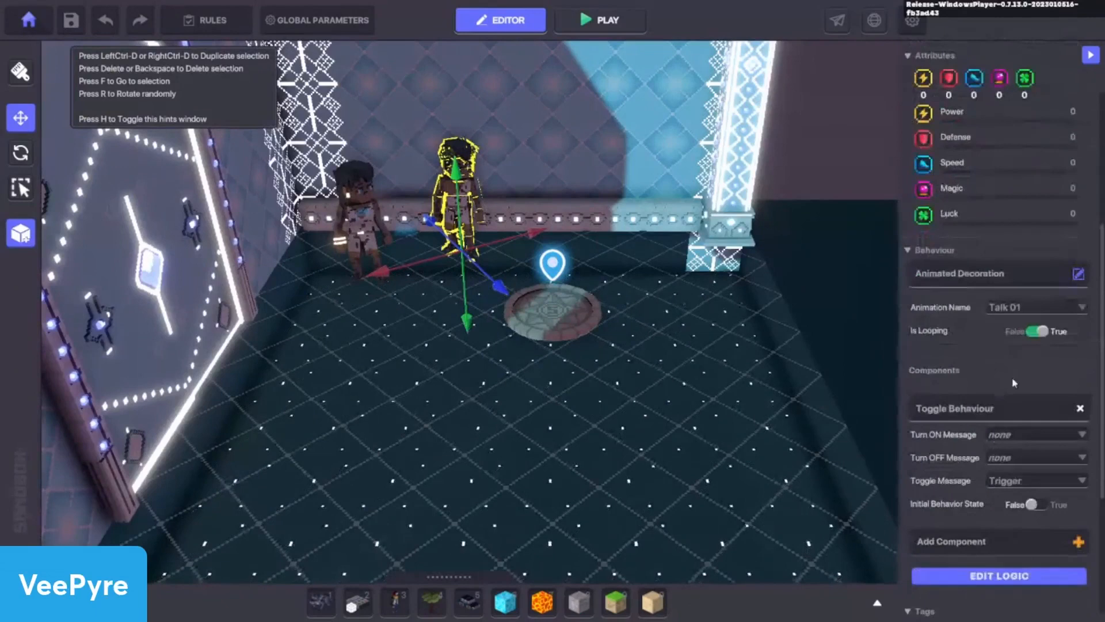
left_click(1021, 306)
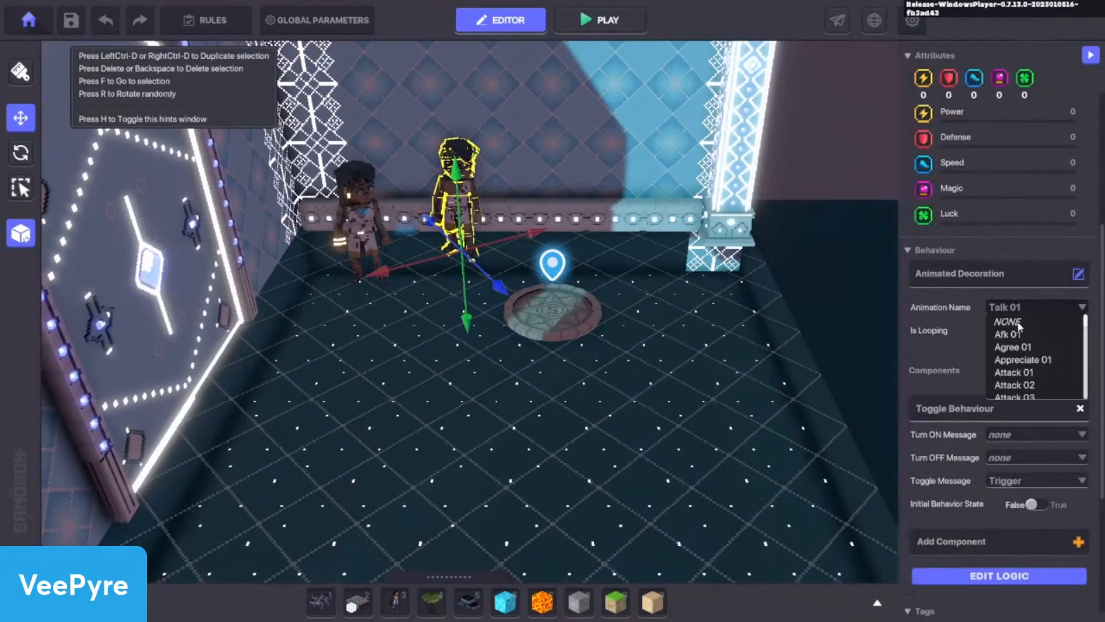
left_click(1012, 236)
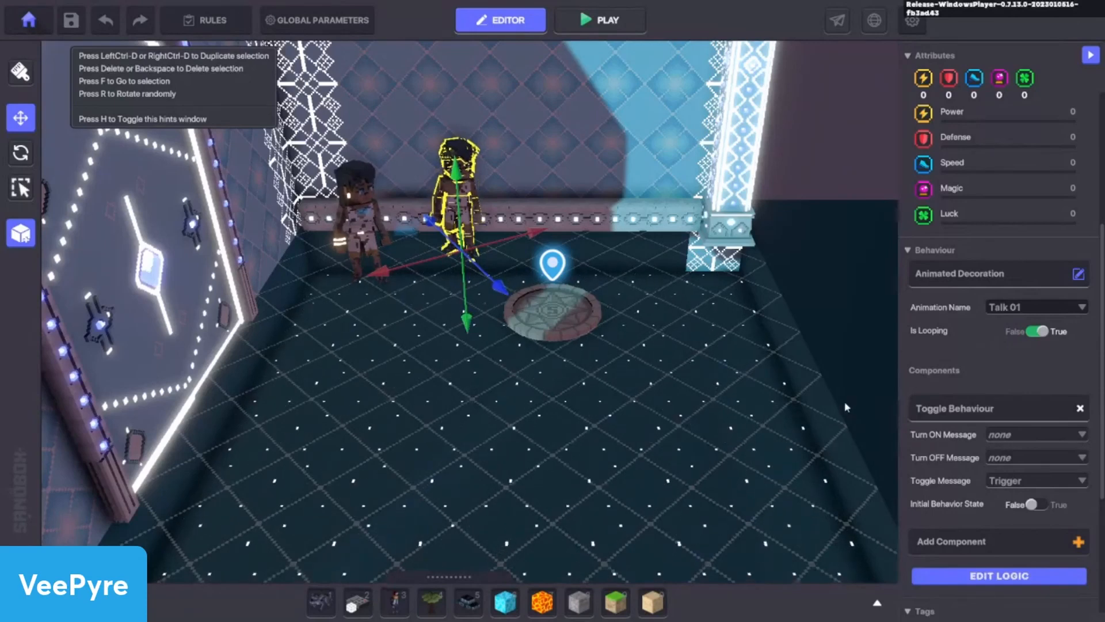
left_click(1005, 315)
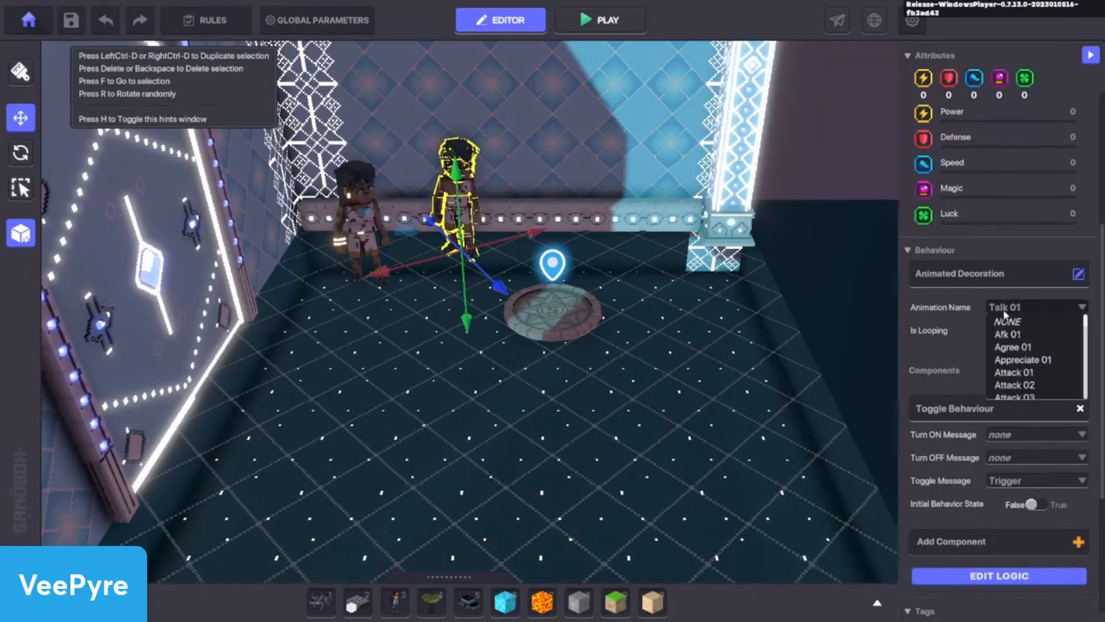
scroll(1019, 362, "down", 10)
scroll(1014, 377, "down", 3)
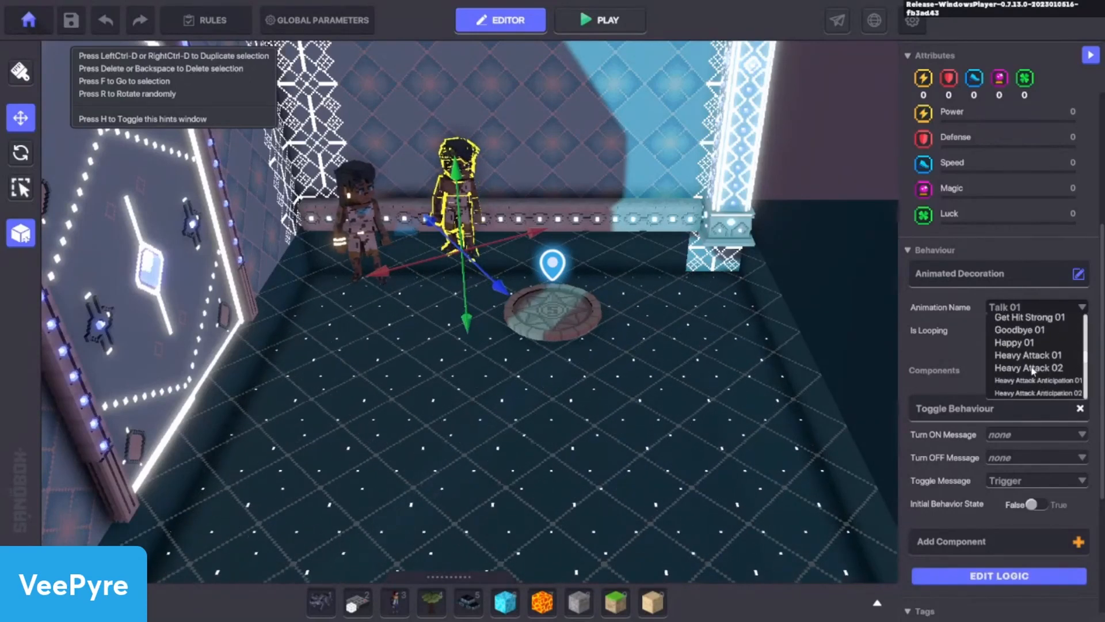
scroll(1008, 369, "down", 6)
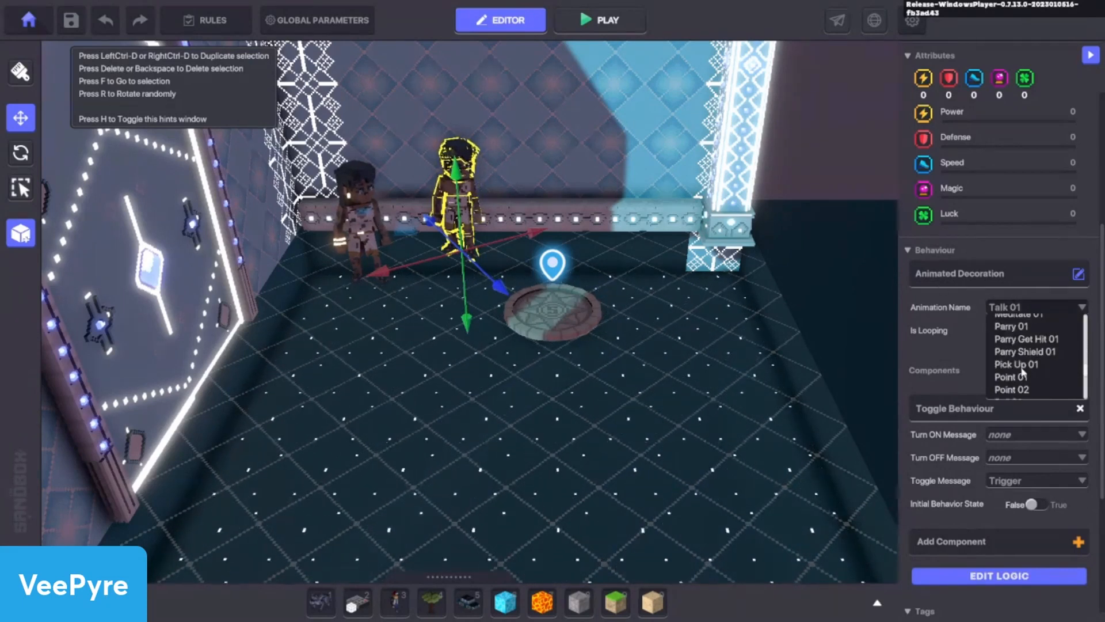
left_click(1061, 300)
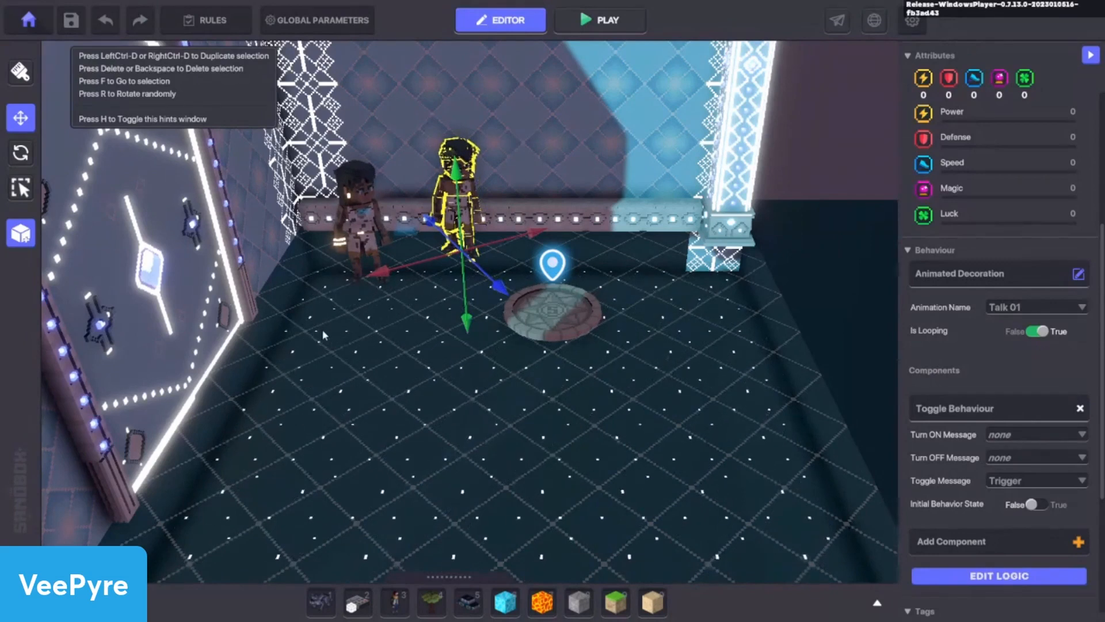
In the Asker PROG between the characters, complete the question as "I don't know, this place is strange." and set Answer 1 to "How did you get here?"
left_click(402, 229)
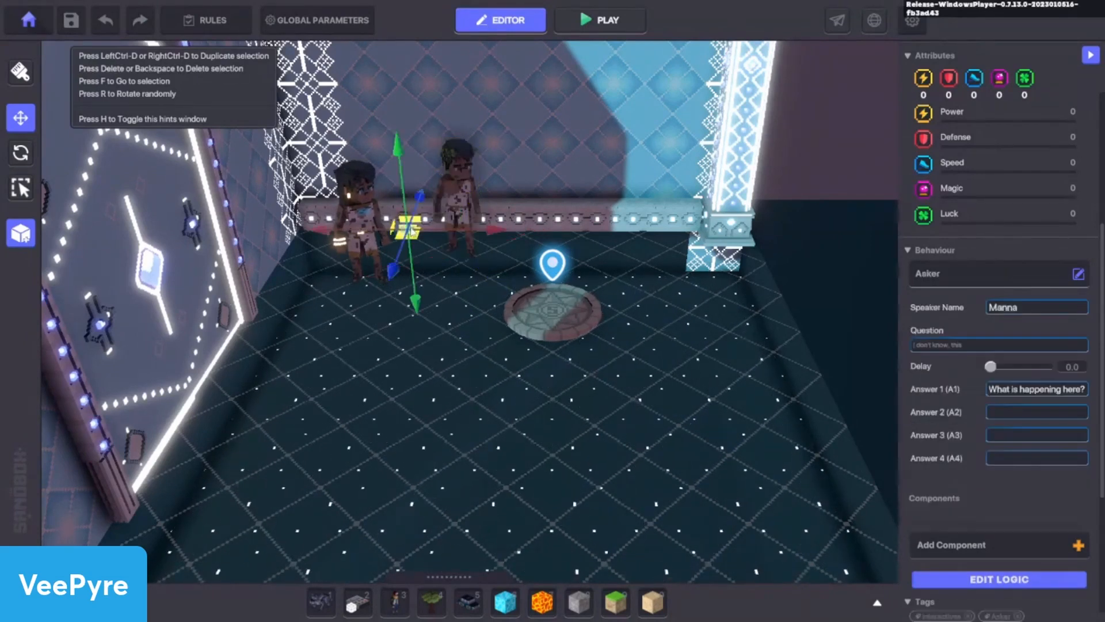
left_click(972, 344)
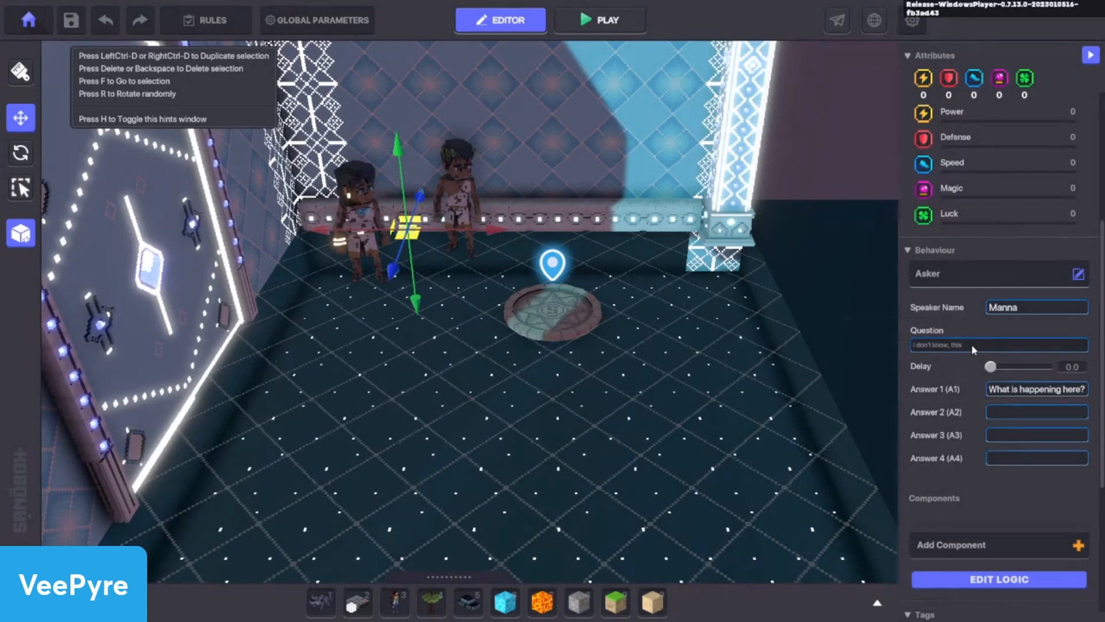
type("place is strange.")
left_click(1030, 396)
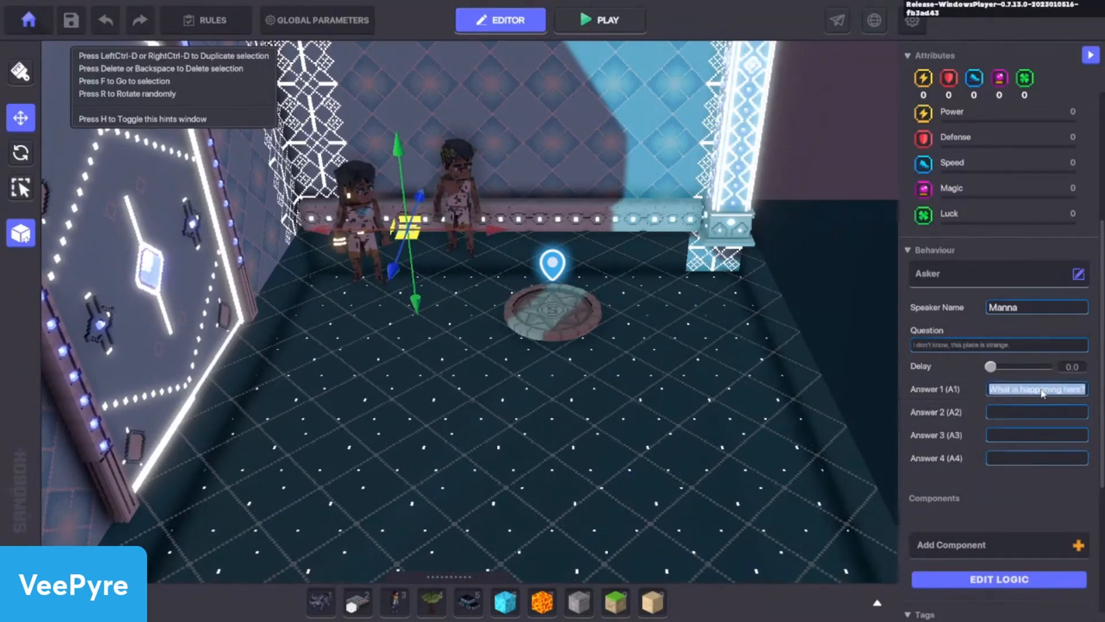
type("How did ")
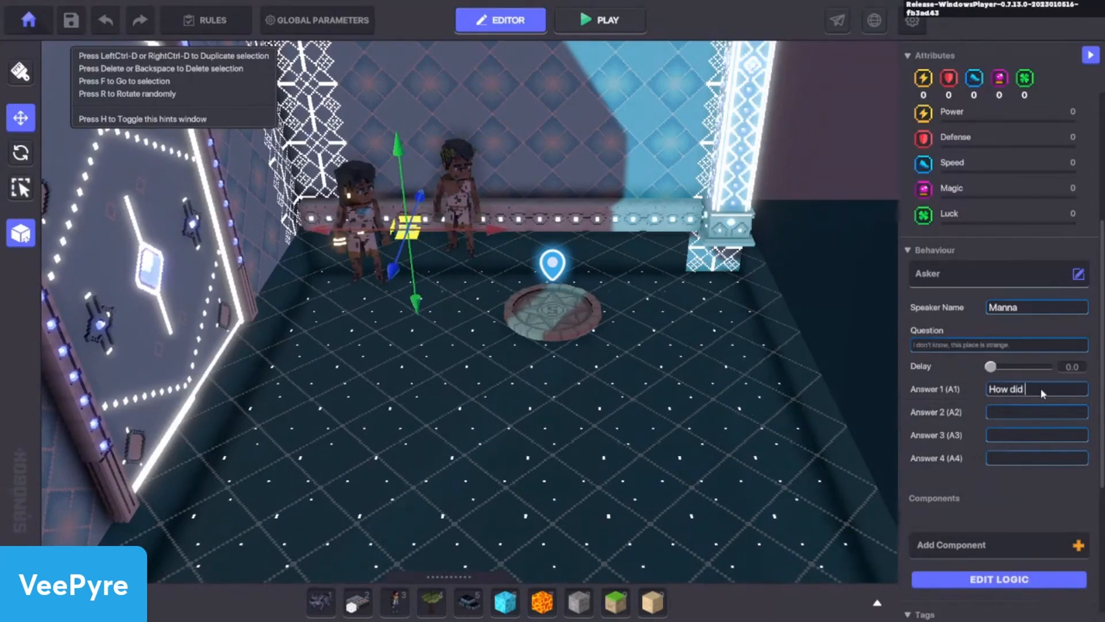
type("you get here?")
In the Asker's logic, create the message speak.02 and assign it as the message sent by Answer 1
left_click(988, 587)
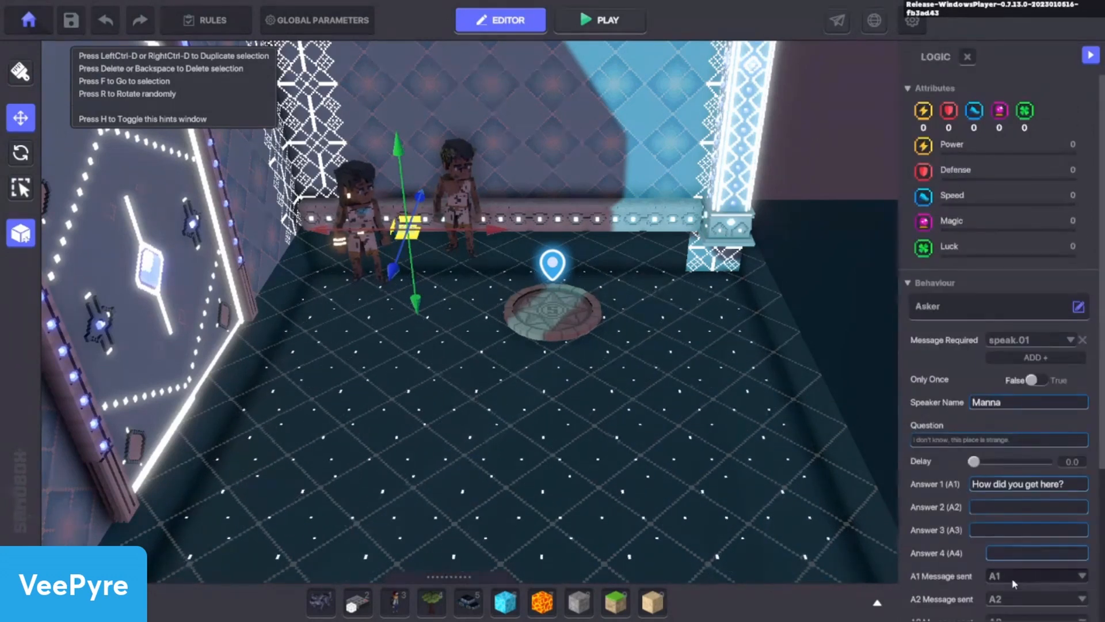
left_click(1014, 577)
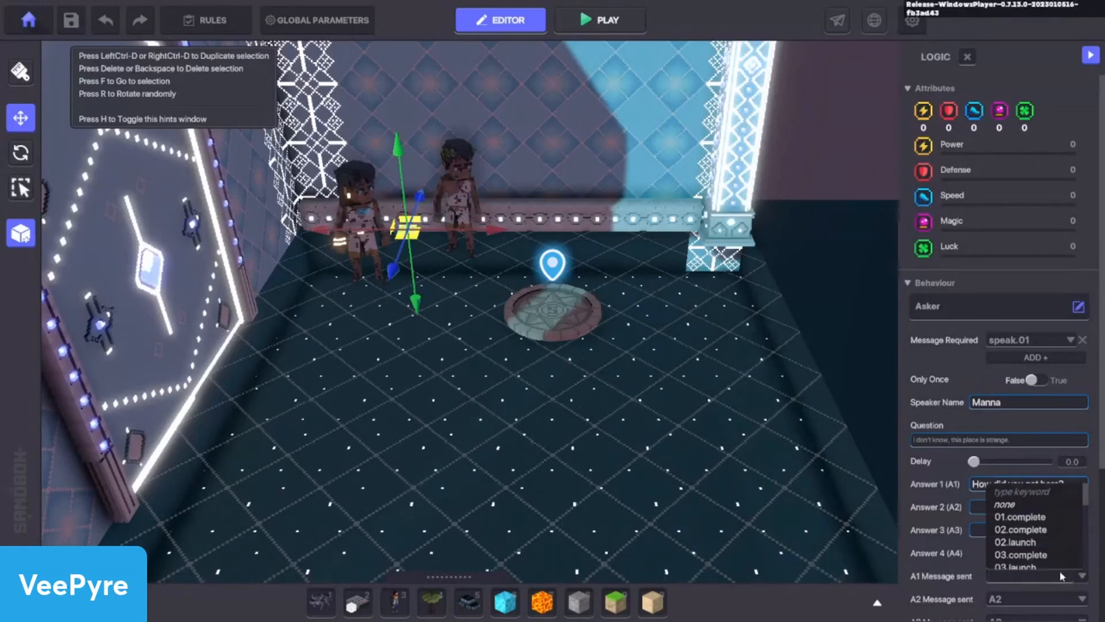
type("speak.02")
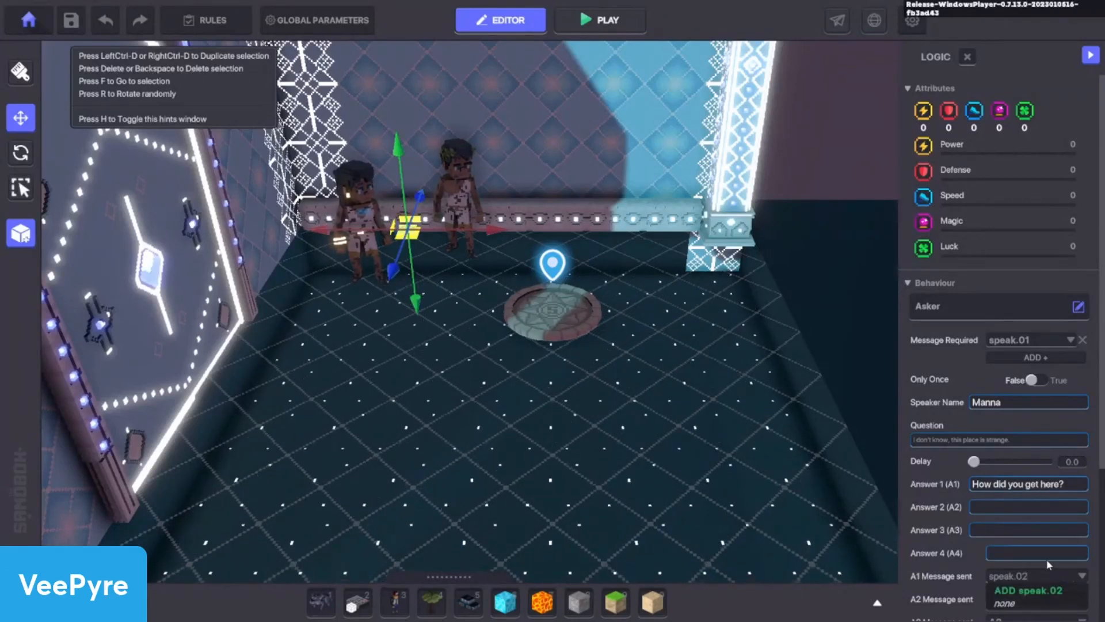
left_click(1036, 591)
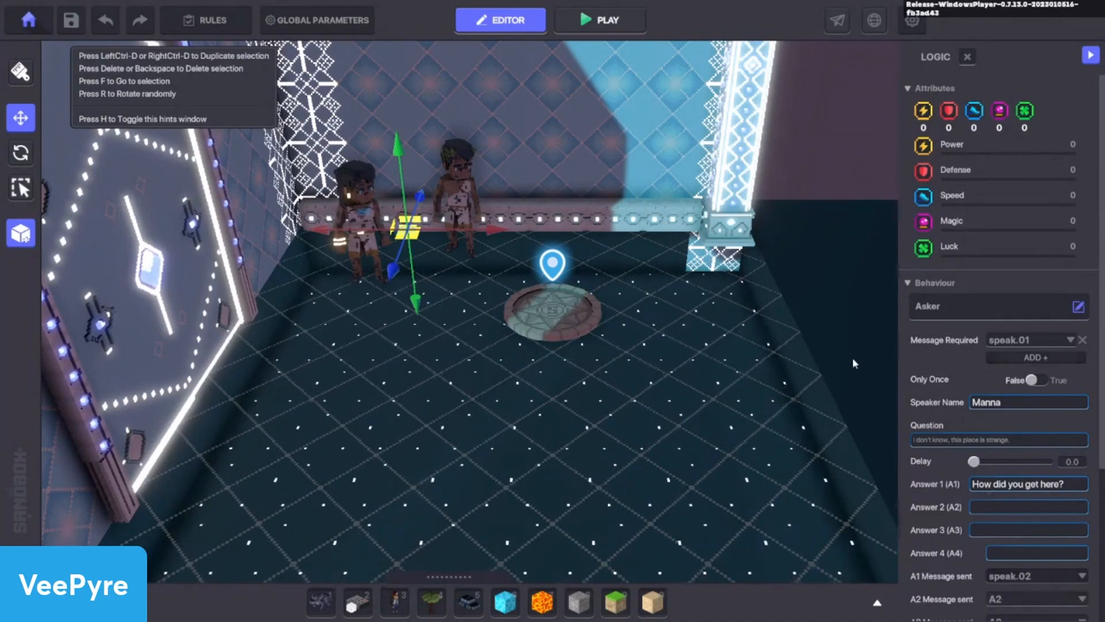
Create the message speak.02.2 for Answer 2 of the Asker and set that answer's text to "Ok I will see you later"
key("f")
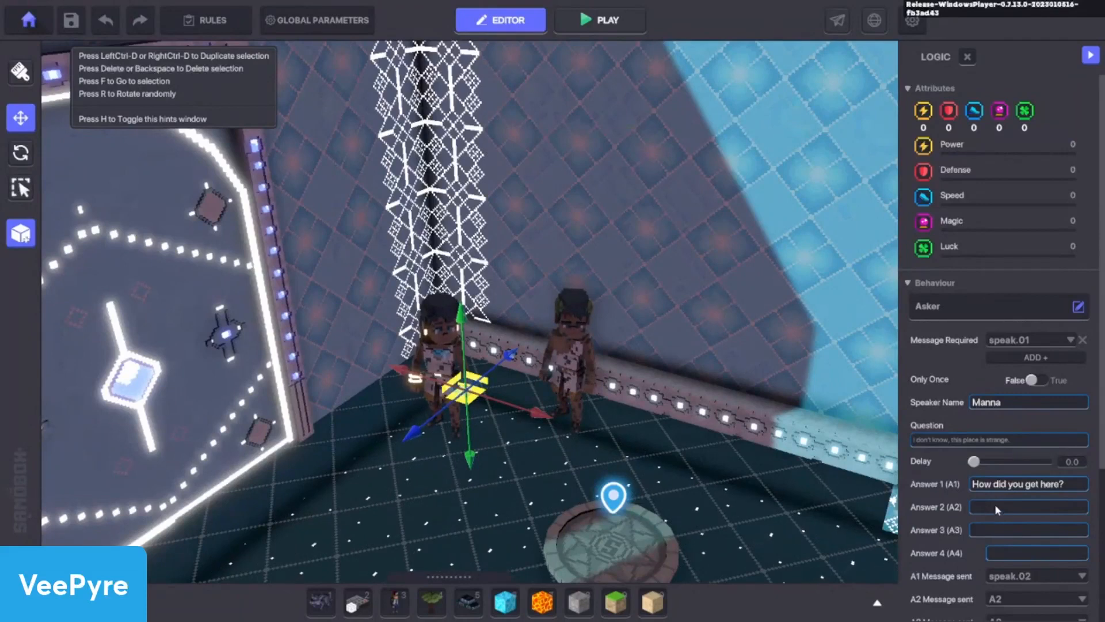
scroll(999, 535, "down", 1)
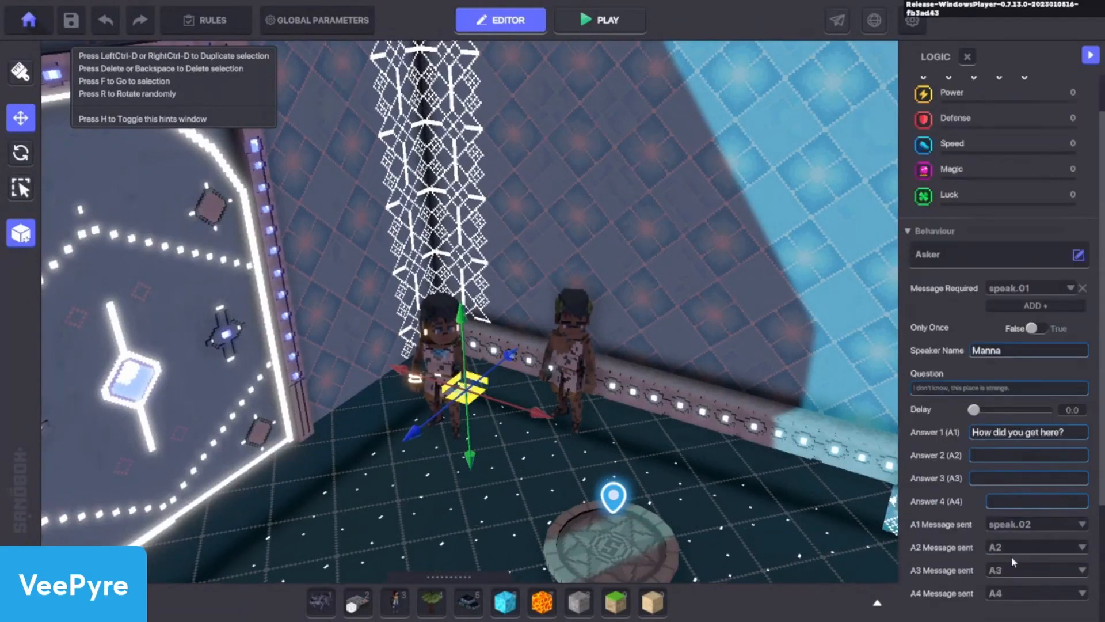
left_click(1003, 549)
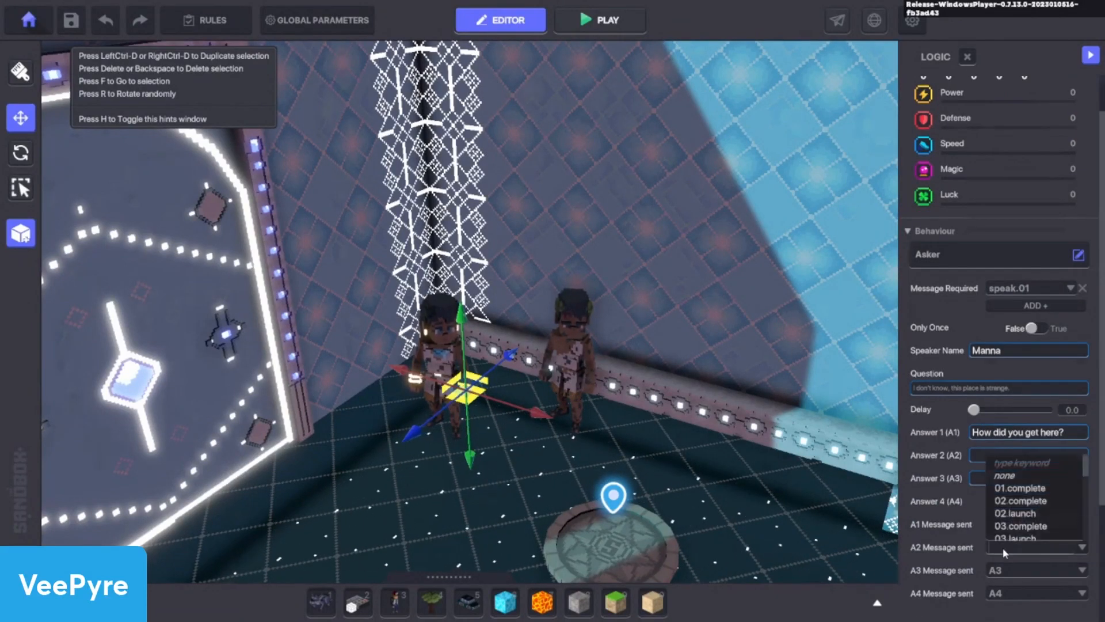
type("spek")
key("BackSpace")
key("BackSpace")
key("BackSpace")
key("BackSpace")
type("speak.02.2")
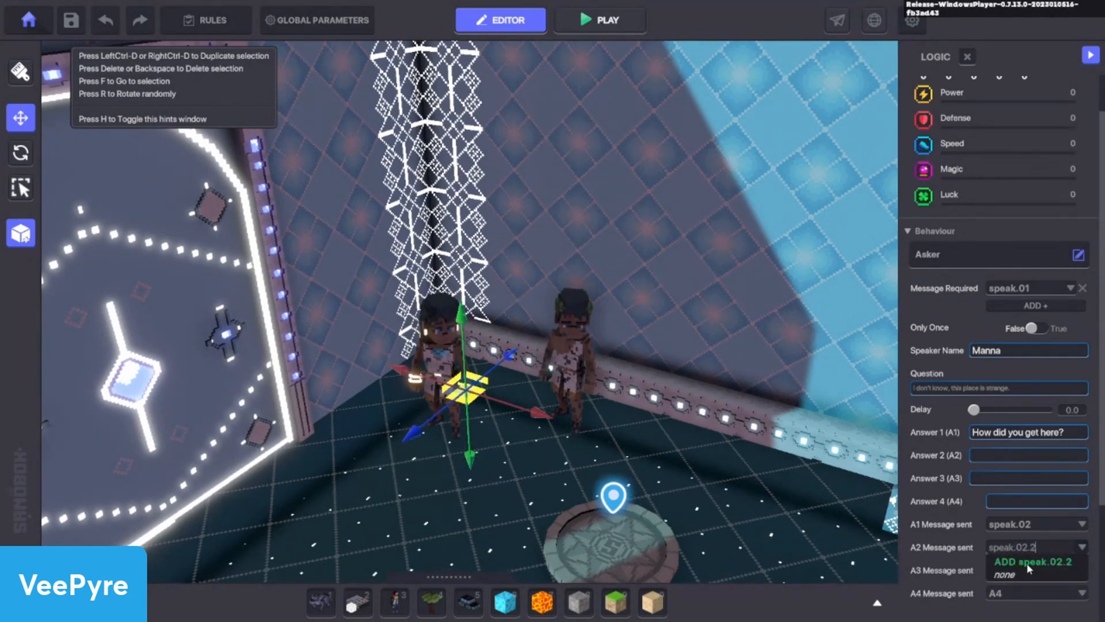
left_click(1029, 561)
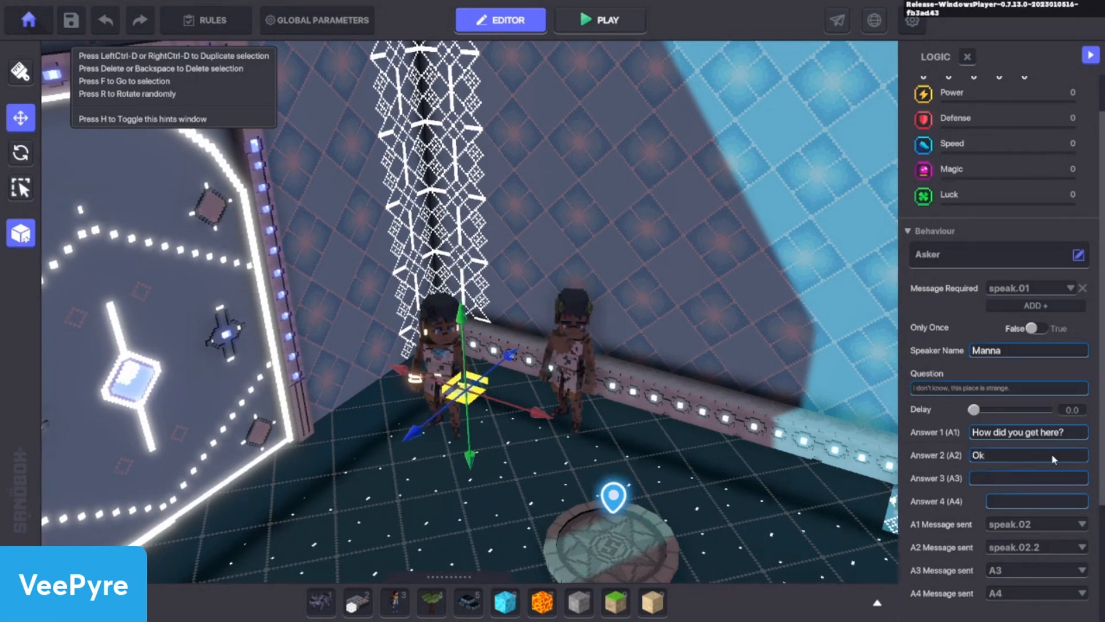
type("I will see you later")
scroll(1072, 430, "down", 3)
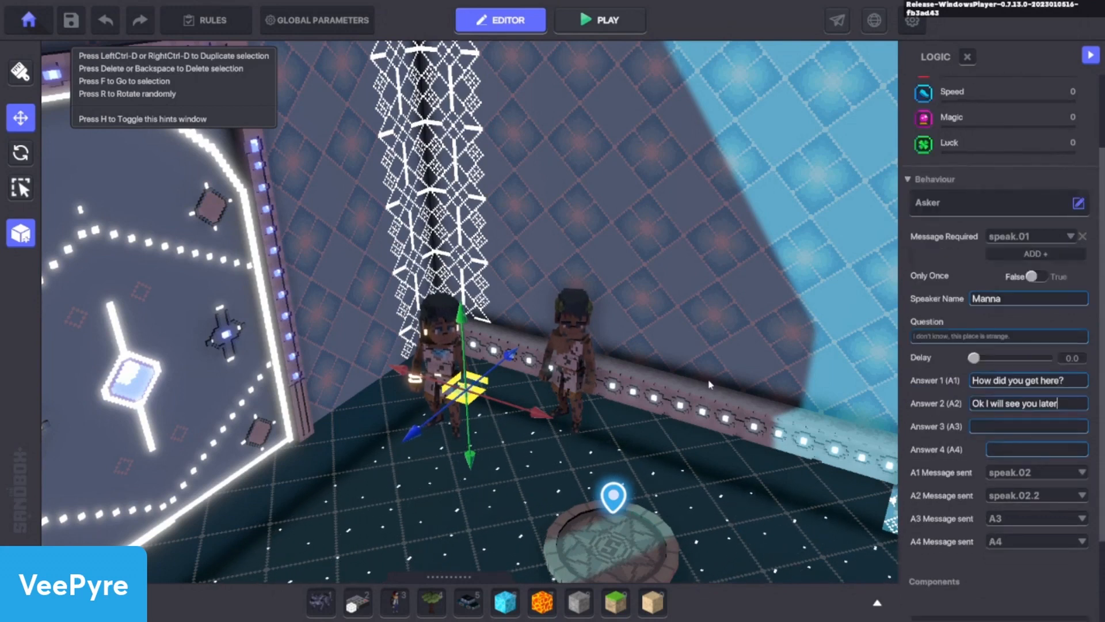
Place a new PROG on the floor in front of the characters and move it up to the Yocab character's head
left_click(583, 343)
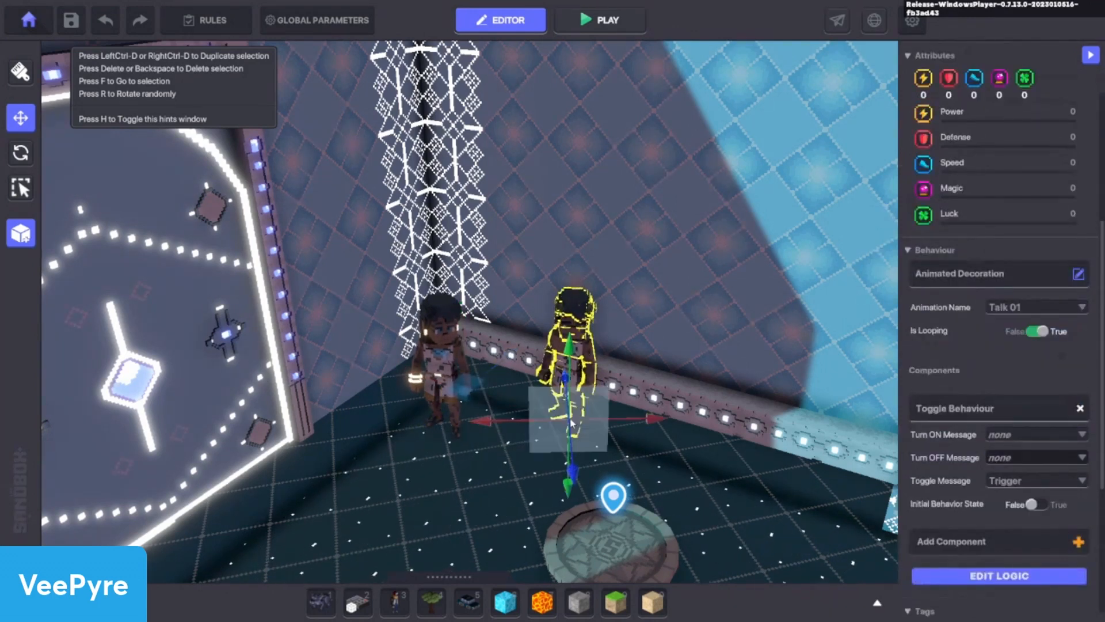
key("2")
left_click(490, 494)
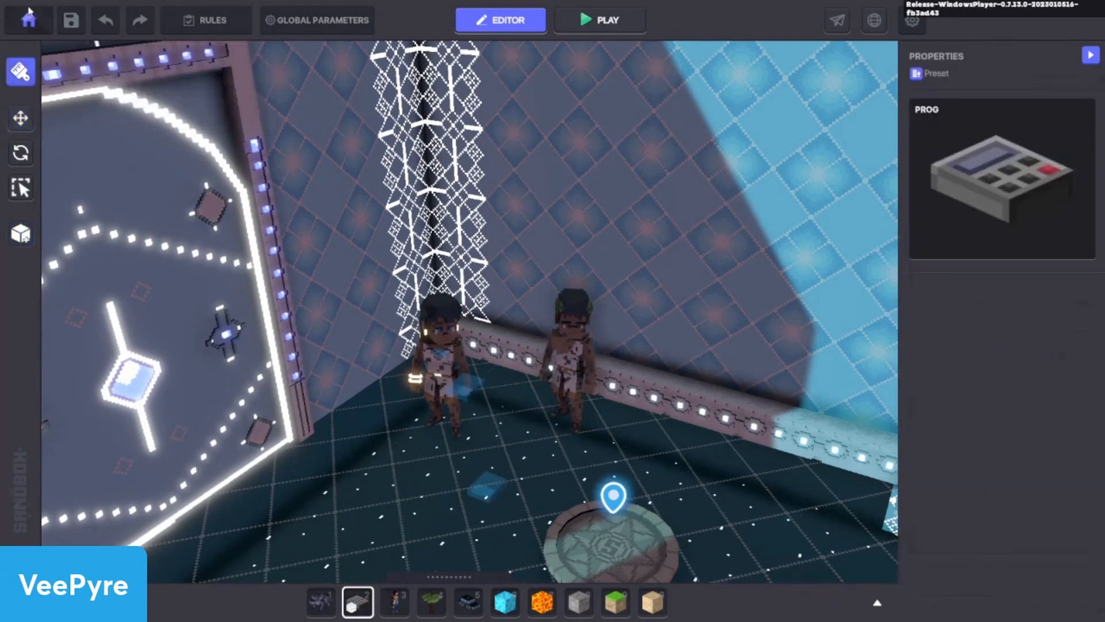
left_click(21, 118)
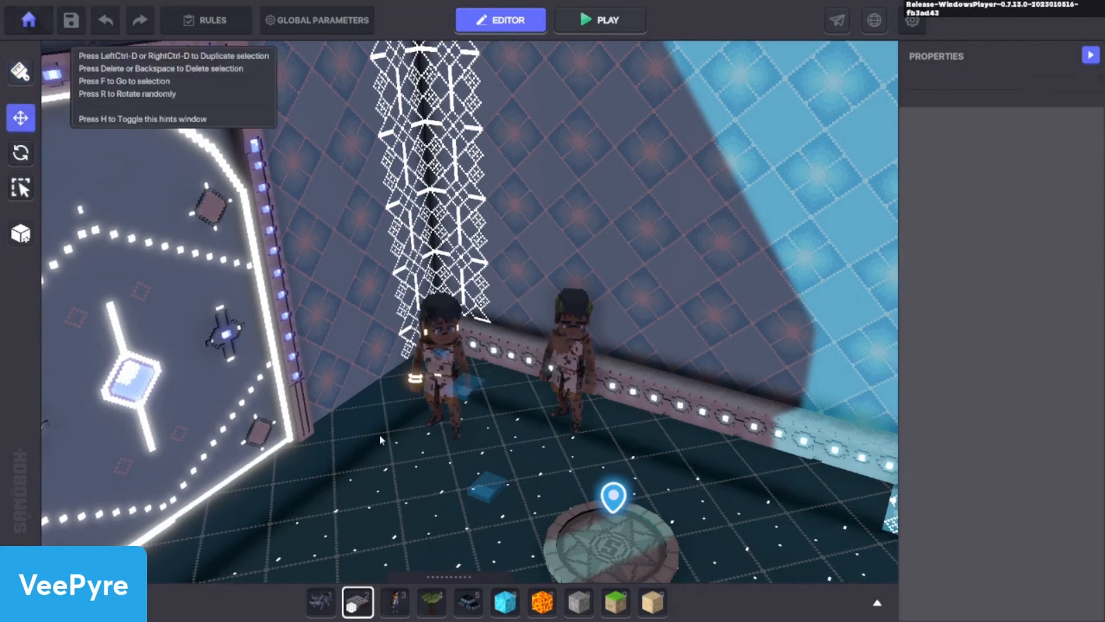
left_click(489, 500)
left_click_drag(495, 527, 612, 212)
right_click_drag(637, 411, 570, 409)
left_click_drag(568, 337, 567, 347)
mouse_move(568, 346)
right_mouse_down()
mouse_move(578, 340)
mouse_move(577, 364)
right_mouse_up()
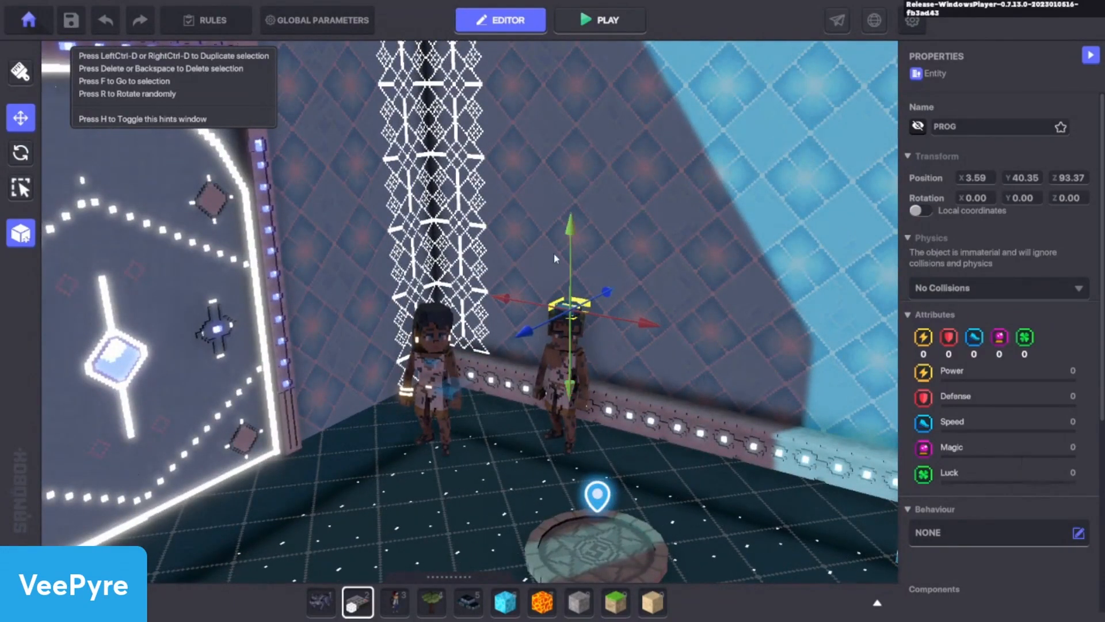
Add a Speaker component to the PROG at the Yocab character's head
scroll(1045, 445, "down", 3)
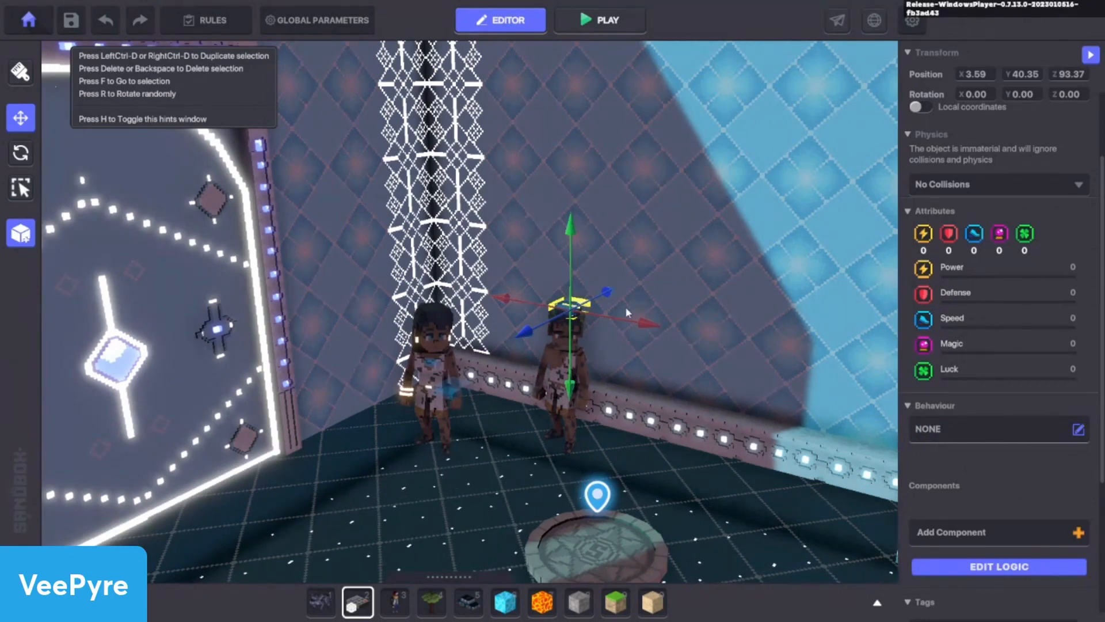
scroll(922, 419, "down", 3)
left_click(944, 375)
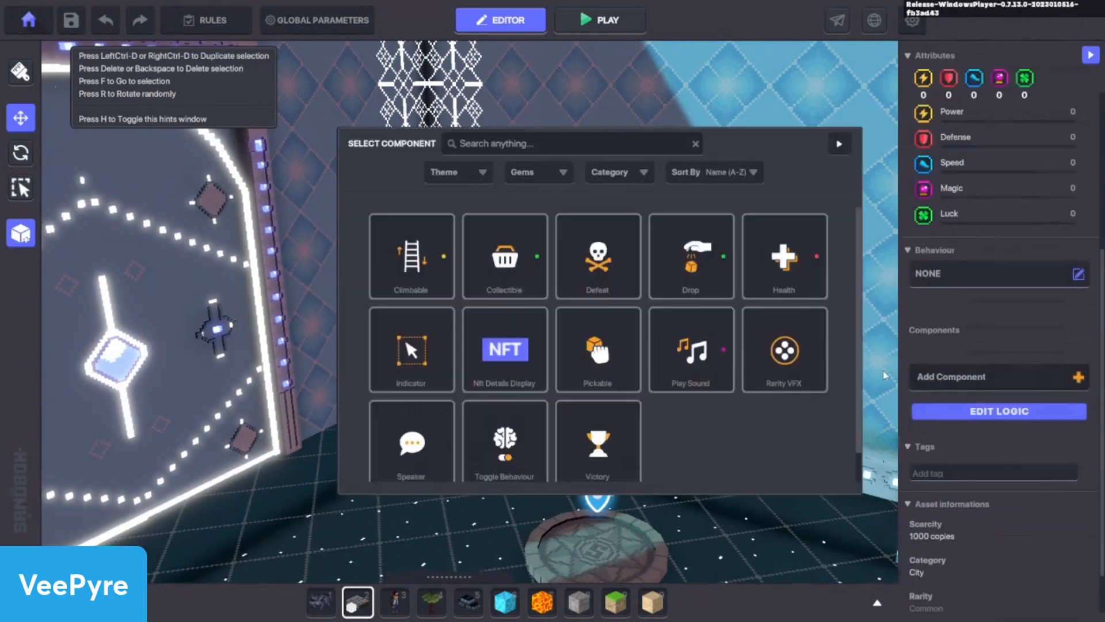
left_click(372, 461)
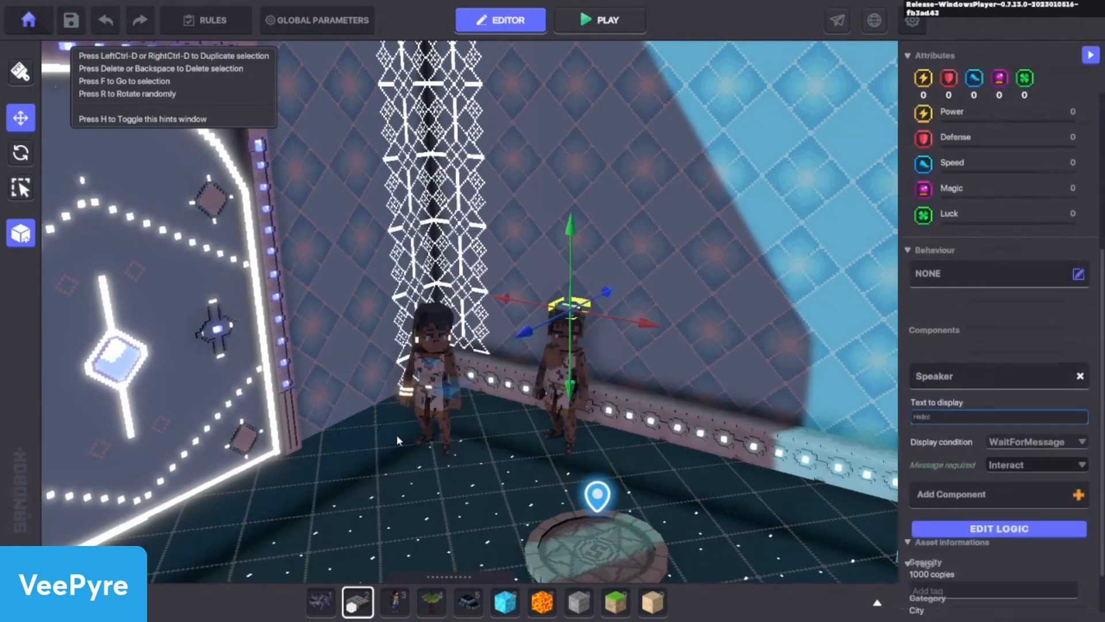
Open the new PROG's logic and set its Speaker's required message to speak.02
left_click(958, 409)
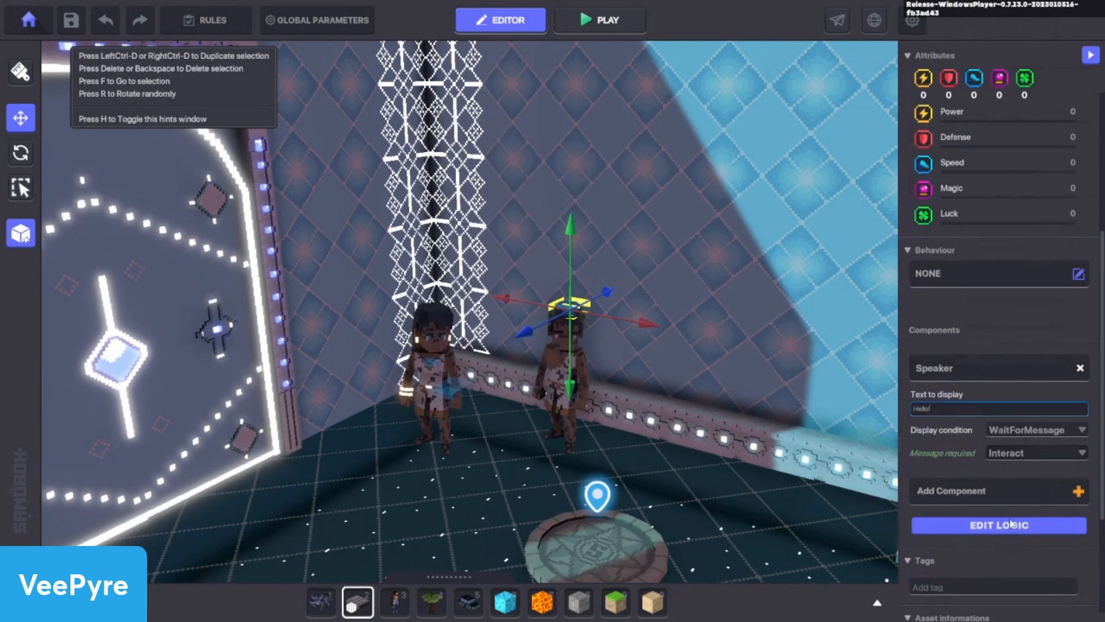
left_click(1011, 524)
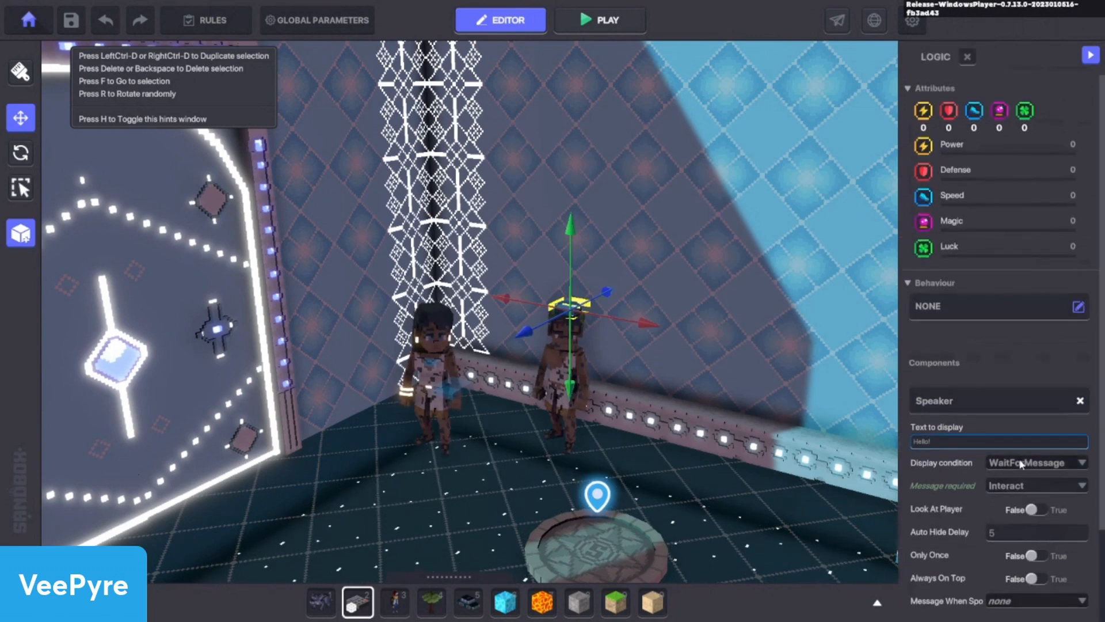
left_click(1020, 485)
type("spea")
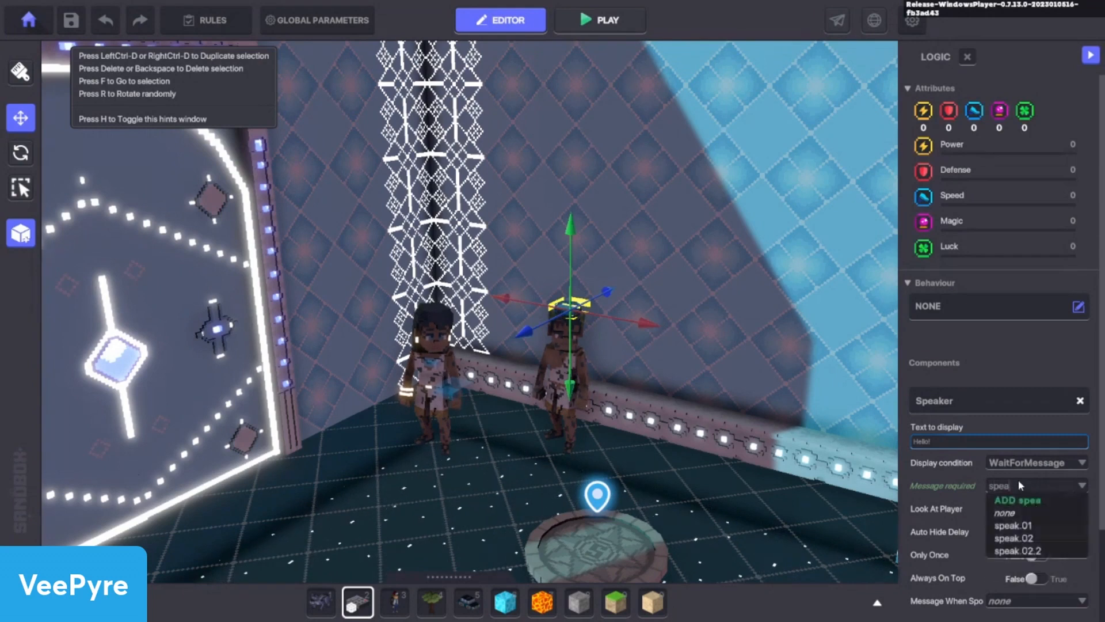
type("k")
left_click(1011, 536)
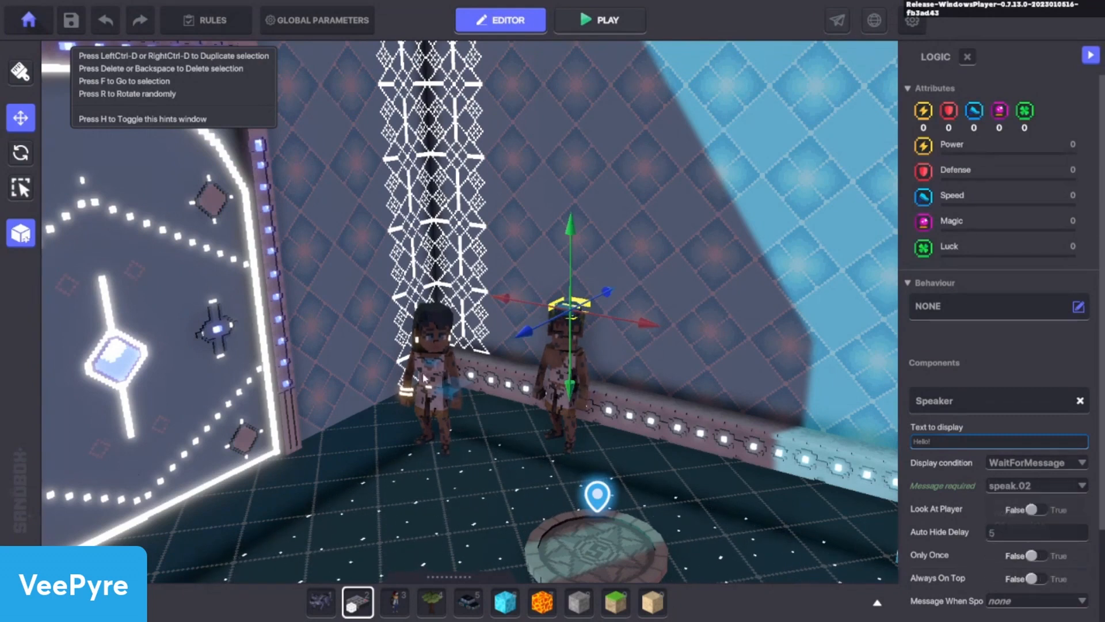
Check the answers of the Asker PROG by Manna and set the text of the Speaker at Yocab's head to "She knows nothing!"
left_click(430, 318)
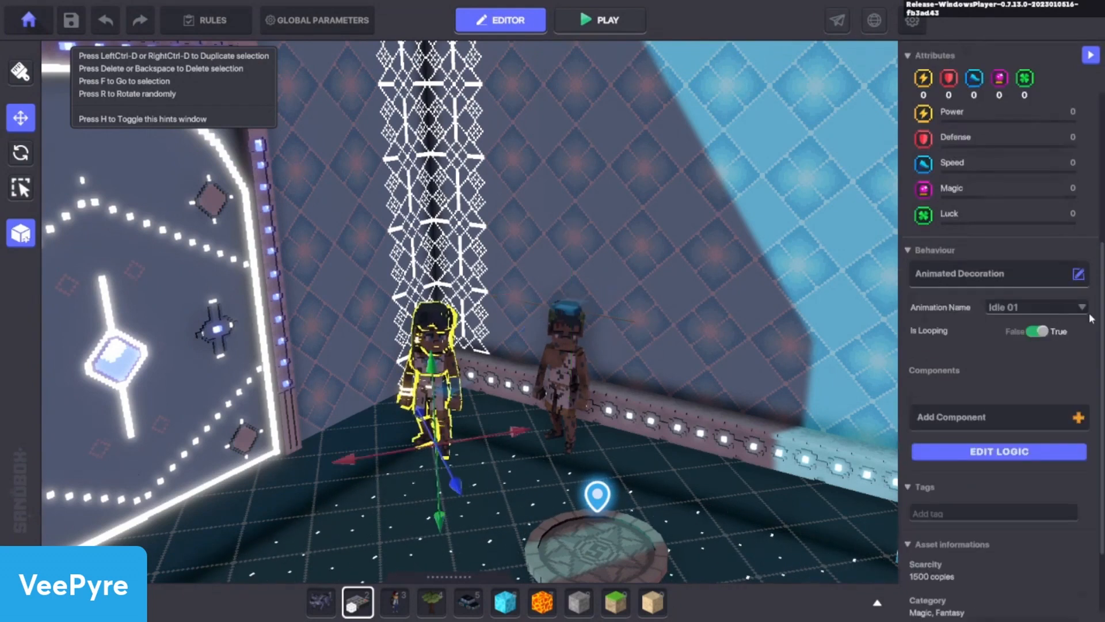
left_click(993, 451)
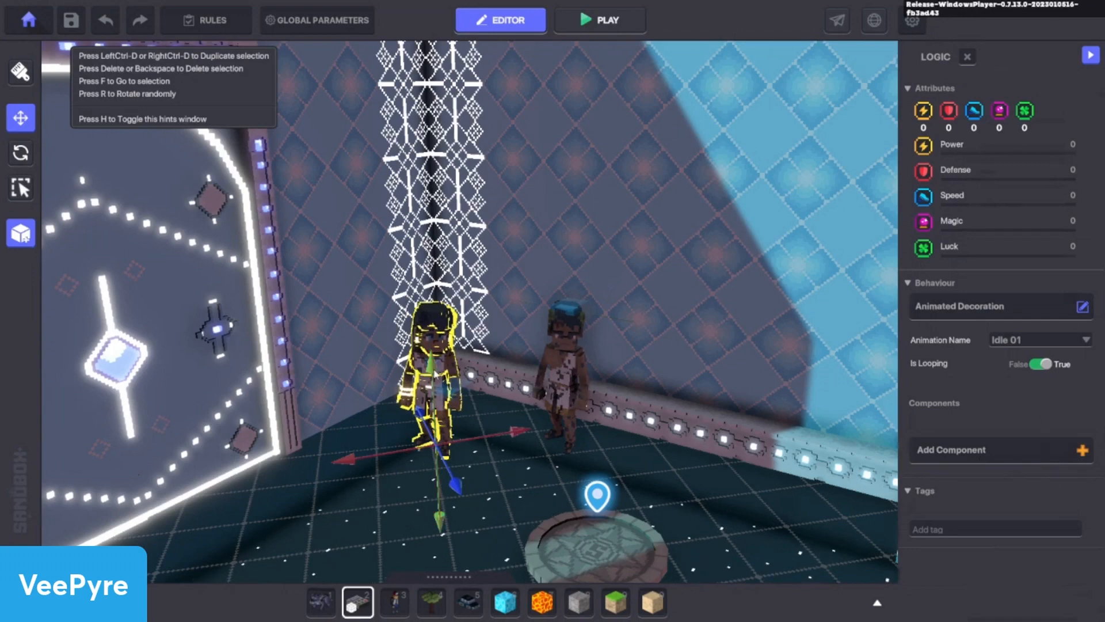
left_click(452, 387)
scroll(1015, 587, "down", 5)
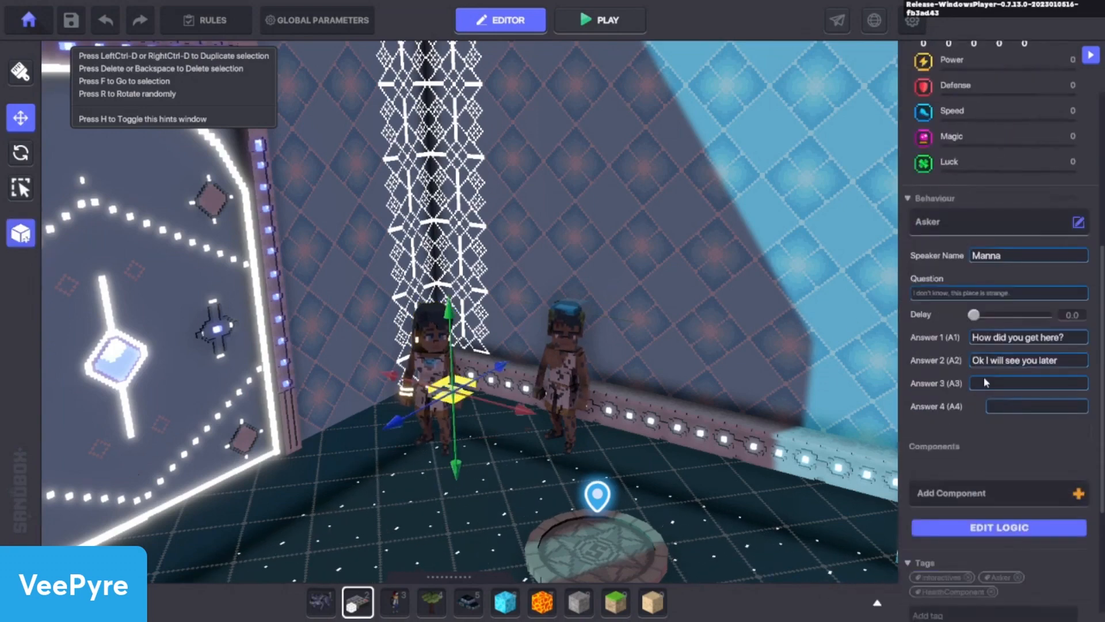
left_click(572, 318)
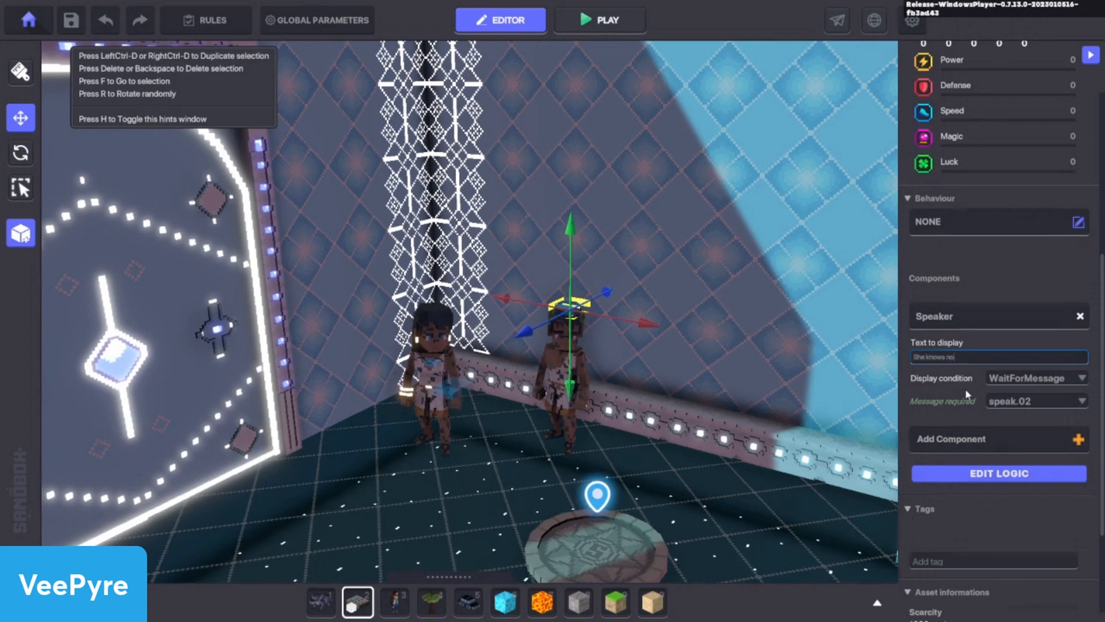
scroll(996, 357, "down", 2)
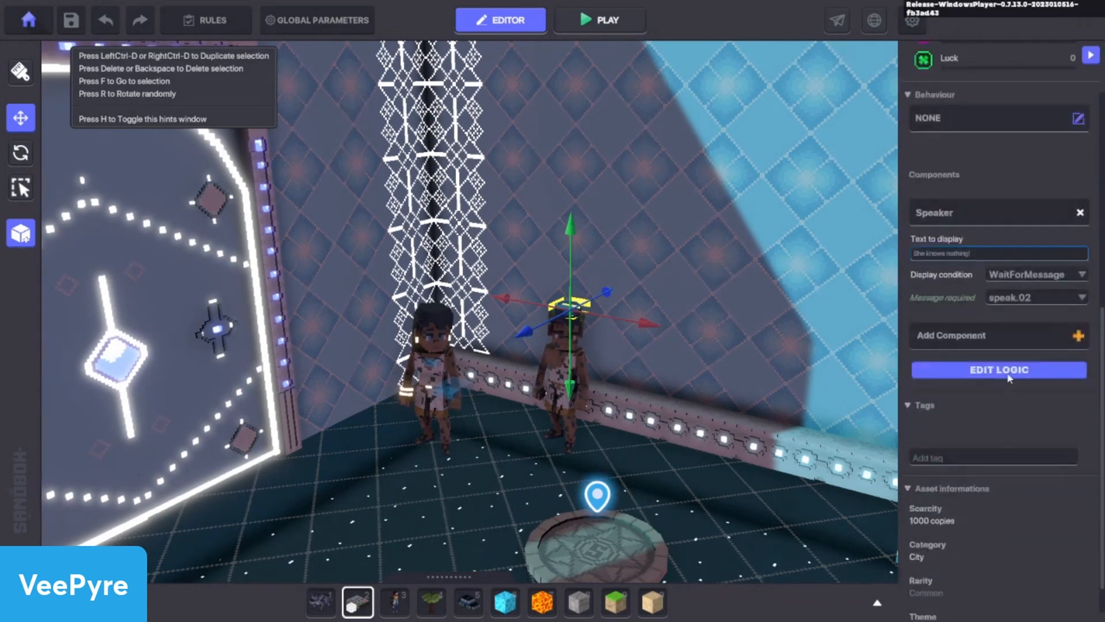
left_click(978, 372)
scroll(1027, 424, "down", 2)
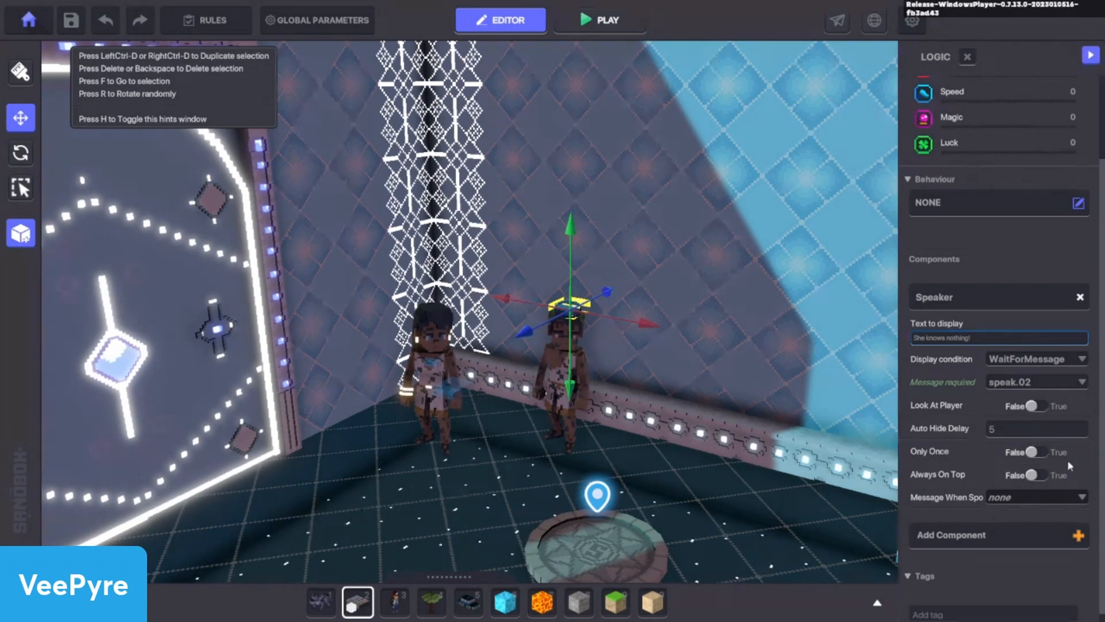
Playtest the dialogue with Manna, answering "What is happening here?" and "How did you get here?", and return to the editor
key("ctrl+p")
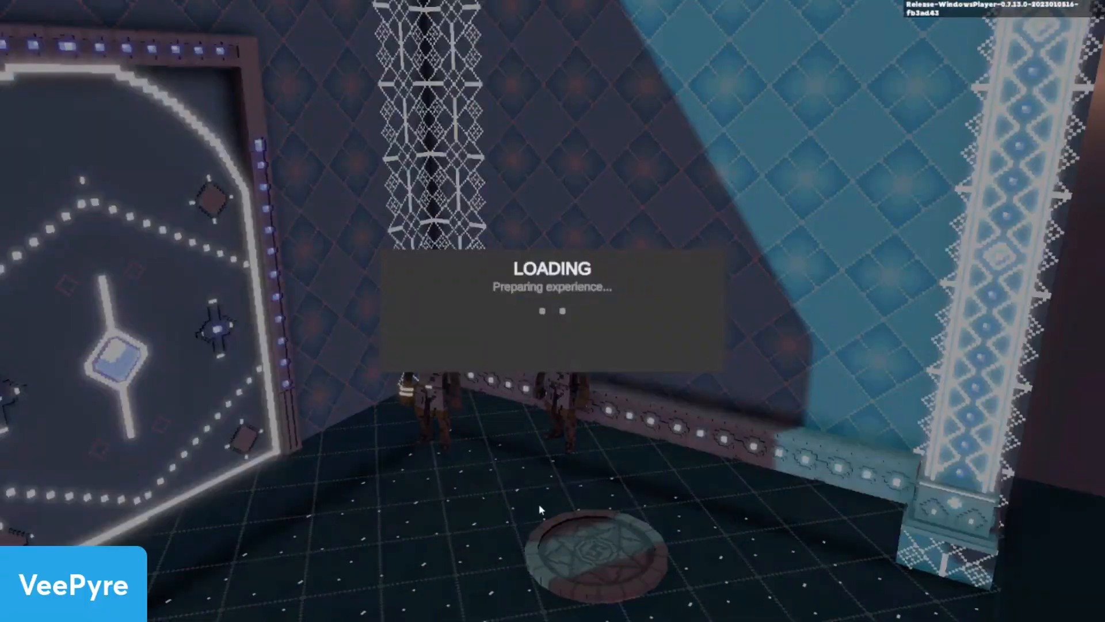
key("w")
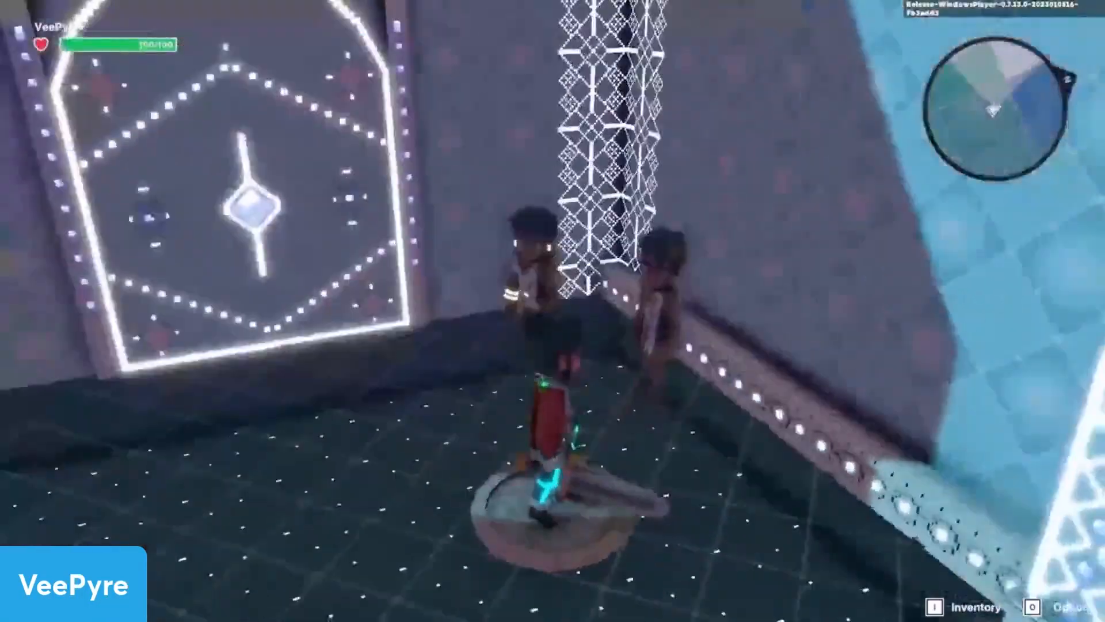
key("e")
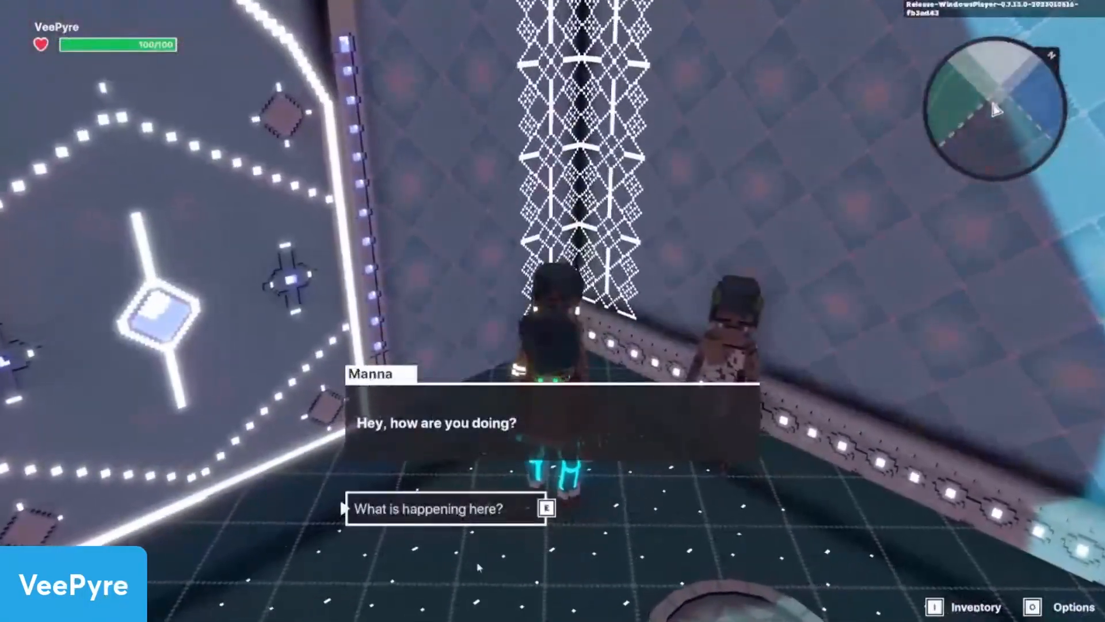
left_click(448, 510)
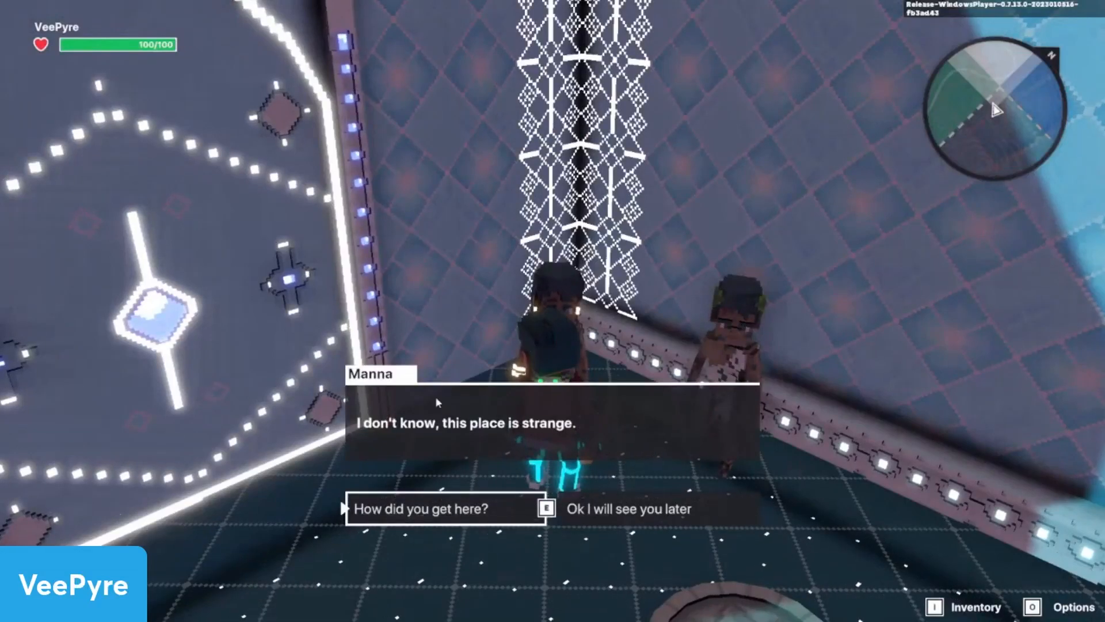
left_click(400, 512)
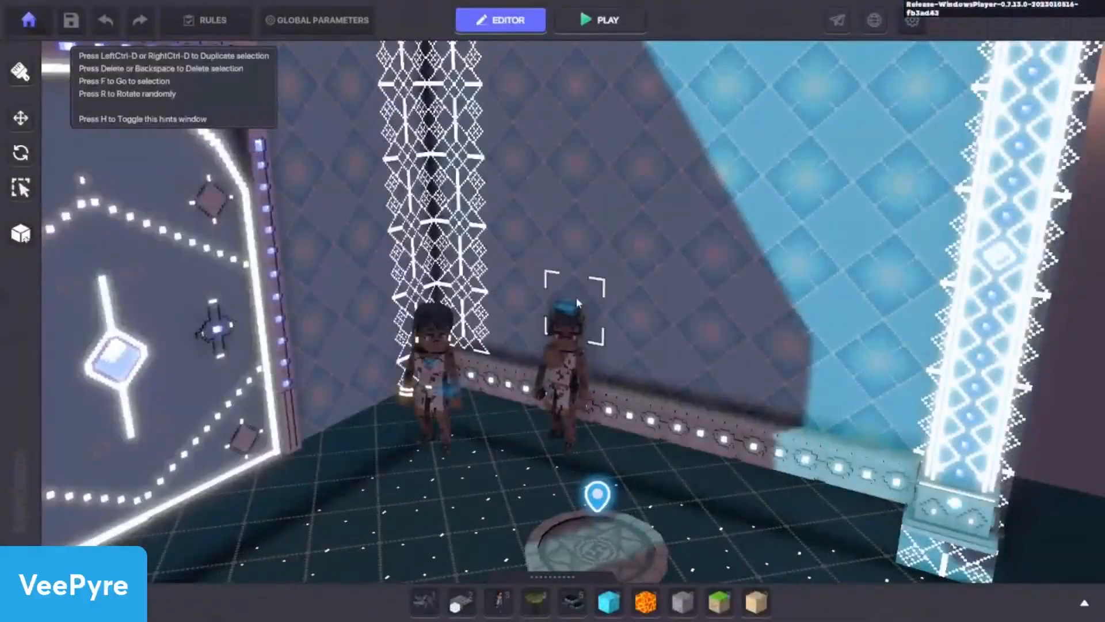
Select the invisible PROG at the Yocab character's head through the hierarchy and check its Speaker component
left_click(573, 311)
mouse_move(140, 109)
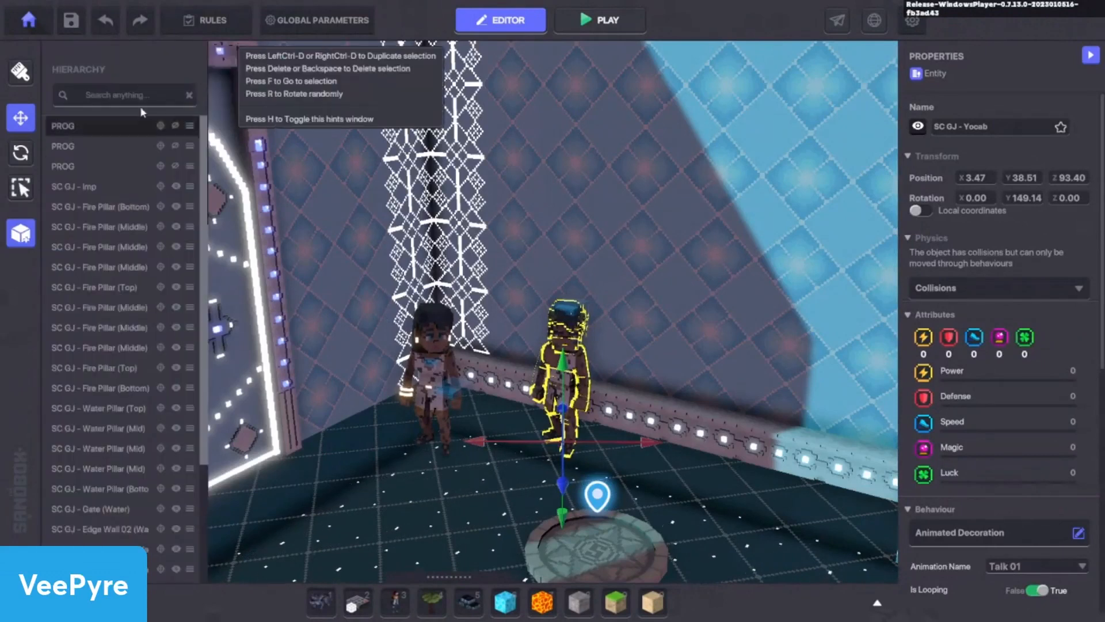
left_click(104, 125)
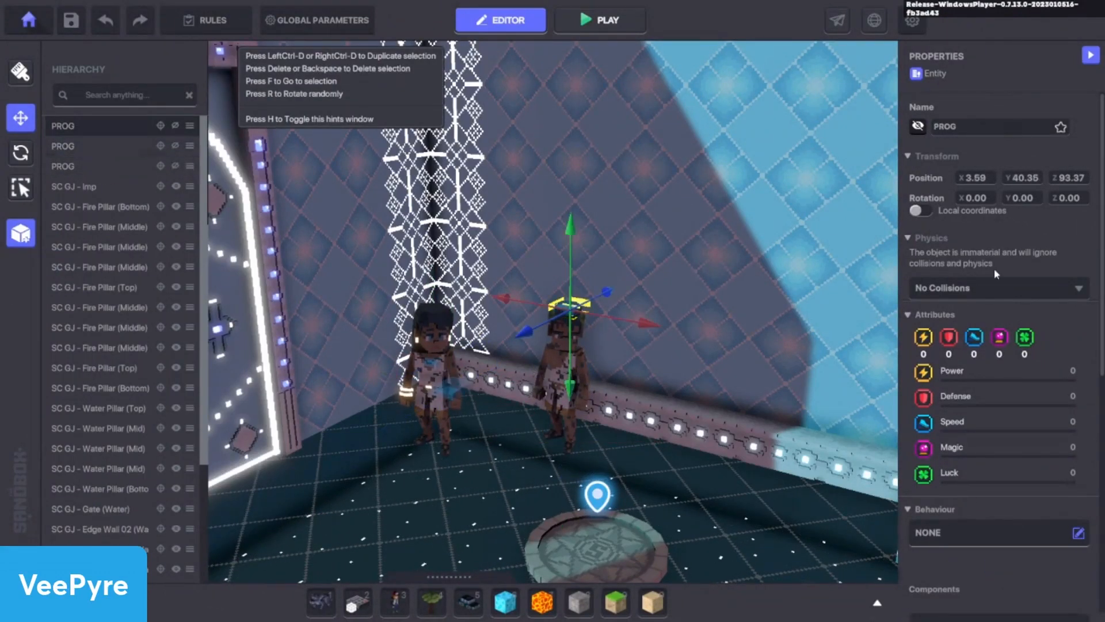
scroll(964, 498, "down", 5)
scroll(960, 323, "up", 4)
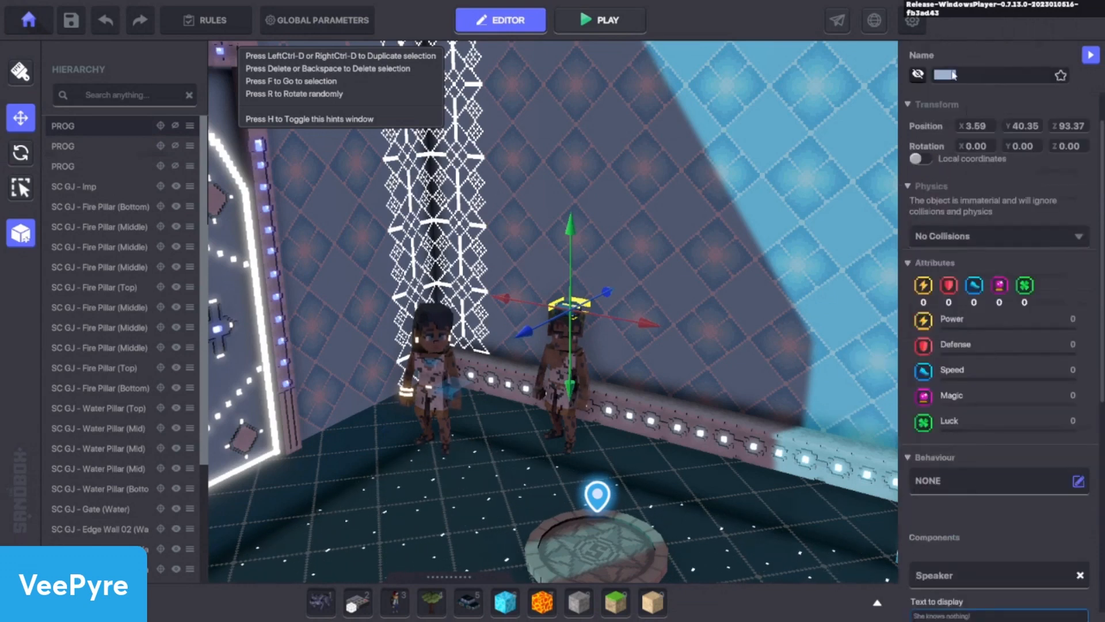
scroll(1049, 431, "down", 3)
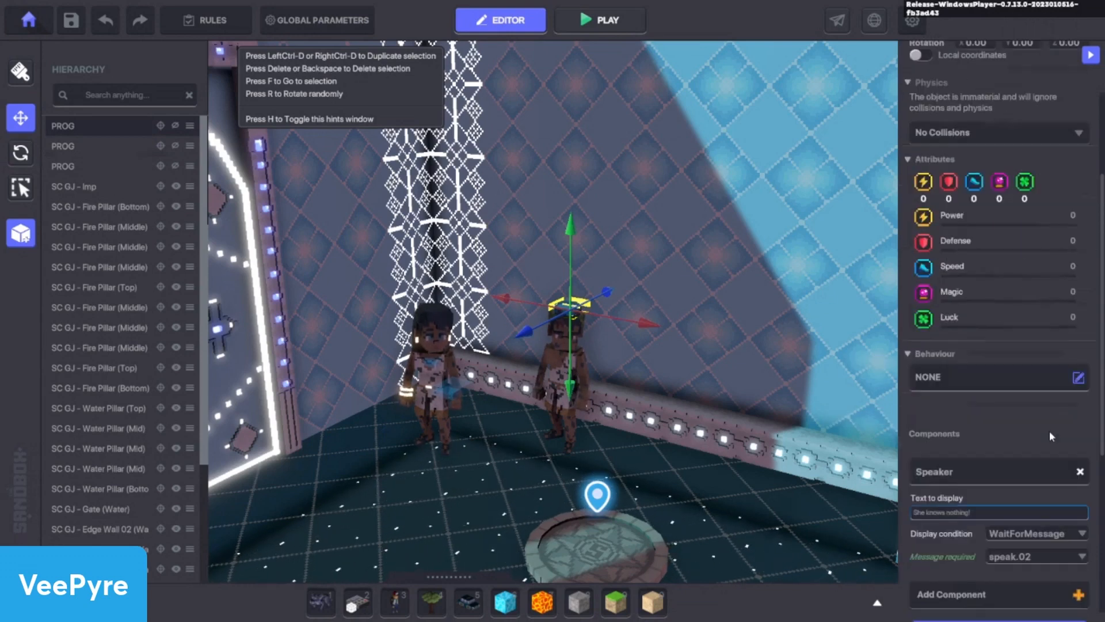
left_click(965, 326)
left_click(716, 249)
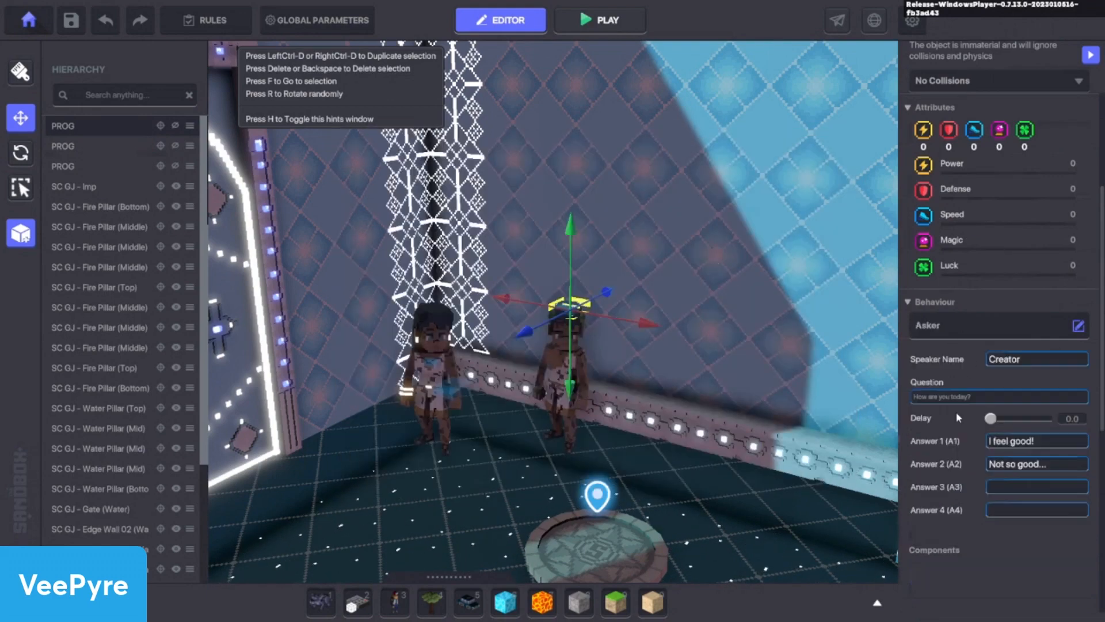
left_click(1016, 338)
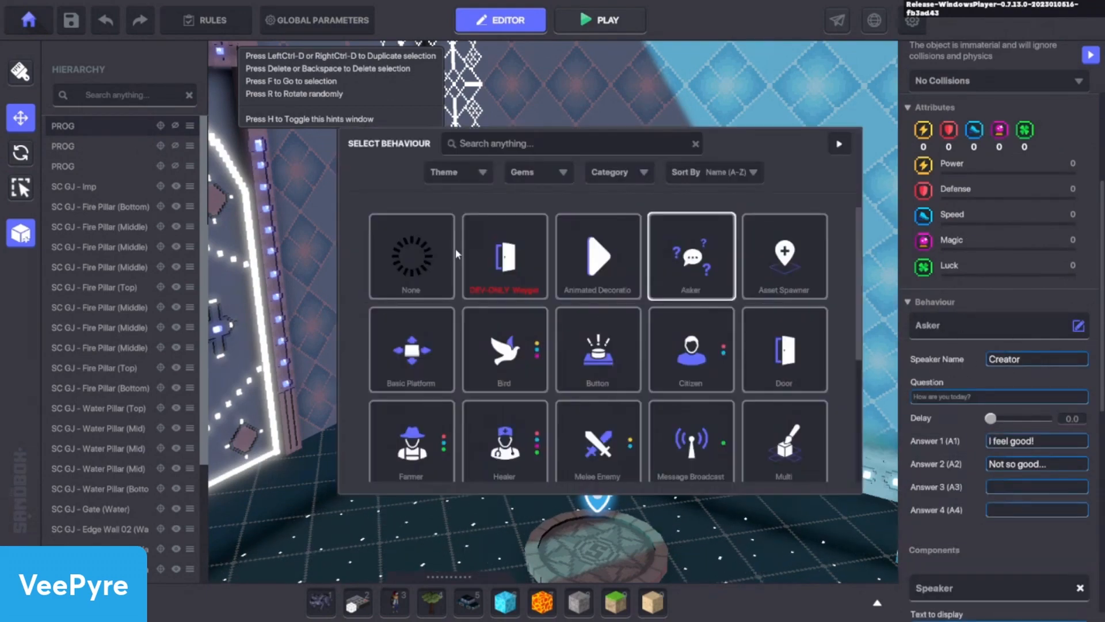
left_click(506, 249)
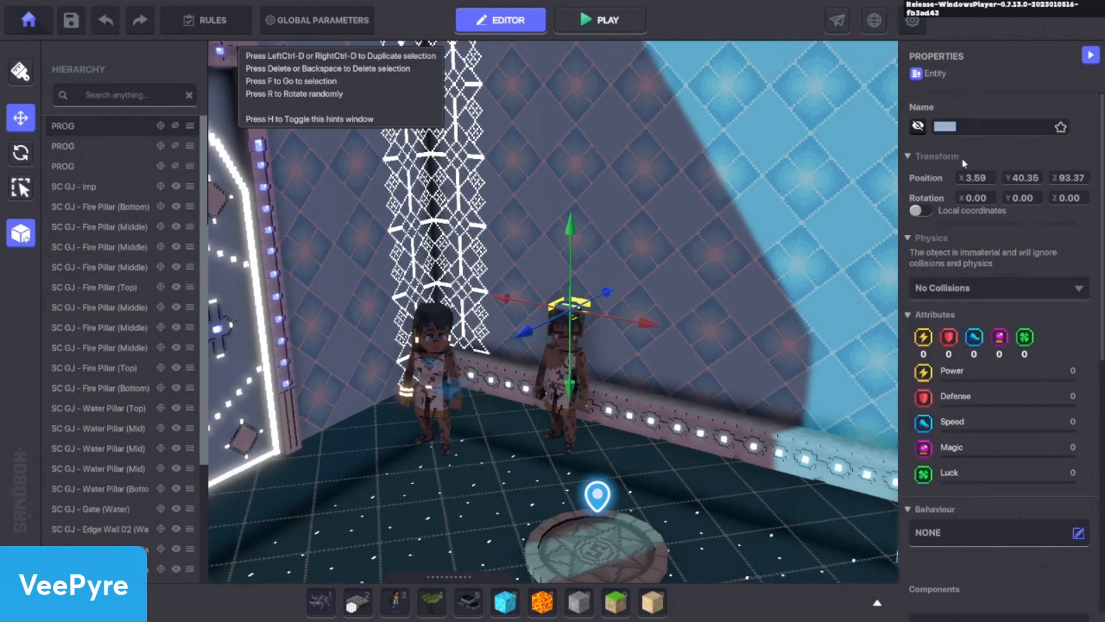
Rename the PROG at the Yocab character's head to "Yocab"
type("Yocab")
key("Return")
left_click(456, 405)
Open the logic of the Asker PROG asking "I don't know, this place is strange." and review its answers and sent messages
left_click(80, 146)
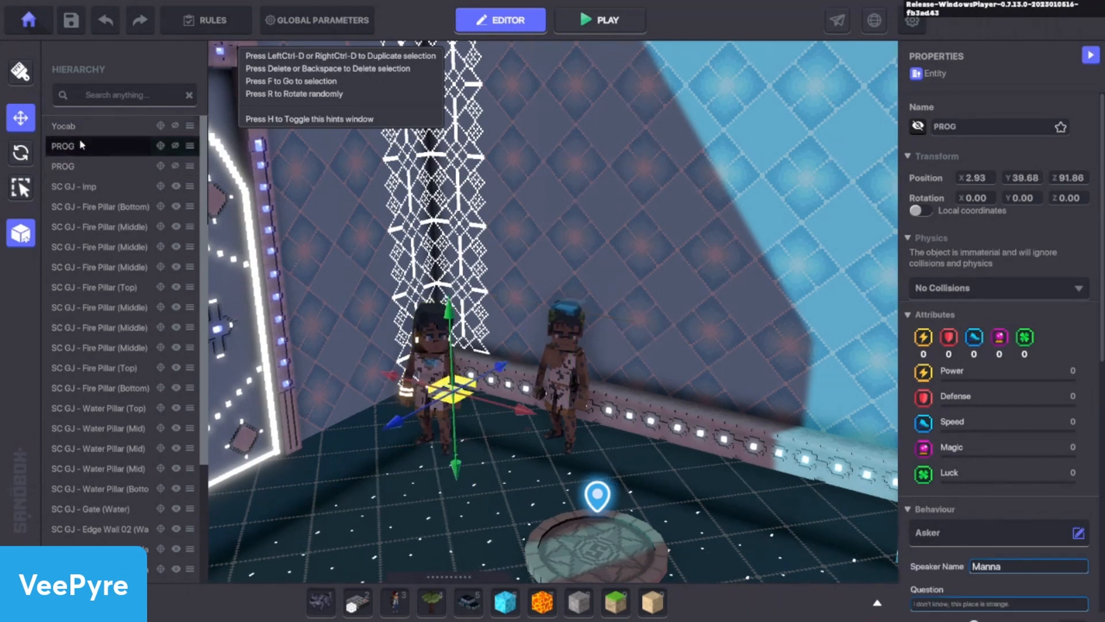
scroll(1007, 412, "down", 4)
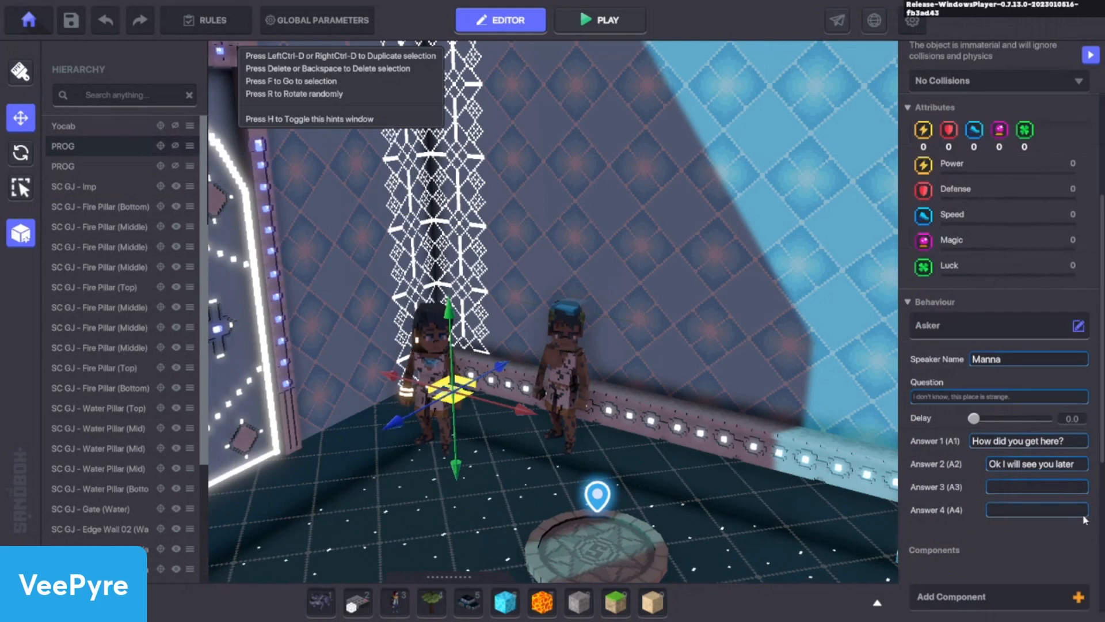
left_click(1005, 469)
left_click(1036, 475)
scroll(1002, 478, "down", 3)
left_click(999, 478)
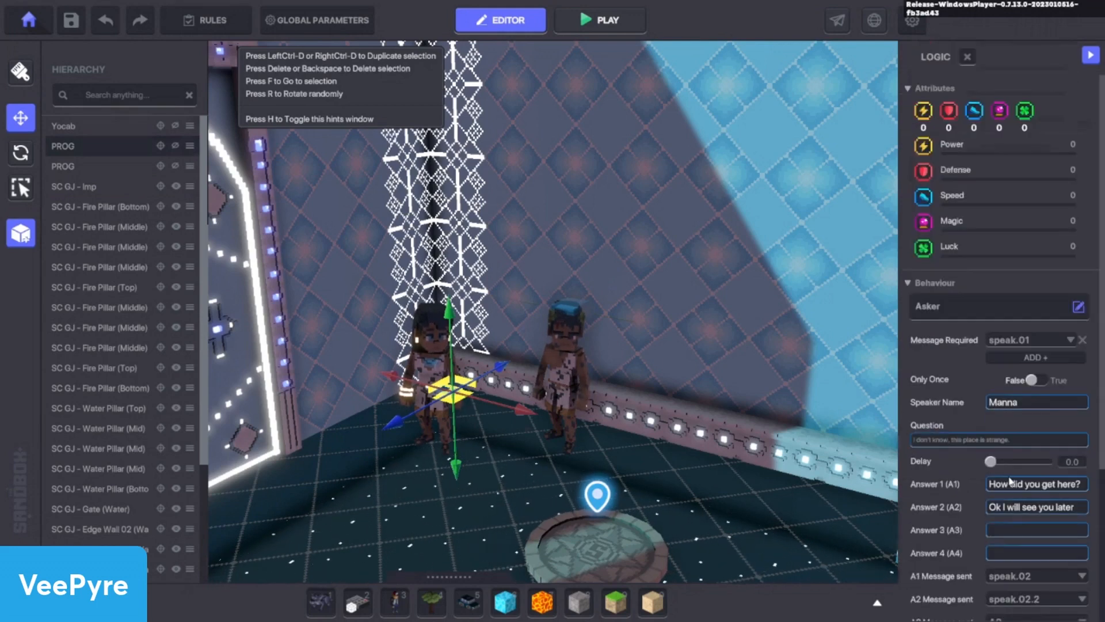
scroll(1047, 500, "down", 1)
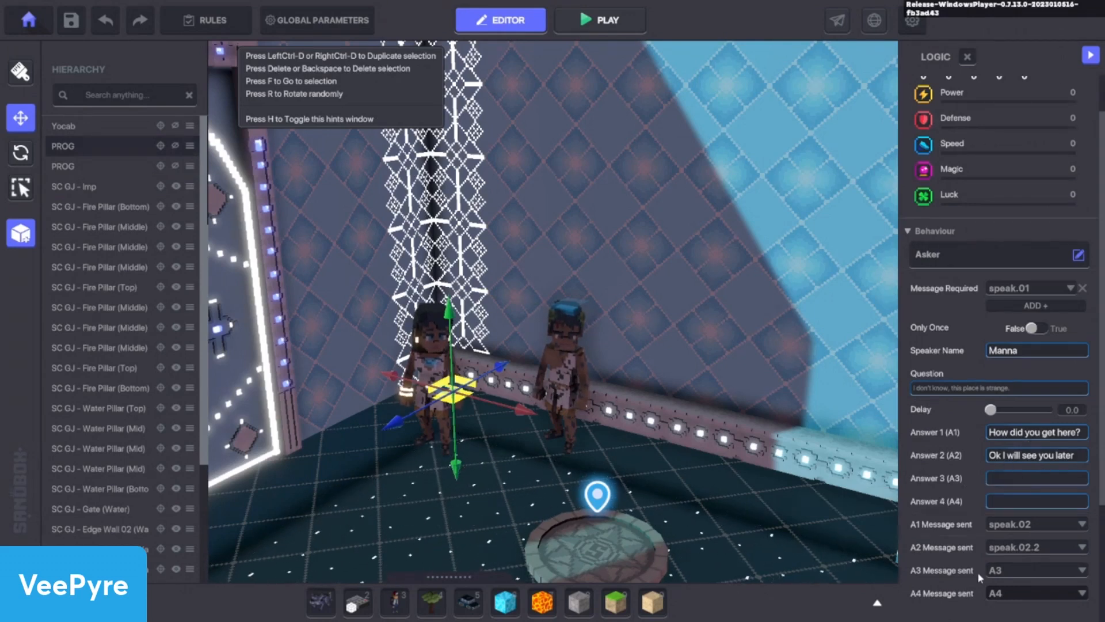
Duplicate the Asker PROG onto the floor beside Manna and set the copy's required message to speak.02.2
left_click_drag(452, 396, 365, 403)
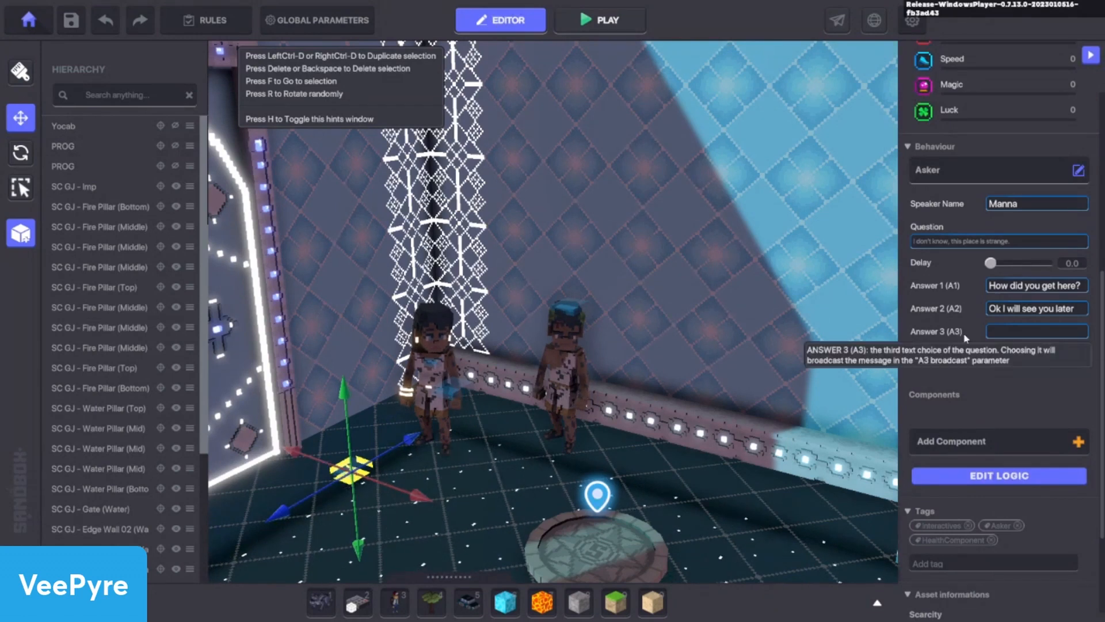
left_click(1004, 475)
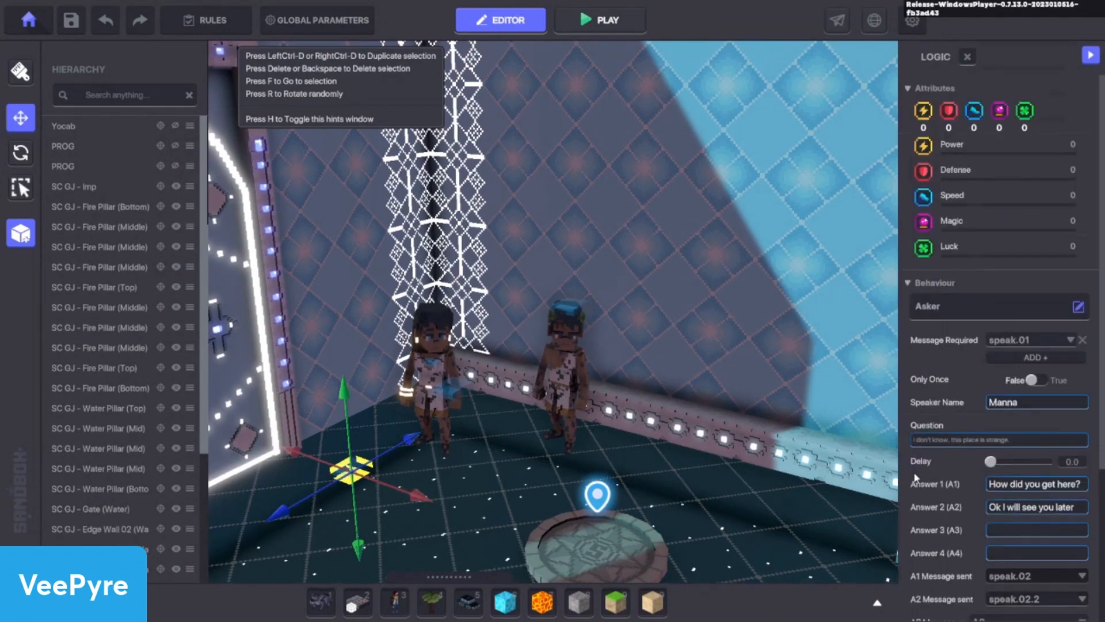
left_click(1024, 341)
type("sp")
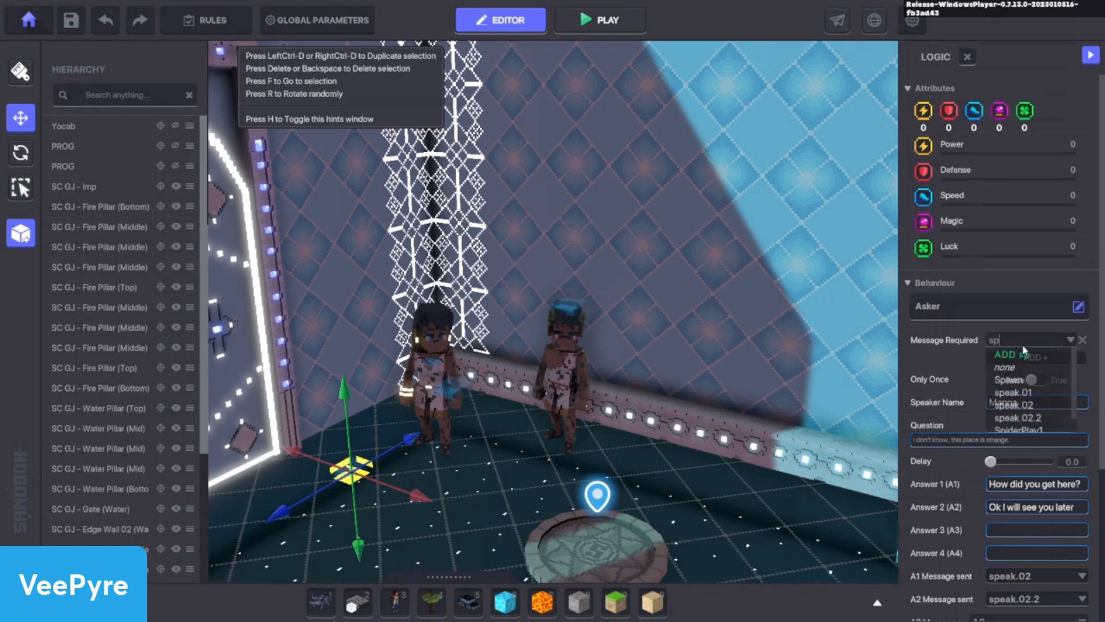
type("eak.02.2")
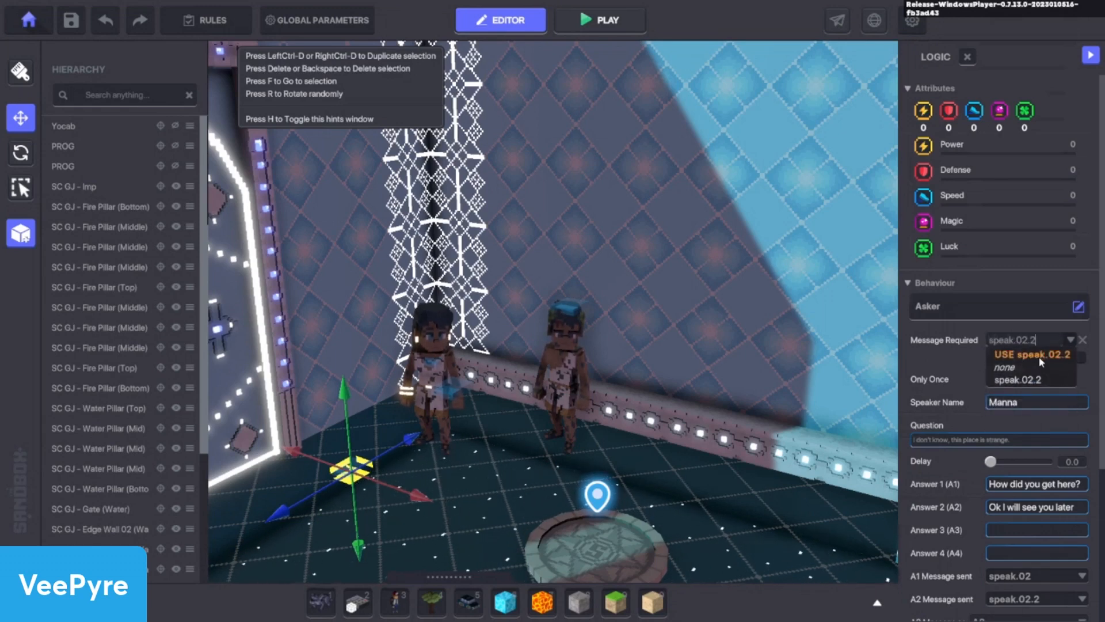
left_click(1039, 356)
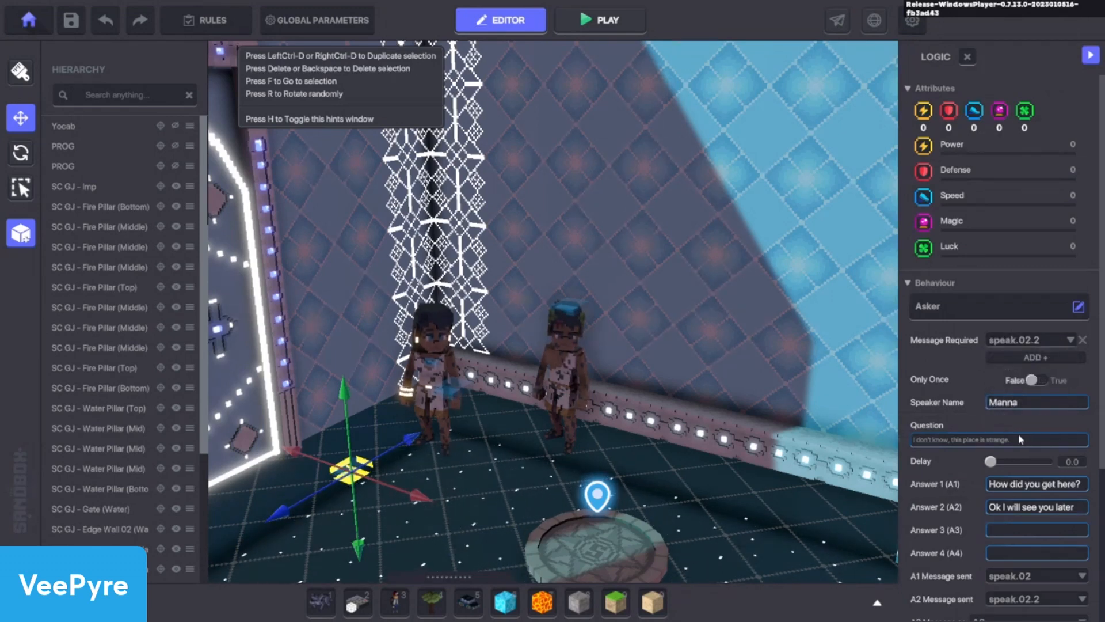
Replace the copied Asker's question with "Wait, don't go yet. Can you help us get out?"
left_click(1031, 443)
left_click(1032, 443)
key("BackSpace")
key("BackSpace")
key("BackSpace")
key("BackSpace")
key("BackSpace")
key("BackSpace")
key("BackSpace")
key("BackSpace")
key("BackSpace")
key("BackSpace")
key("BackSpace")
key("BackSpace")
key("BackSpace")
key("BackSpace")
key("BackSpace")
key("BackSpace")
key("BackSpace")
key("BackSpace")
key("BackSpace")
key("BackSpace")
key("BackSpace")
type("W")
type("lp us get o")
Clear the copied Asker's Answer 2 and set Answer 1 to "Sure, let's go."
left_click(1060, 509)
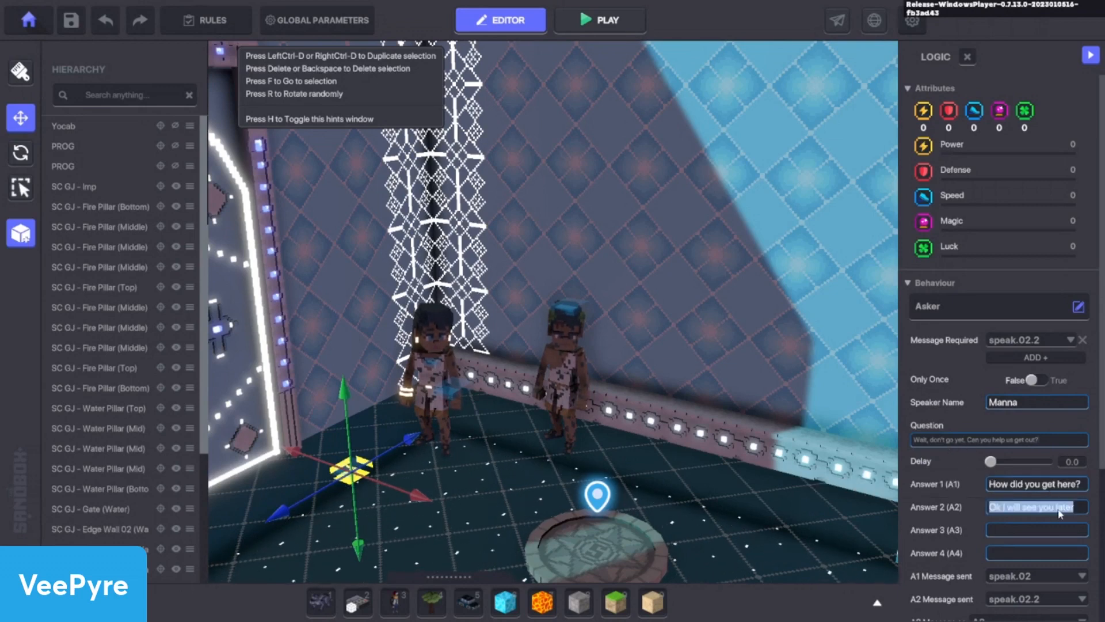
key("BackSpace")
left_click(1010, 486)
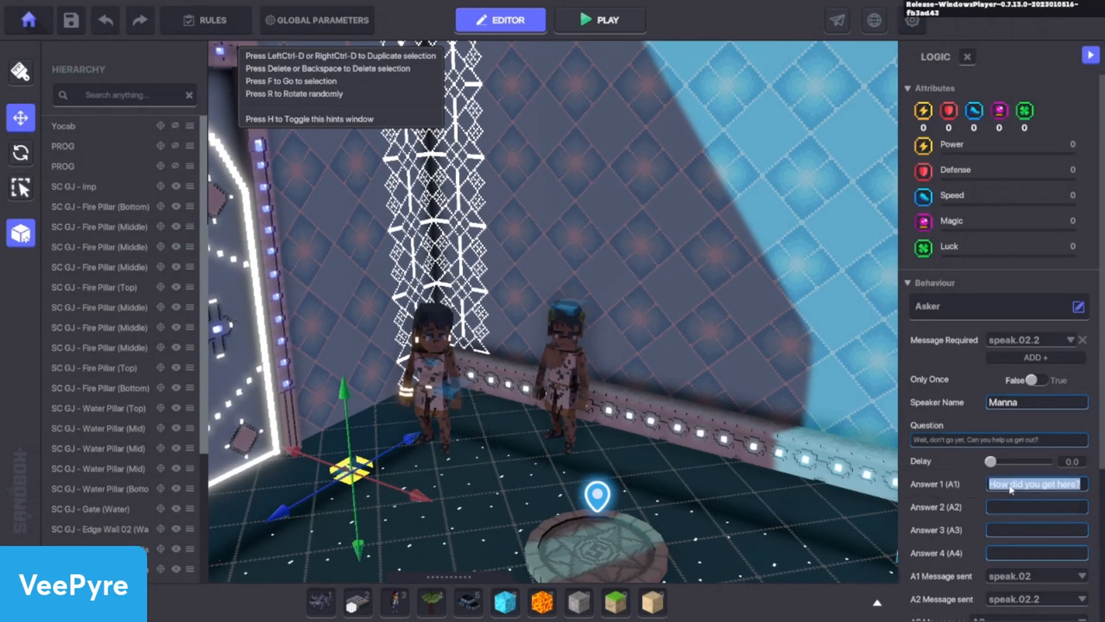
type("Sure")
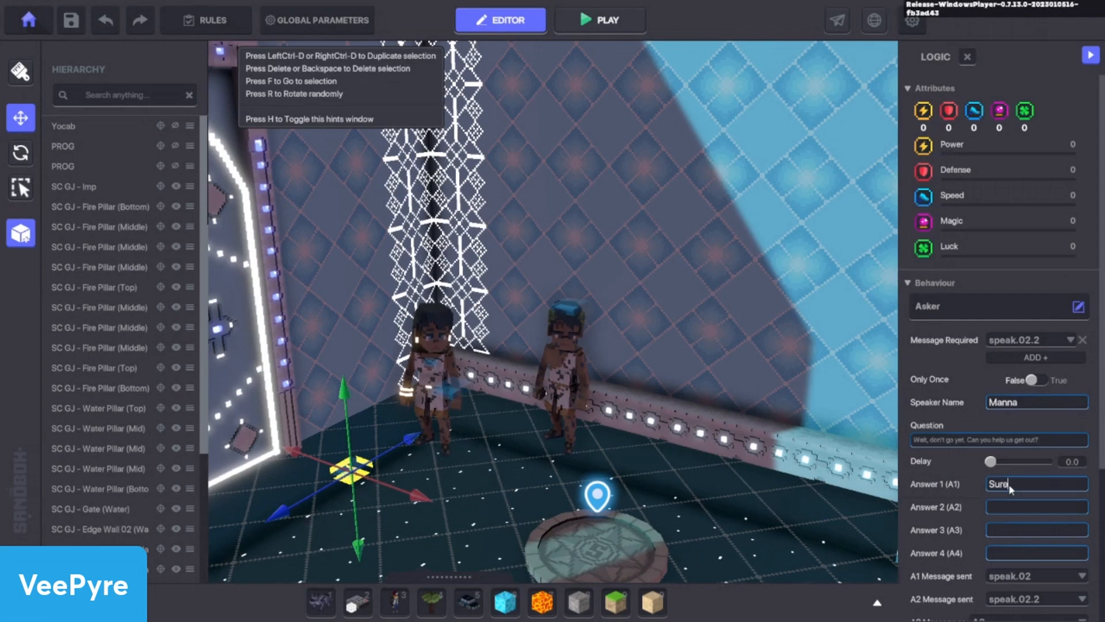
type(", let's go.")
Set the messages sent by Answer 2 and Answer 1 of the copied Asker to none
left_click(1042, 596)
left_click(1012, 528)
left_click(1024, 575)
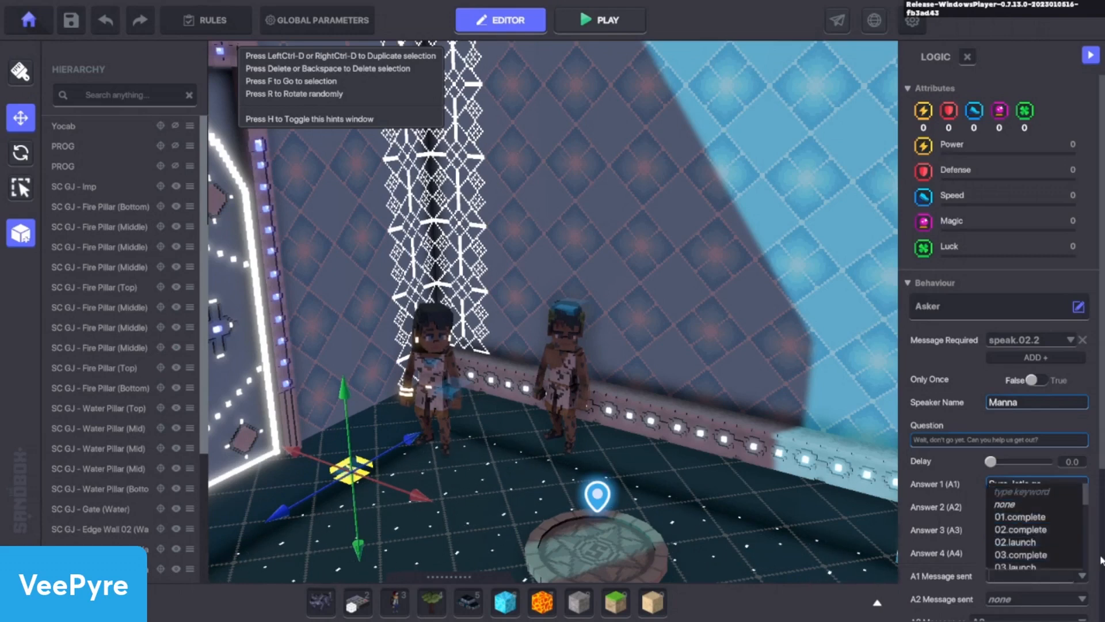
left_click(1012, 505)
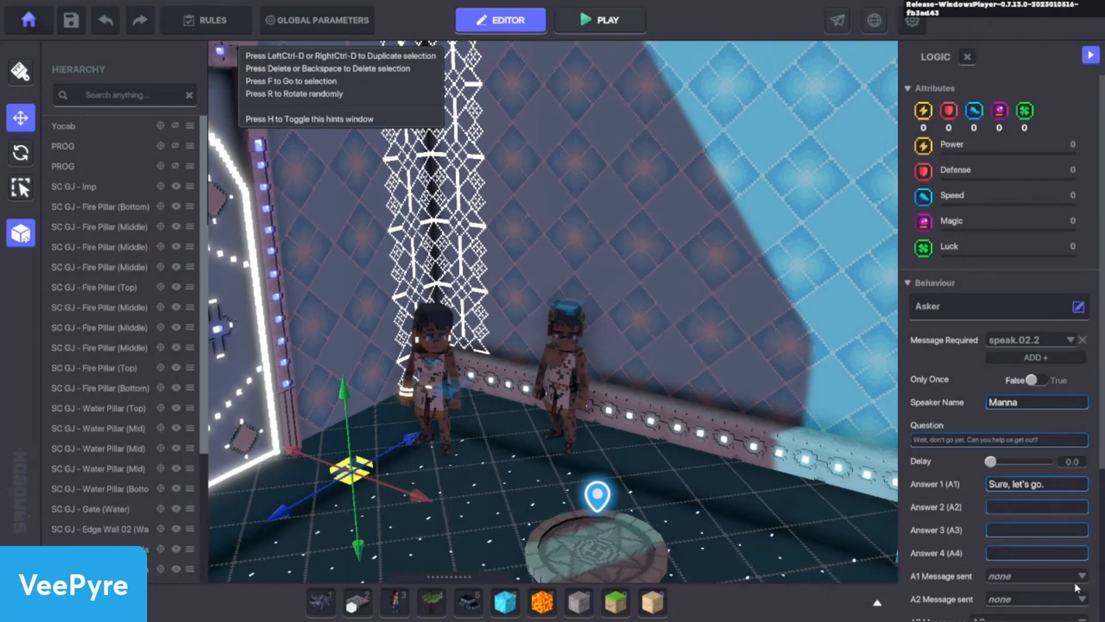
Create the message 01.launch as the message sent by Answer 1 of the copied Asker
left_click(1019, 574)
type("01.launc")
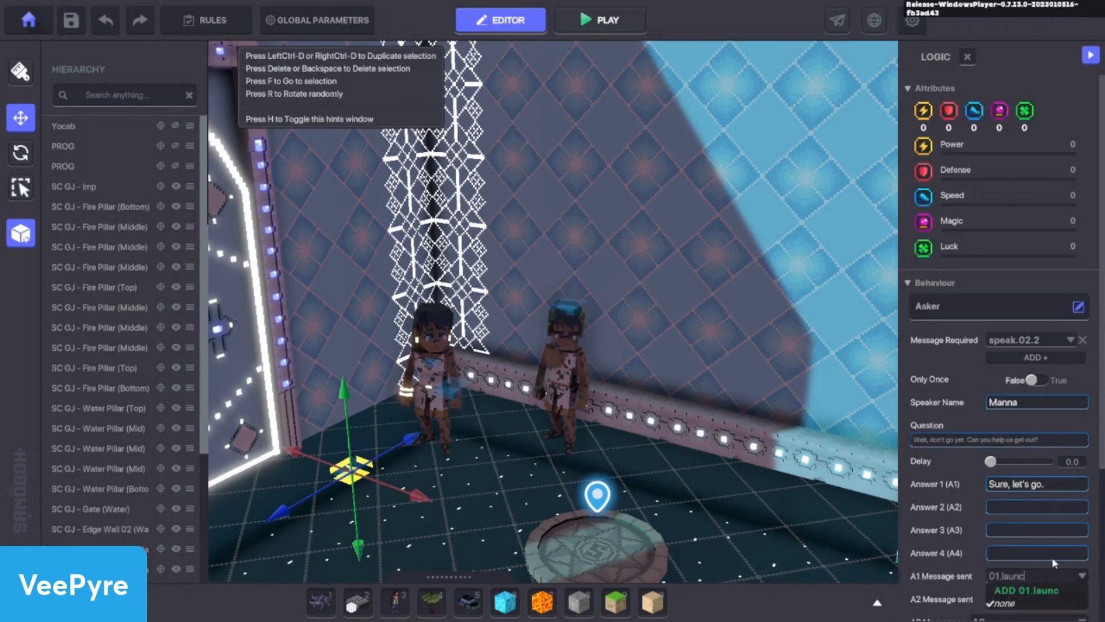
type("h")
left_click(1042, 592)
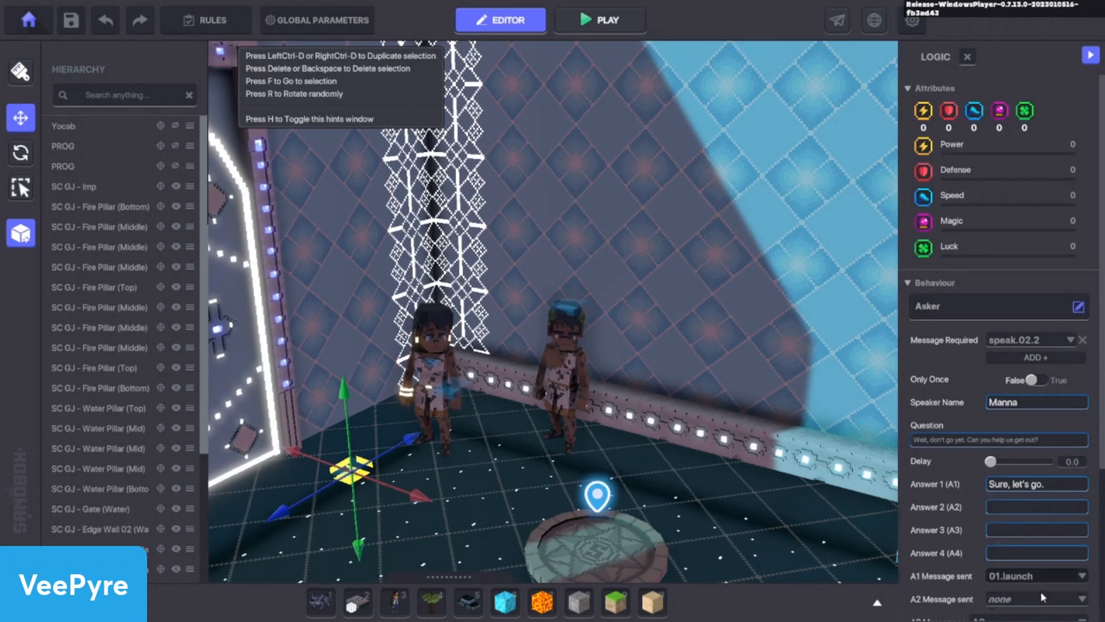
Enable quests in the game rules and add a quest named "GET OUT"
left_click(213, 20)
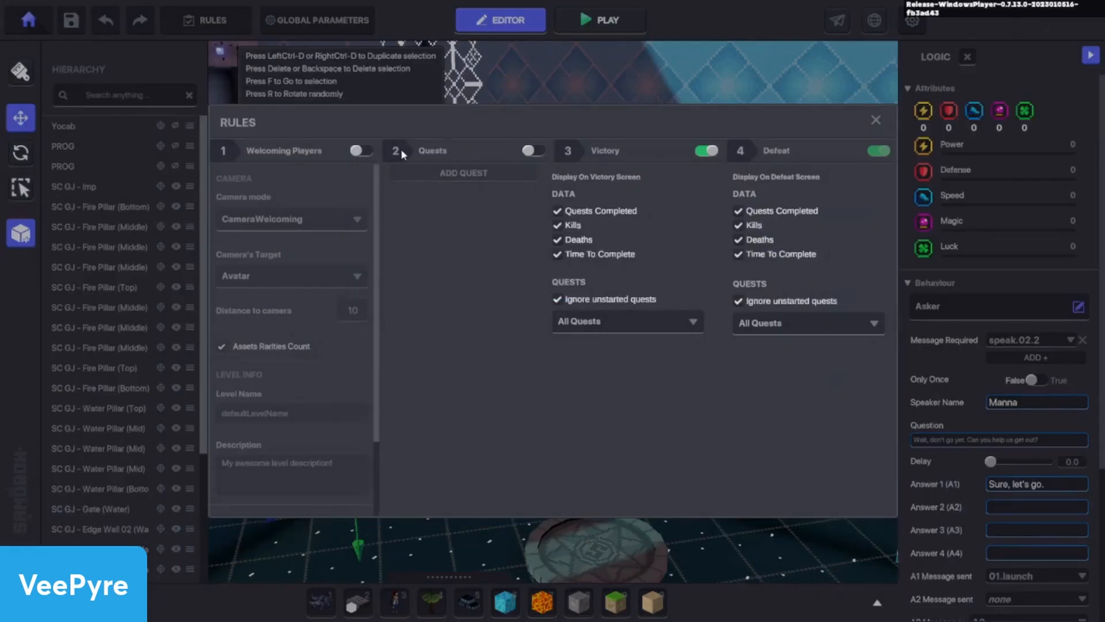
left_click(529, 150)
left_click(461, 172)
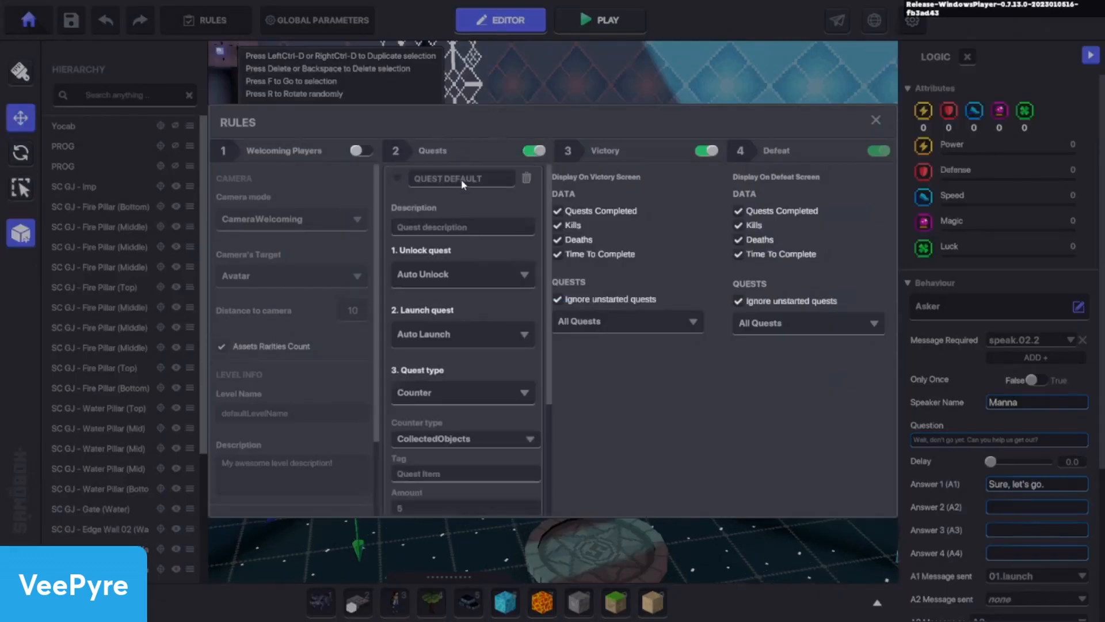
left_click(462, 183)
type("get out")
Enter "Help Manna get out" as the quest's description
left_click(484, 225)
type("heko")
key("BackSpace")
key("BackSpace")
type("lp mann")
key("BackSpace")
key("BackSpace")
key("BackSpace")
key("BackSpace")
key("BackSpace")
key("BackSpace")
key("BackSpace")
key("BackSpace")
key("BackSpace")
type("Help Manna")
Set the quest's launch condition to Requires Message with the existing message 01.launch
left_click(430, 341)
left_click(432, 373)
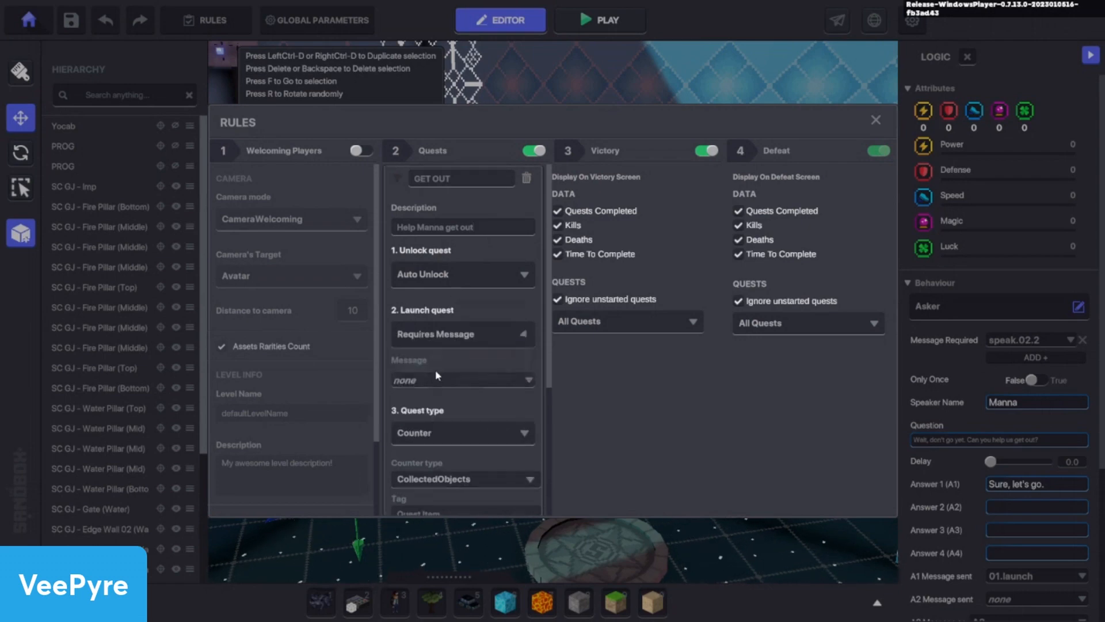
left_click(438, 377)
type("01.l")
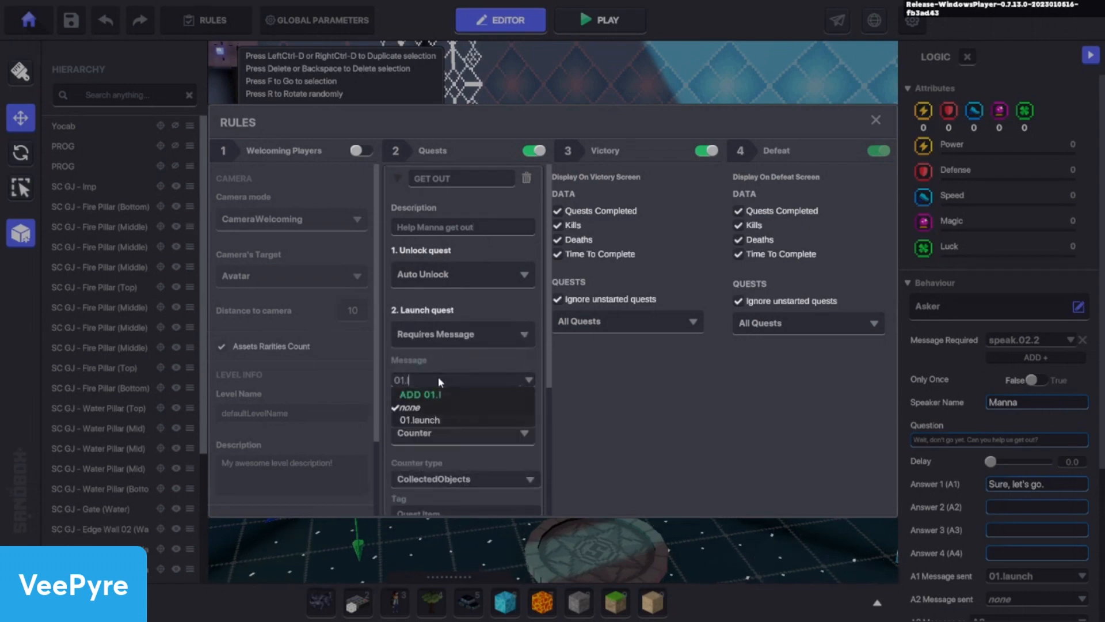
left_click(422, 420)
Set the quest type to Wait For Message, create the message "escaped" as the one to receive, and close the rules
left_click(475, 440)
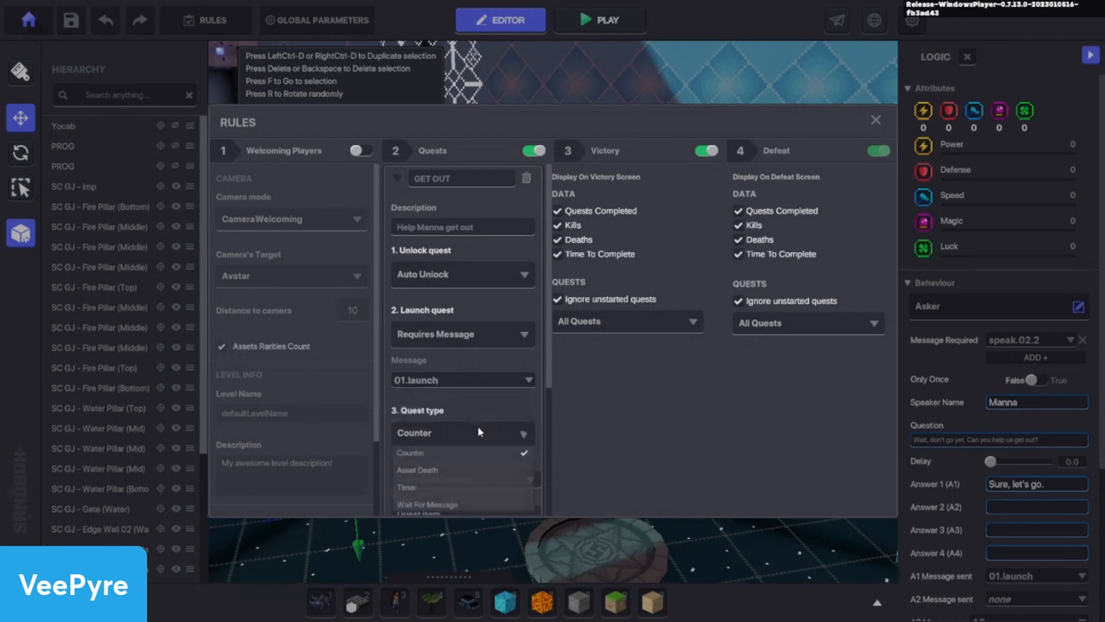
left_click(415, 502)
scroll(428, 490, "down", 3)
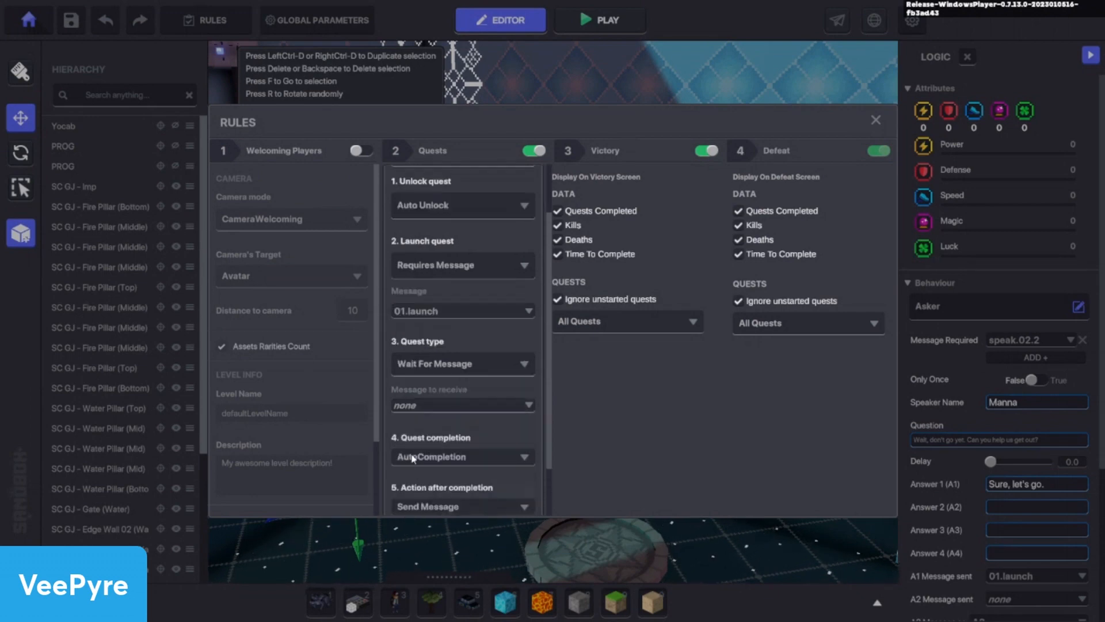
left_click(416, 403)
type("escaped")
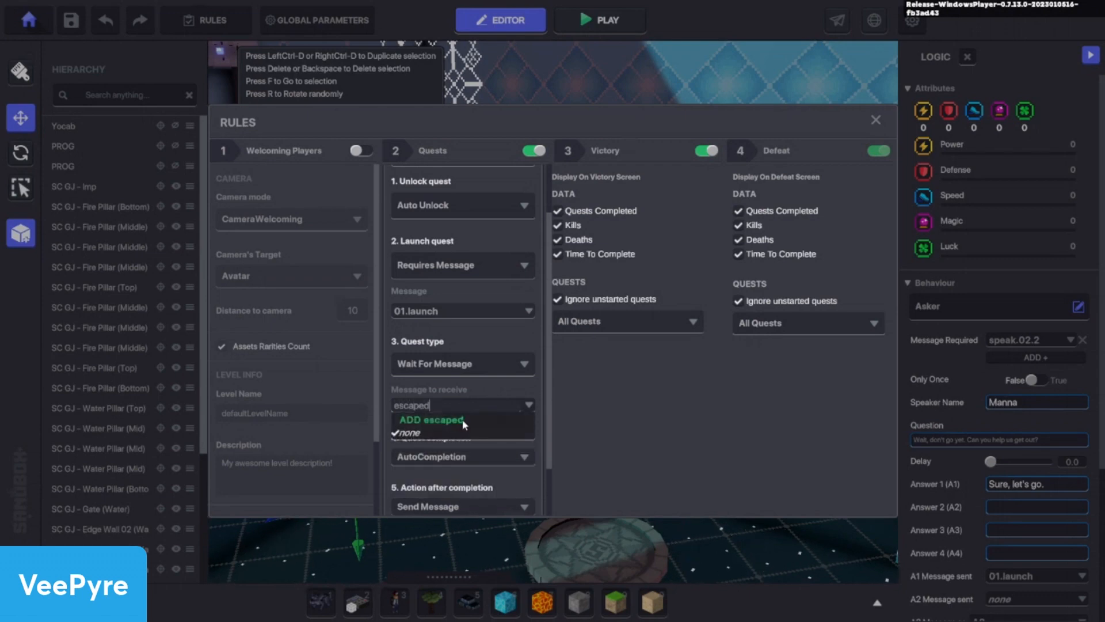
left_click(460, 432)
scroll(478, 427, "down", 2)
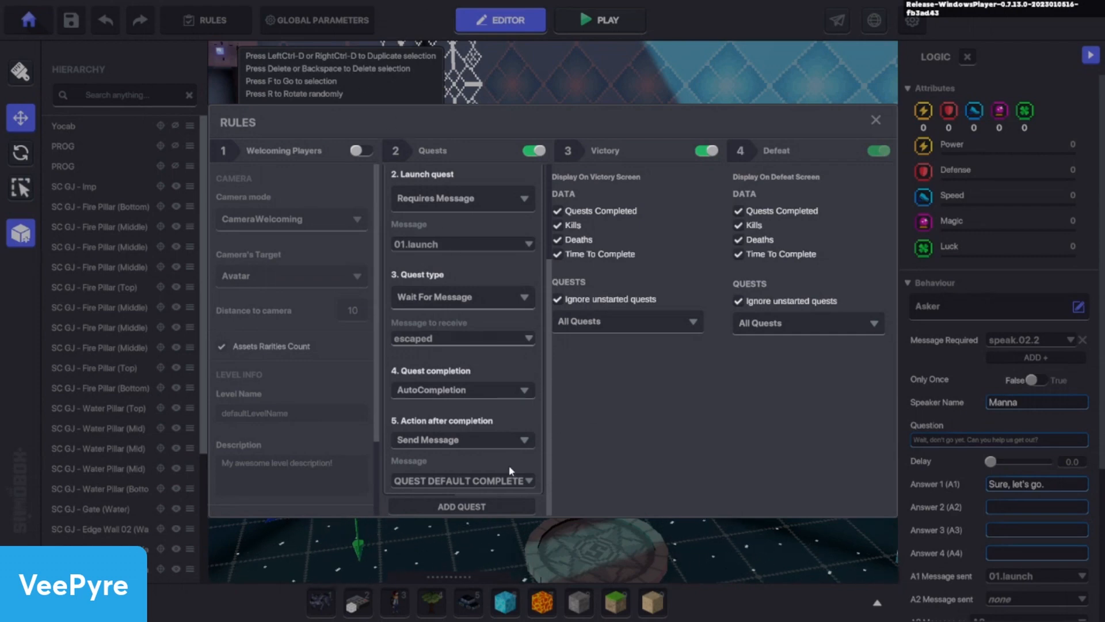
left_click(875, 121)
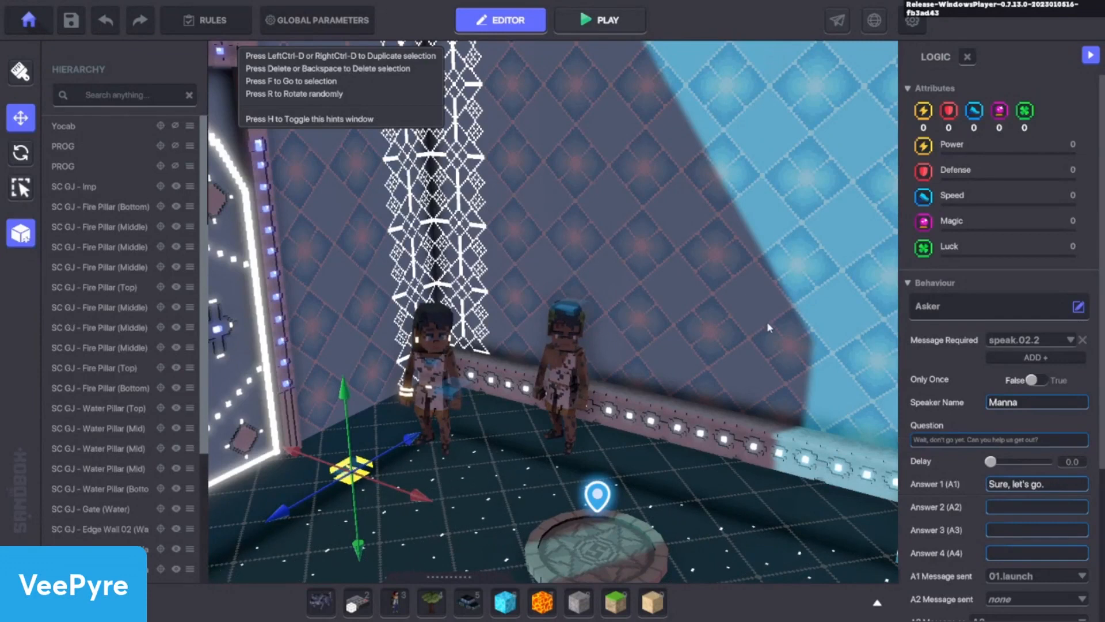
Filter the hierarchy by "prog" and examine the logic of the Asker saying "I don't know, this place is strange."
left_click(66, 165)
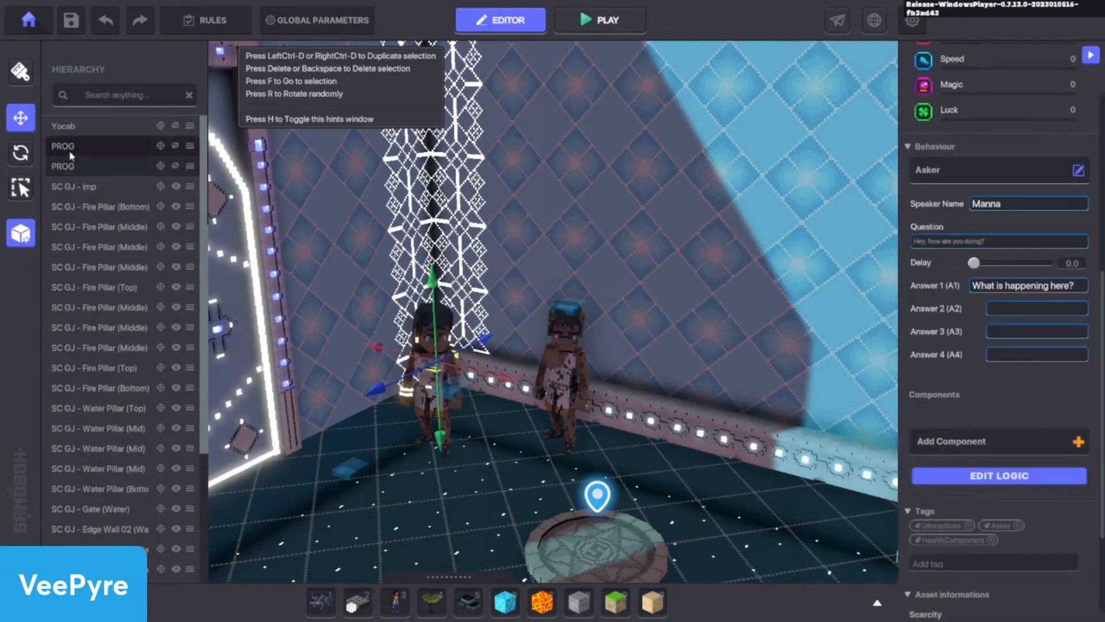
left_click(76, 146)
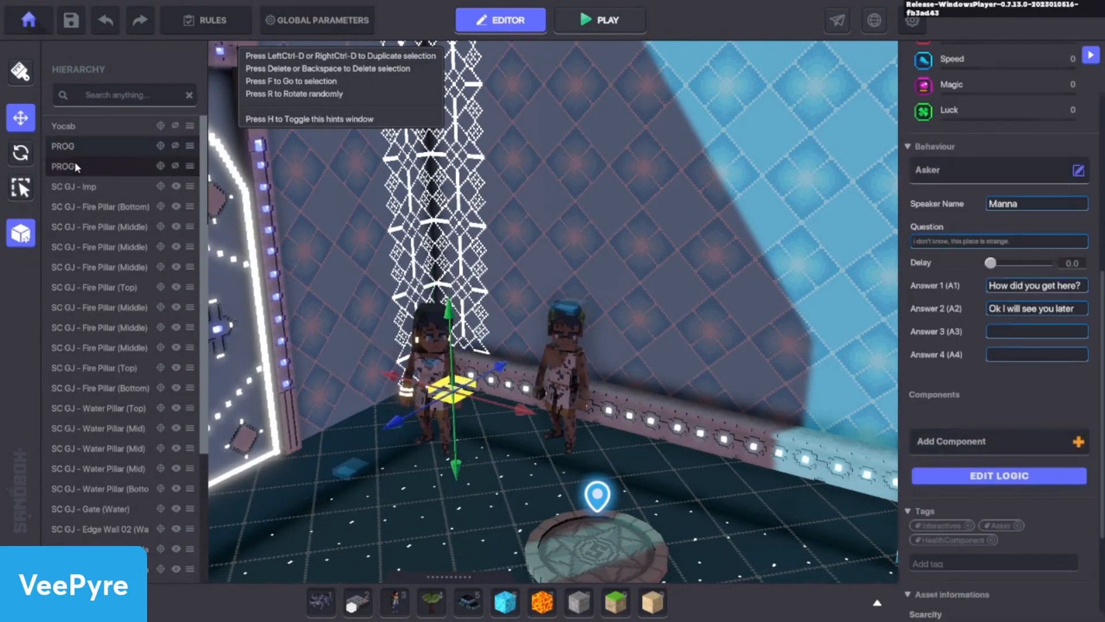
left_click(75, 164)
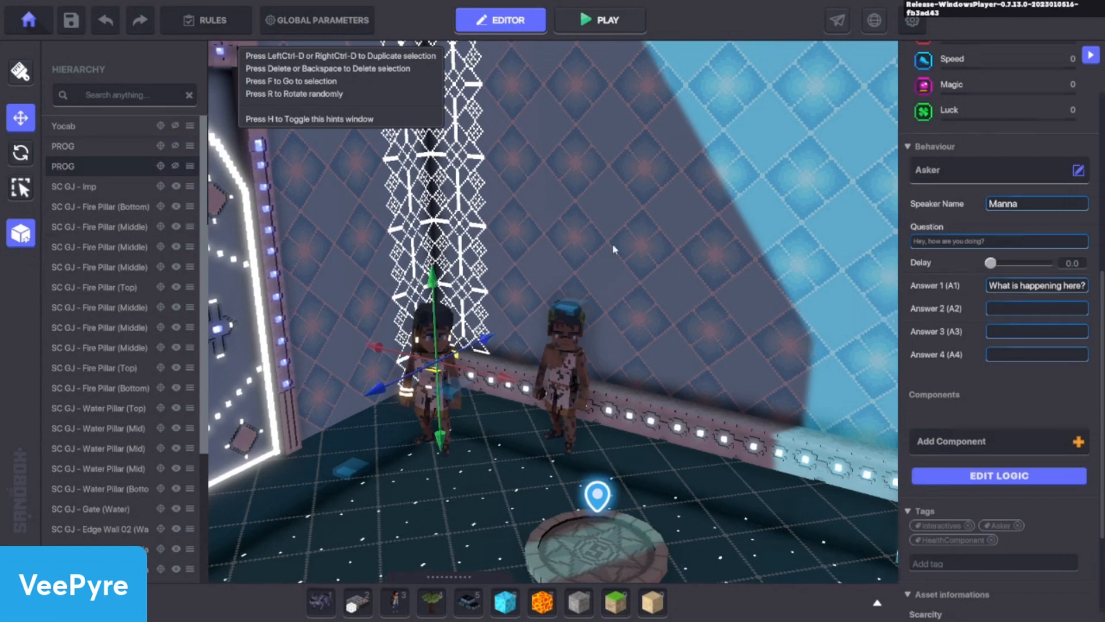
scroll(115, 173, "down", 3)
left_click(122, 92)
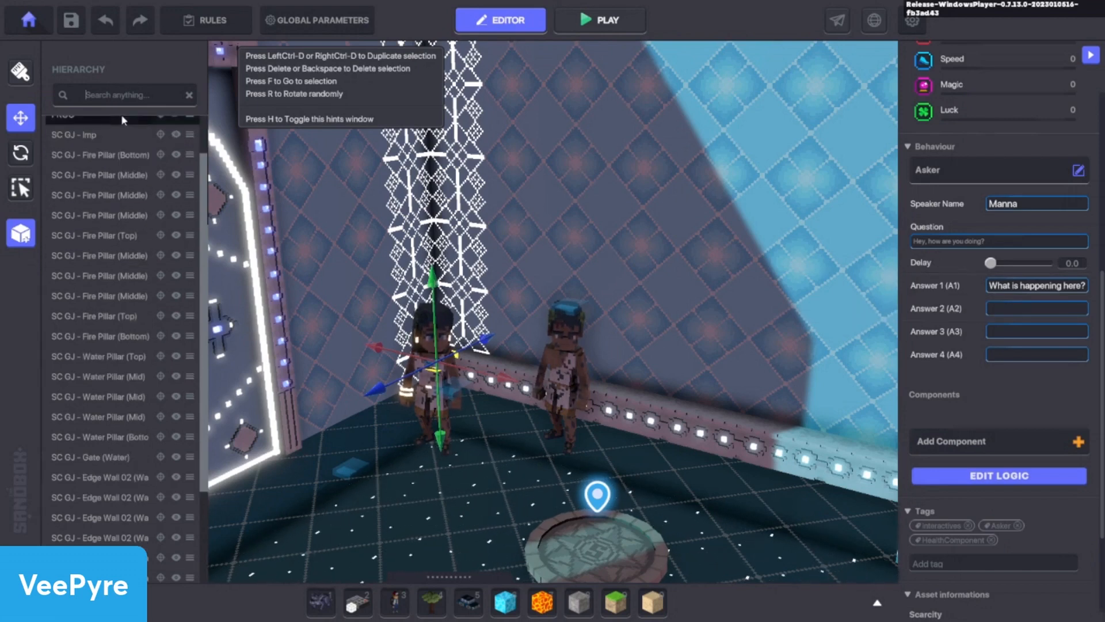
type("prog")
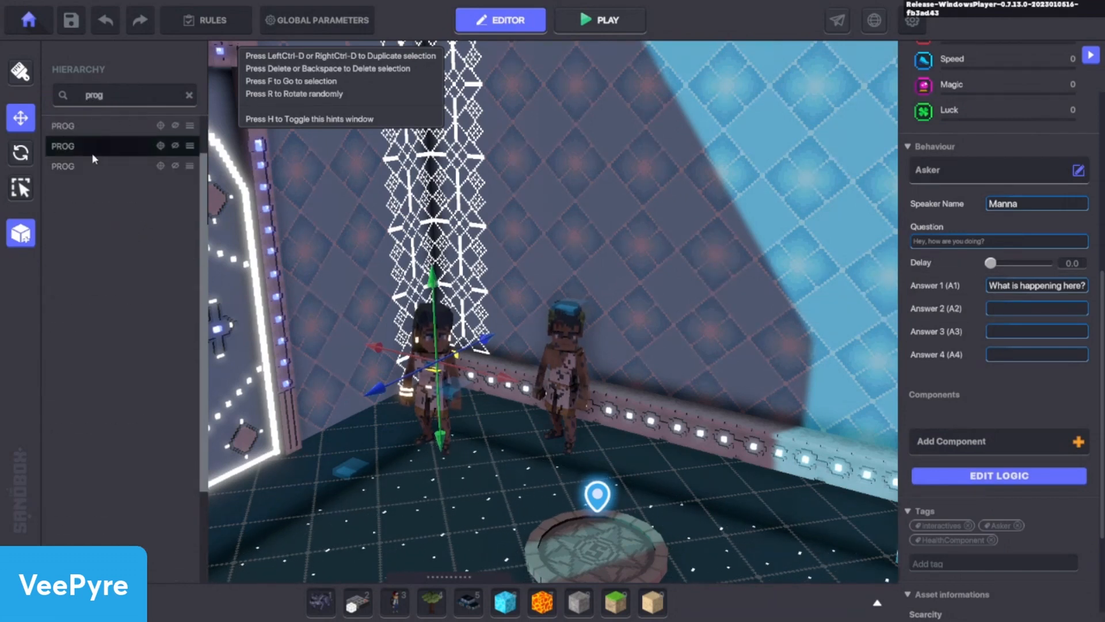
left_click(88, 163)
left_click(95, 144)
left_click(95, 126)
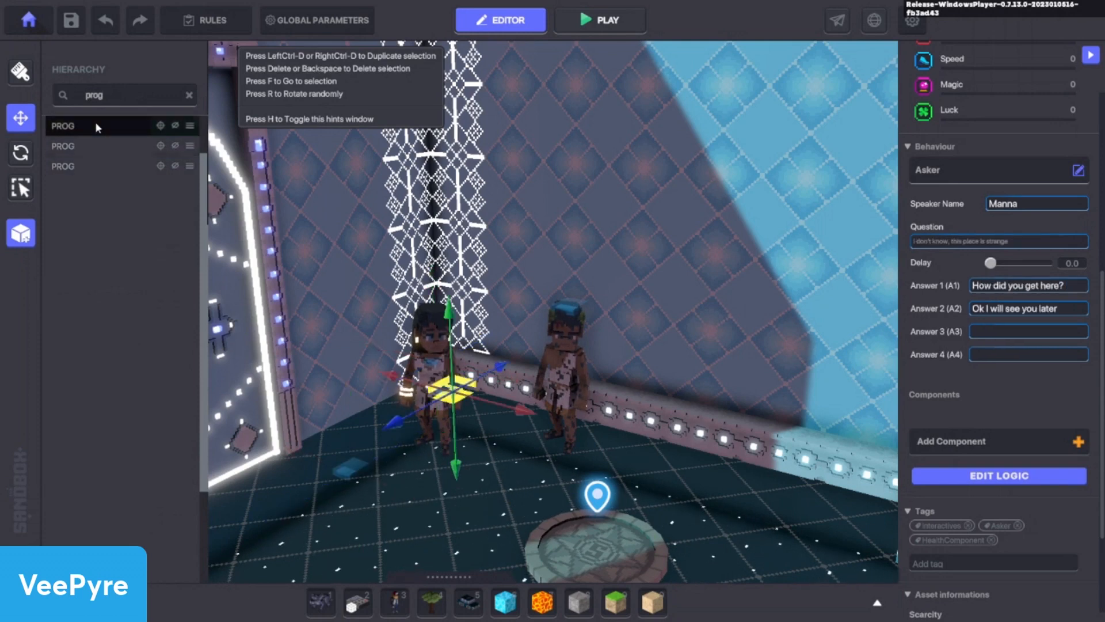
left_click(1045, 477)
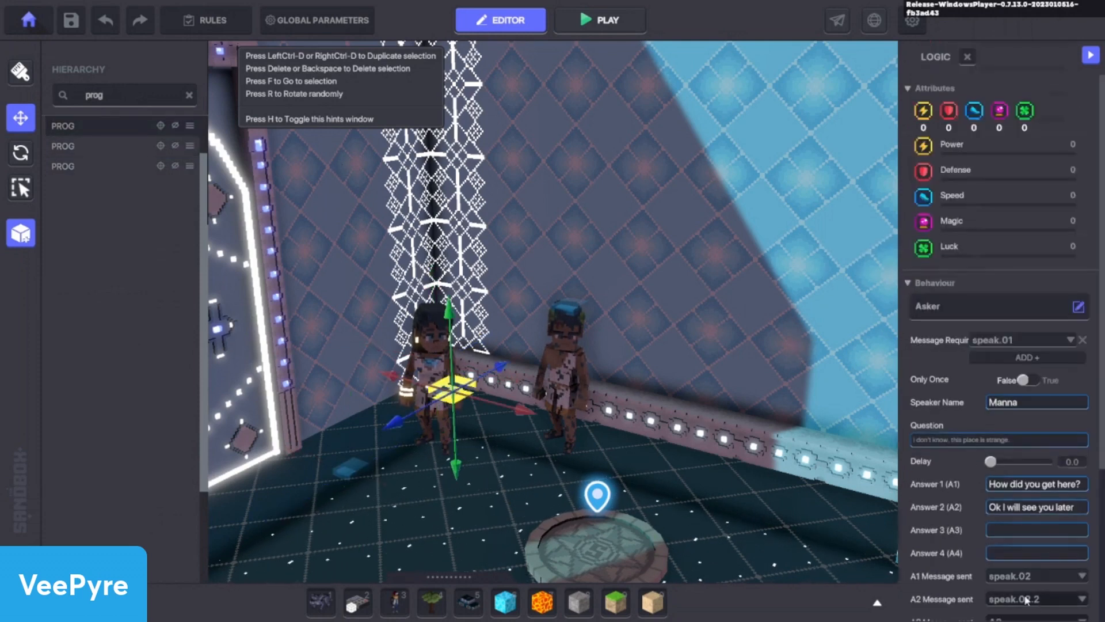
Duplicate the "I don't know, this place is strange." PROG and move the copy just above the other copied PROG beside Manna
key("ctrl+d")
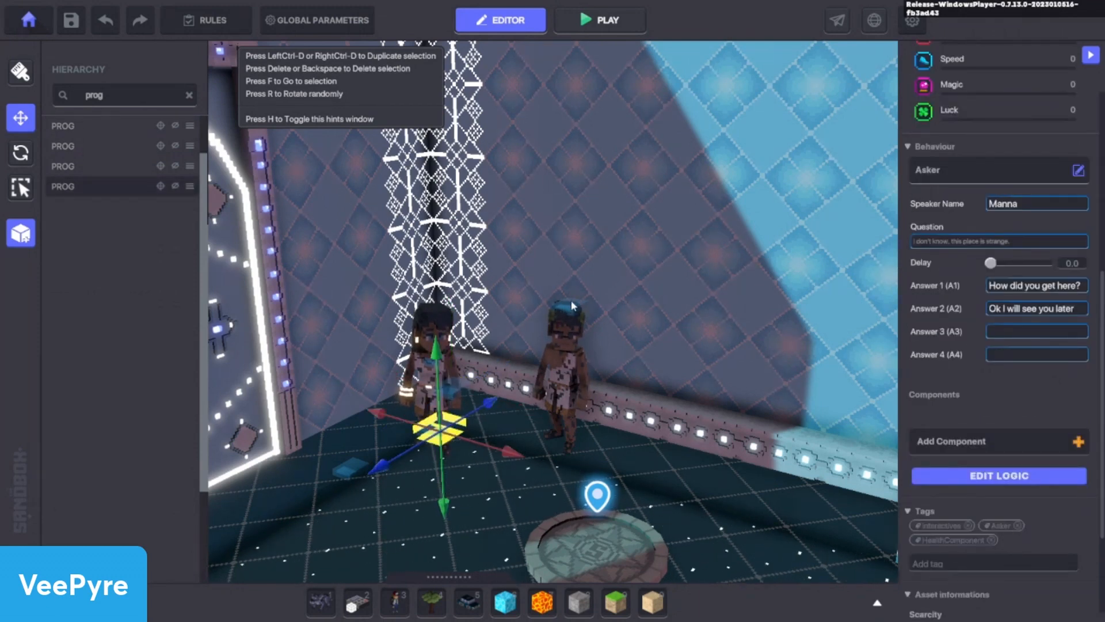
left_click_drag(439, 456, 346, 402)
left_click_drag(342, 315, 366, 349)
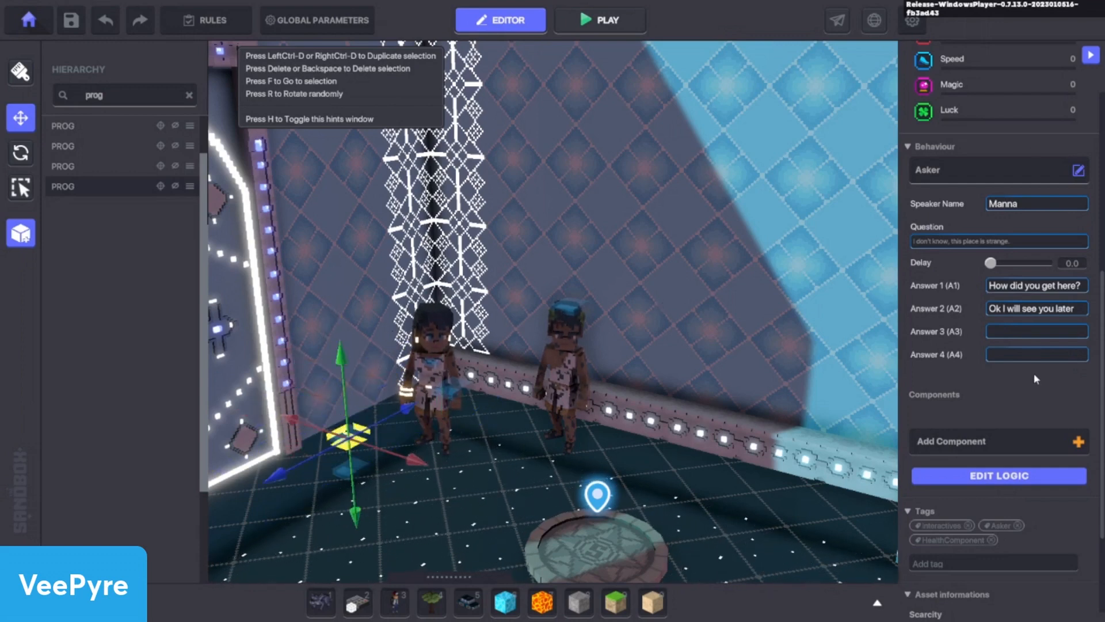
Set the message required by the new Asker copy to speak.02
left_click(951, 482)
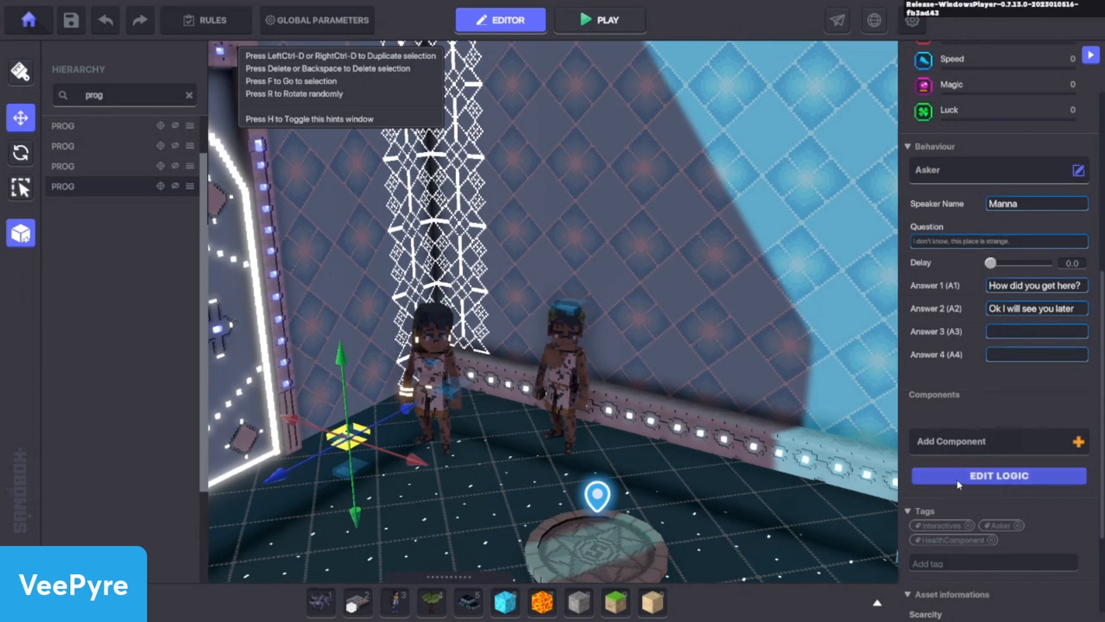
left_click(1012, 340)
type("spek")
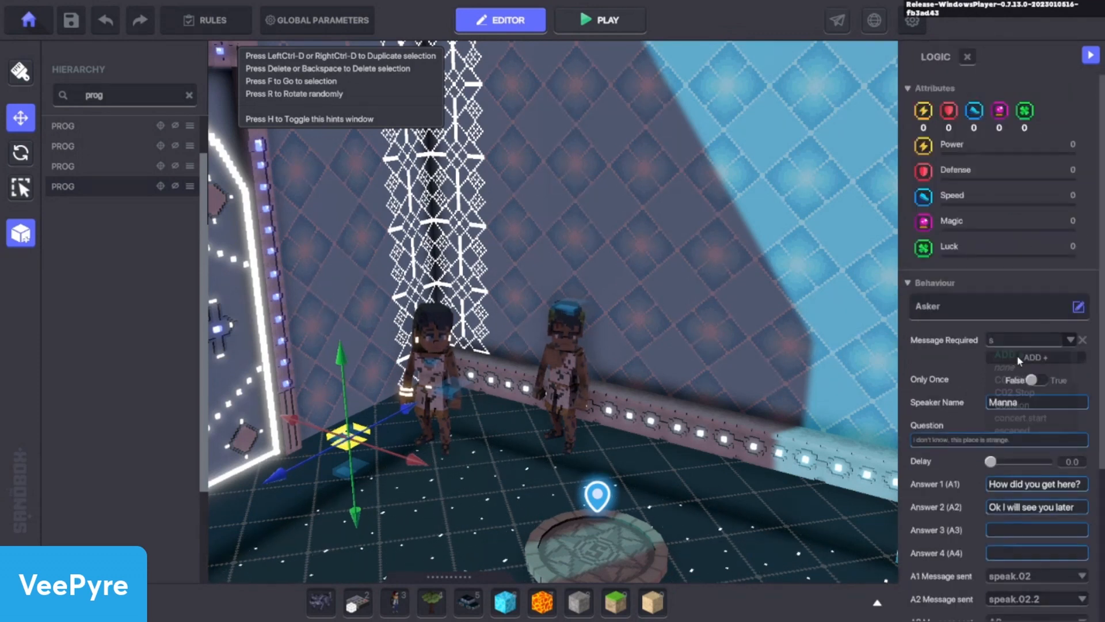
key("BackSpace")
key("BackSpace")
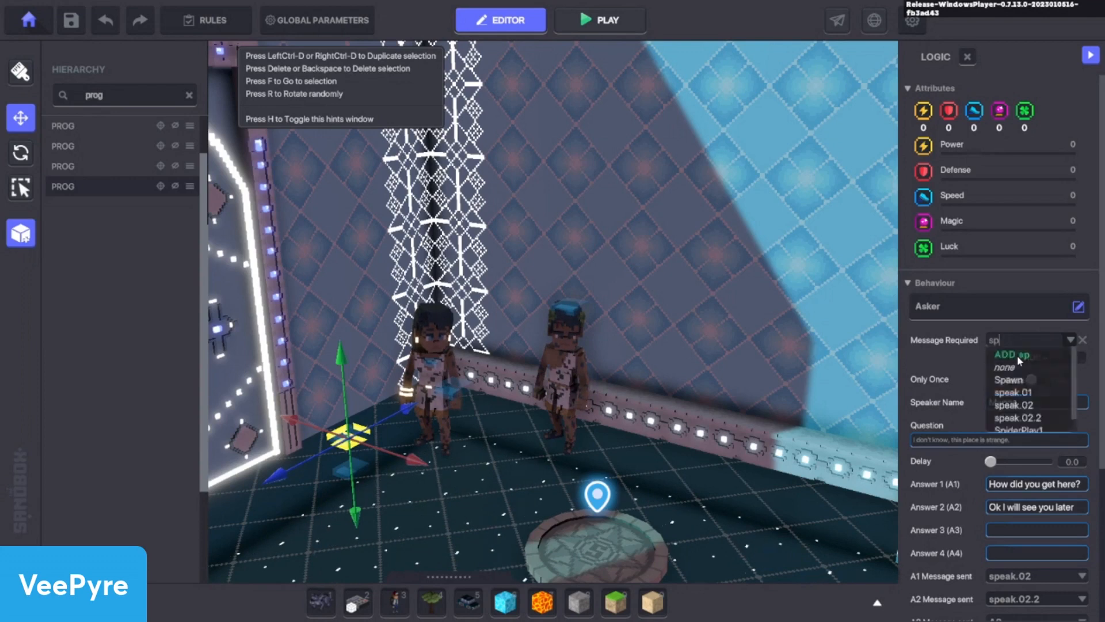
type("eak.02")
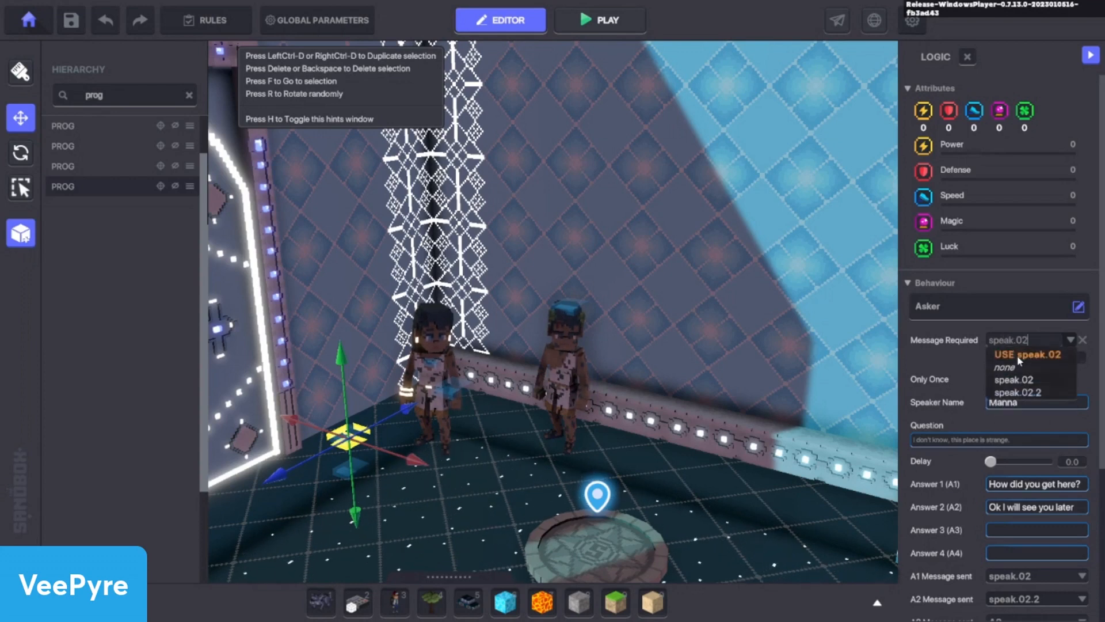
left_click(1022, 355)
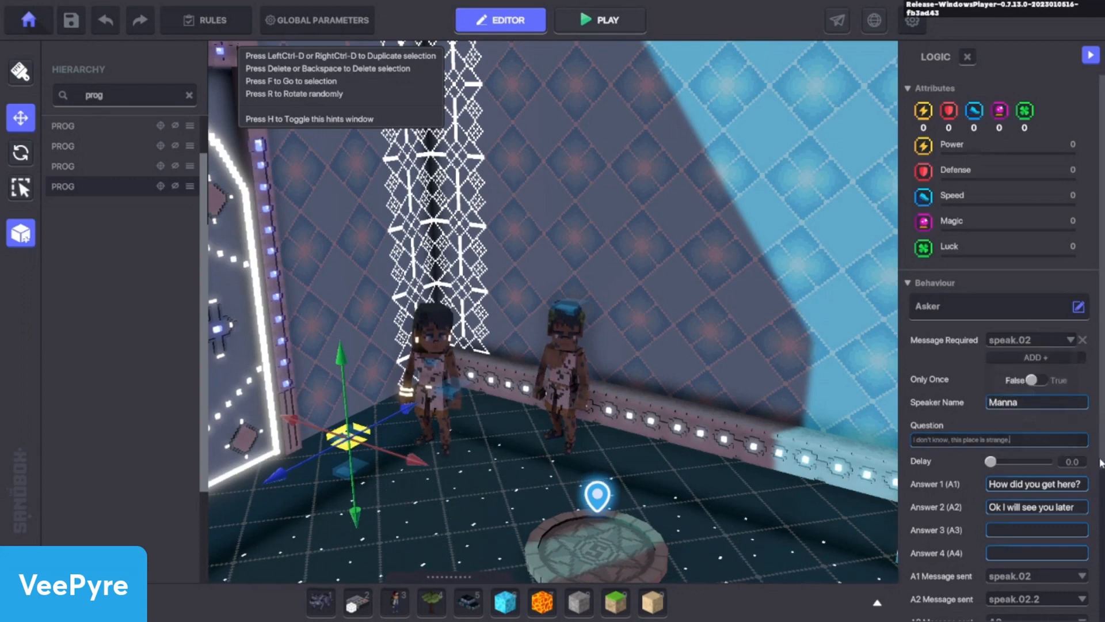
Replace the new copy's question with "I know more than you do! We got here because we went through a portal."
key("ctrl+a")
key("BackSpace")
type("I know more than")
type("ause we went through a portal")
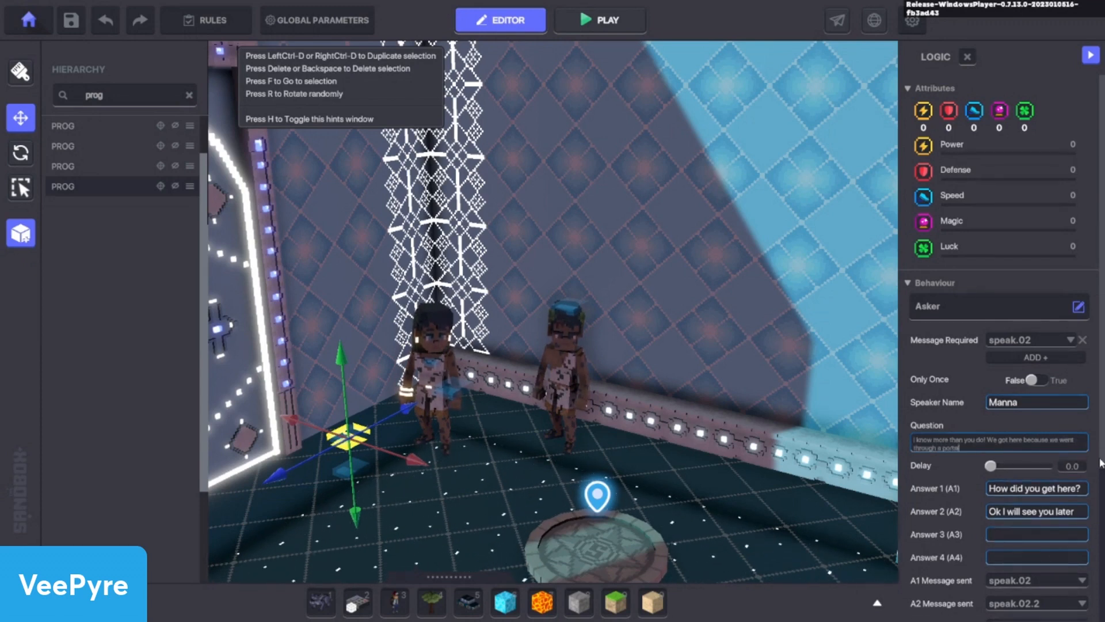
Clear Answer 2 and Answer 1 of the new Asker copy
left_click(1036, 511)
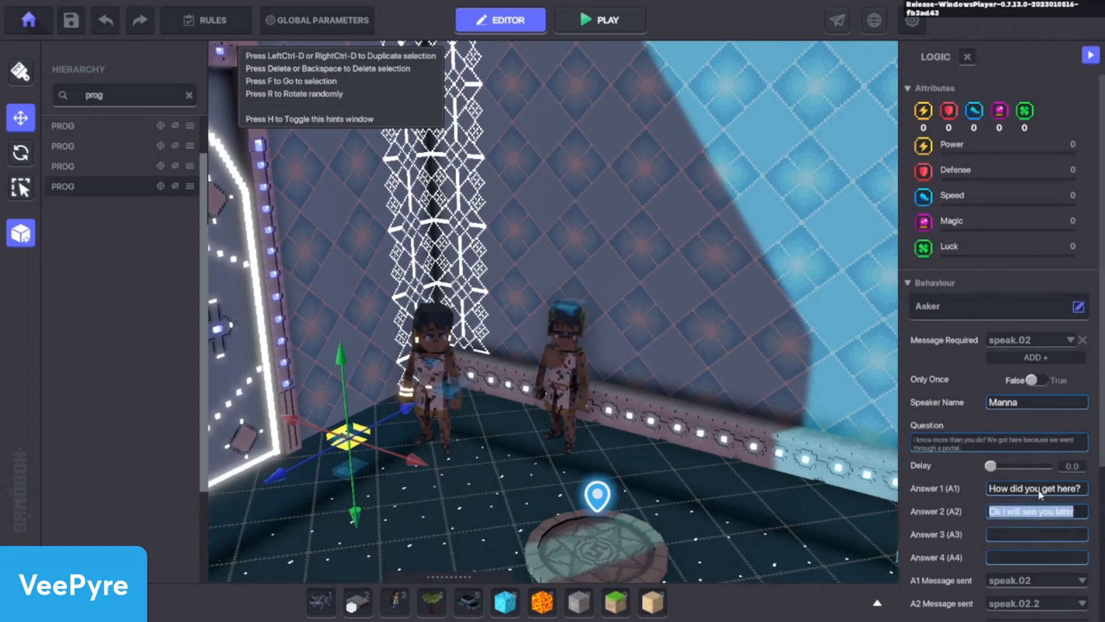
key("BackSpace")
left_click(1036, 488)
key("BackSpace")
Set the messages sent by Answer 1 and Answer 2 of the new Asker copy to none
left_click(1062, 580)
left_click(1014, 511)
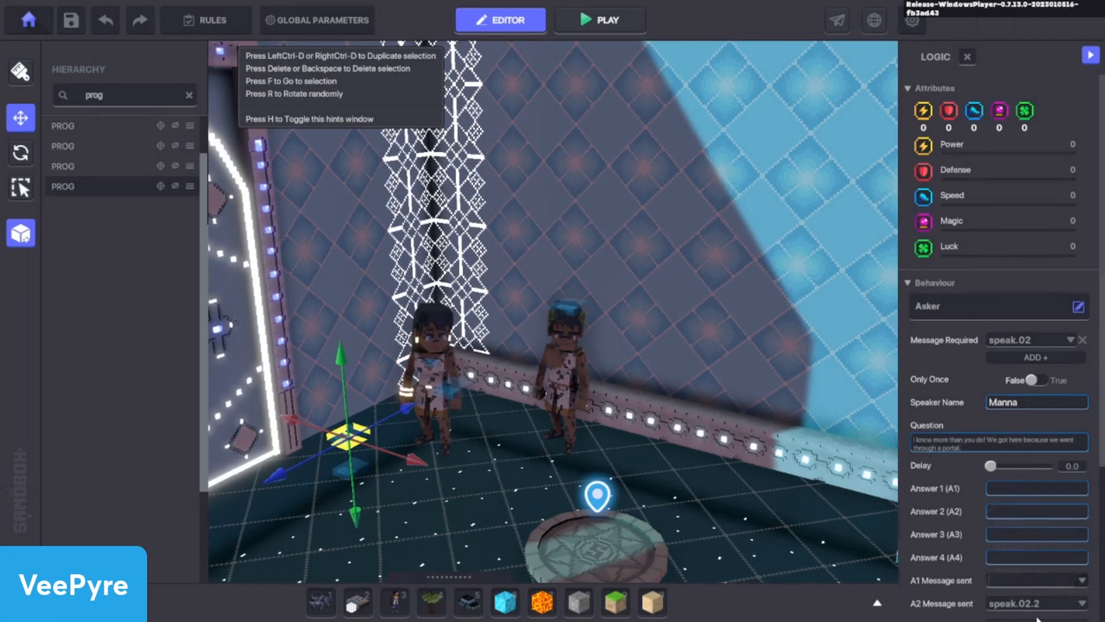
left_click(1018, 607)
left_click(1004, 531)
scroll(477, 444, "down", 2)
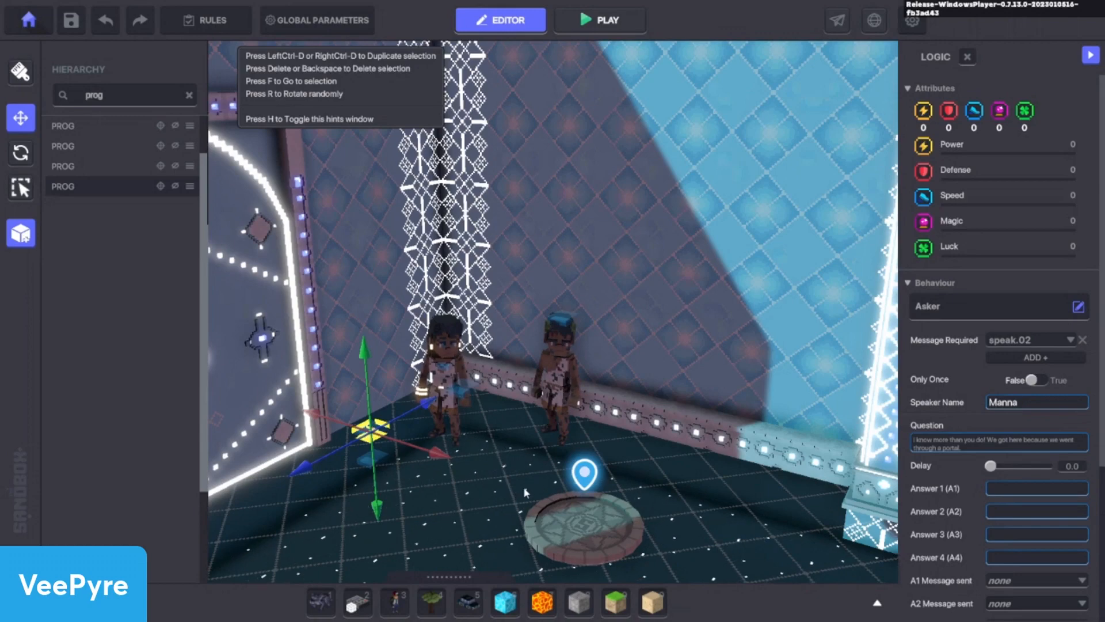
Start a playtest, talk to Manna, and test the dialogue branch for "How did you get here?"
right_click_drag(762, 361, 774, 400)
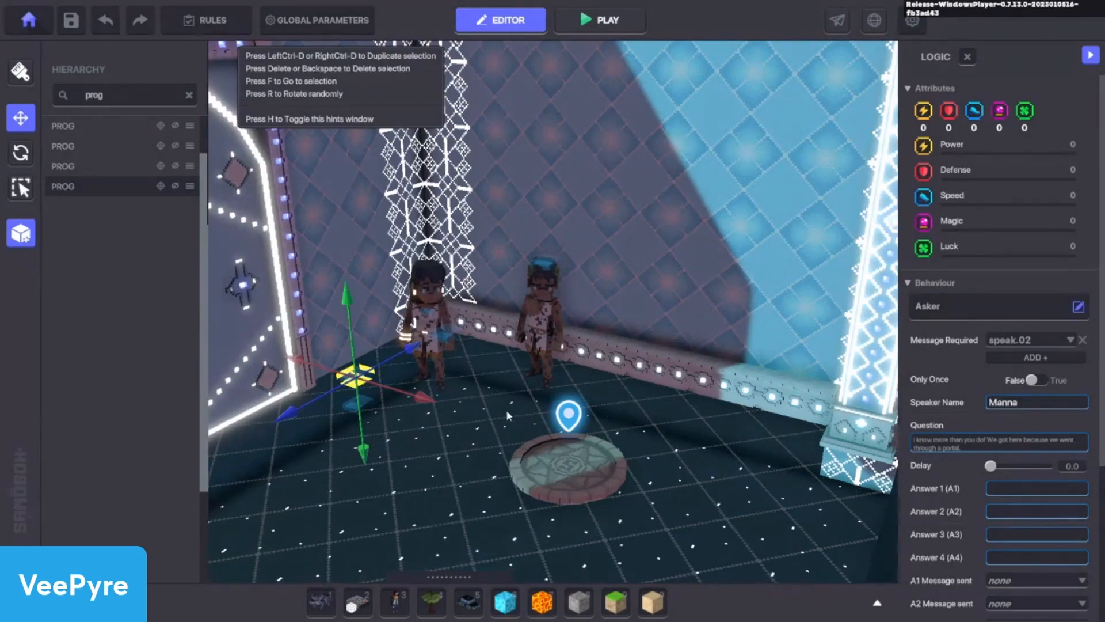
key("ctrl+p")
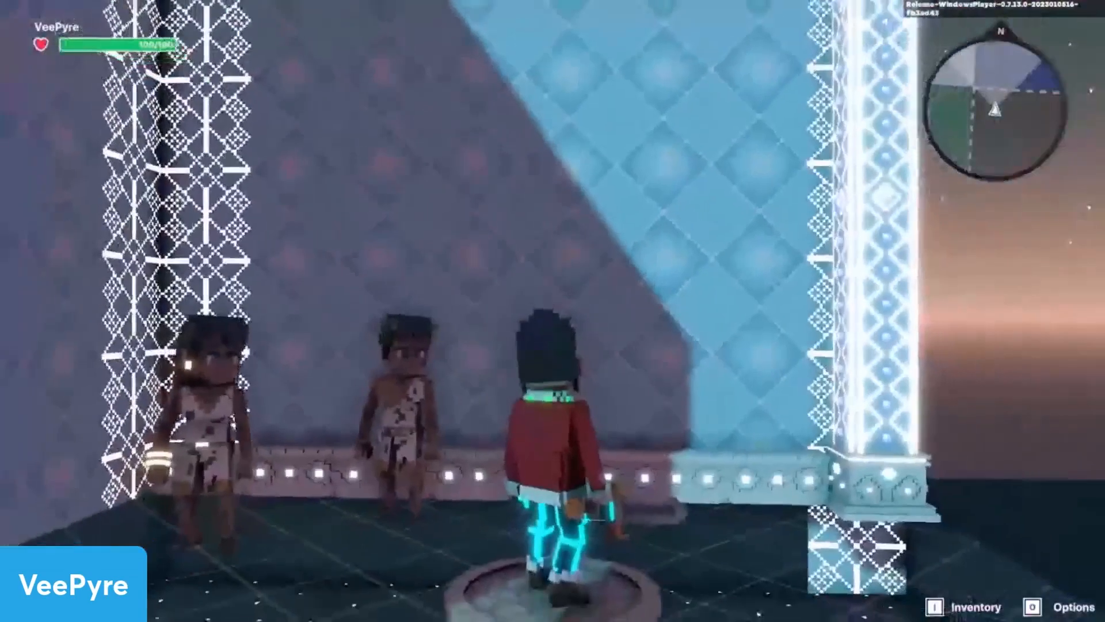
key("w")
key("e")
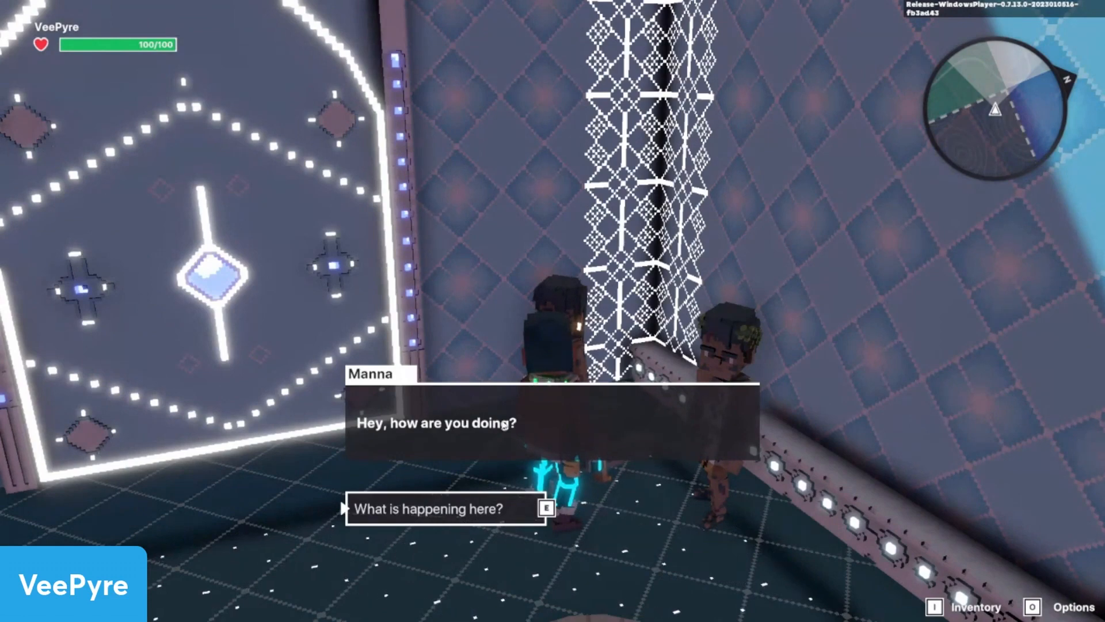
key("e")
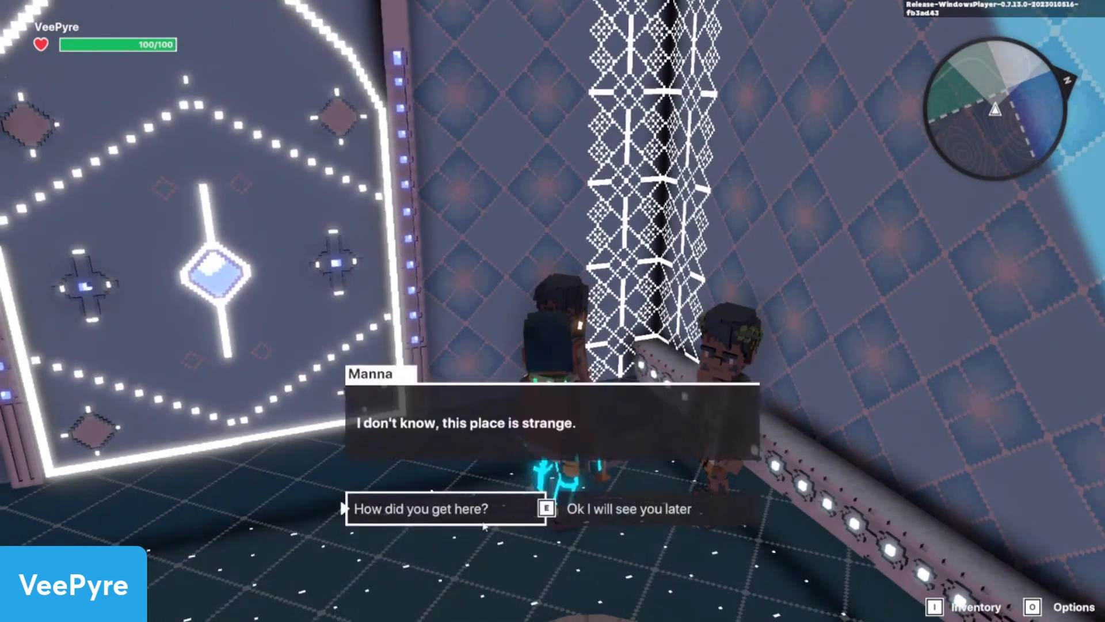
key("Right")
left_click(446, 506)
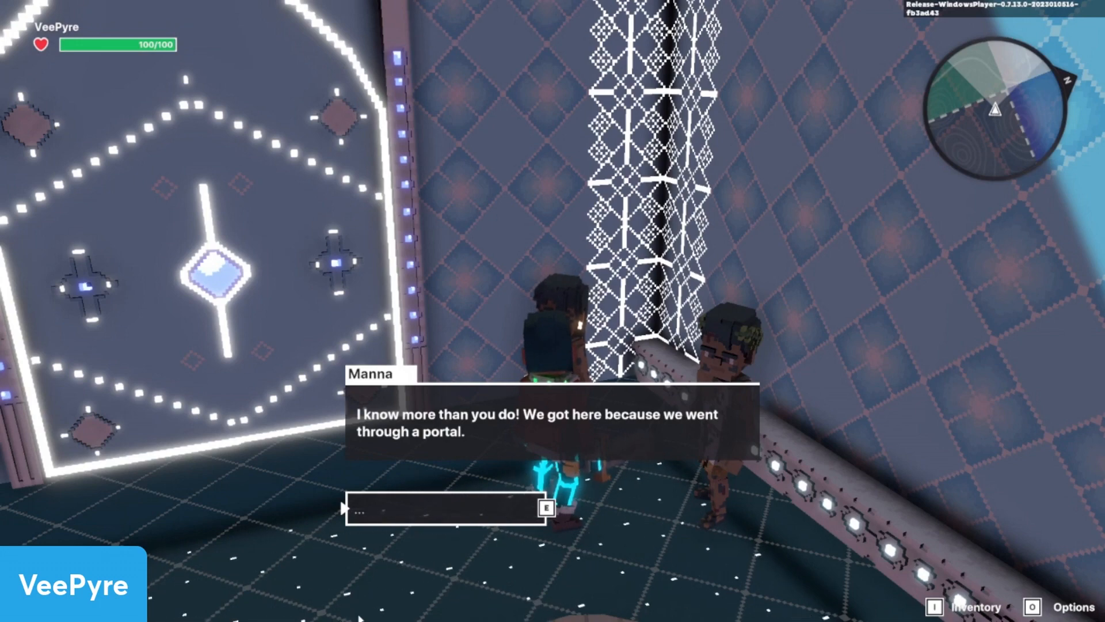
Close the portal reply, talk to Manna again, and test the "Ok I will see you later" branch
key("e")
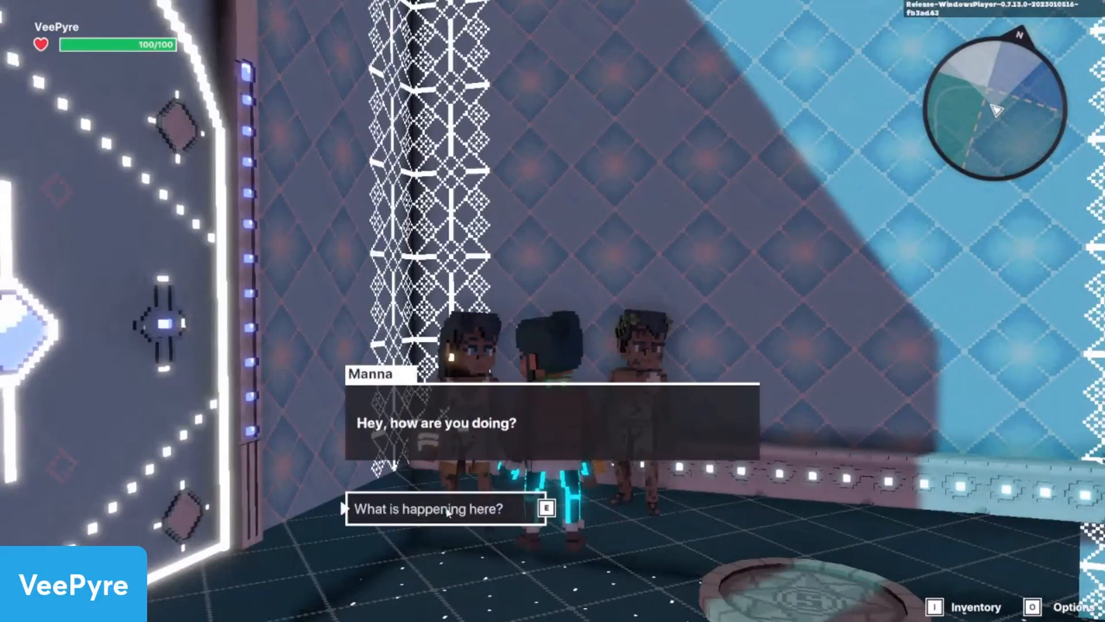
left_click(449, 513)
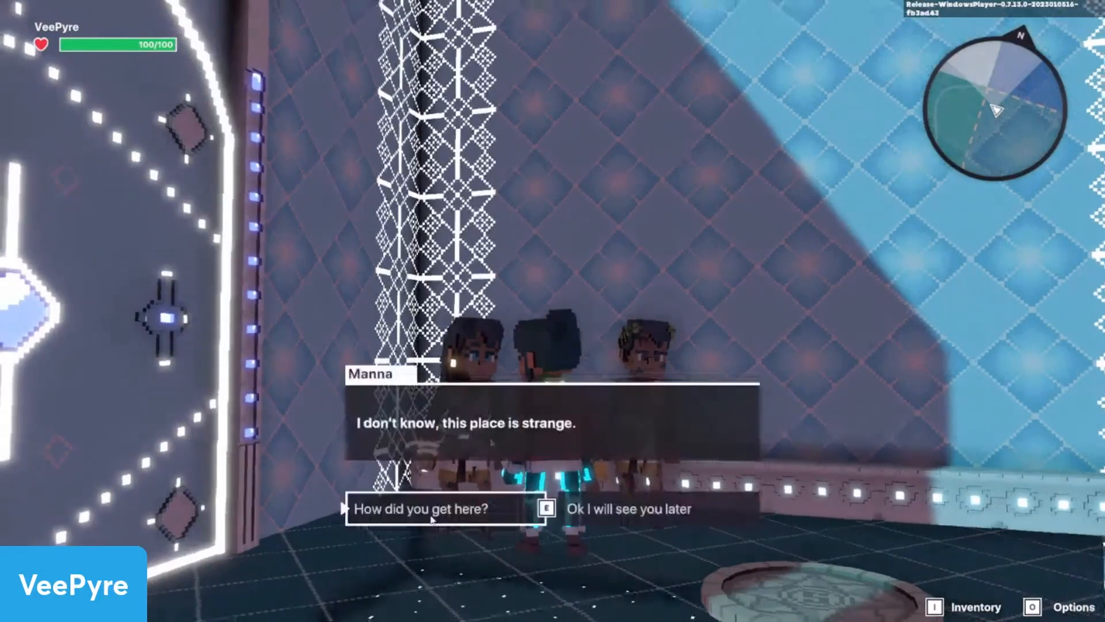
left_click(603, 520)
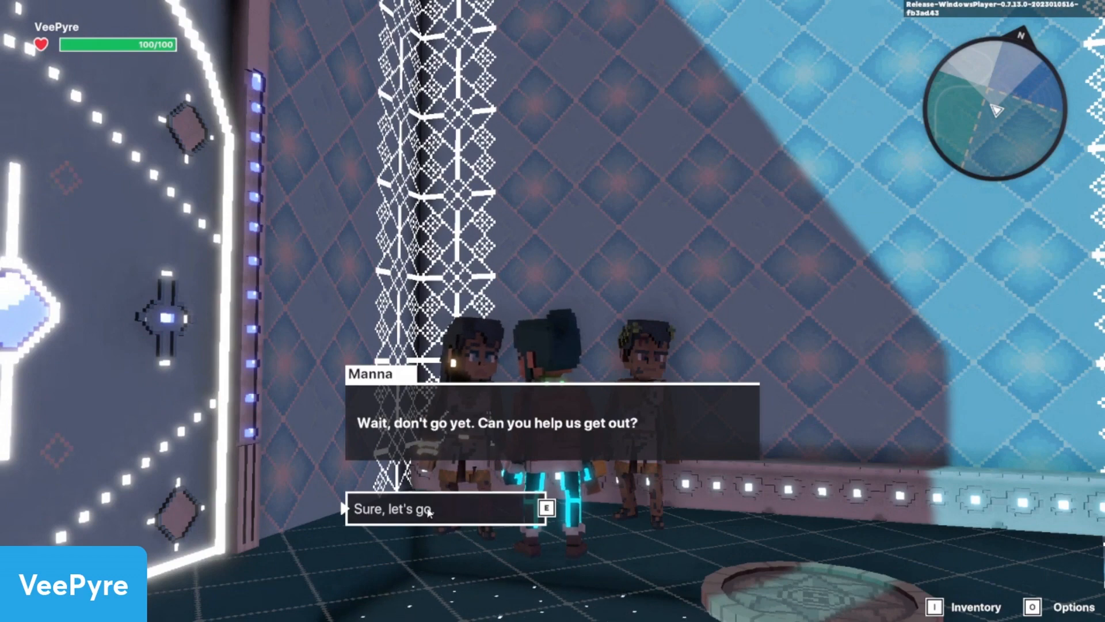
Answer Manna's request for help with "Sure, let's go" and run around the level with the GET OUT quest active
left_click(445, 508)
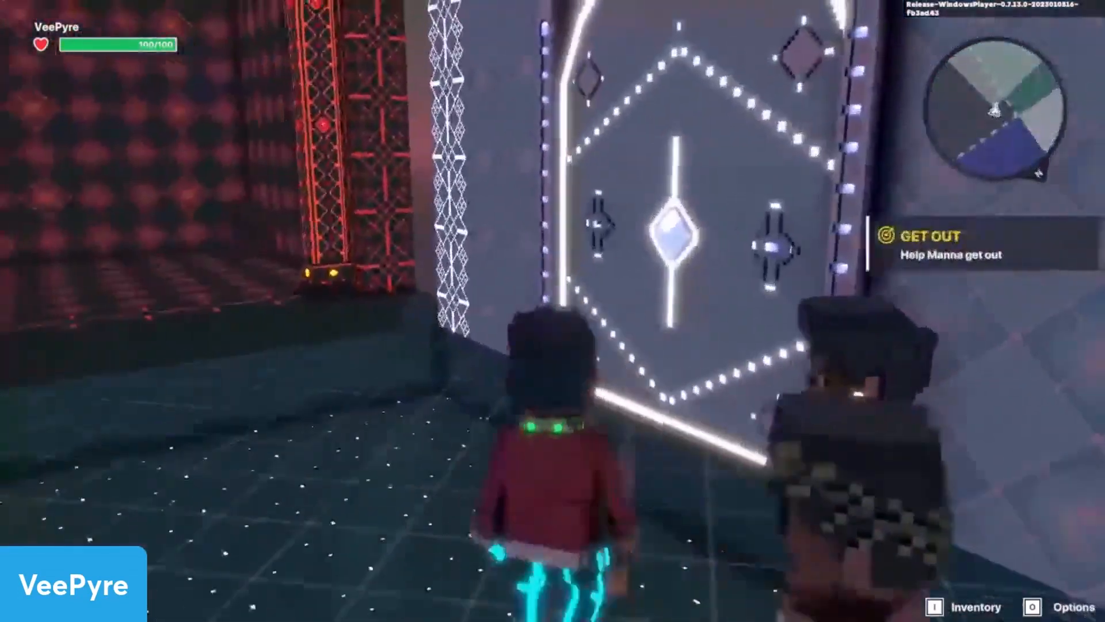
key("w")
key("w")
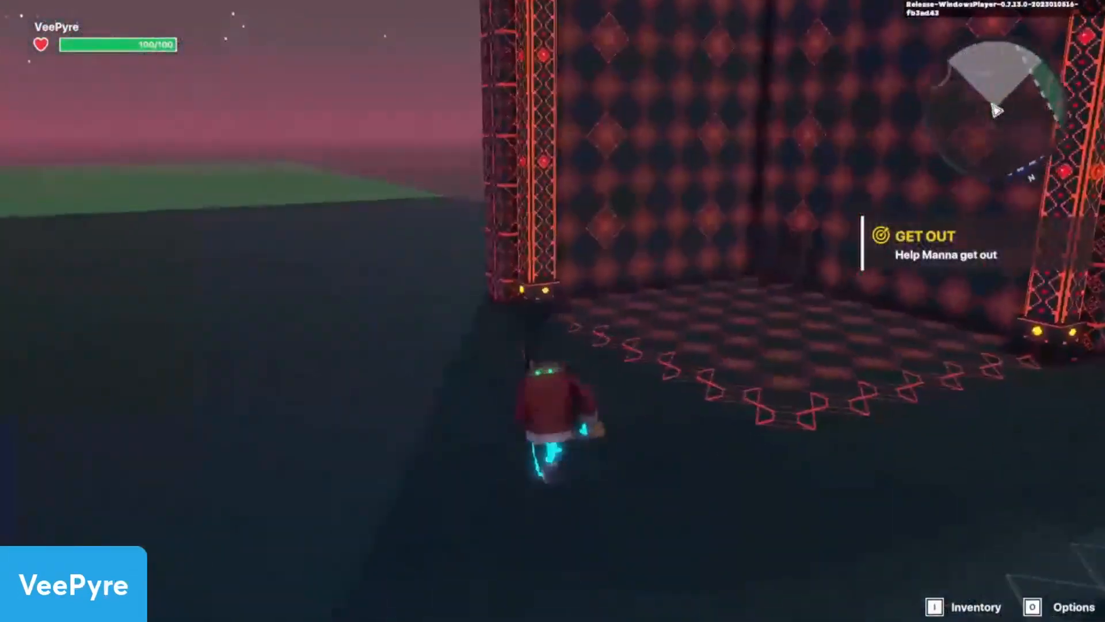
key("w")
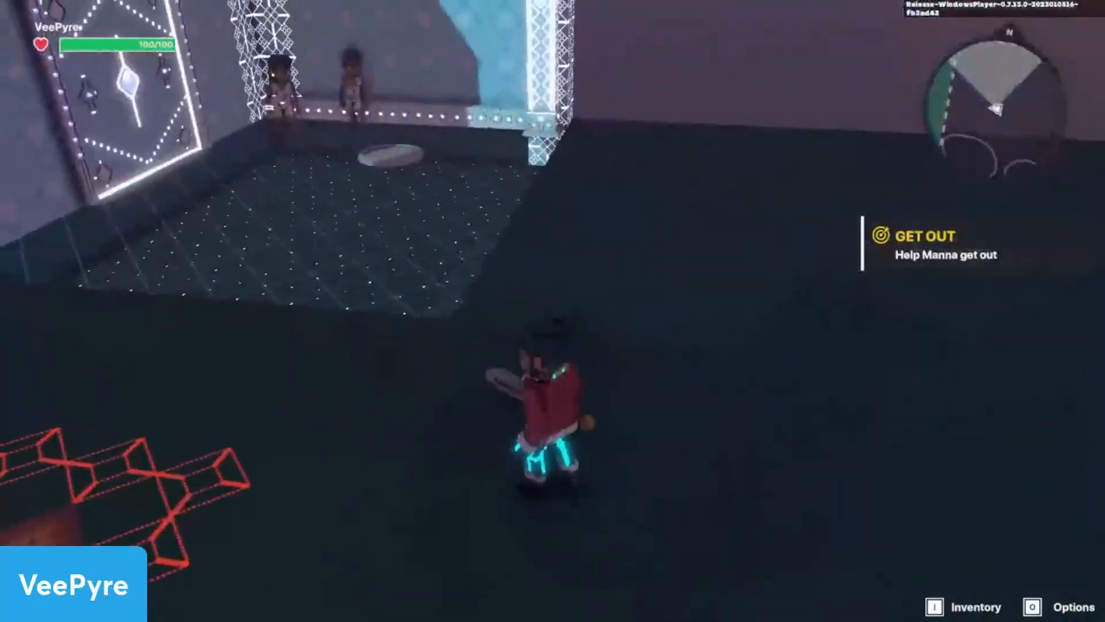
key("space")
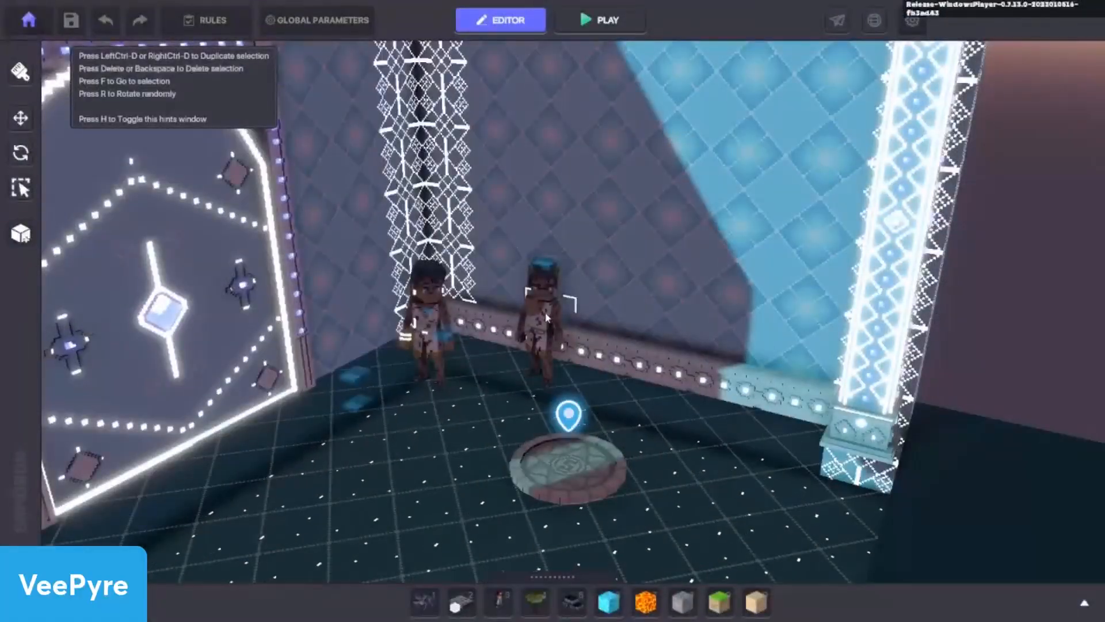
Start another playtest, move around the room with the portal door, and return to the editor
left_click(587, 19)
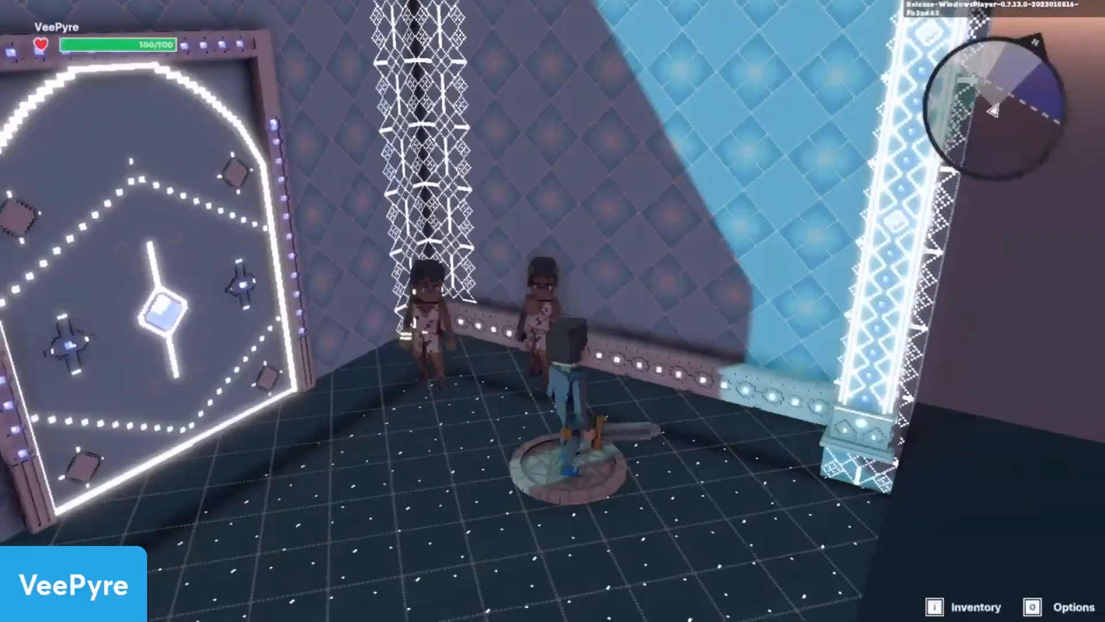
key("a")
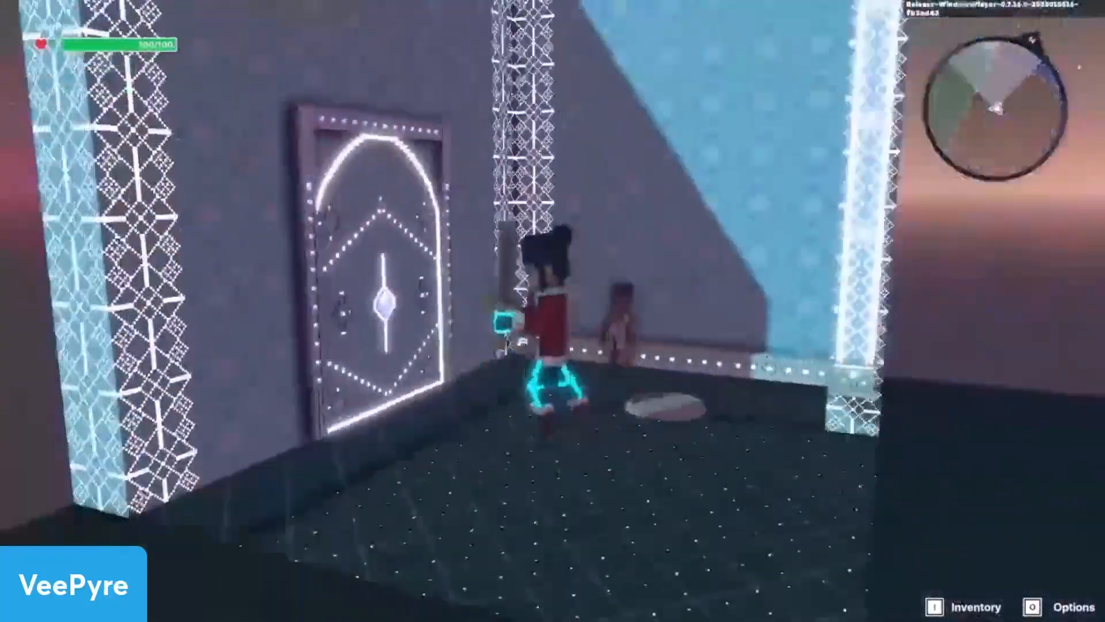
key("Escape")
Place a PROG on the red chequered room's floor and move it above the head of a character in the corner
scroll(493, 264, "down", 5)
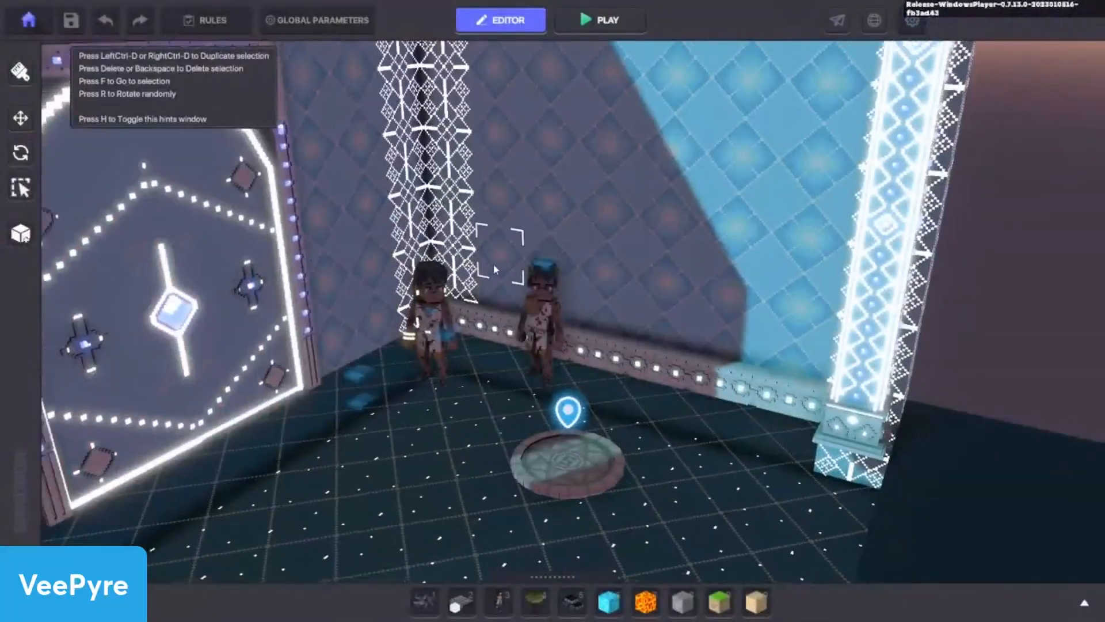
right_click_drag(517, 278, 320, 348)
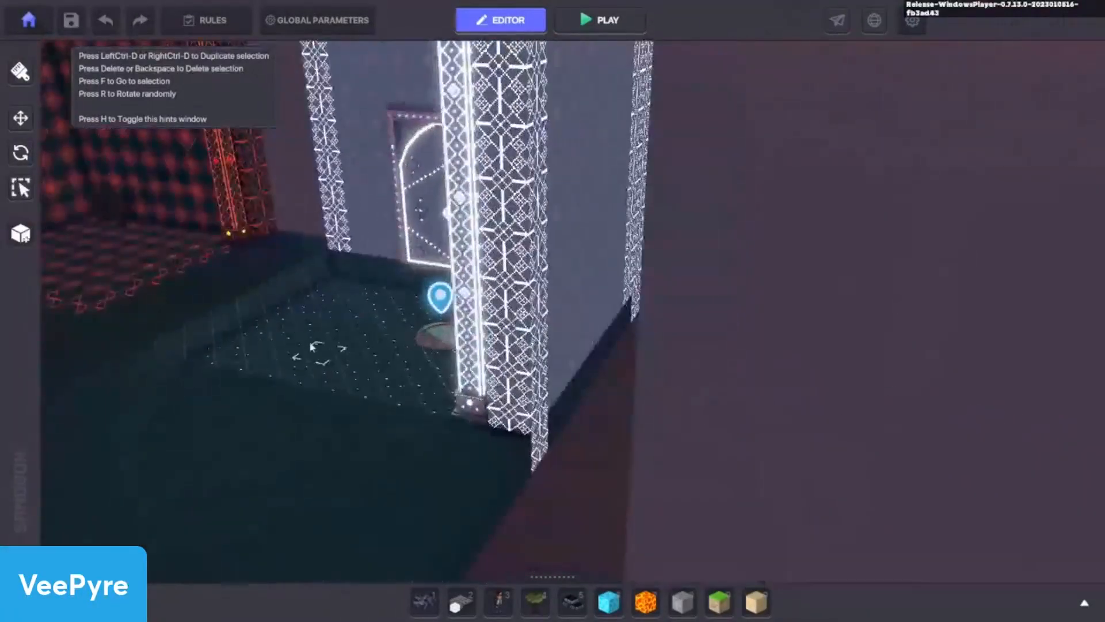
key("a")
scroll(375, 291, "up", 3)
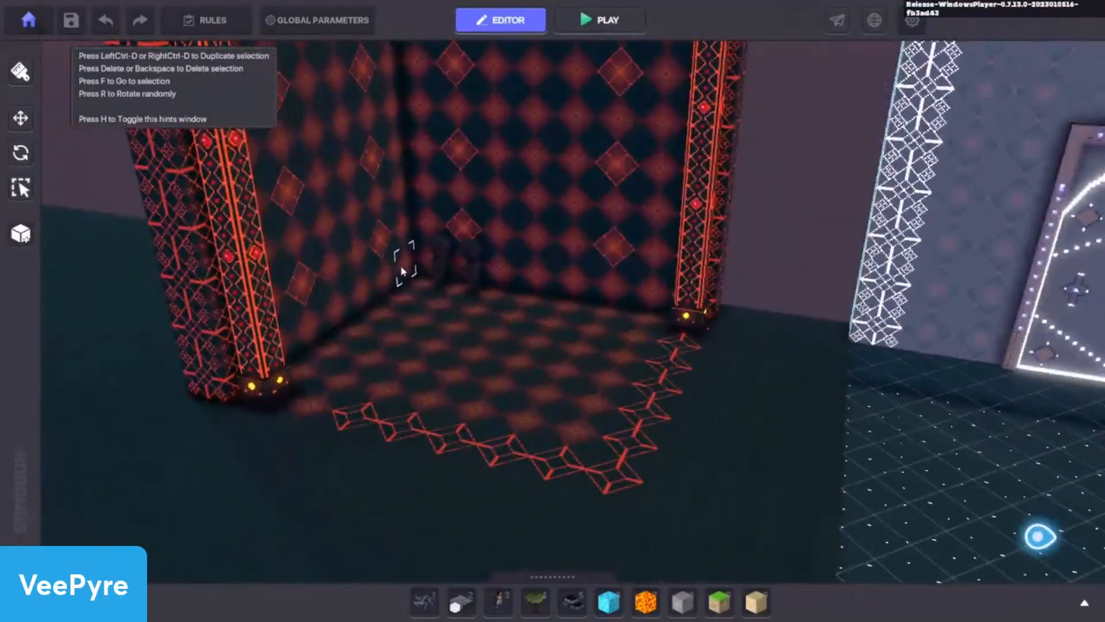
scroll(426, 282, "up", 3)
scroll(493, 374, "down", 2)
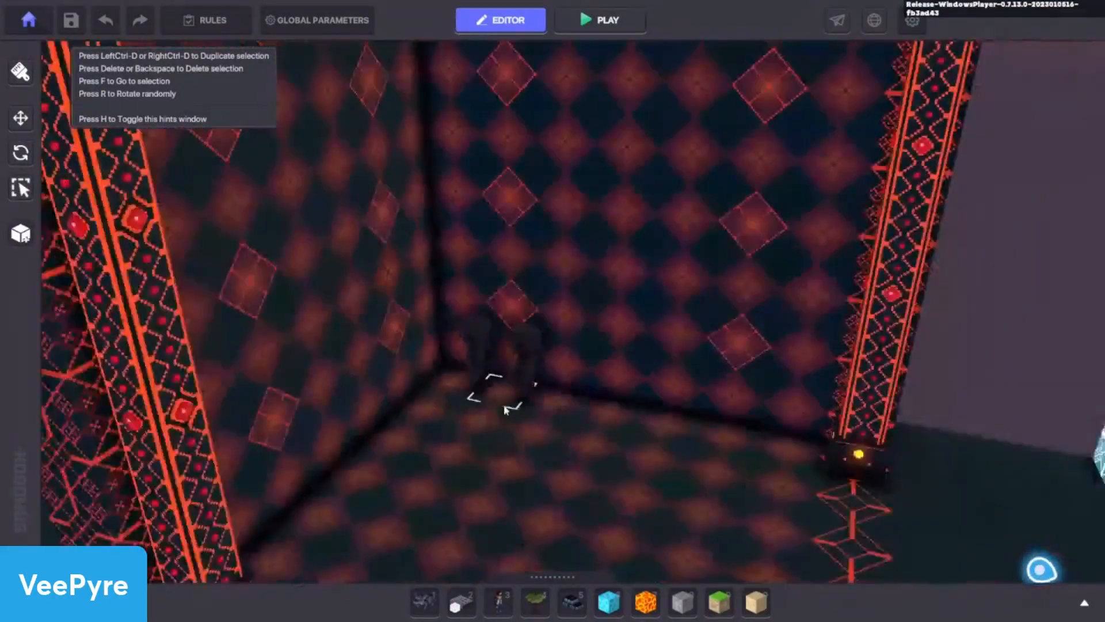
left_click(455, 598)
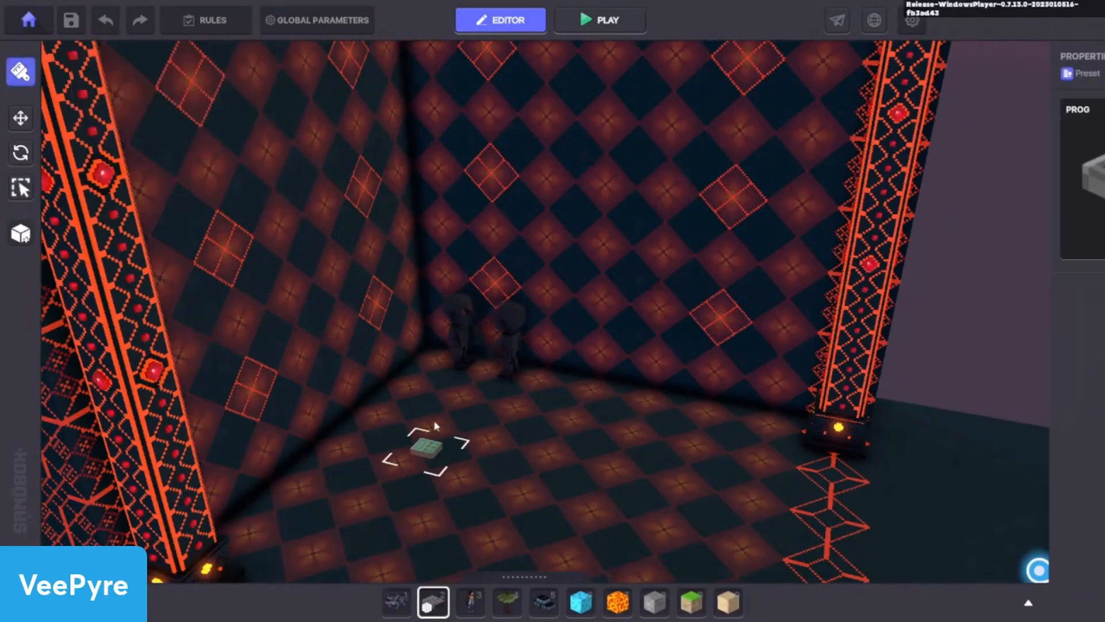
left_click(424, 388)
left_click(20, 128)
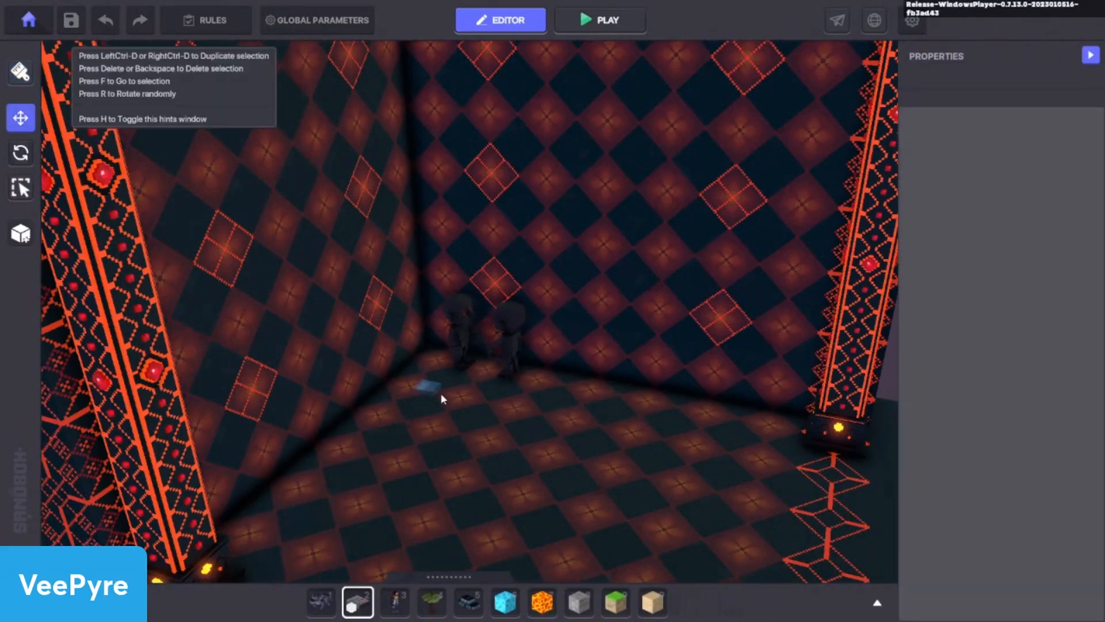
left_click(440, 393)
left_click_drag(428, 415, 483, 207)
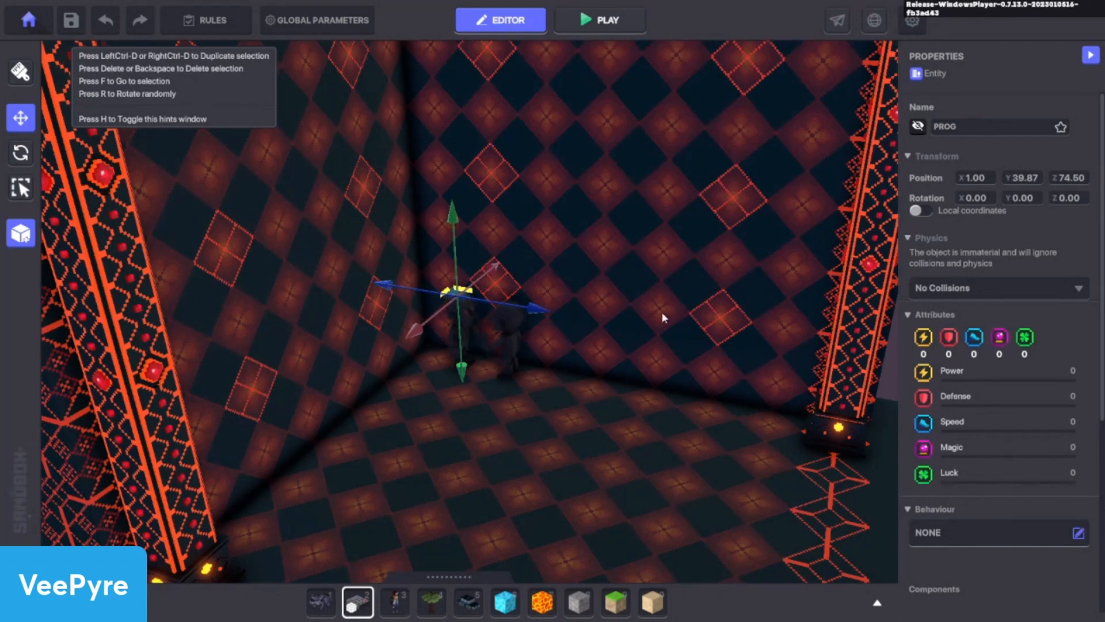
Add a Speaker component to the PROG and set its display condition to DetectEntity
scroll(1042, 468, "down", 3)
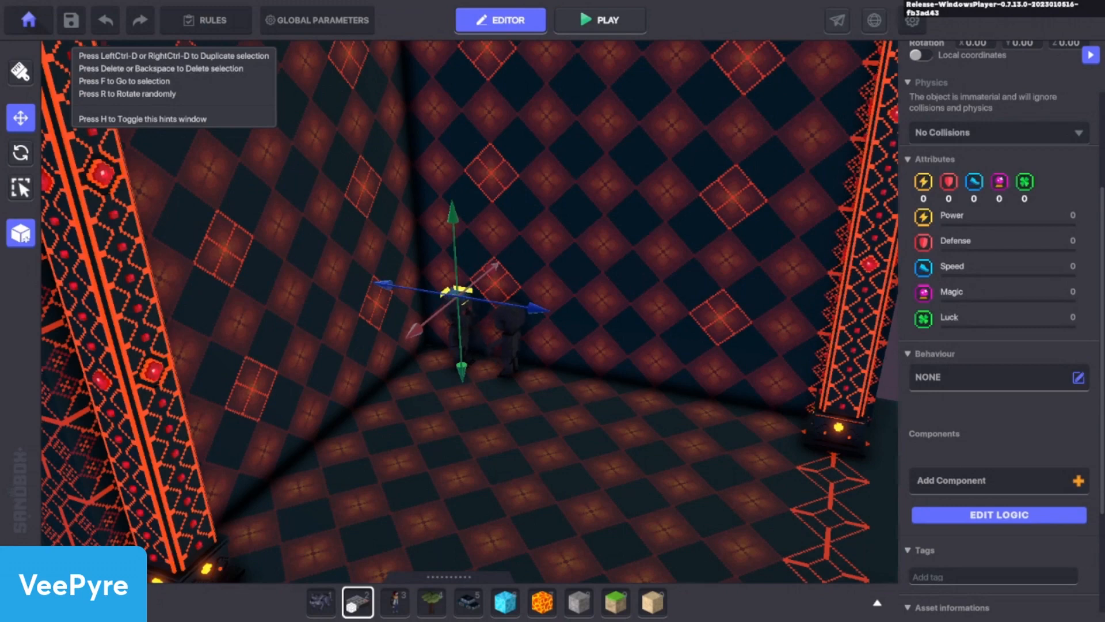
left_click(991, 481)
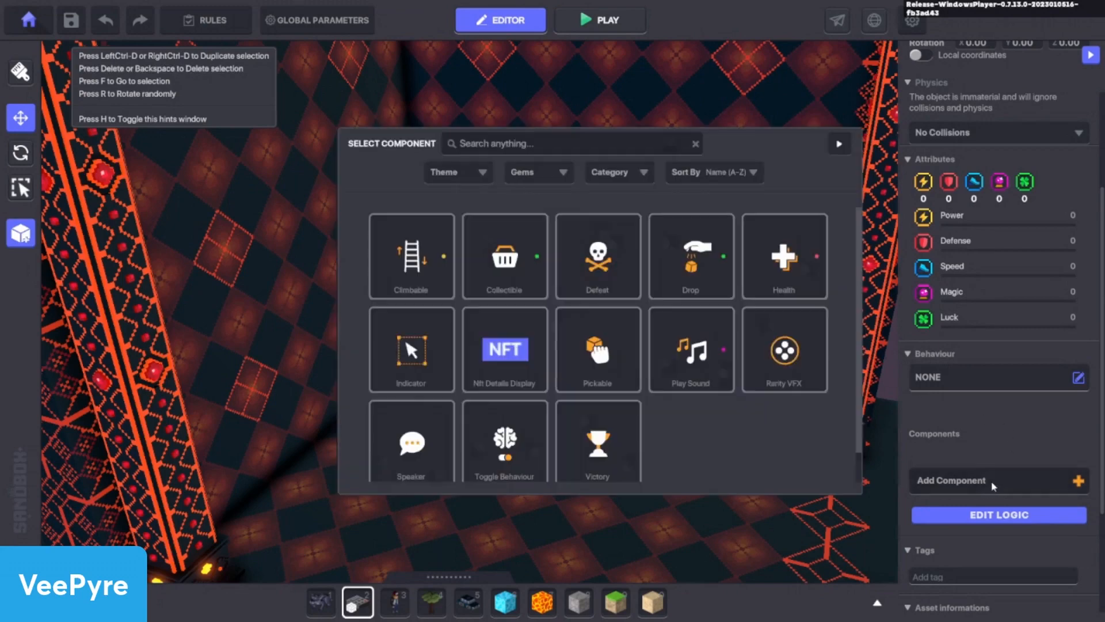
left_click(411, 443)
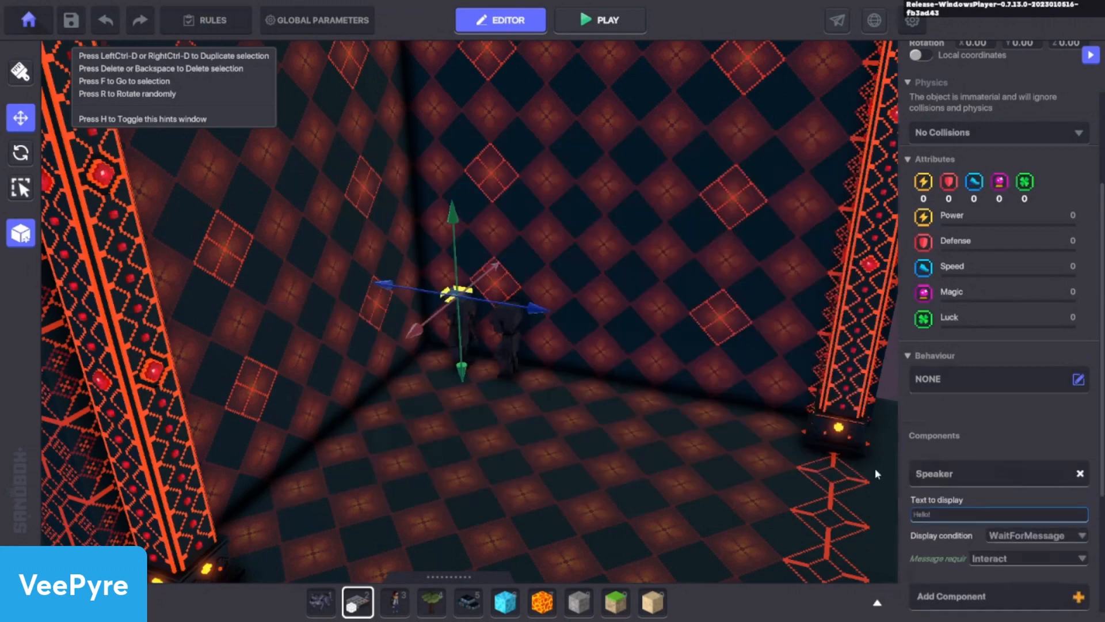
scroll(1033, 477, "down", 3)
left_click(1032, 384)
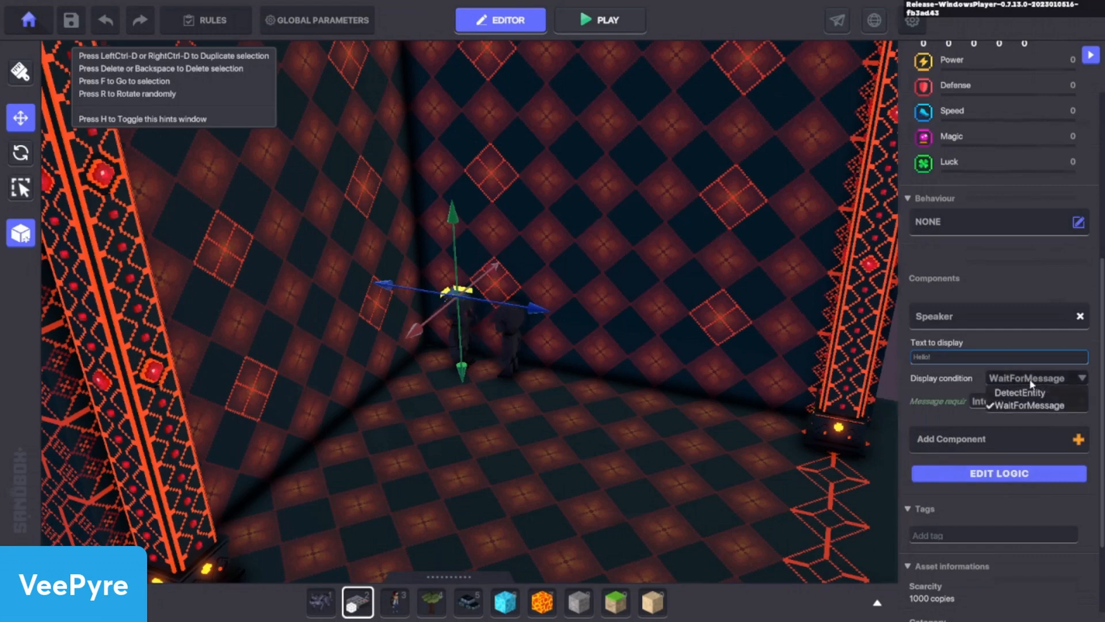
left_click(1019, 392)
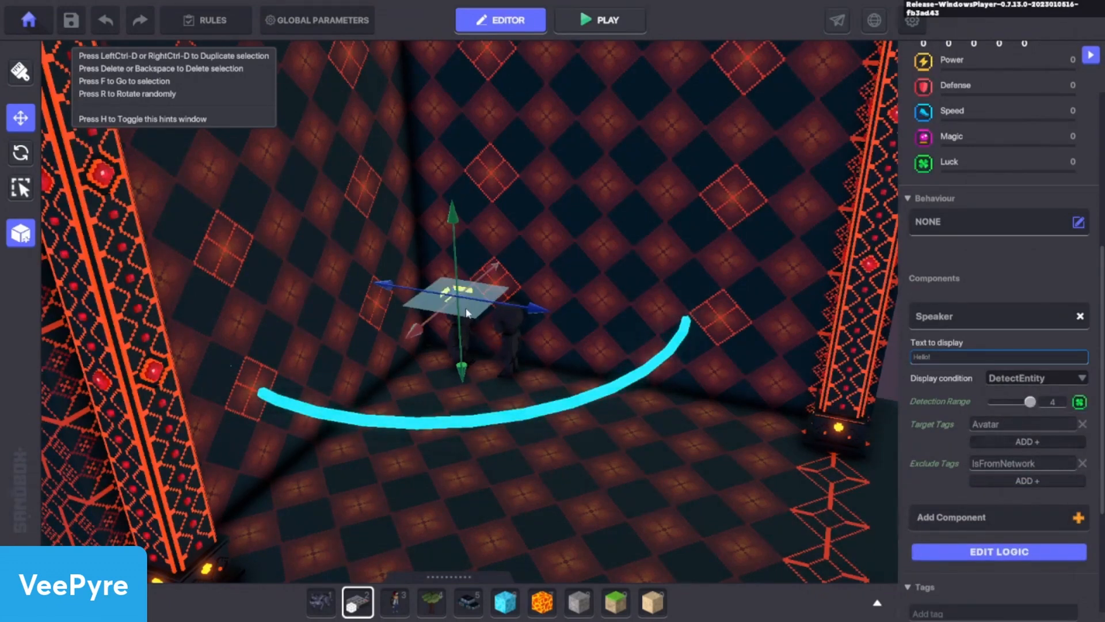
Shift the PROG between the two corner characters and inspect how far its detection circle extends into the room
left_click_drag(461, 297, 506, 322)
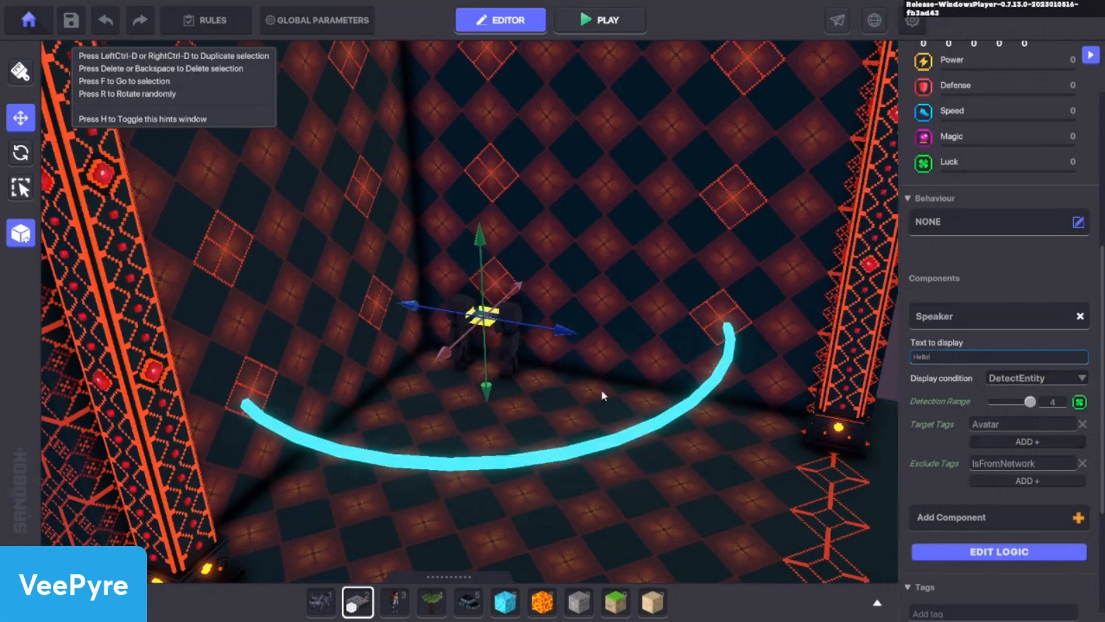
right_click_drag(600, 399, 550, 399)
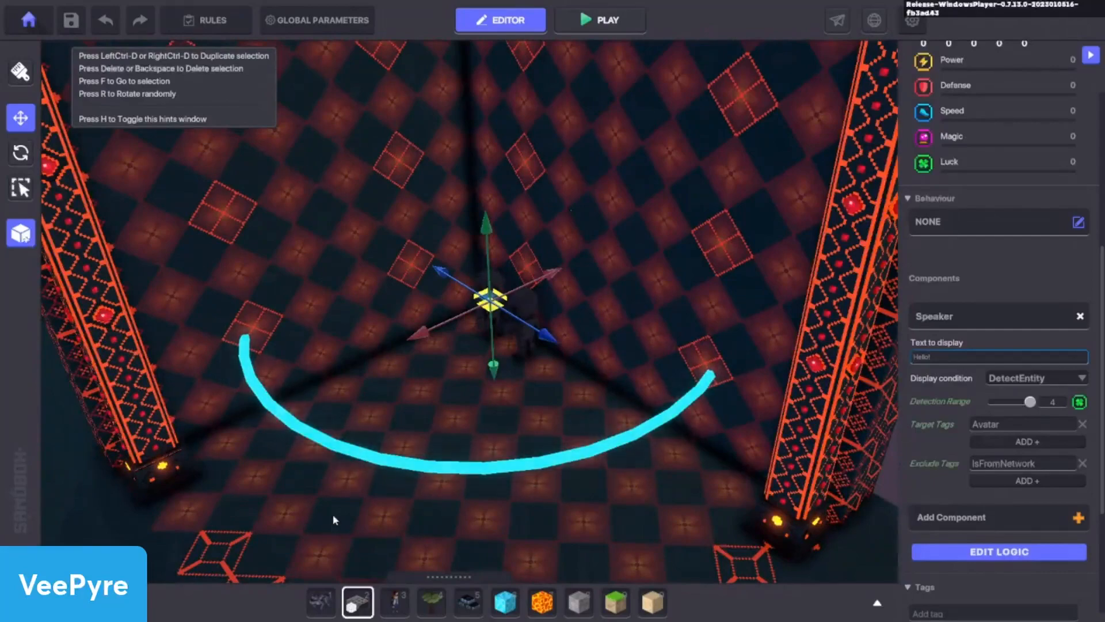
right_click_drag(332, 513, 445, 449)
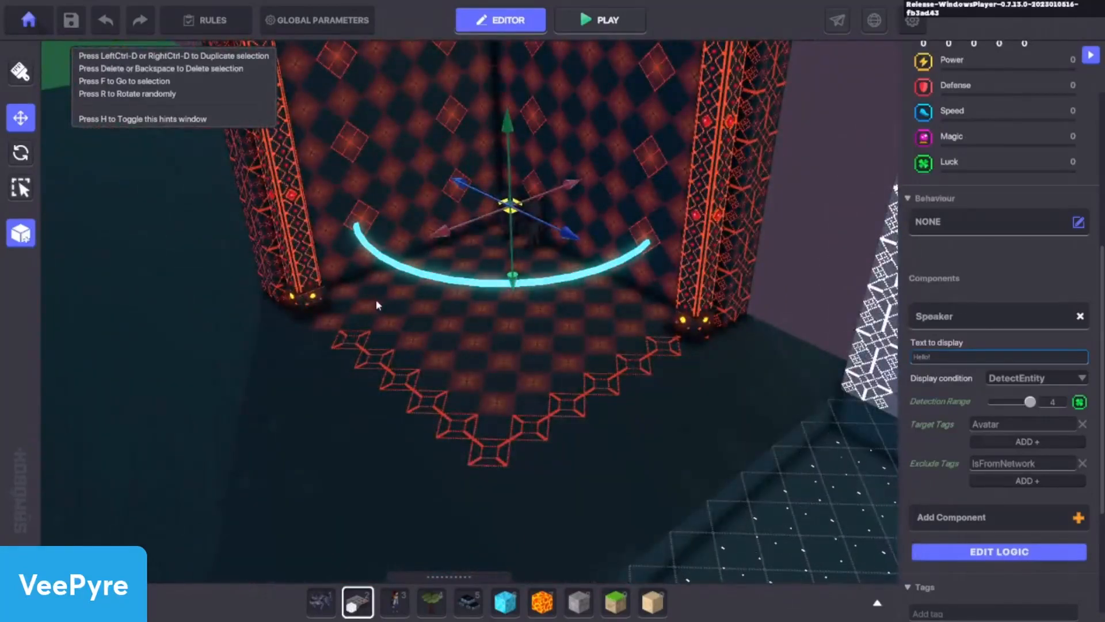
key("f")
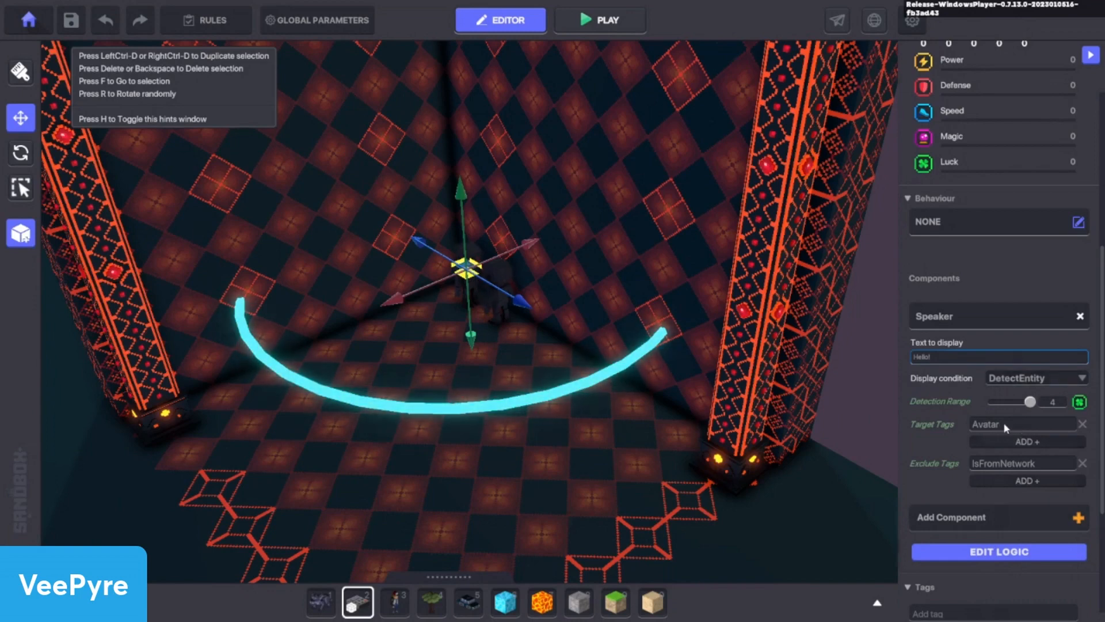
Replace the Speaker's default text with "What are we going to do with them?" in the PROG's logic
left_click(951, 361)
key("BackSpace")
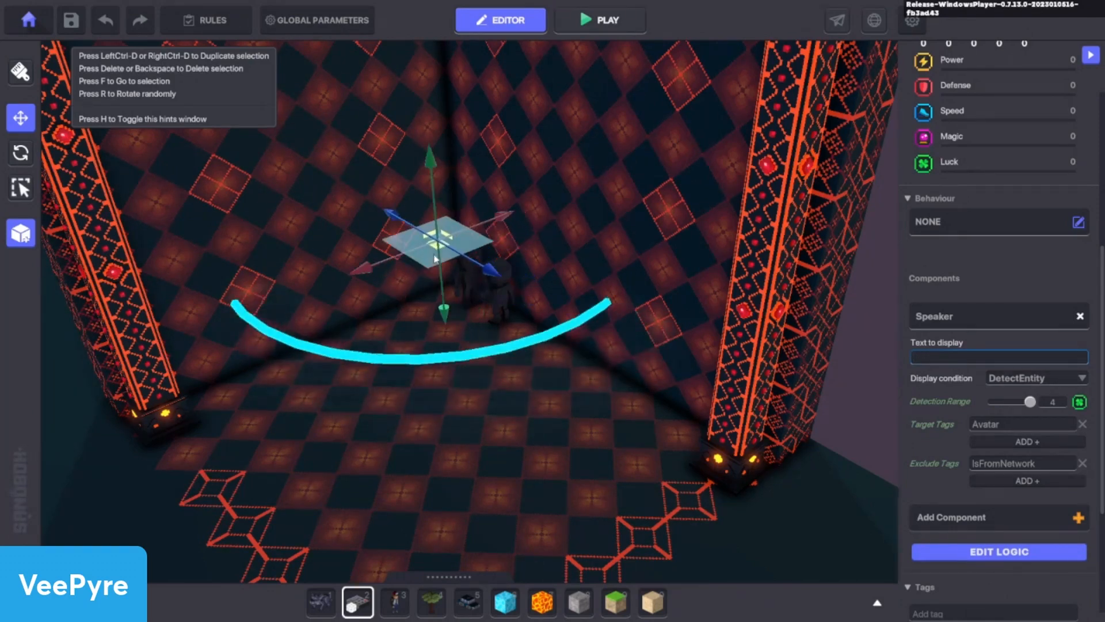
right_click_drag(428, 373, 464, 375)
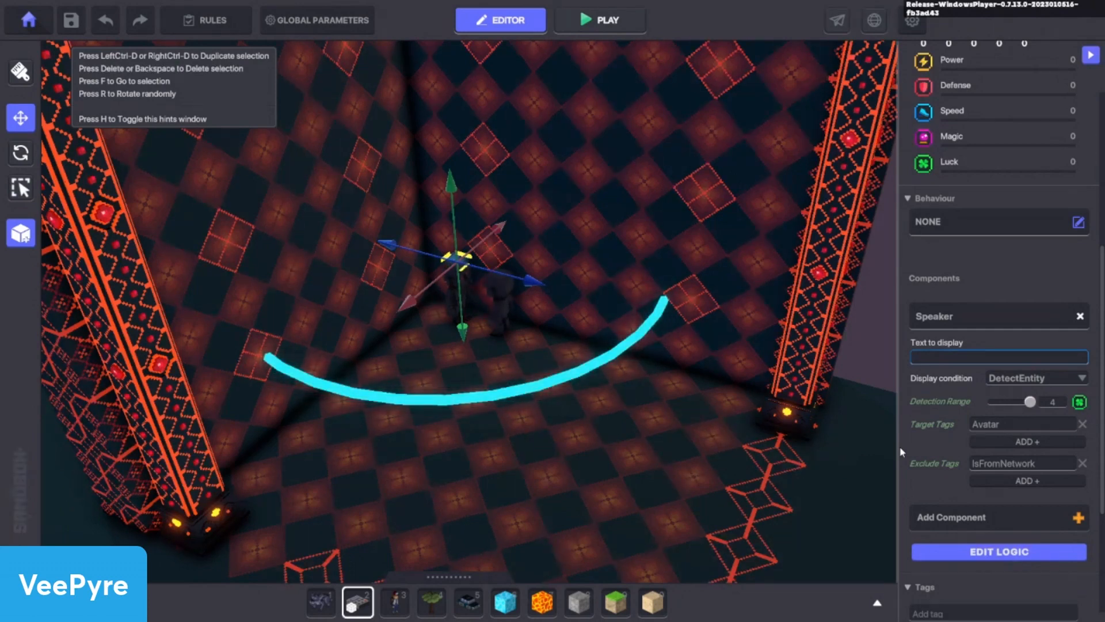
left_click(958, 556)
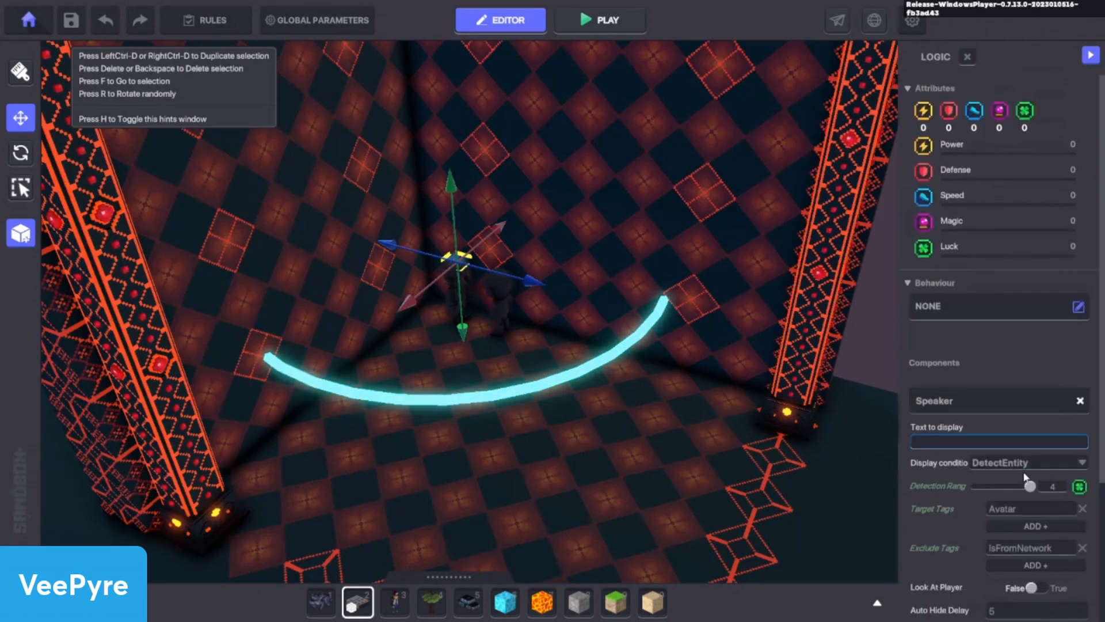
scroll(1020, 479, "down", 3)
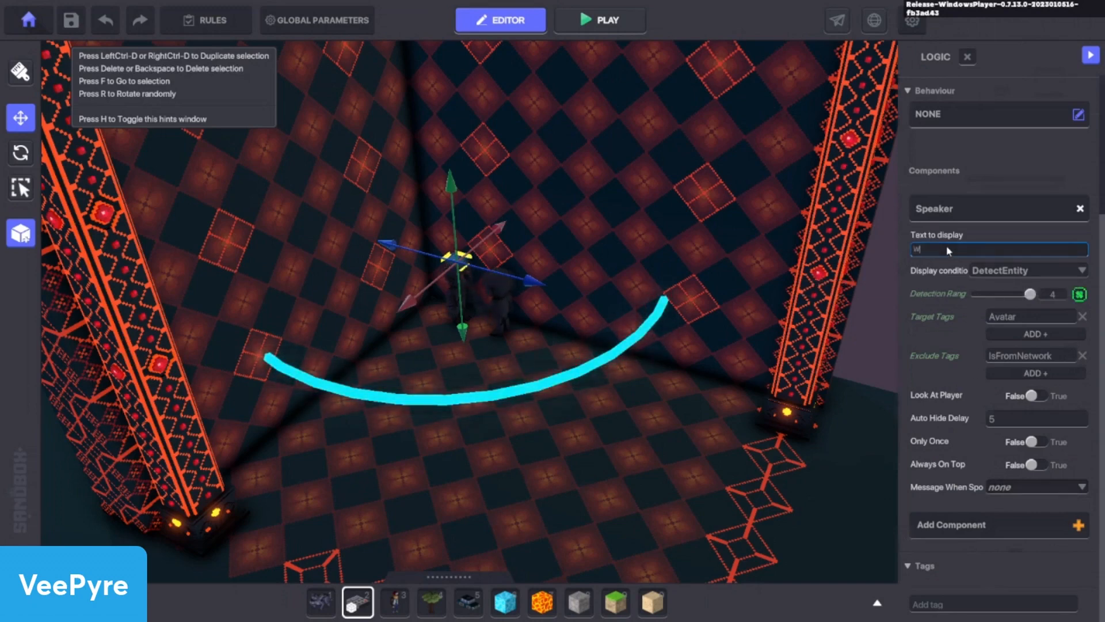
type("What")
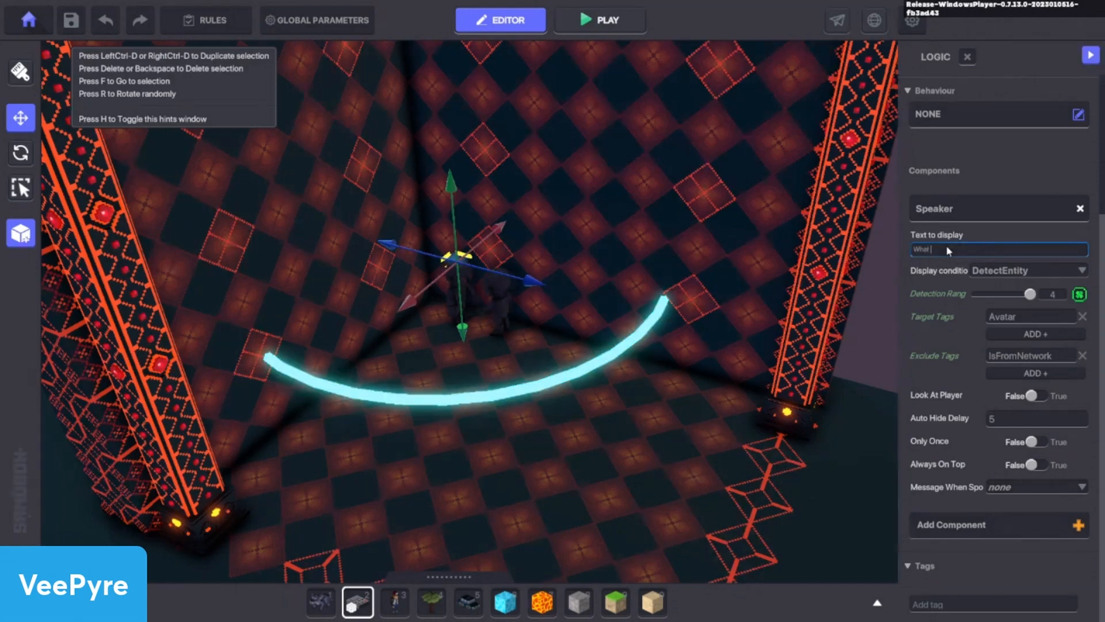
type(" are we going to ")
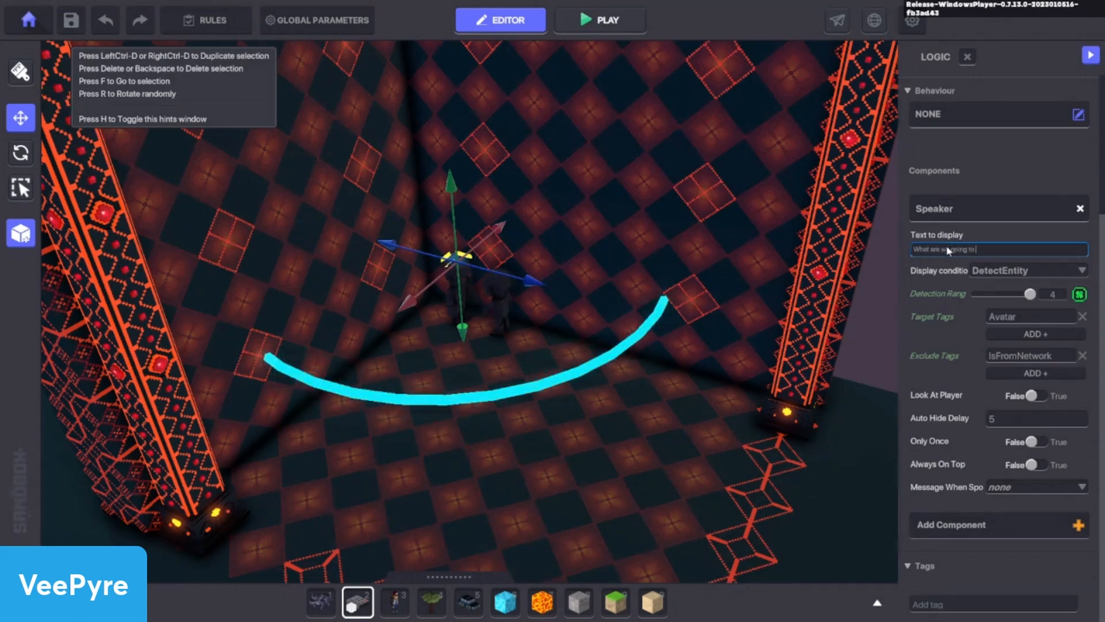
type("do with")
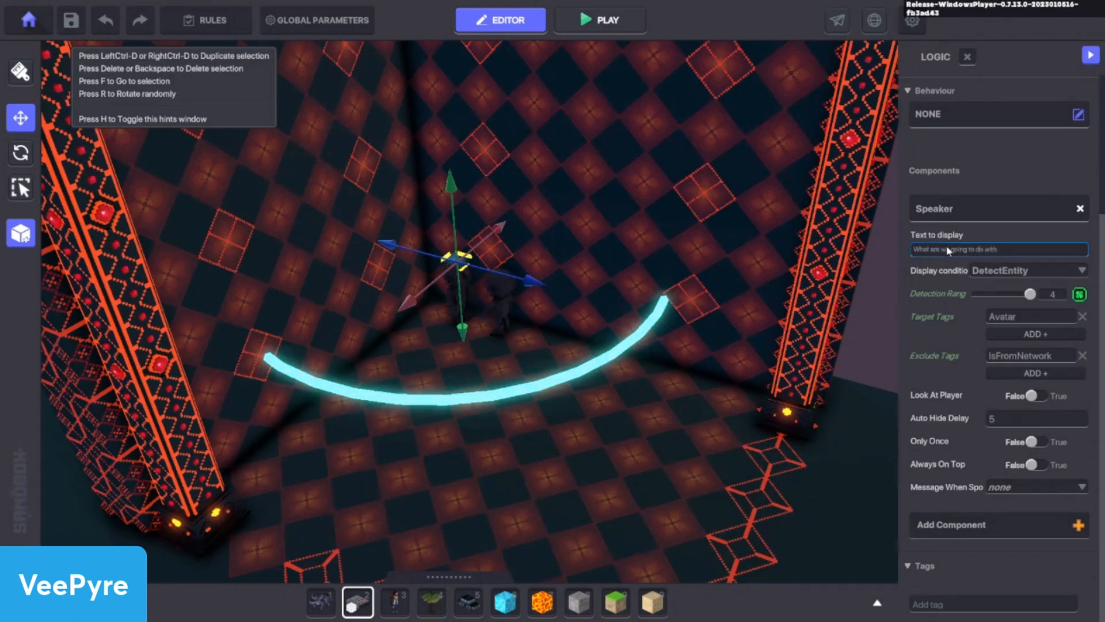
type(" them?")
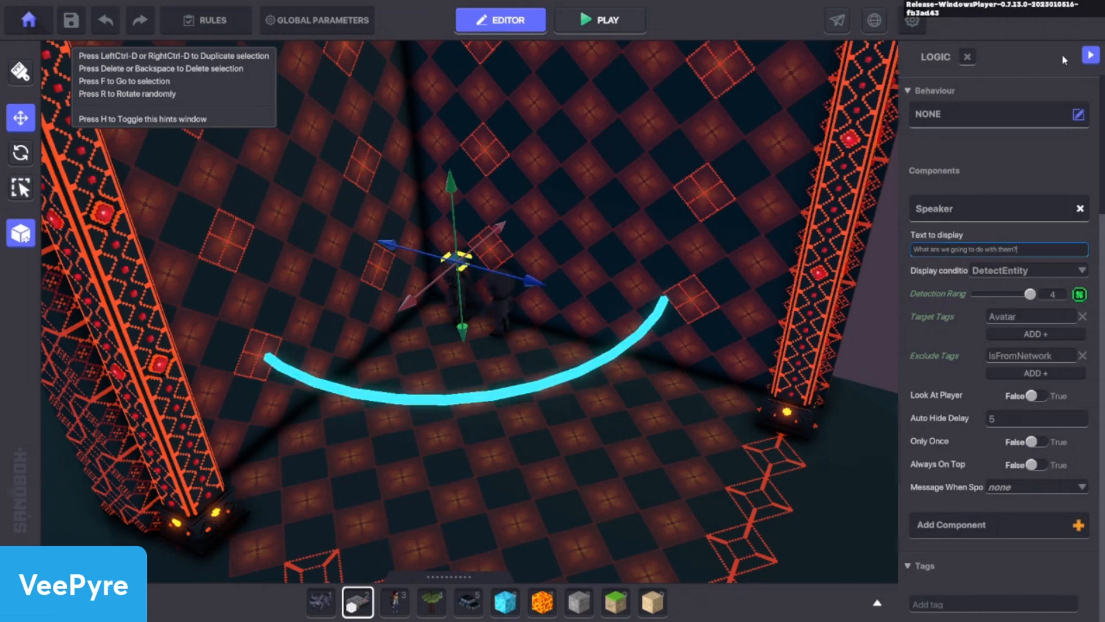
Create the message talk.01 and have the Speaker send it when it has spoken
left_click(1005, 487)
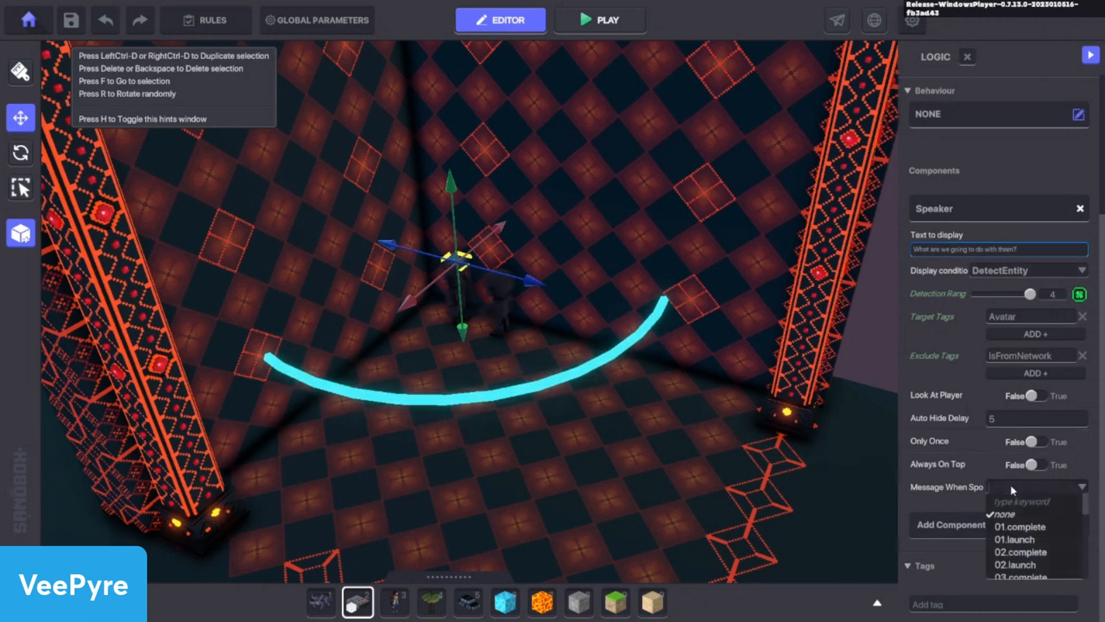
type("talk.01")
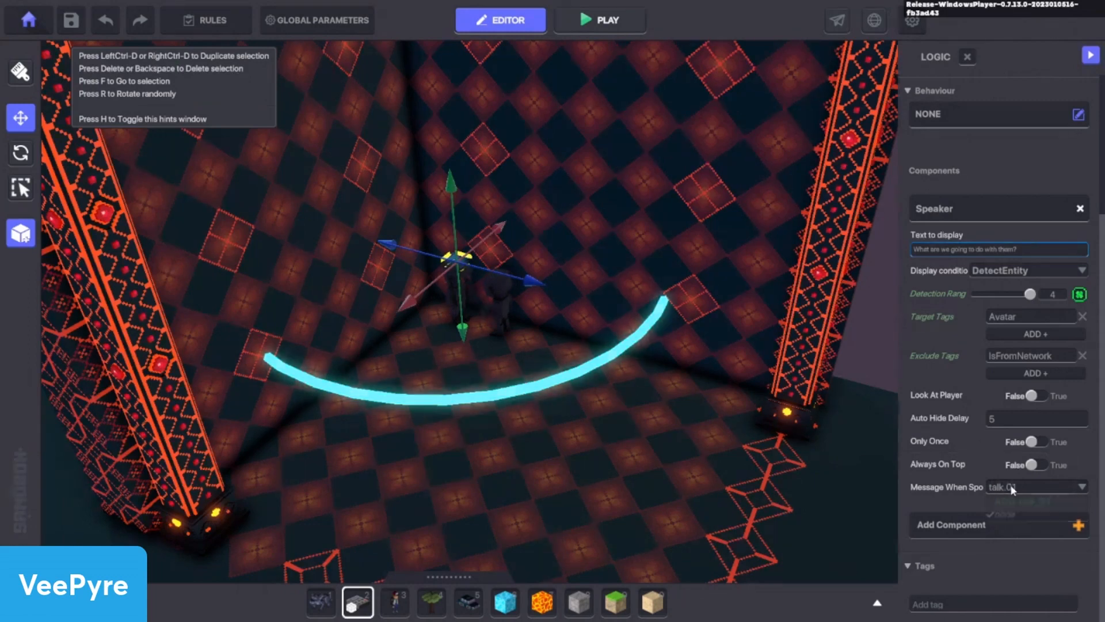
left_click(1013, 500)
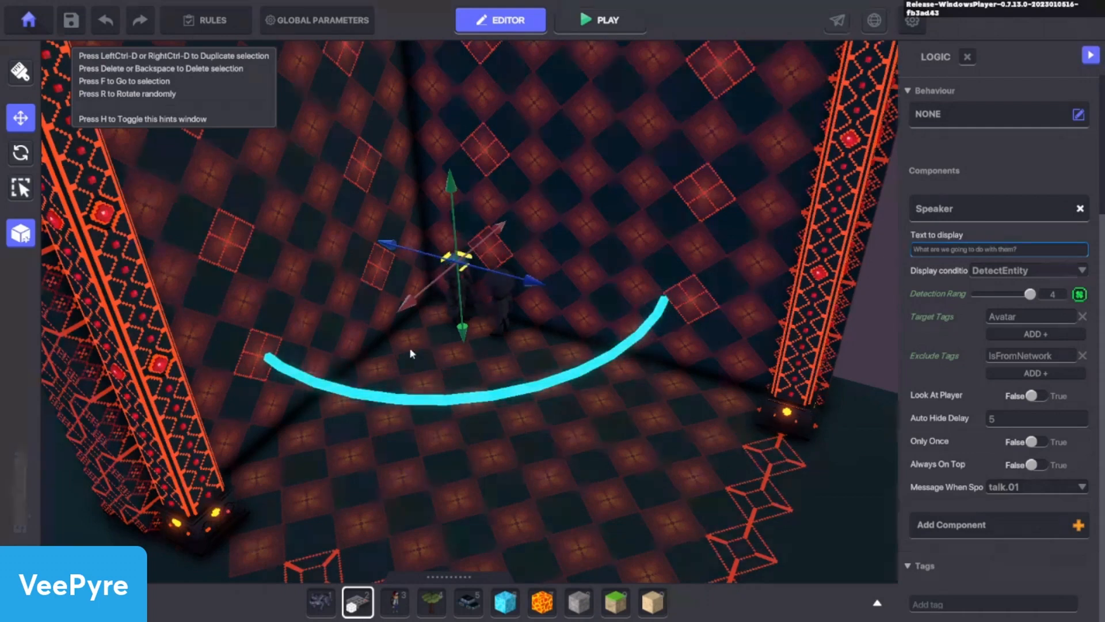
Duplicate the Speaker PROG and move the copy outside the red room, beside its outer wall
left_click(473, 314)
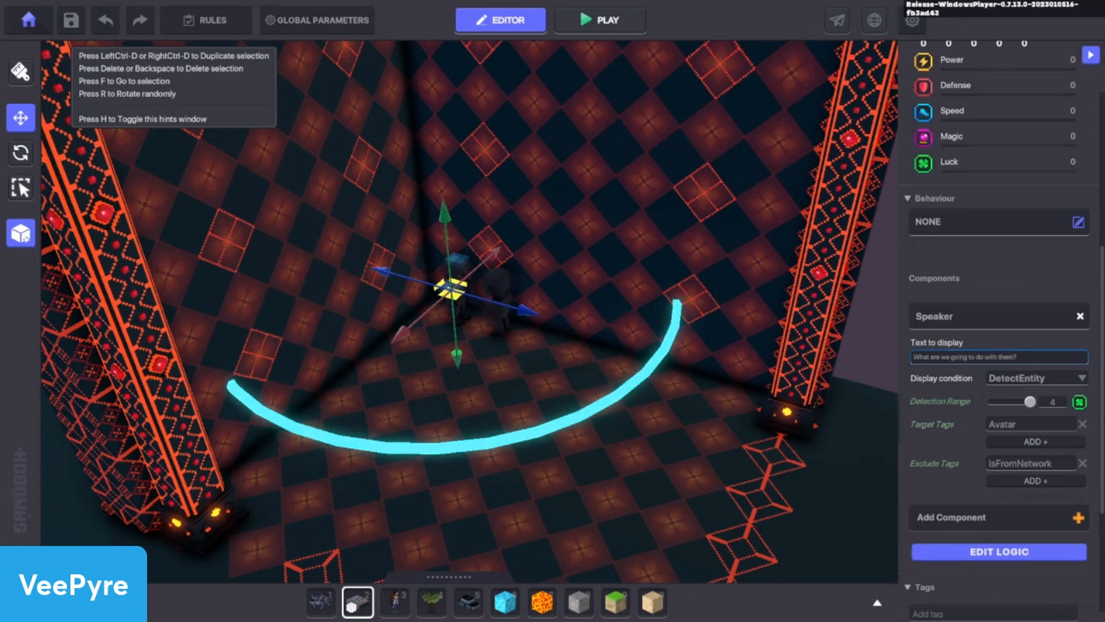
left_click(1066, 553)
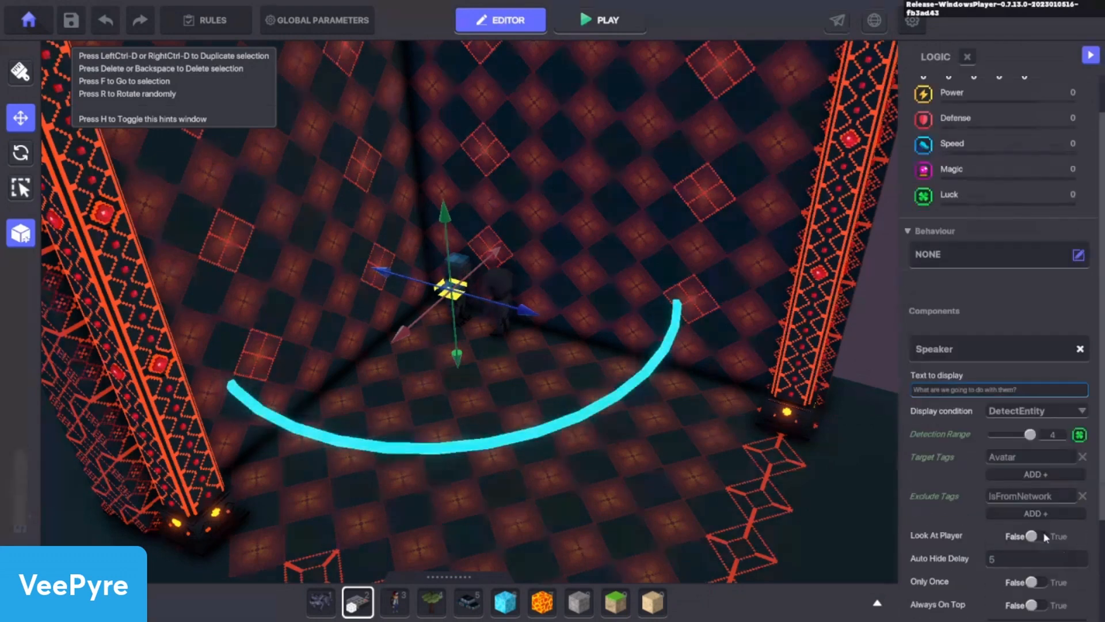
scroll(944, 524, "down", 1)
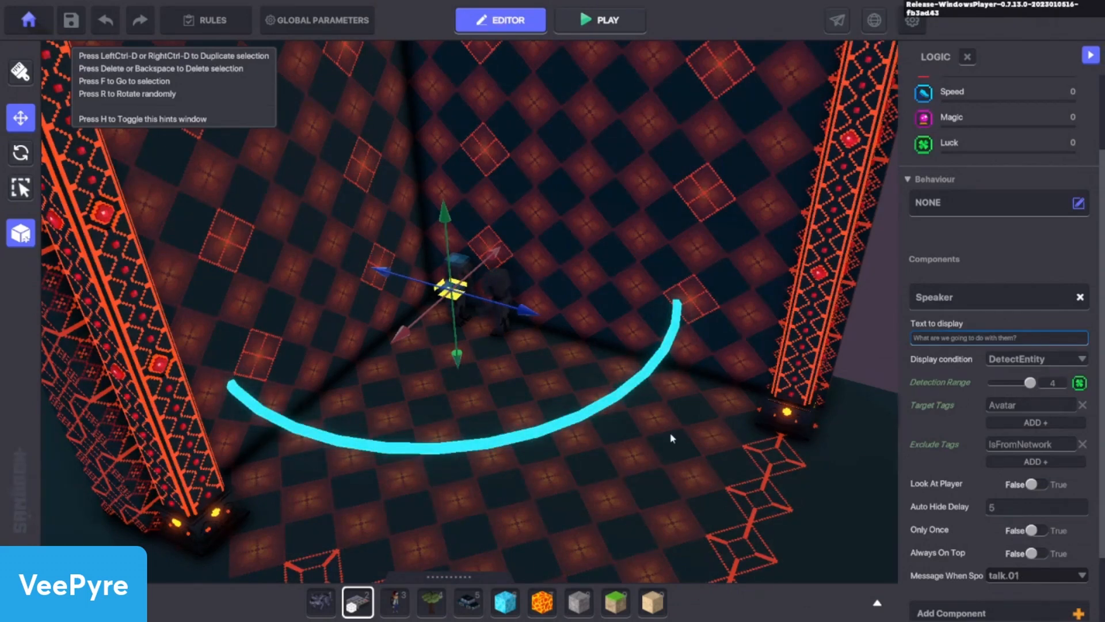
left_click_drag(450, 318, 190, 345)
key("a")
right_click_drag(269, 426, 291, 422)
Select the original Speaker PROG above the corner characters and add the tag "talk" to it
left_click(660, 250)
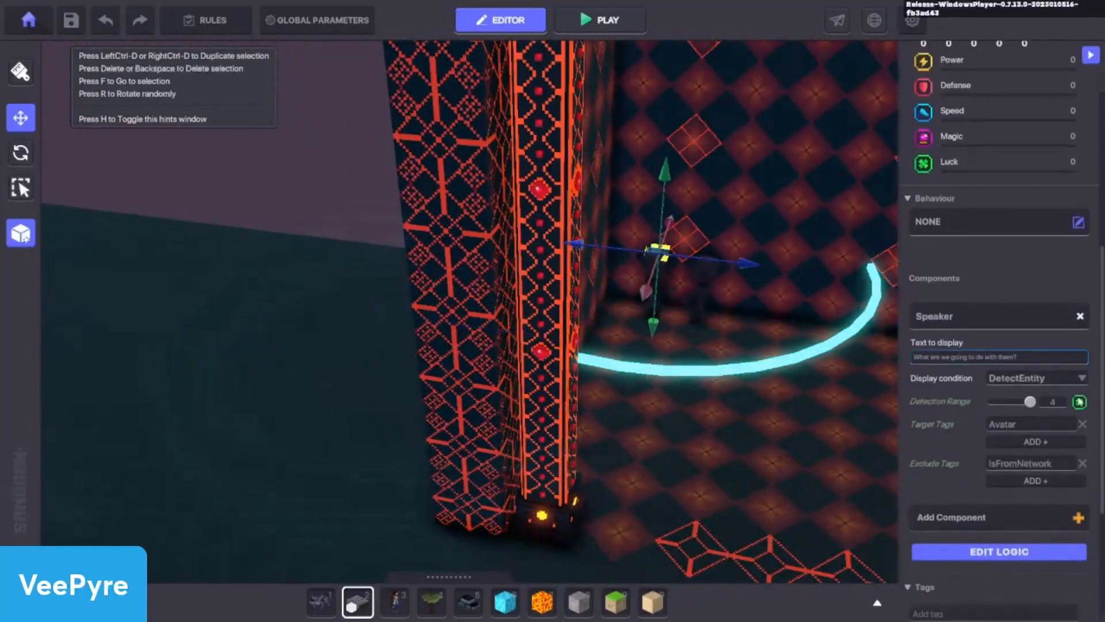
scroll(957, 495, "down", 5)
type("talk")
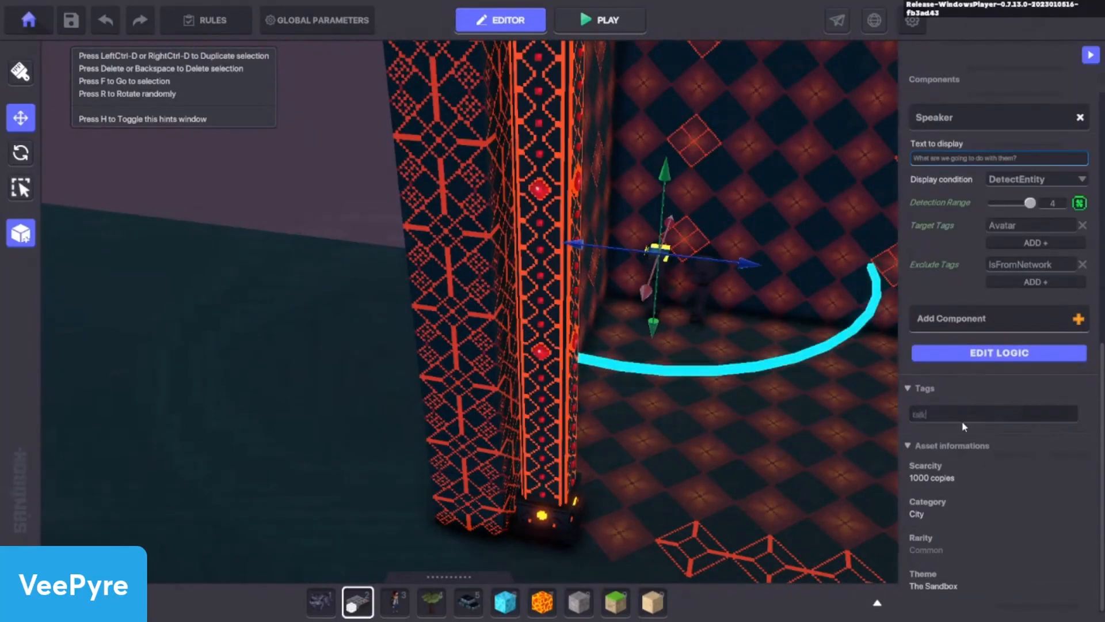
key("Return")
Remove the Speaker component from the PROG copy outside the red room
key("f")
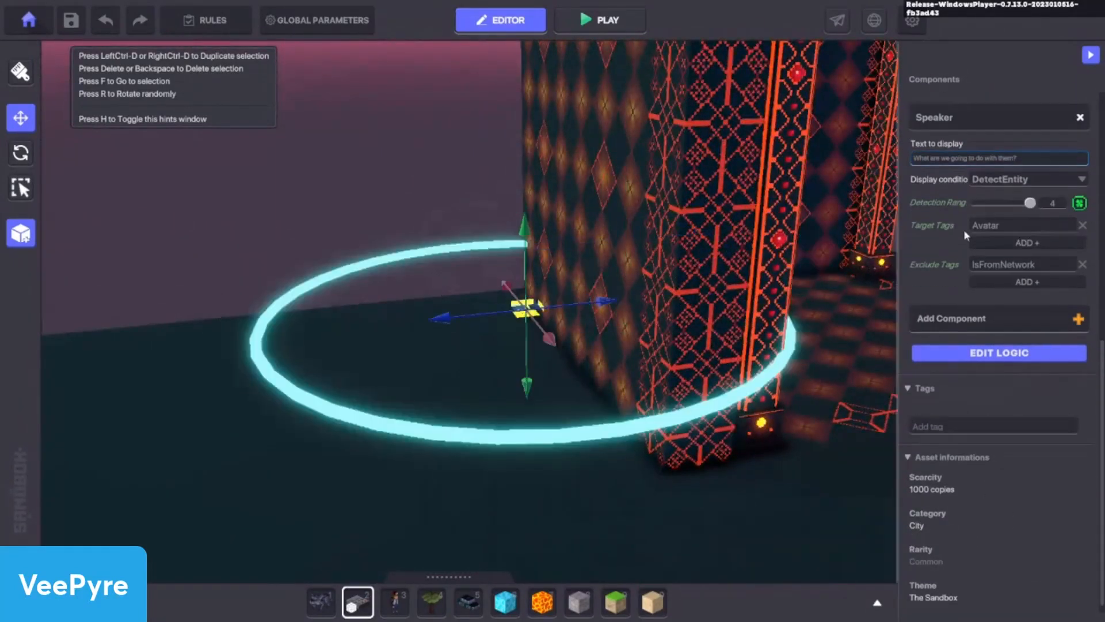
left_click(1080, 117)
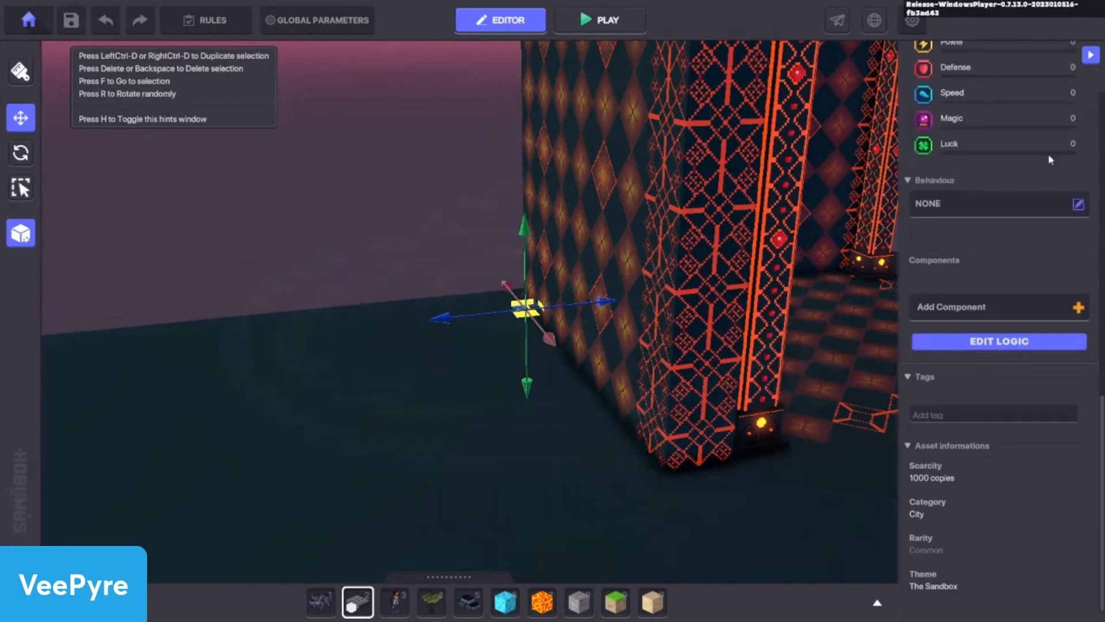
Add a Health component to the selected block outside the red room and open its logic settings
left_click(937, 313)
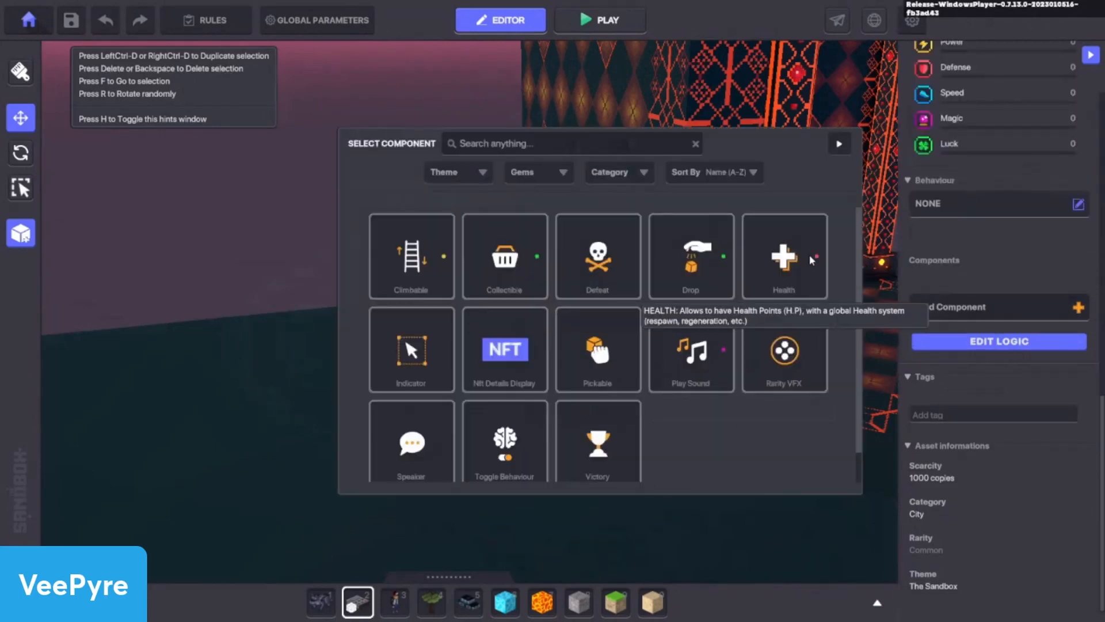
left_click(785, 255)
left_click(1014, 396)
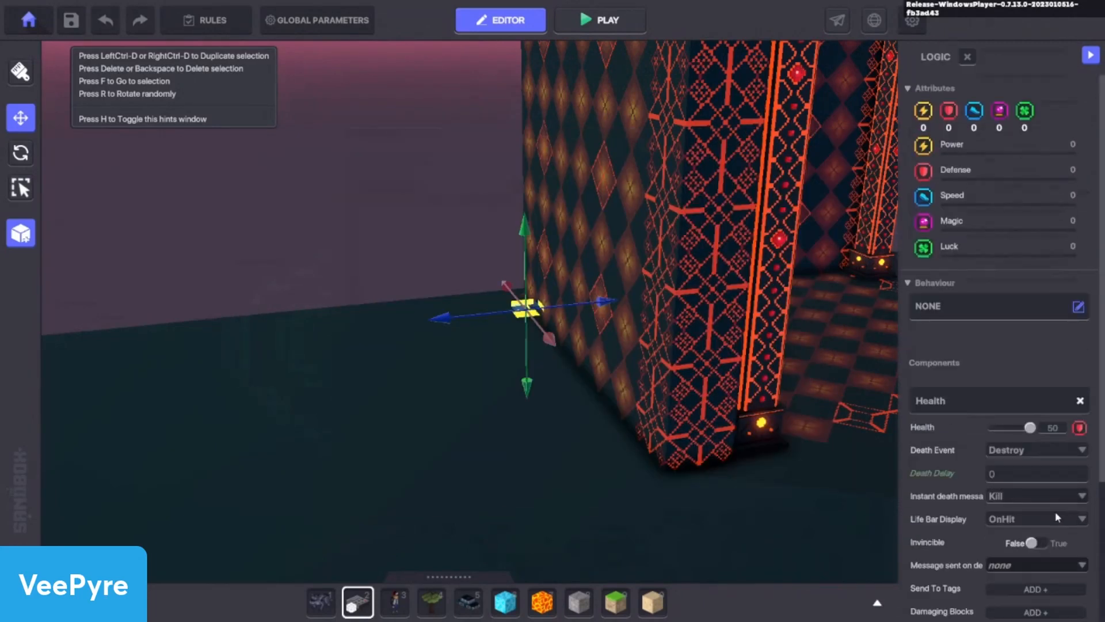
Set the death event of the block's Health component to Reset
middle_click_drag(797, 424, 898, 386)
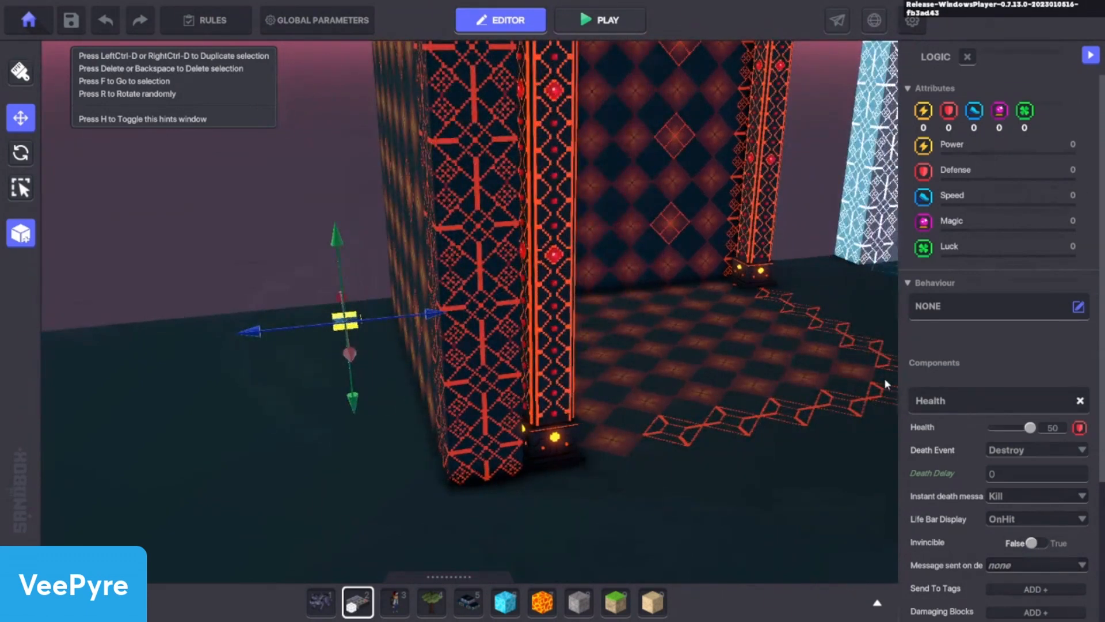
right_click_drag(772, 448, 692, 442)
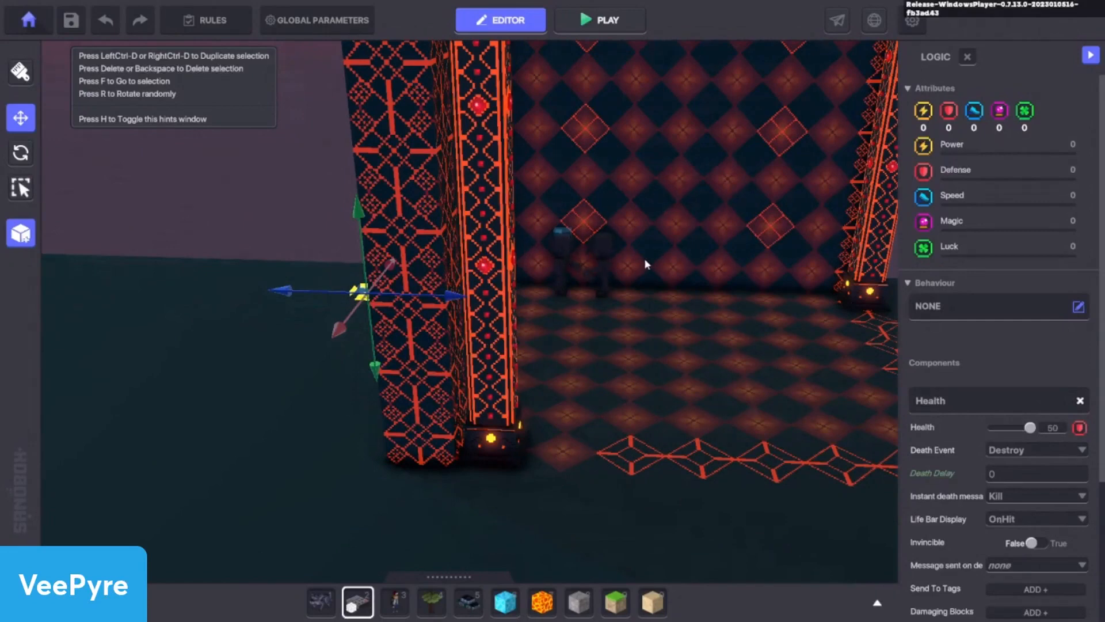
right_click_drag(423, 398, 518, 408)
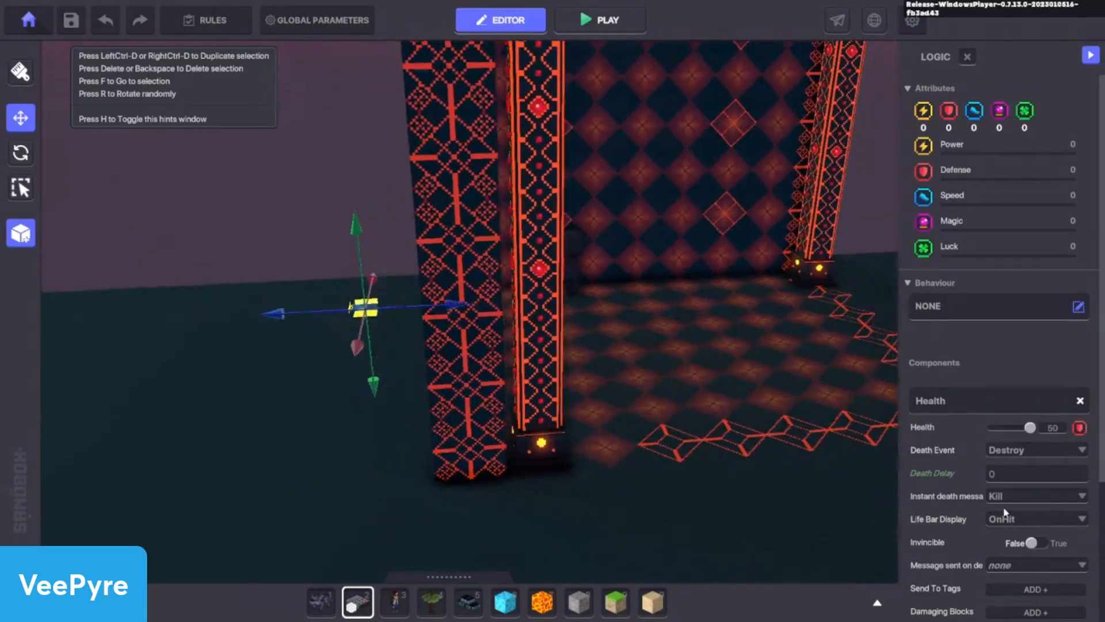
scroll(1000, 490, "down", 3)
scroll(1000, 488, "down", 1)
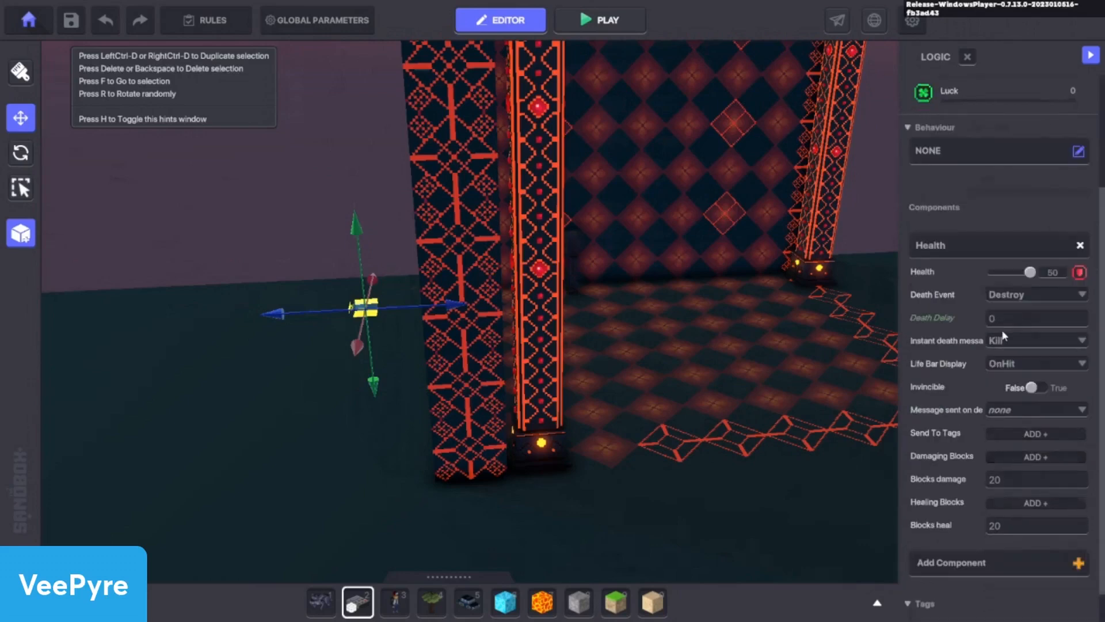
left_click(1014, 316)
left_click(1002, 295)
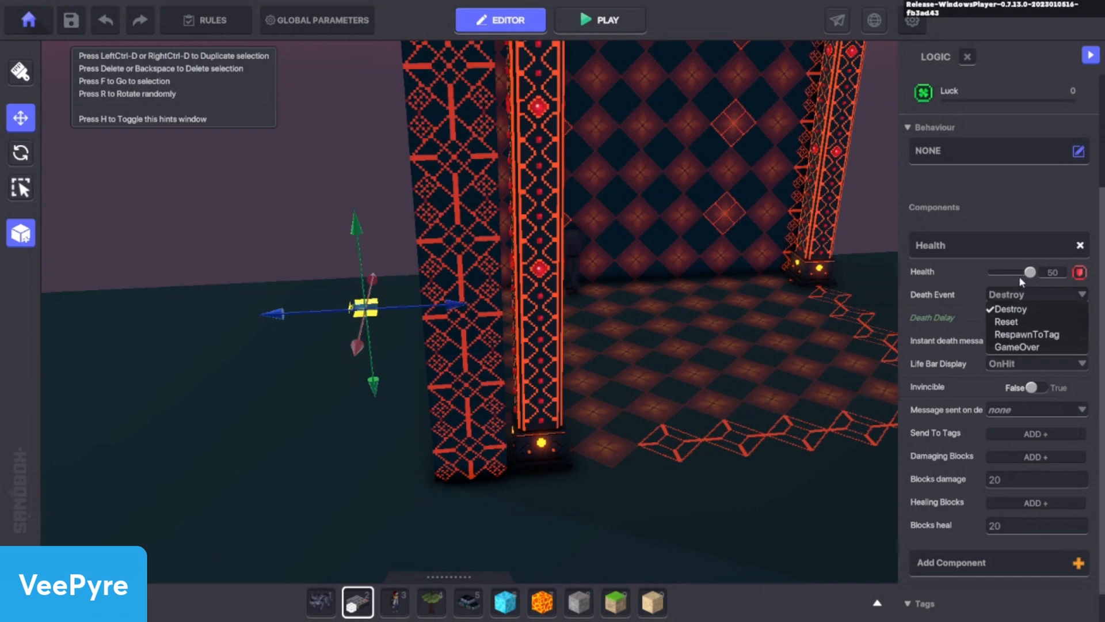
left_click(1018, 322)
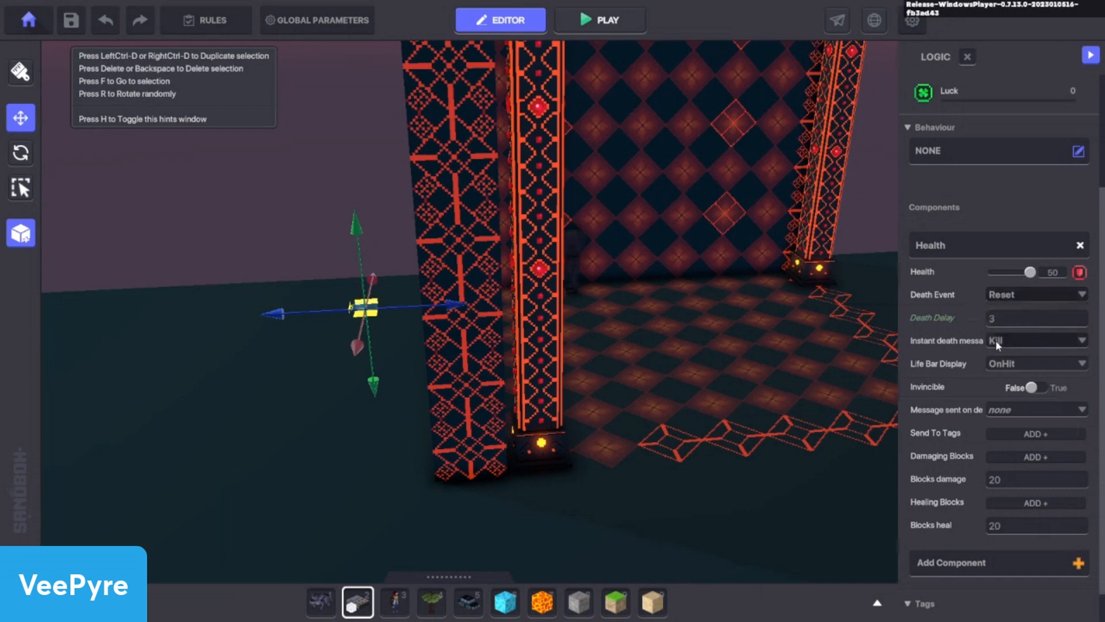
Set the Health component's instant death message to talk.01 and create talk.01.2 as the message sent on death
left_click(1019, 342)
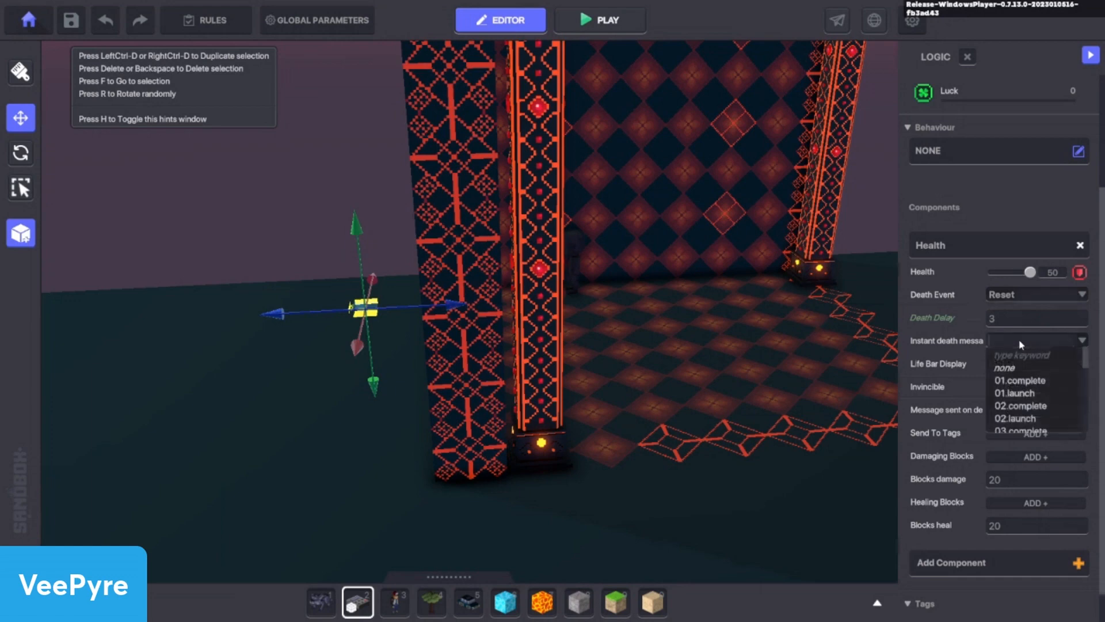
type("talk.01")
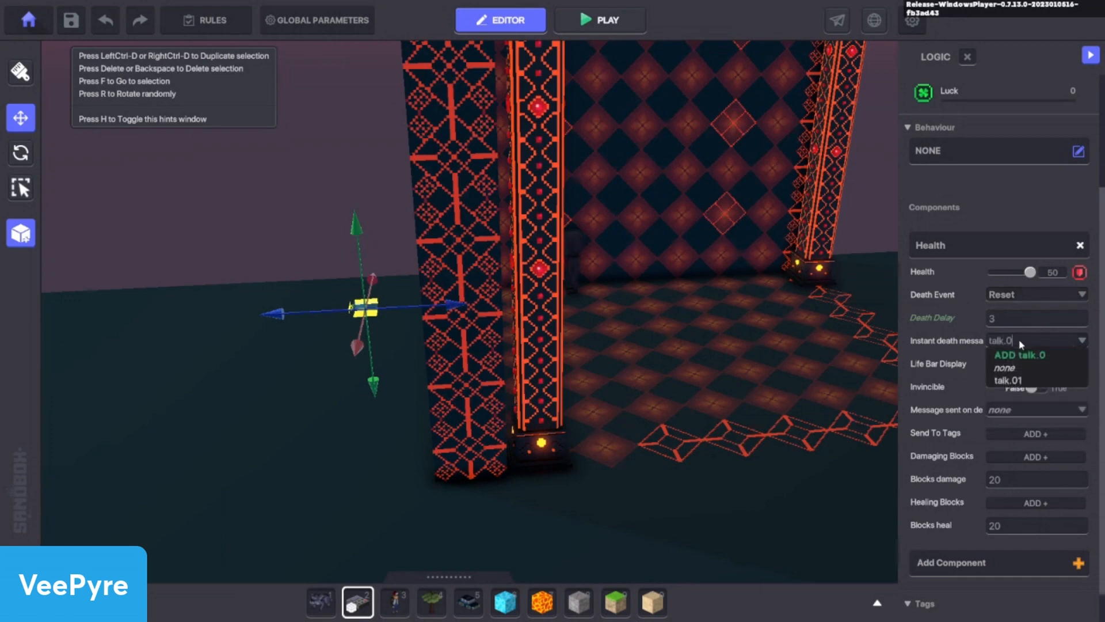
left_click(1026, 379)
mouse_move(925, 364)
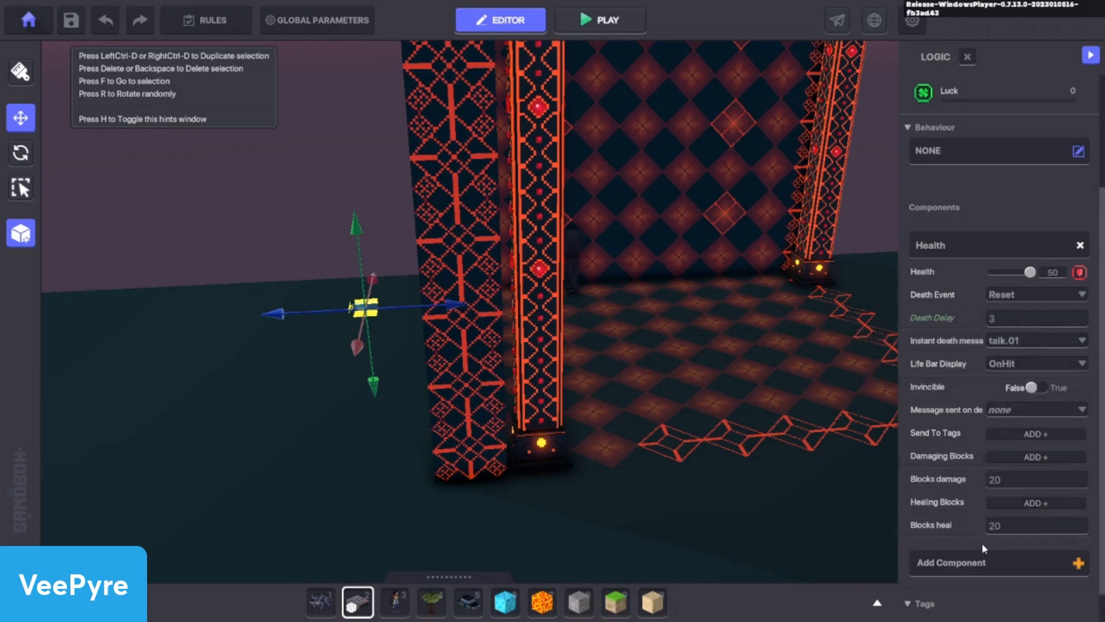
left_click(1053, 410)
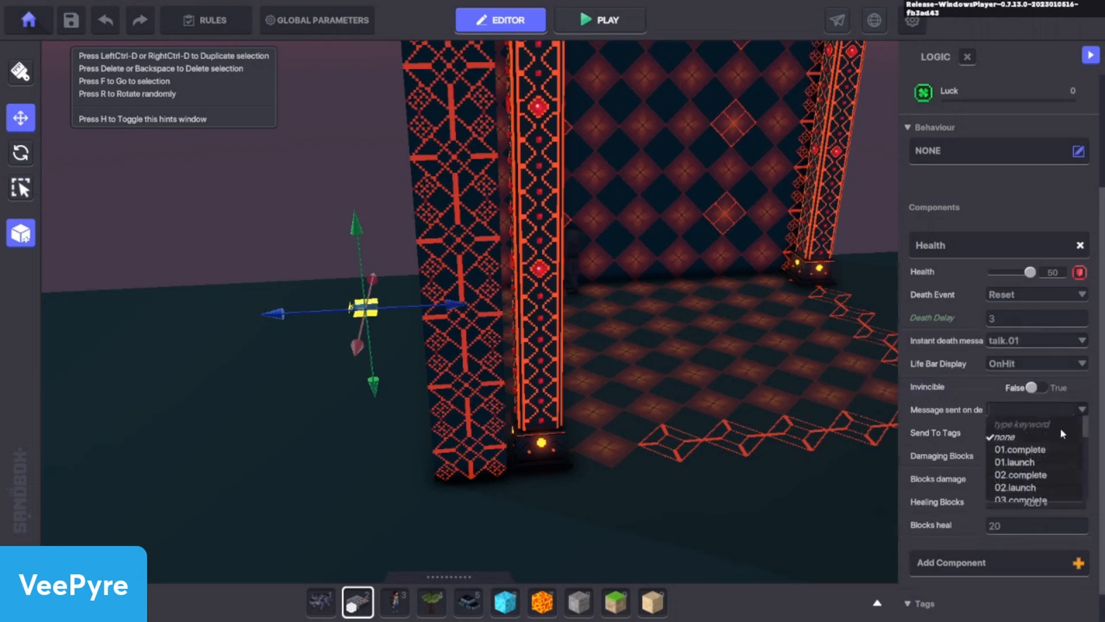
type("talk")
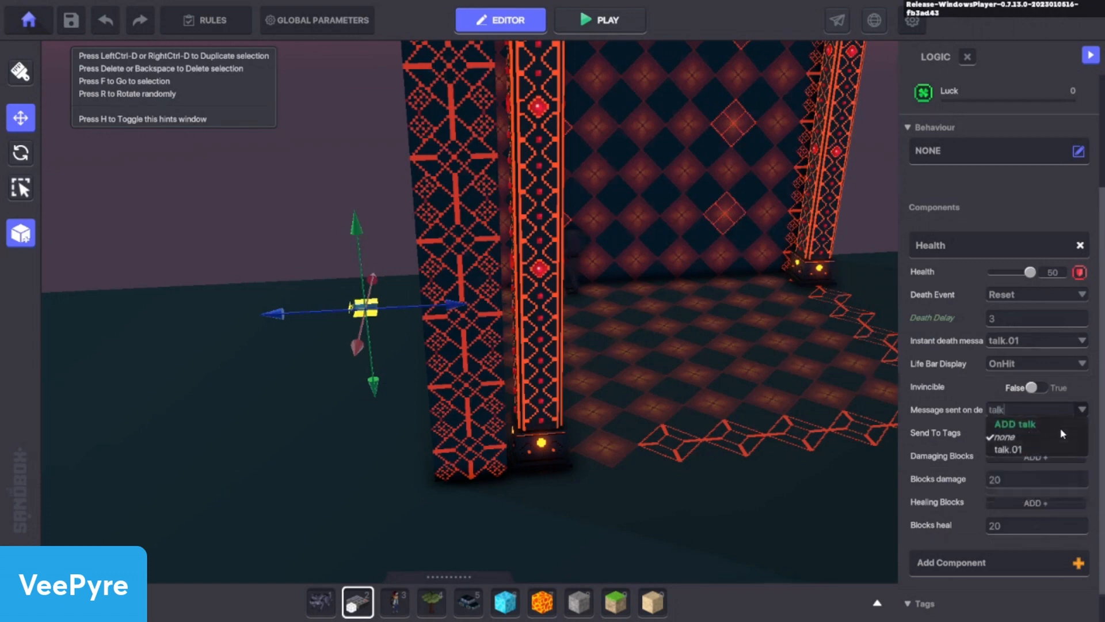
type(".01.2")
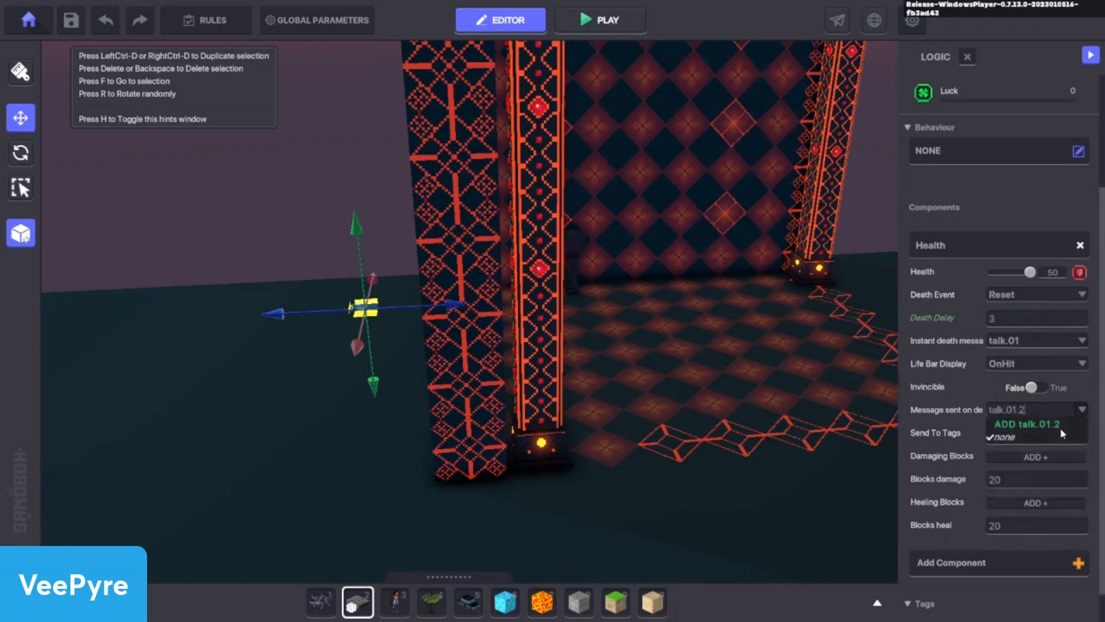
left_click(1055, 425)
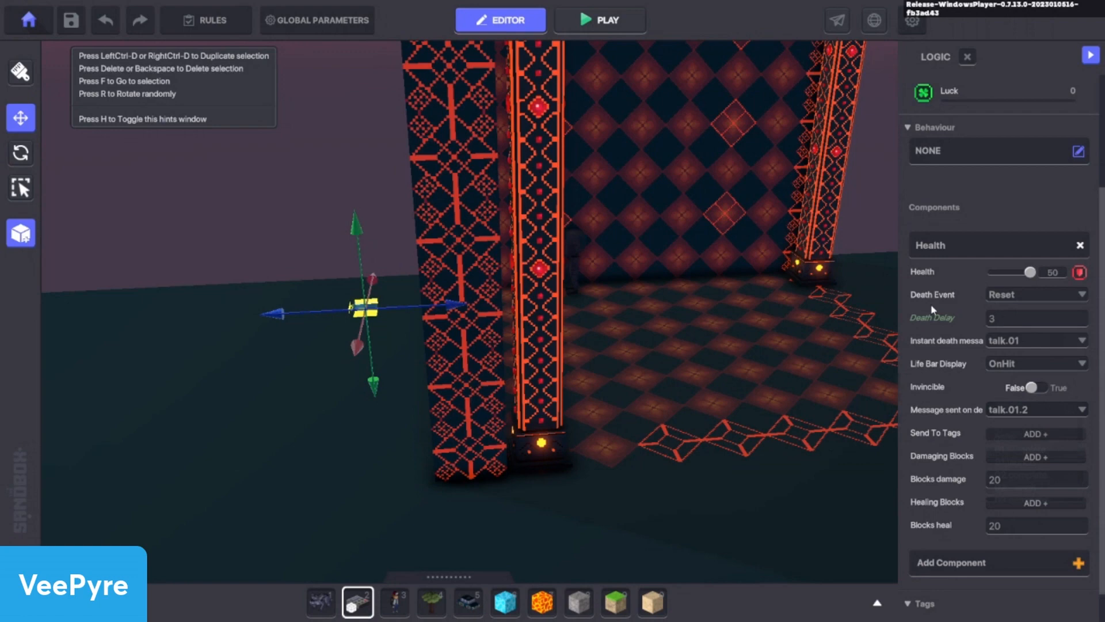
Make the Speaker on the red room character farther from the corner display on WaitForMessage, requiring the message talk.01.2
right_click_drag(734, 249, 665, 253)
left_click(616, 219)
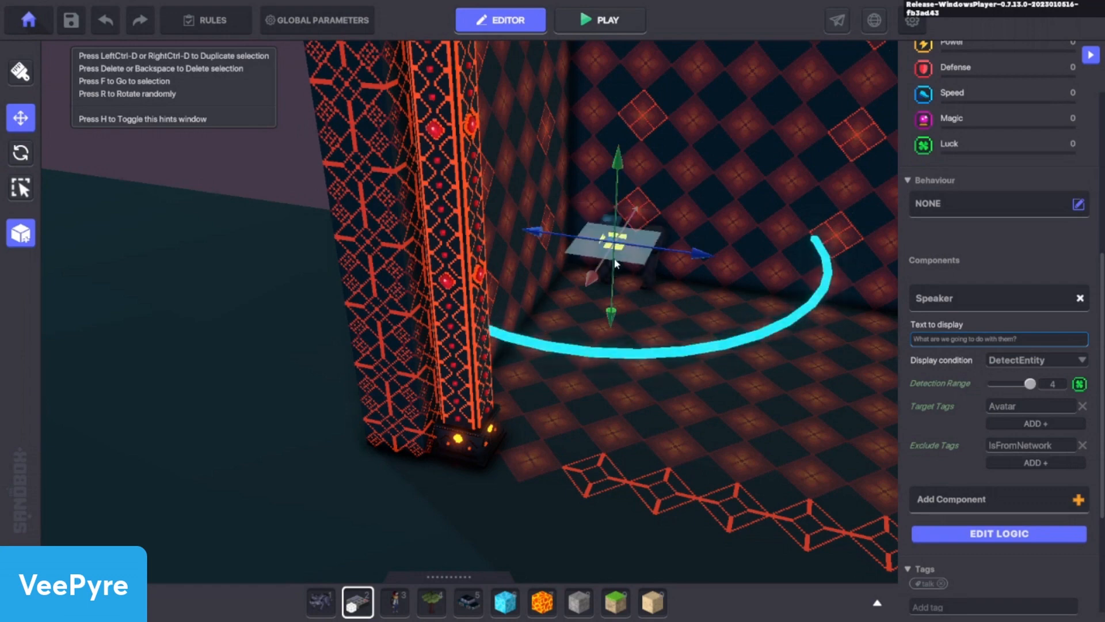
left_click_drag(618, 257, 656, 233)
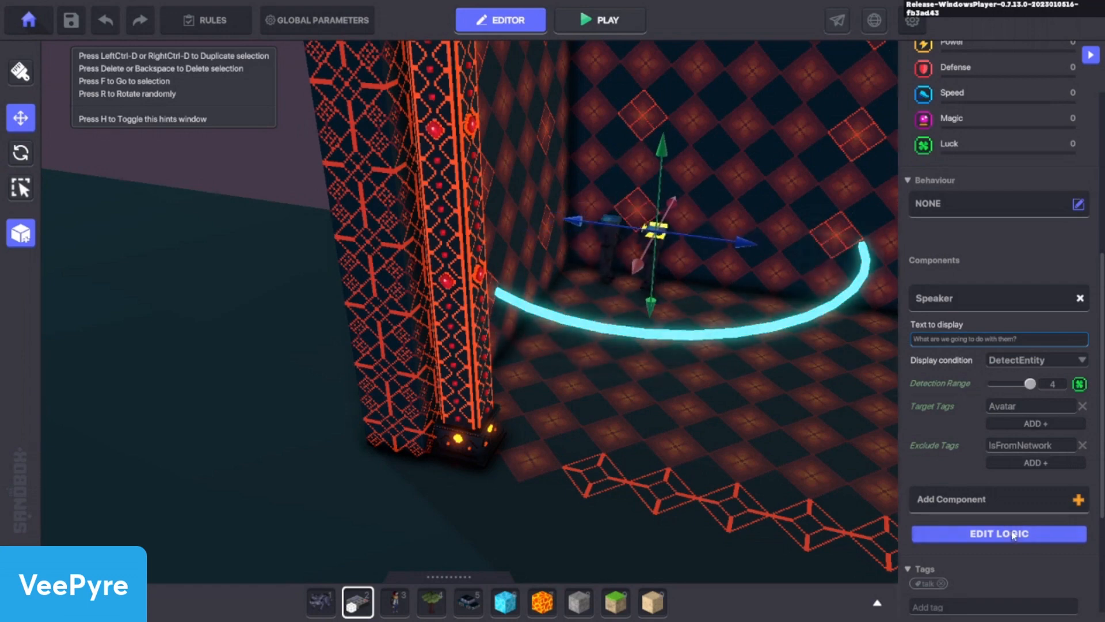
scroll(1016, 374, "up", 2)
scroll(1022, 489, "down", 2)
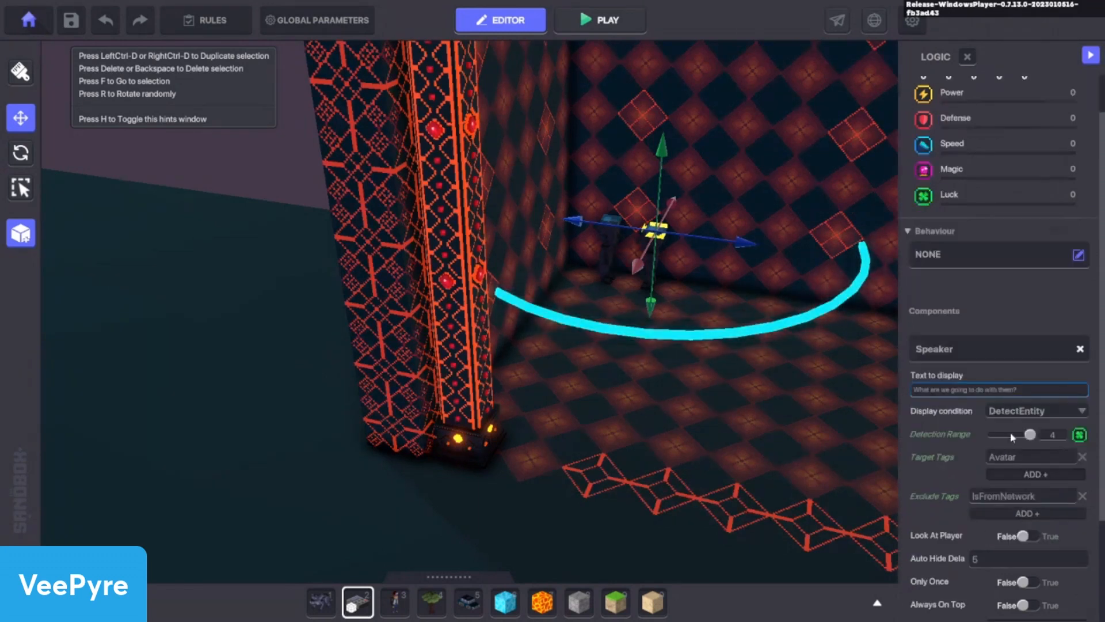
left_click(1023, 412)
left_click(1030, 438)
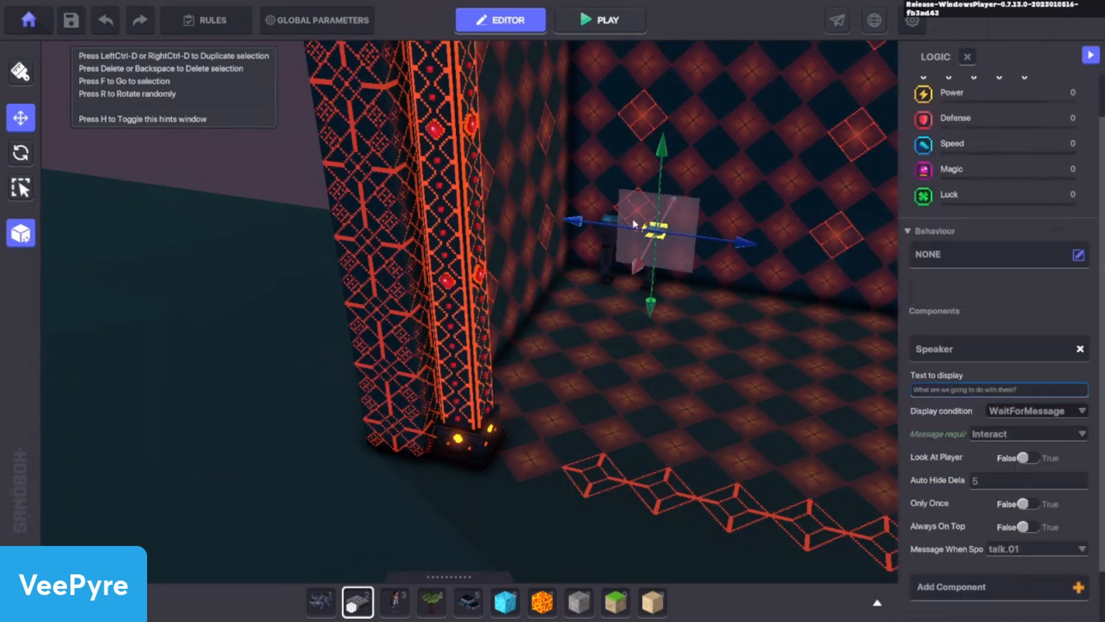
left_click(1006, 438)
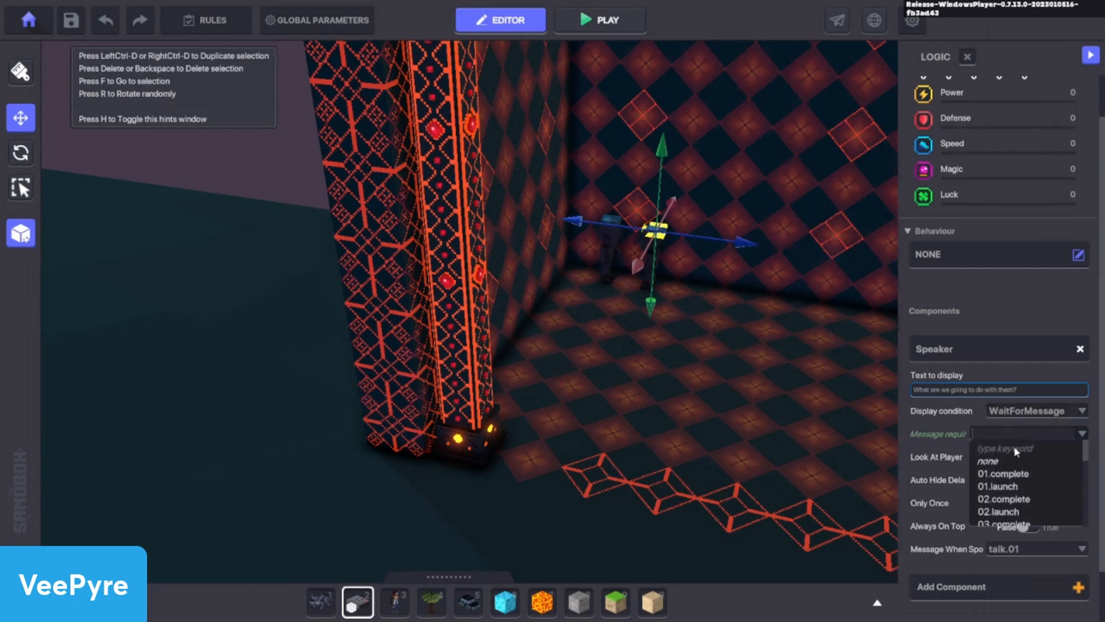
type("talk.0")
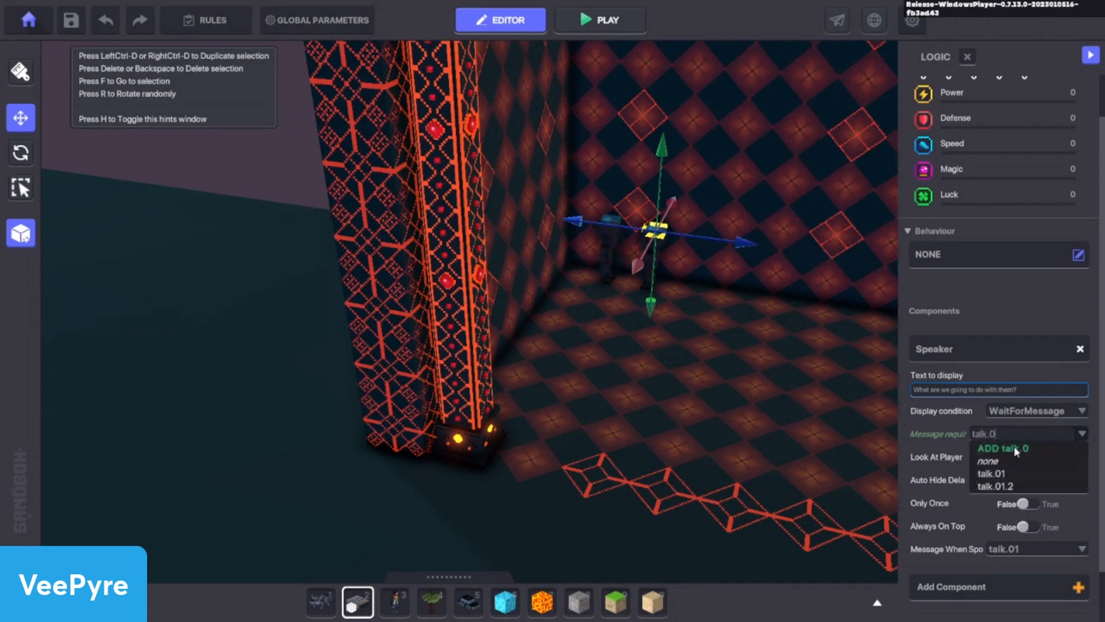
left_click(1013, 486)
scroll(1024, 502, "down", 1)
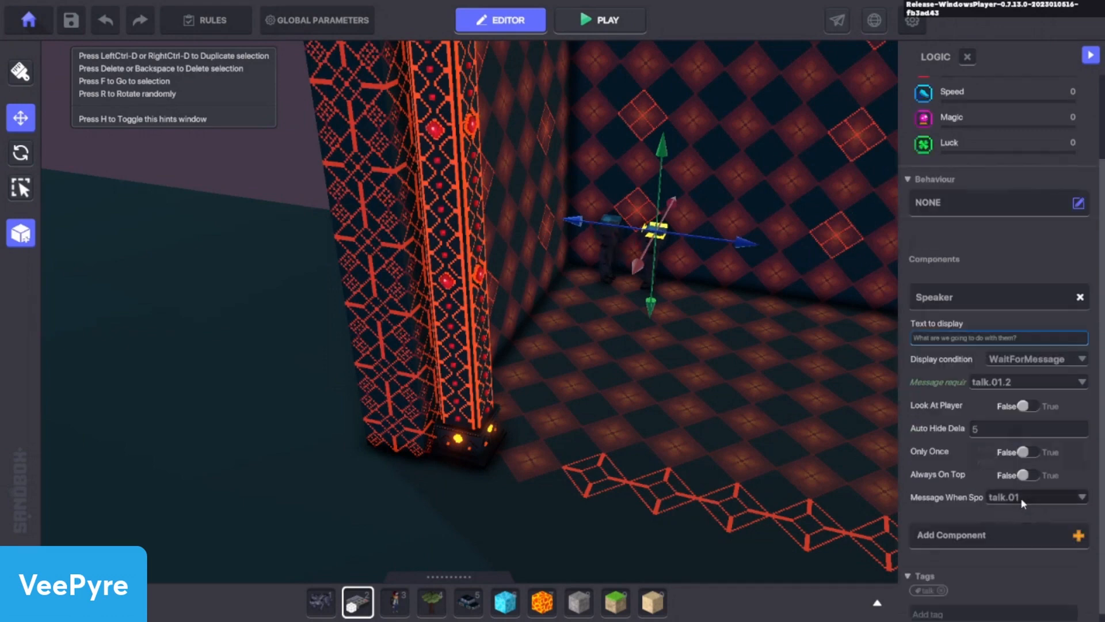
Create talk.02 and assign it as the message this character's Speaker sends when spoken
left_click(1005, 499)
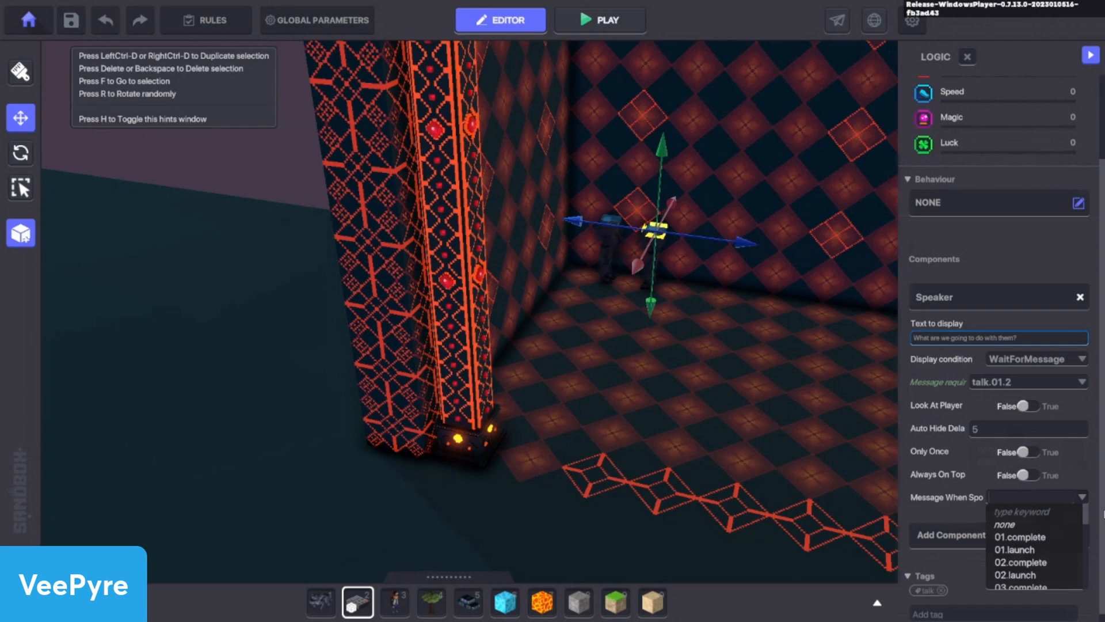
type("tal")
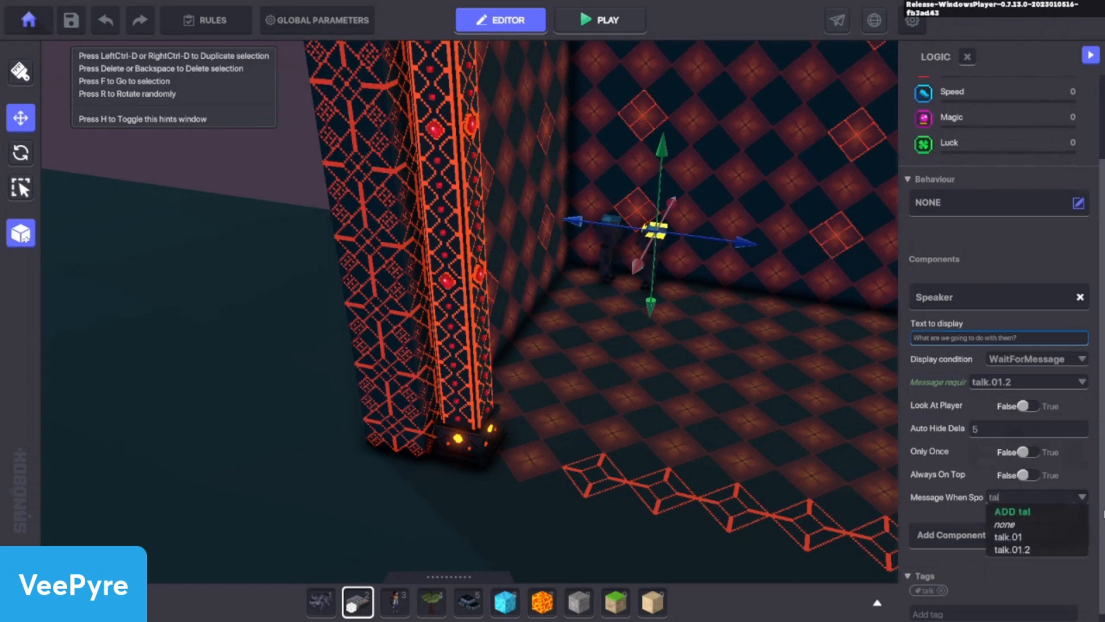
type("k.02")
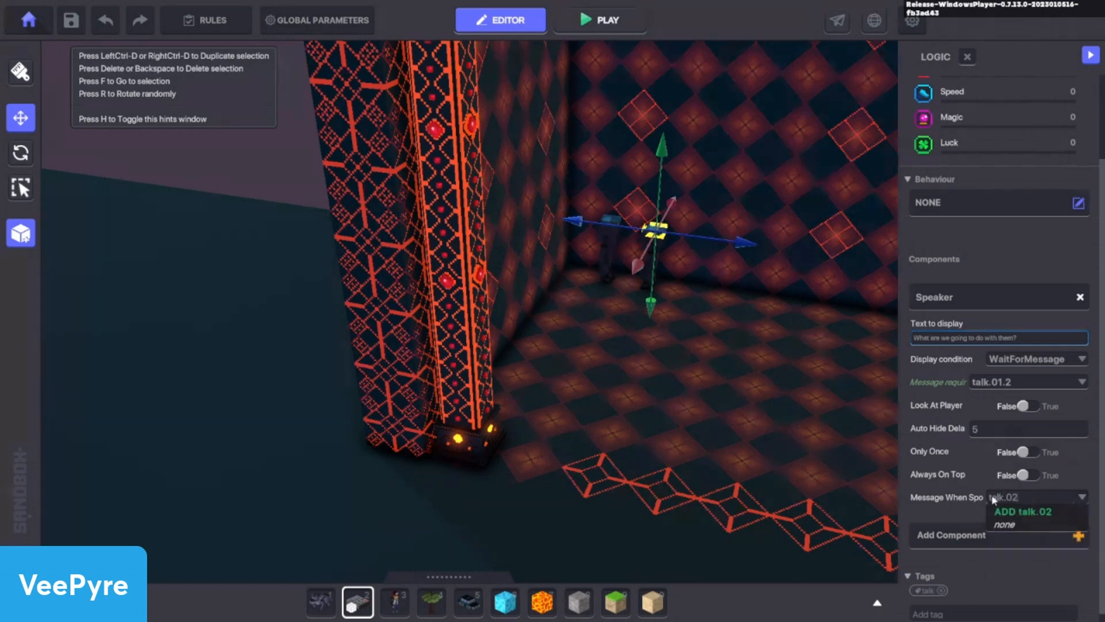
left_click(1032, 513)
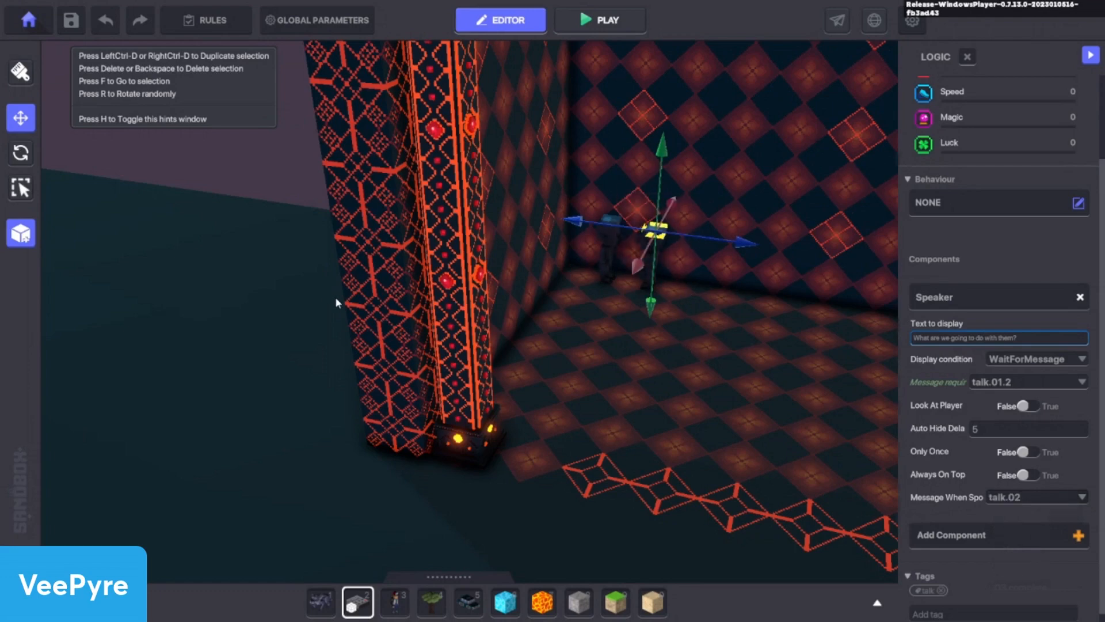
Play-test the experience by walking the avatar into the red room to check the conversation
left_click(657, 423)
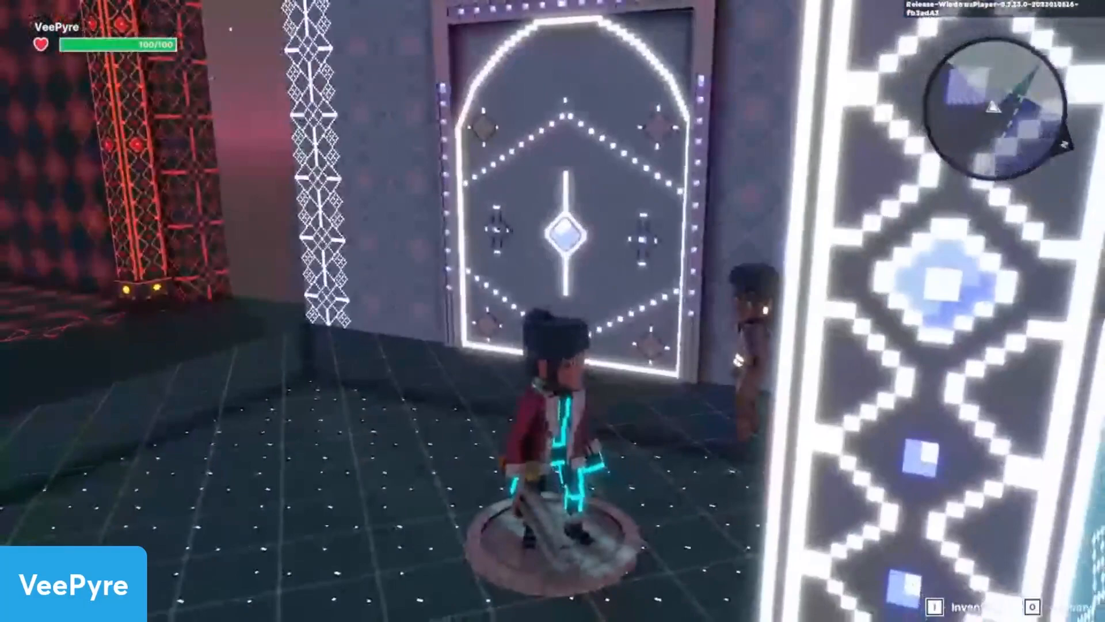
key("w")
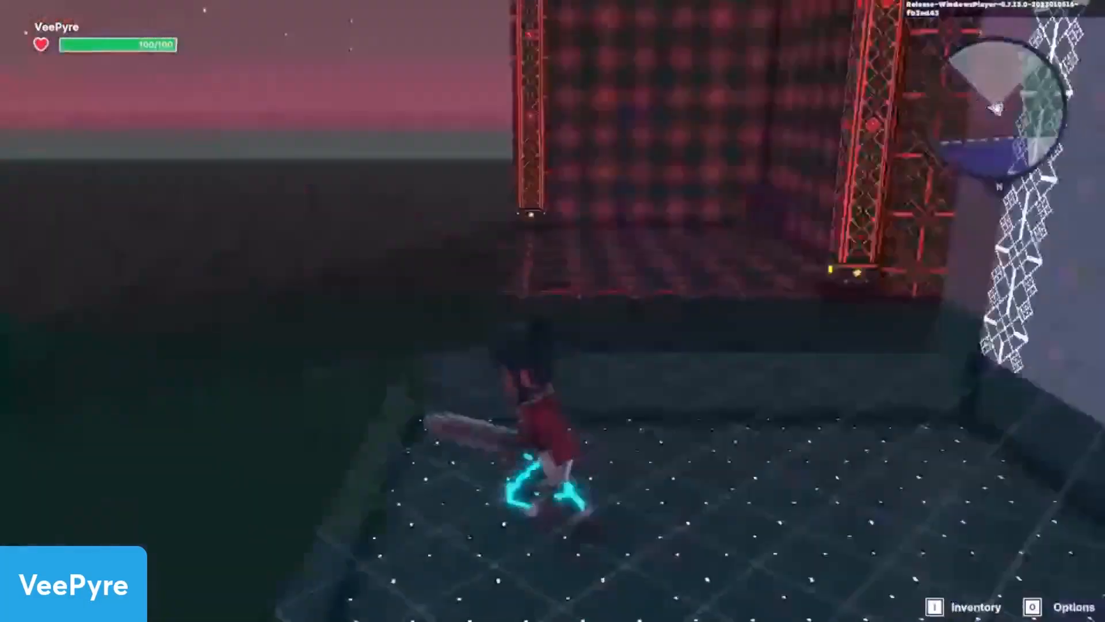
key("w")
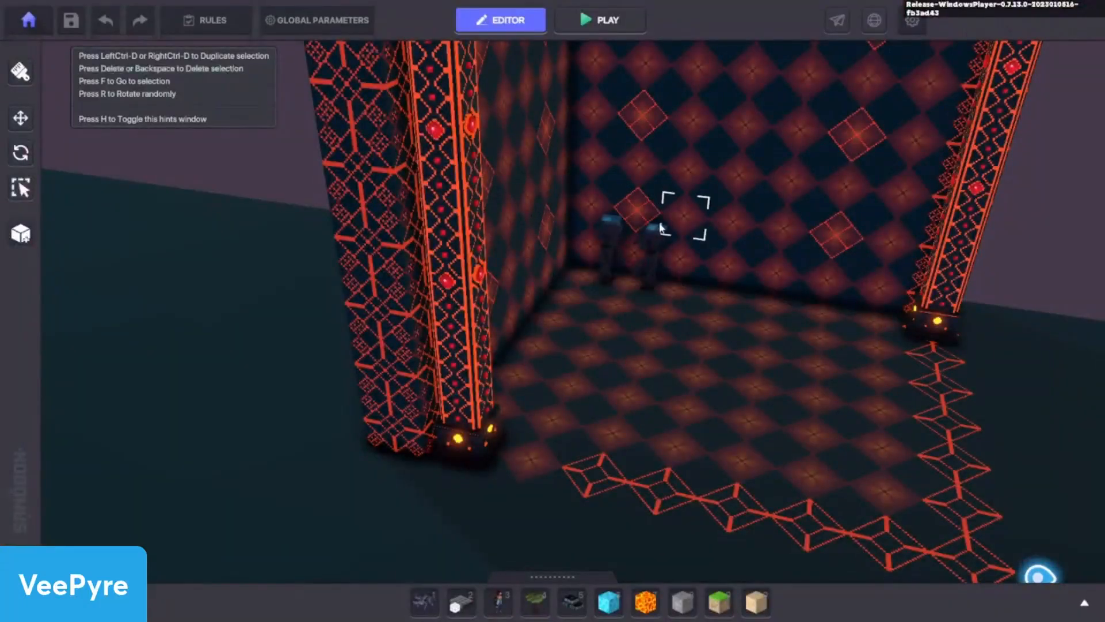
Replace the Speaker text of the PROG character that waits for talk.01.2 with "Let's kill them!"
left_click(661, 228)
left_click(662, 233)
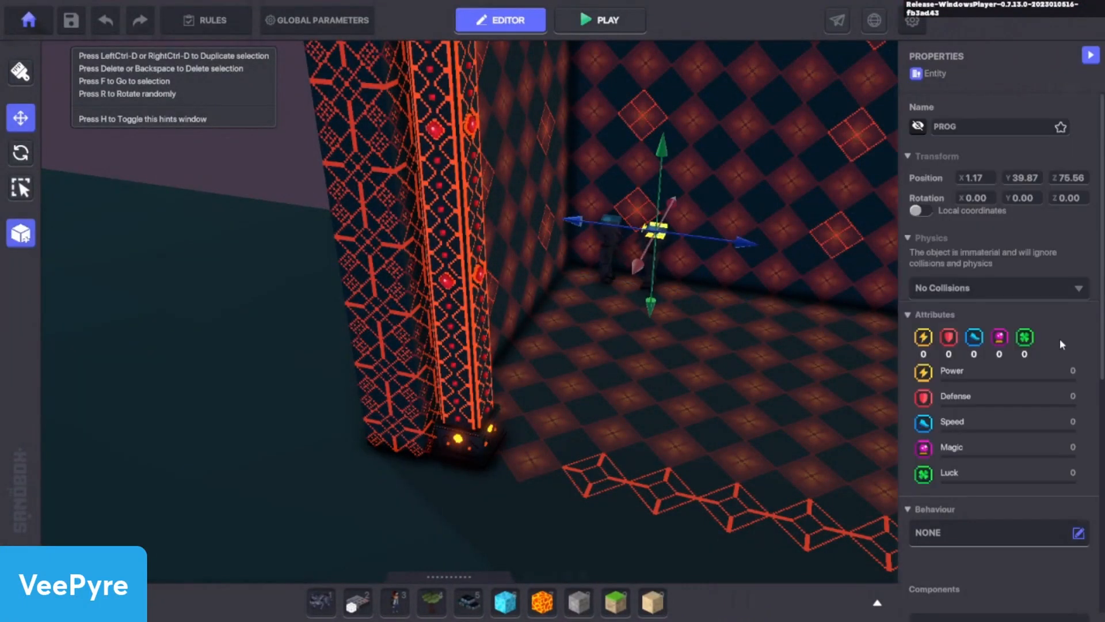
scroll(1054, 356, "down", 3)
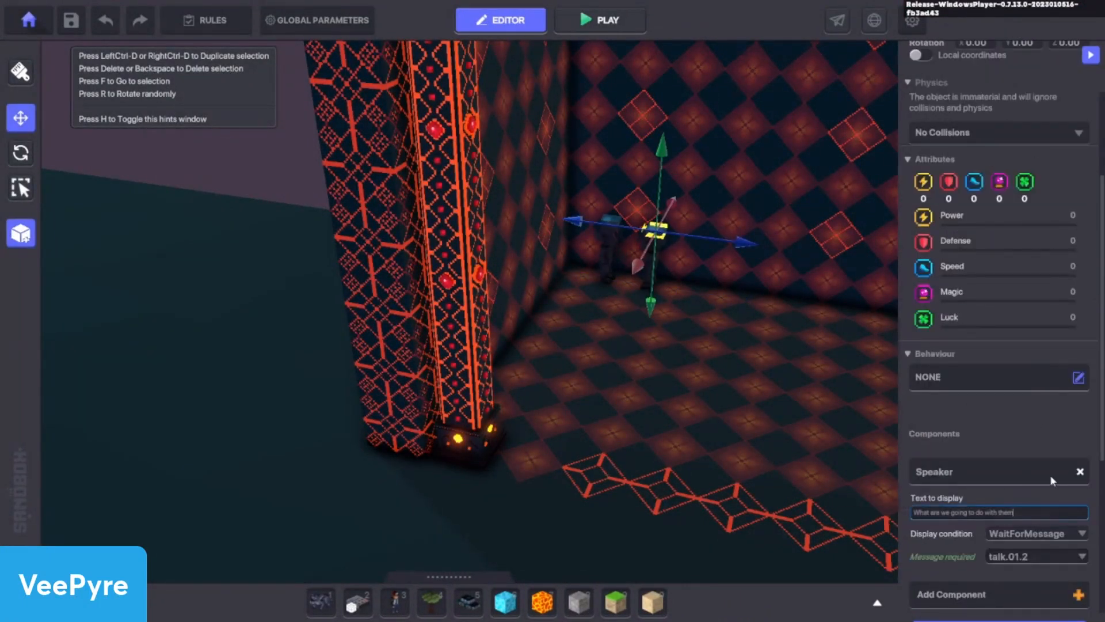
key("BackSpace")
key("BackSpace")
key("BackSpace")
key("BackSpace")
key("BackSpace")
key("BackSpace")
key("BackSpace")
key("BackSpace")
key("BackSpace")
key("BackSpace")
key("BackSpace")
key("BackSpace")
key("BackSpace")
key("BackSpace")
key("BackSpace")
key("BackSpace")
key("BackSpace")
key("BackSpace")
key("BackSpace")
key("BackSpace")
type("Let's kill them!")
Play-test the edited conversation in the red room, return to editing and reselect the PROG character that waits for talk.01.2
left_click(720, 389)
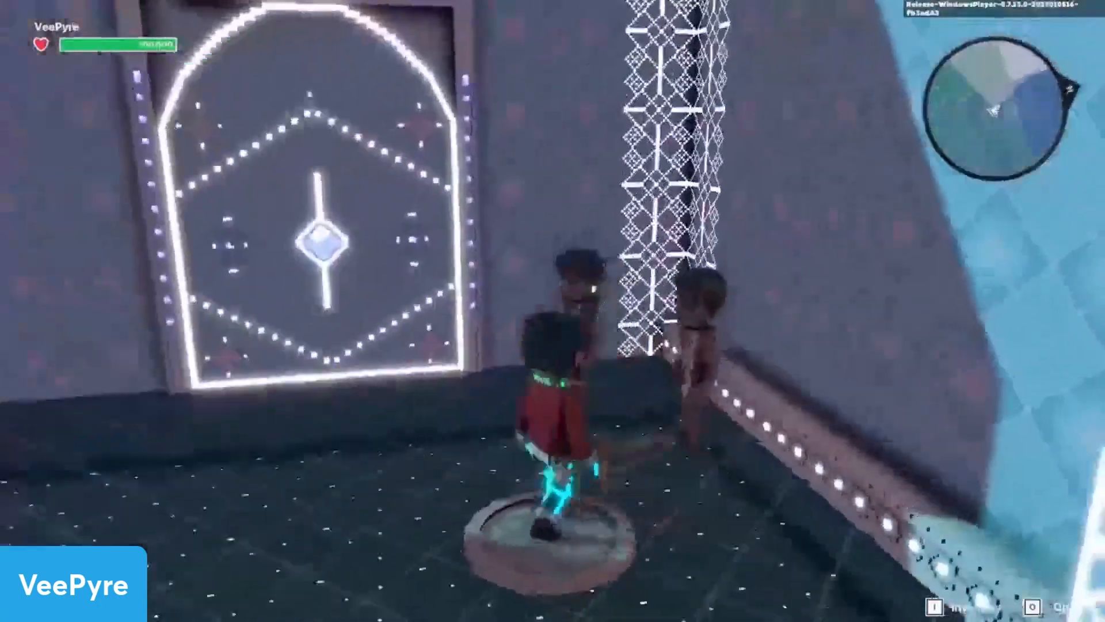
key("w")
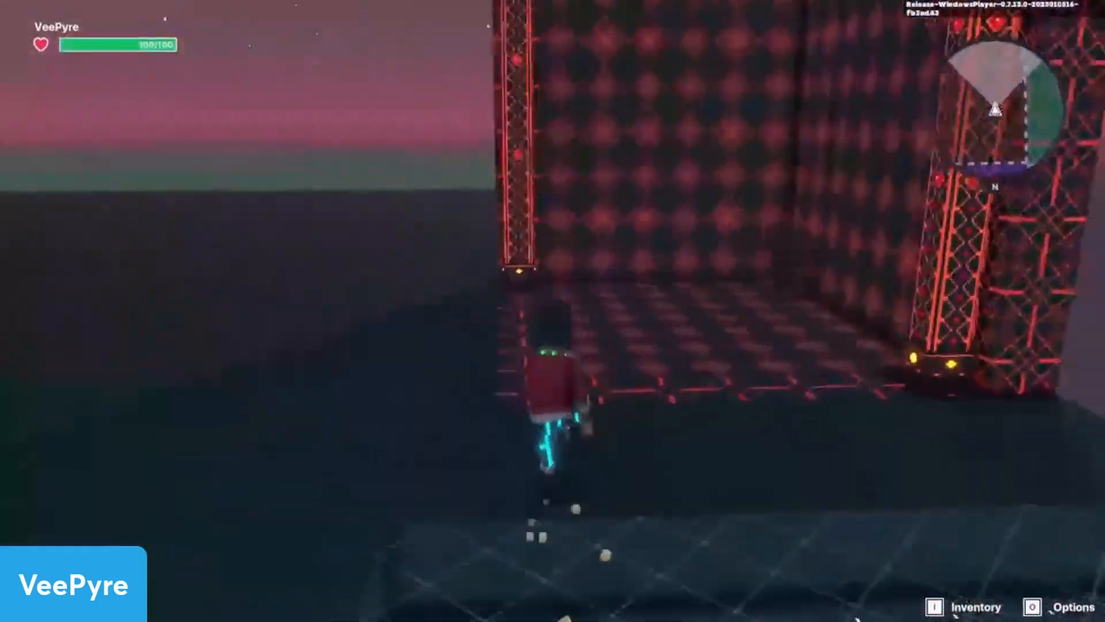
key("s")
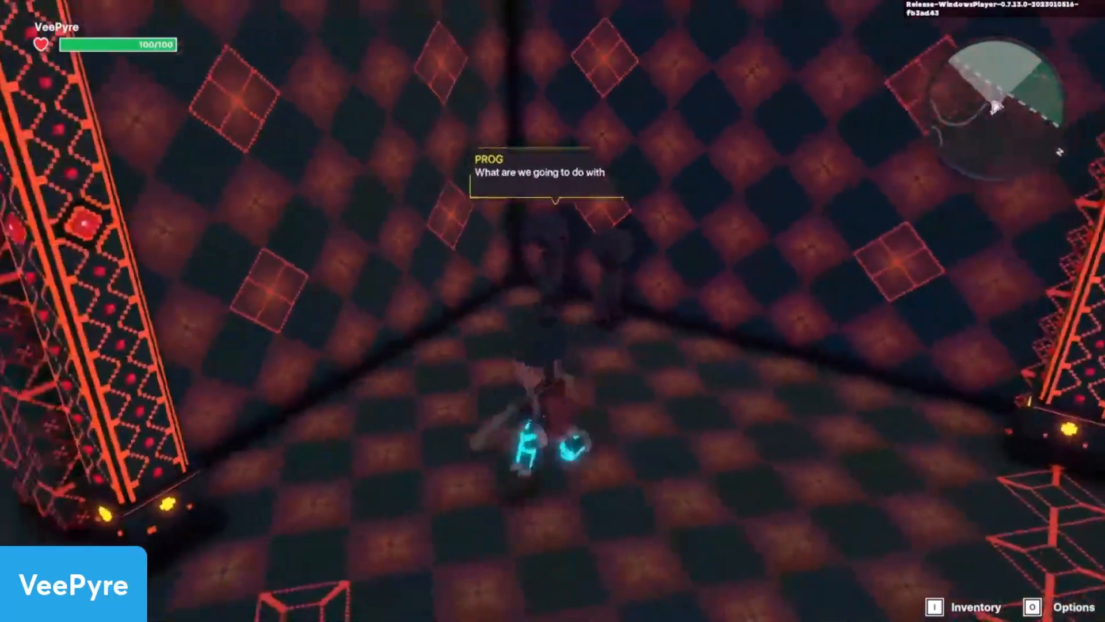
key("Escape")
left_click(656, 230)
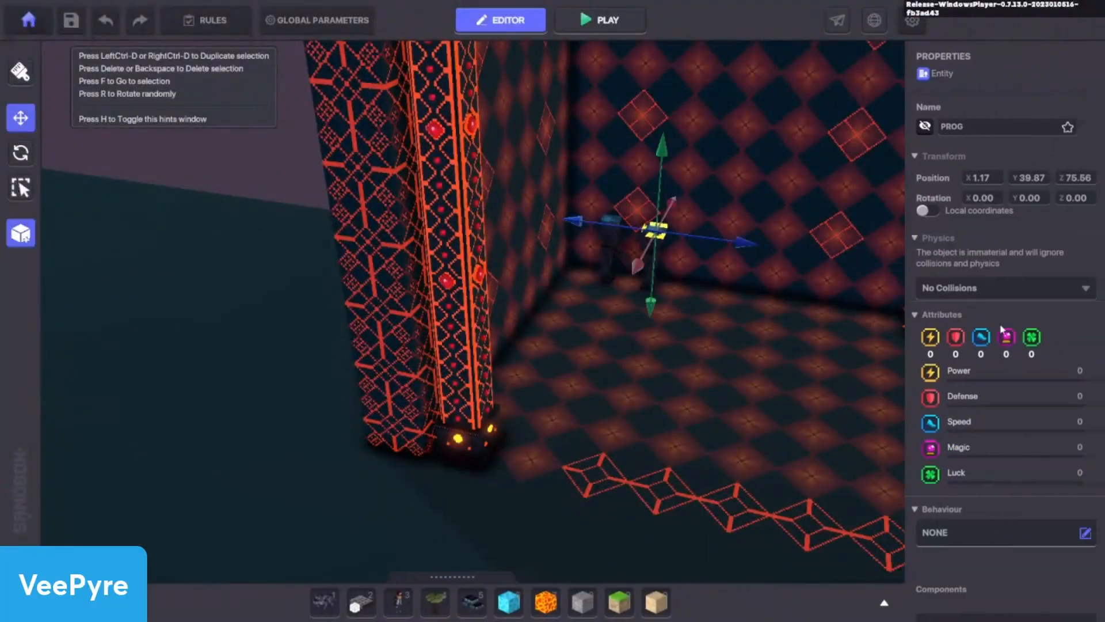
Add the tag talk to the recipients of the Health relay block's death message talk.01.2
scroll(984, 388, "down", 5)
right_click_drag(320, 377, 424, 320)
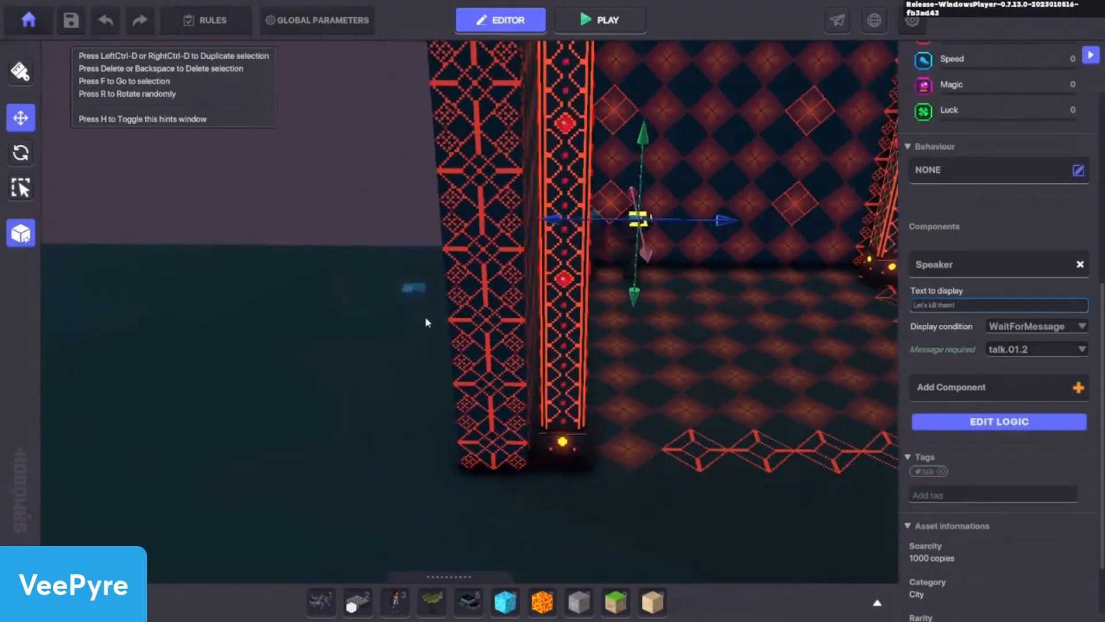
left_click(413, 290)
left_click(1000, 364)
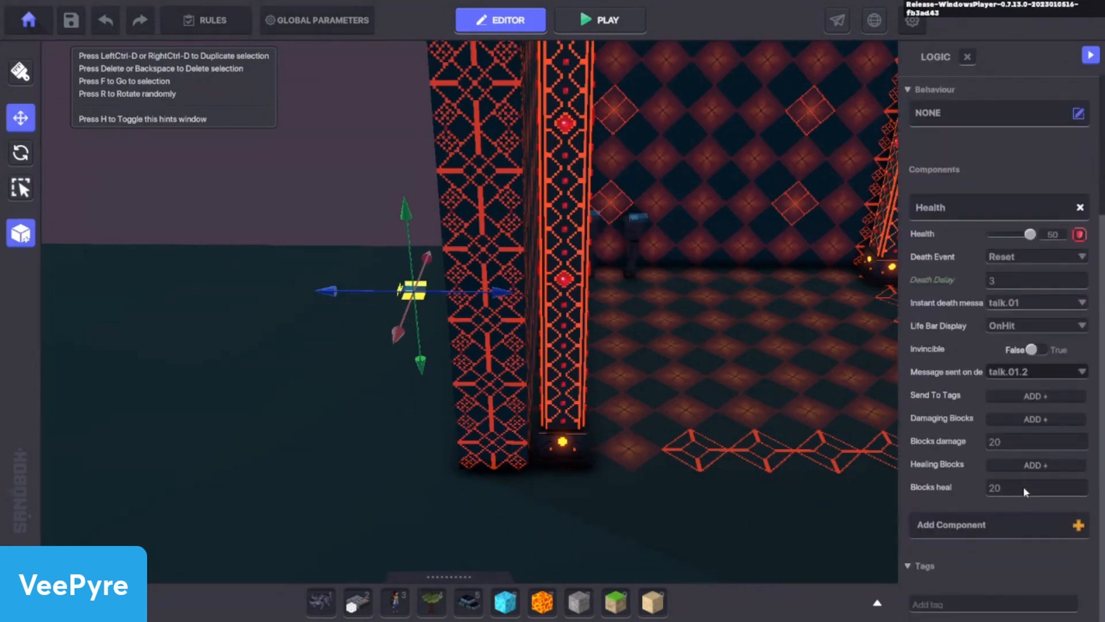
left_click(1002, 395)
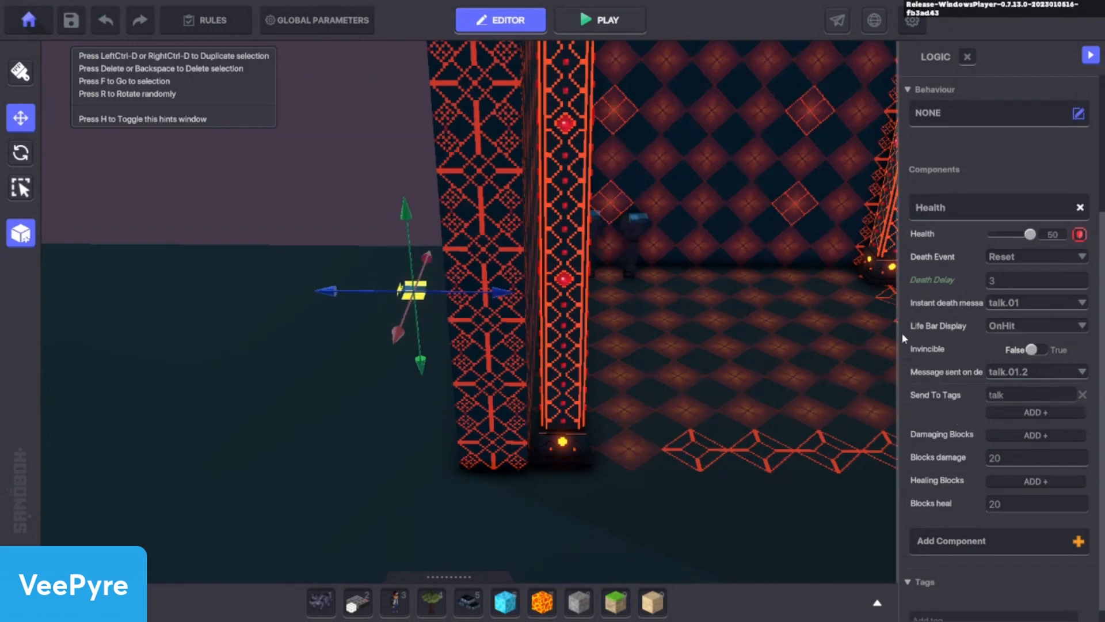
Check the Speaker logic of the PROG character that says "Let's kill them!" in the red room
left_click(638, 219)
left_click(942, 421)
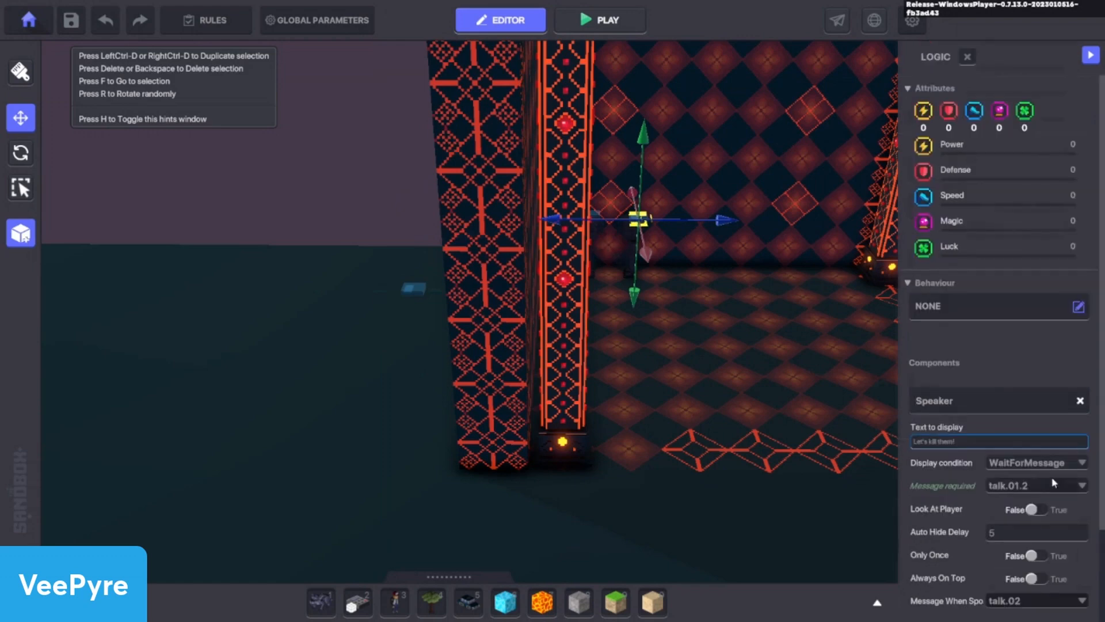
scroll(955, 574, "down", 1)
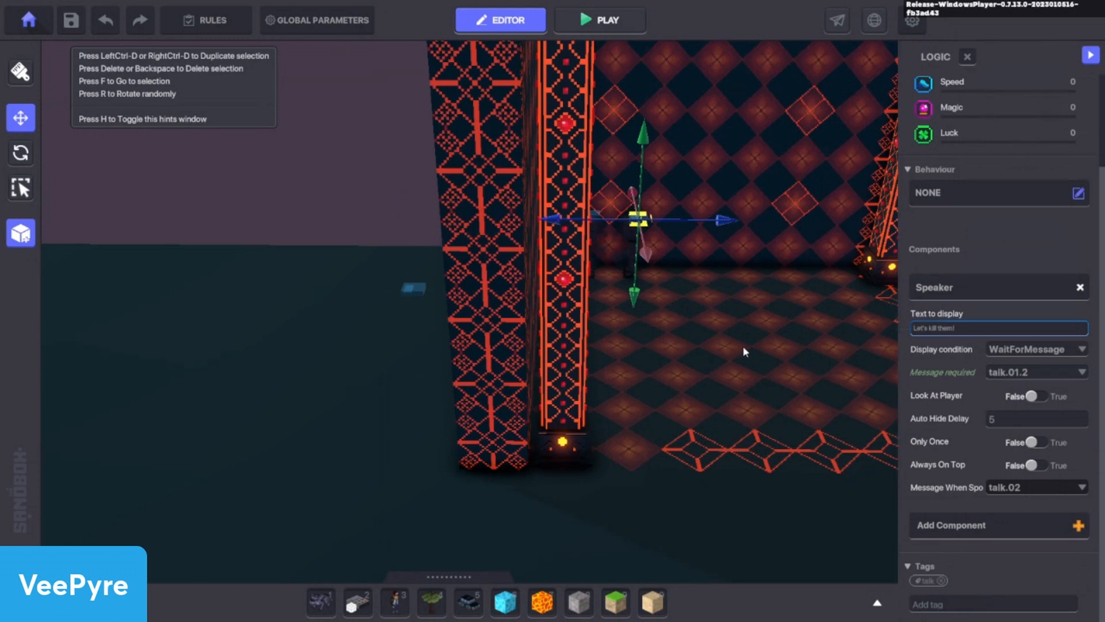
Play-test the tagged conversation by walking the avatar into the red room, and return to editing
key("ctrl+p")
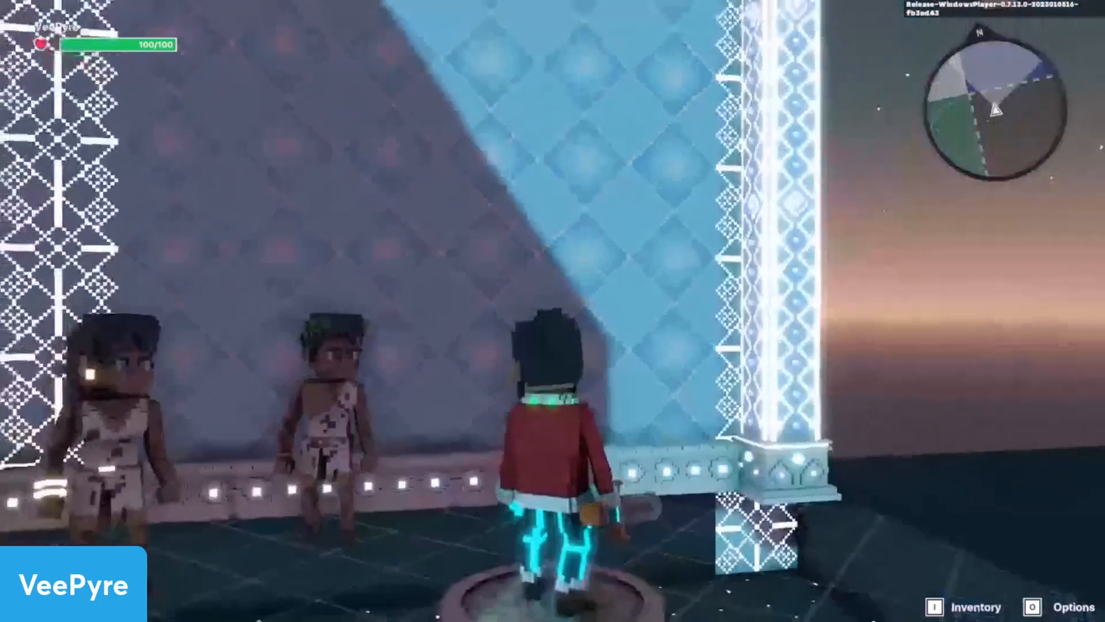
key("w")
key("a")
key("w")
key("w")
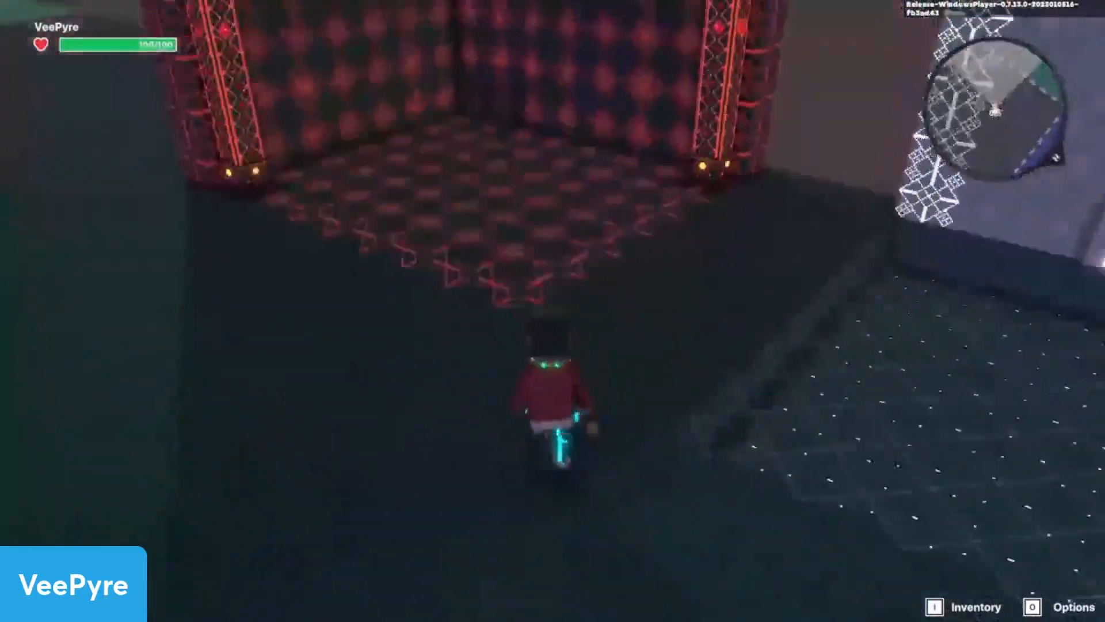
key("w")
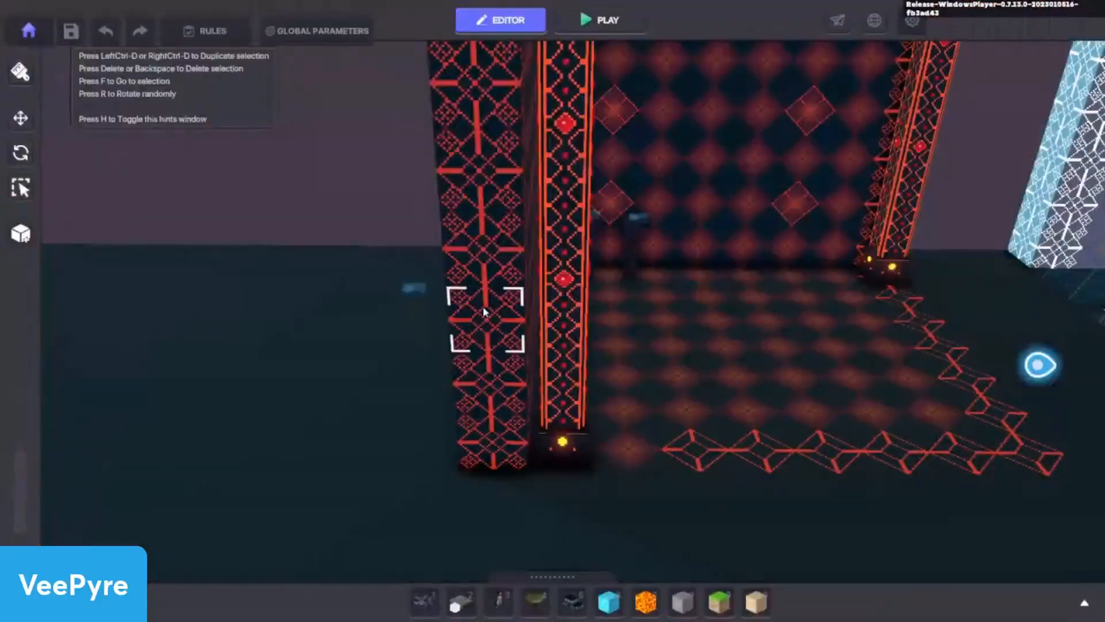
Duplicate the Health relay block beside the red room and place the copy just below the original
key("a")
left_click(469, 295)
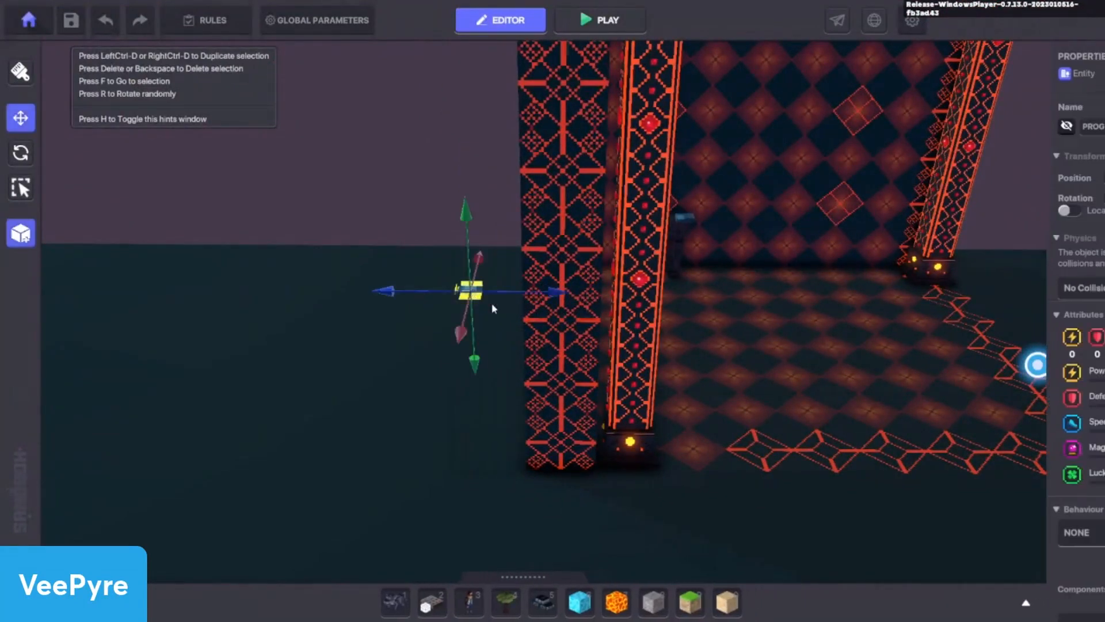
scroll(1045, 442, "down", 5)
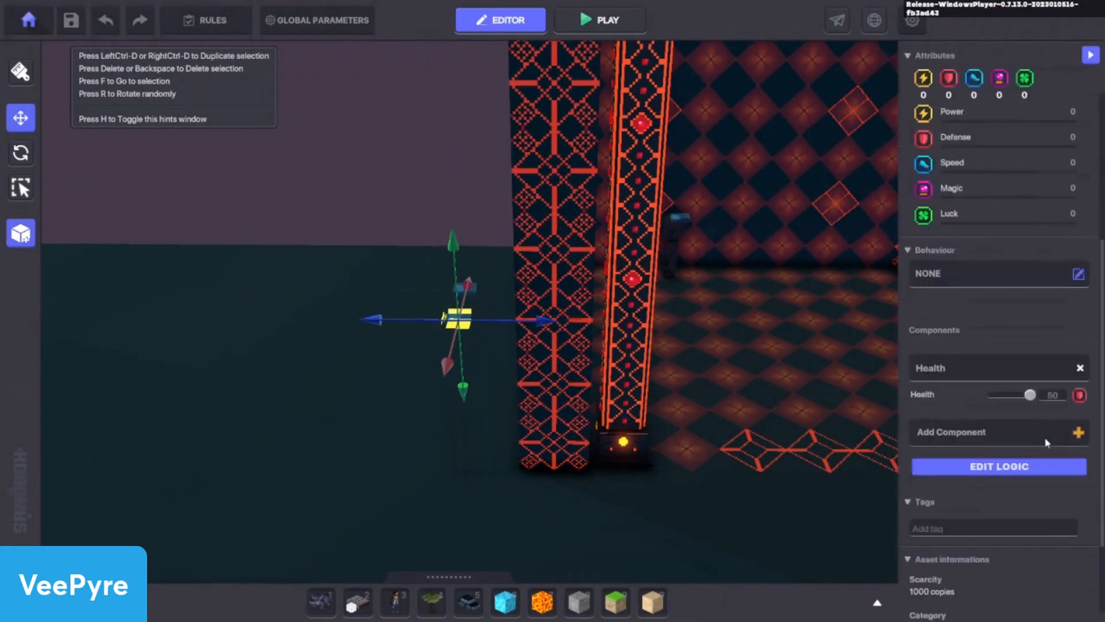
Set the duplicated relay block's instant death message to talk.02 in its Health logic
left_click(994, 467)
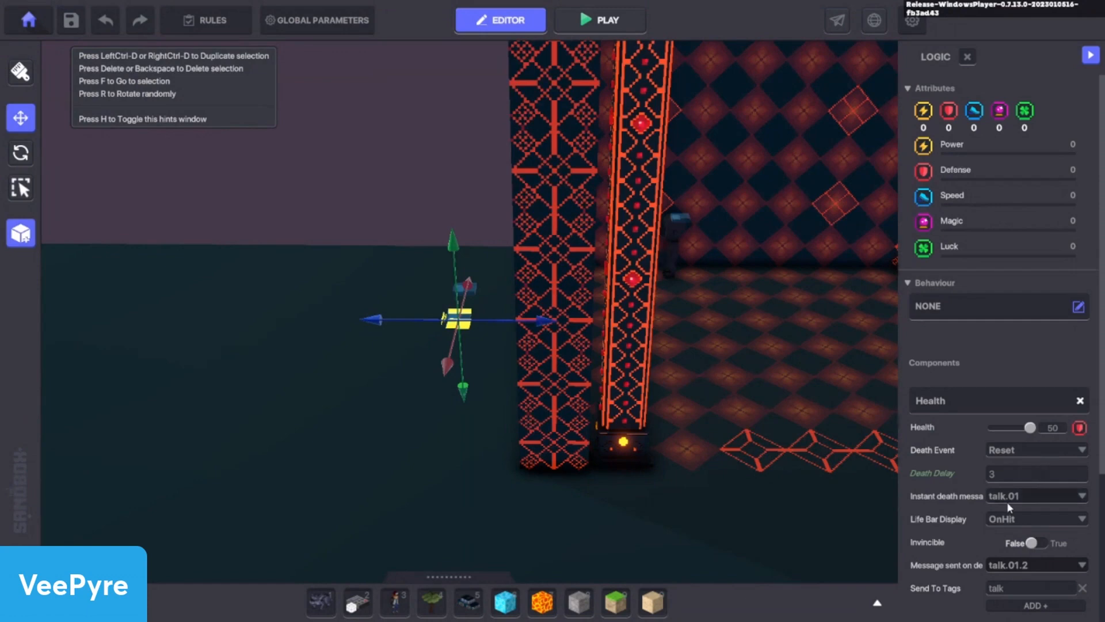
left_click(1008, 496)
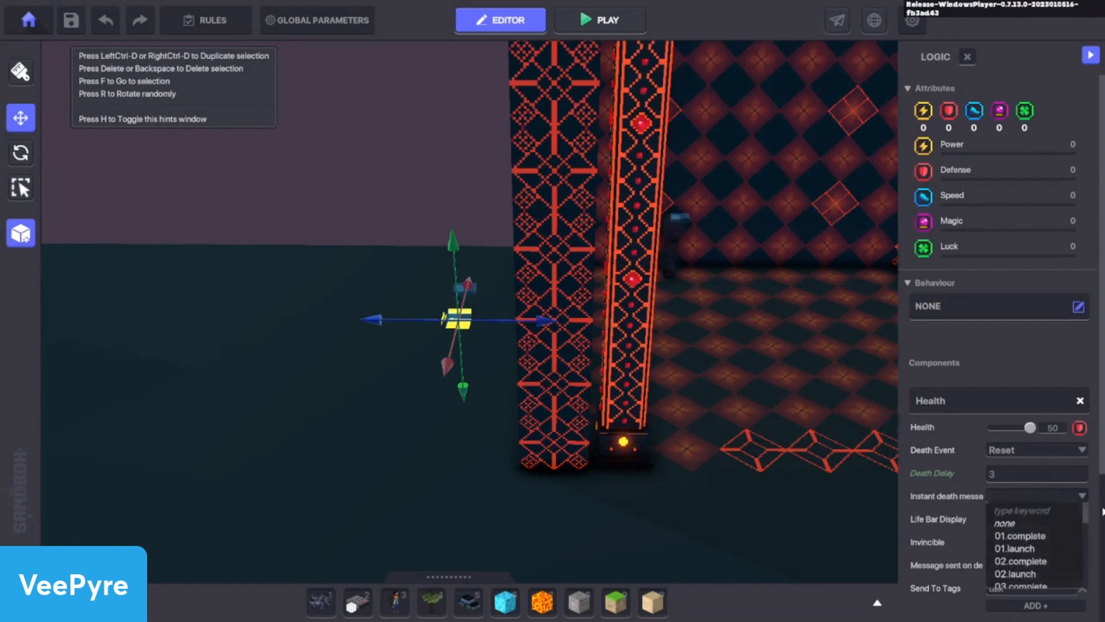
type("talk.02")
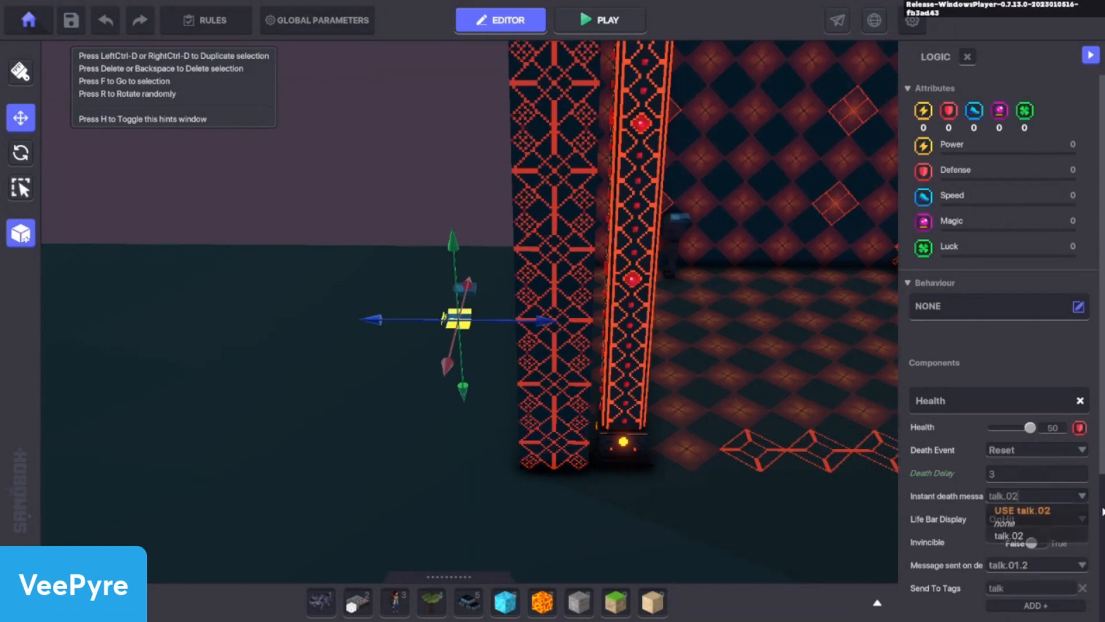
left_click(1021, 511)
Create the message talk.02.2 and assign it as the message the duplicated relay block sends on death
scroll(1021, 511, "down", 1)
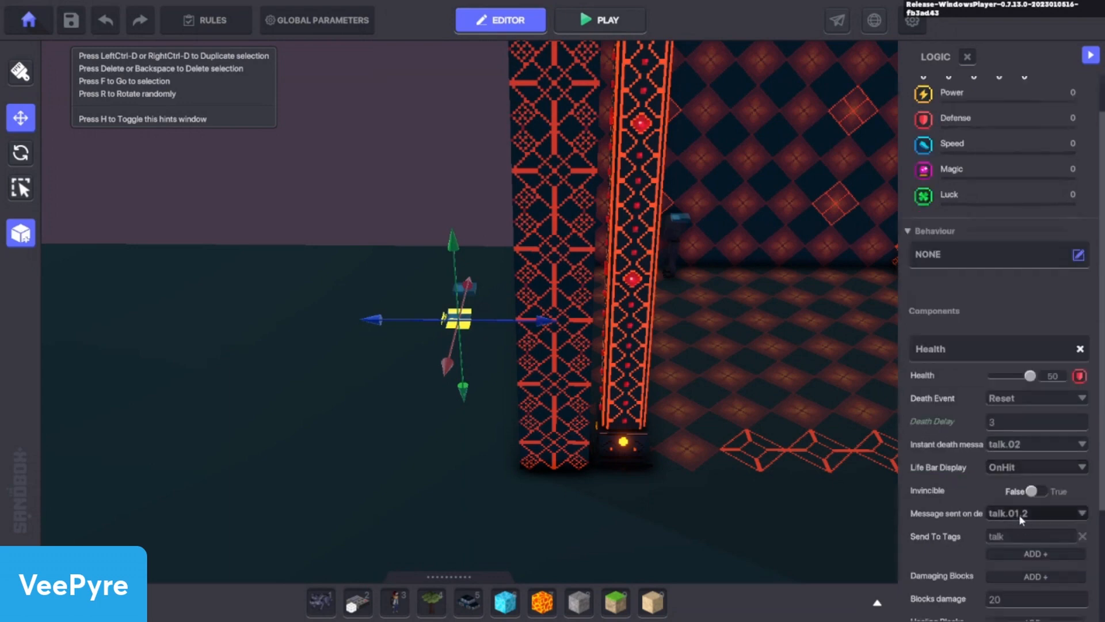
left_click(1019, 513)
type("talk")
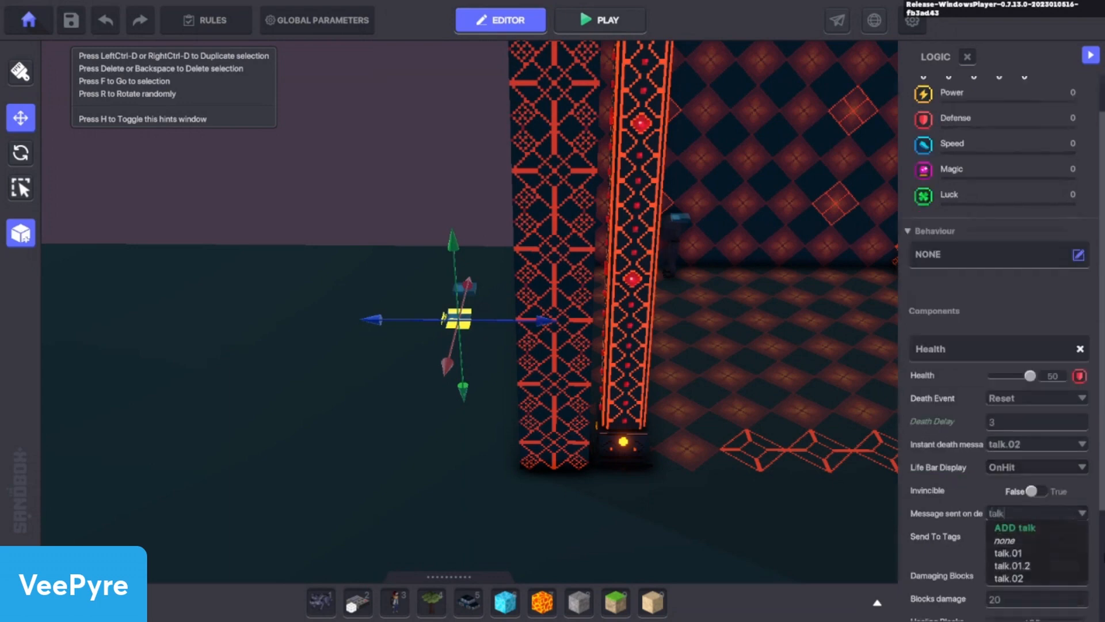
type(".02.2")
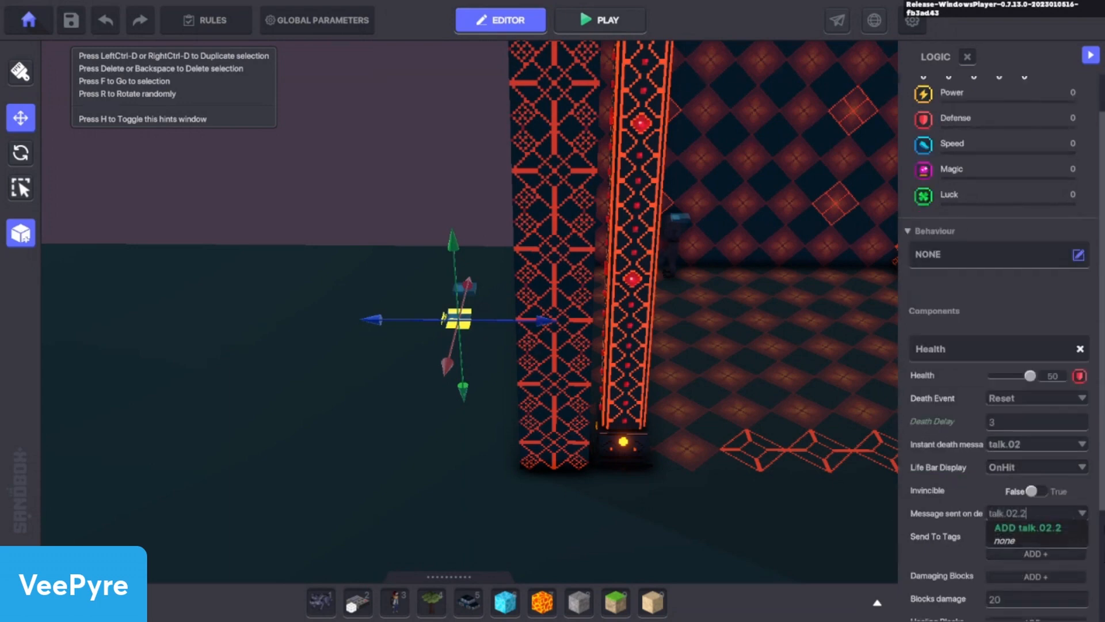
left_click(1064, 521)
scroll(1044, 460, "down", 2)
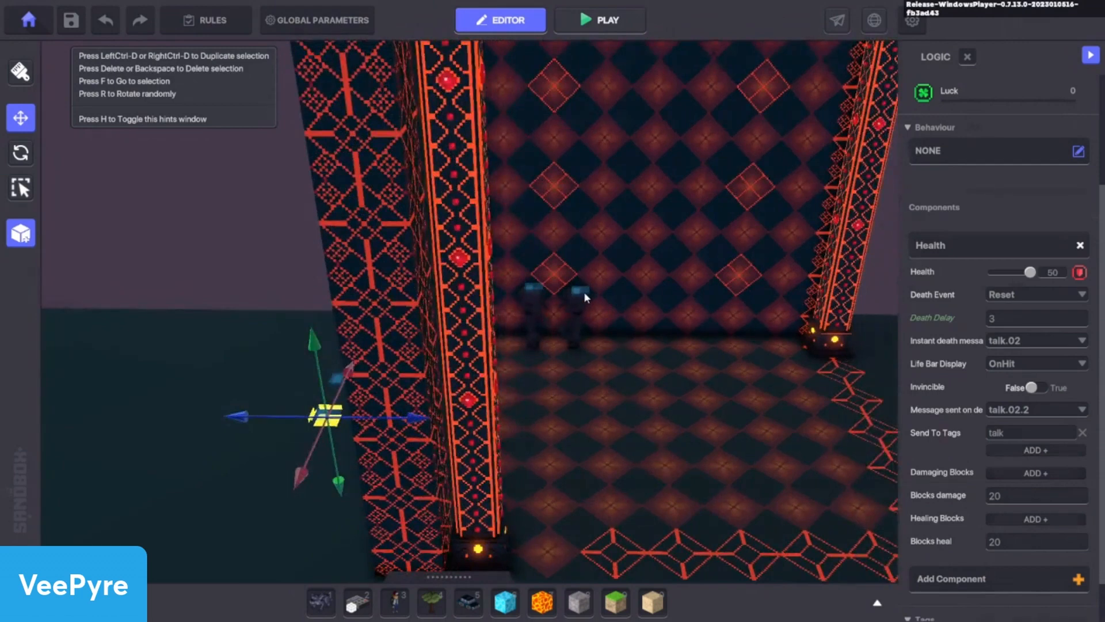
Duplicate the PROG character that says "Let's kill them!" and move the copy to the other character's spot
left_click(584, 291)
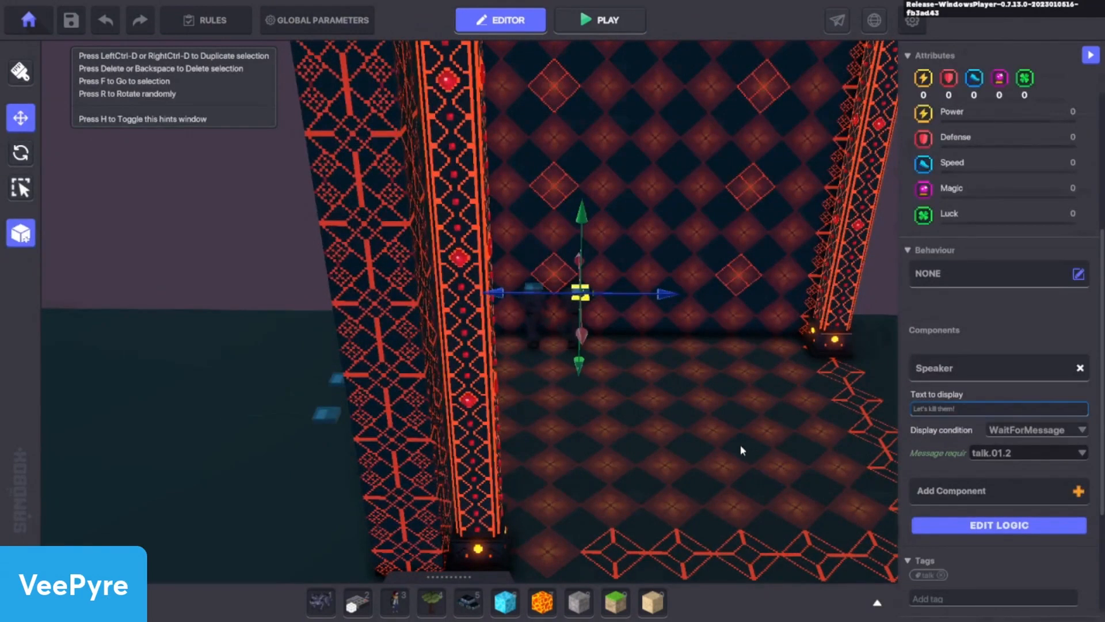
left_click(582, 312)
left_click_drag(583, 312, 518, 301)
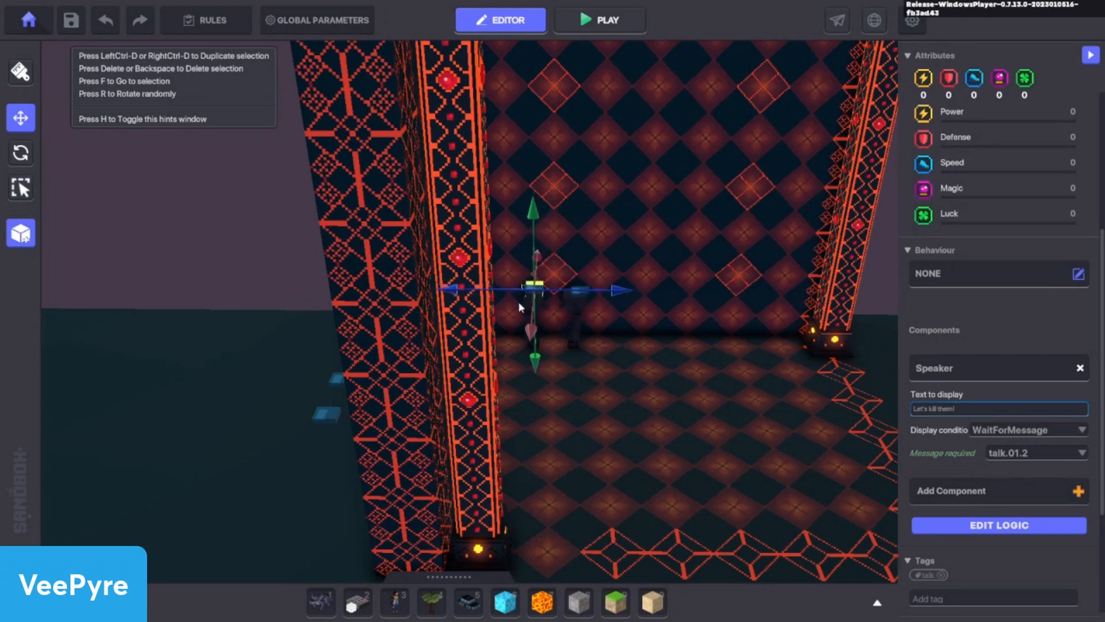
Set the message required by the copied PROG character's Speaker to talk.02
left_click(1000, 525)
scroll(1051, 501, "down", 2)
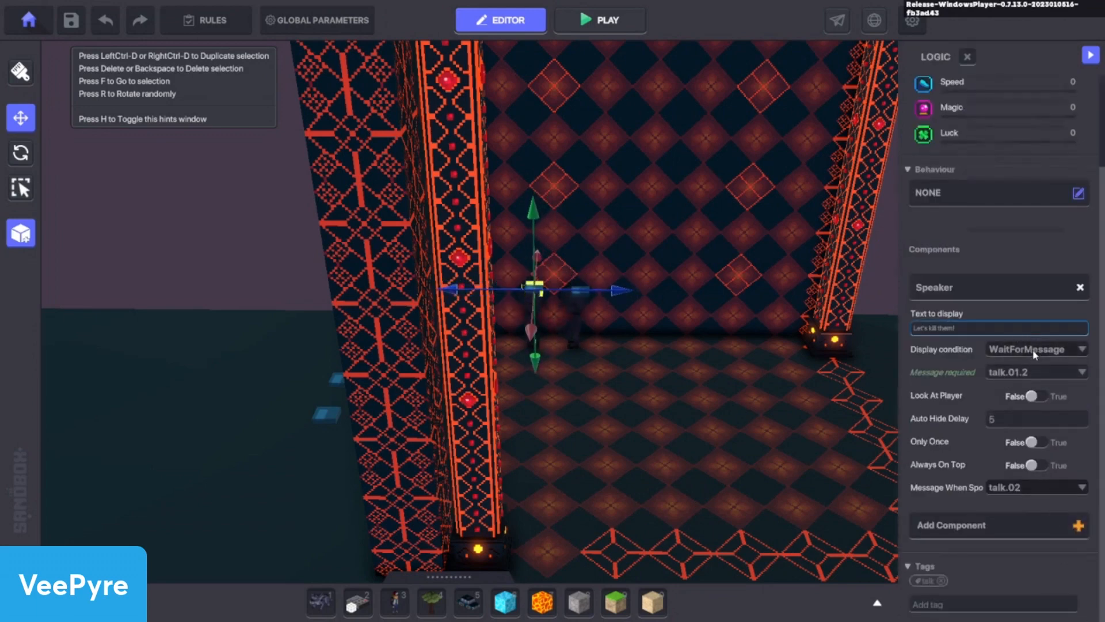
left_click(1017, 376)
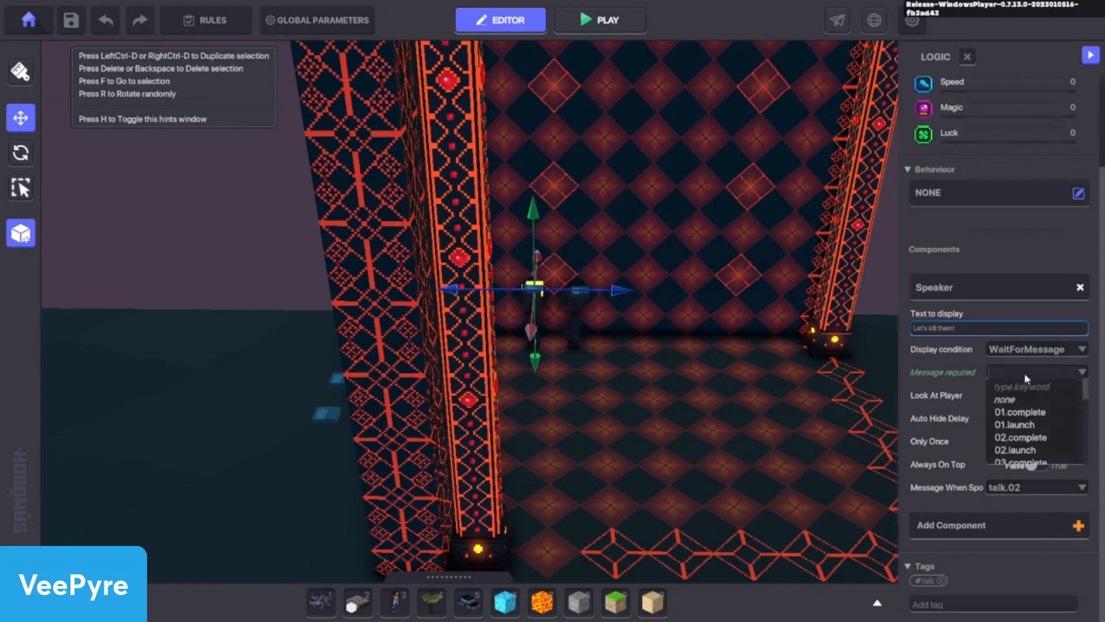
type("talk.02")
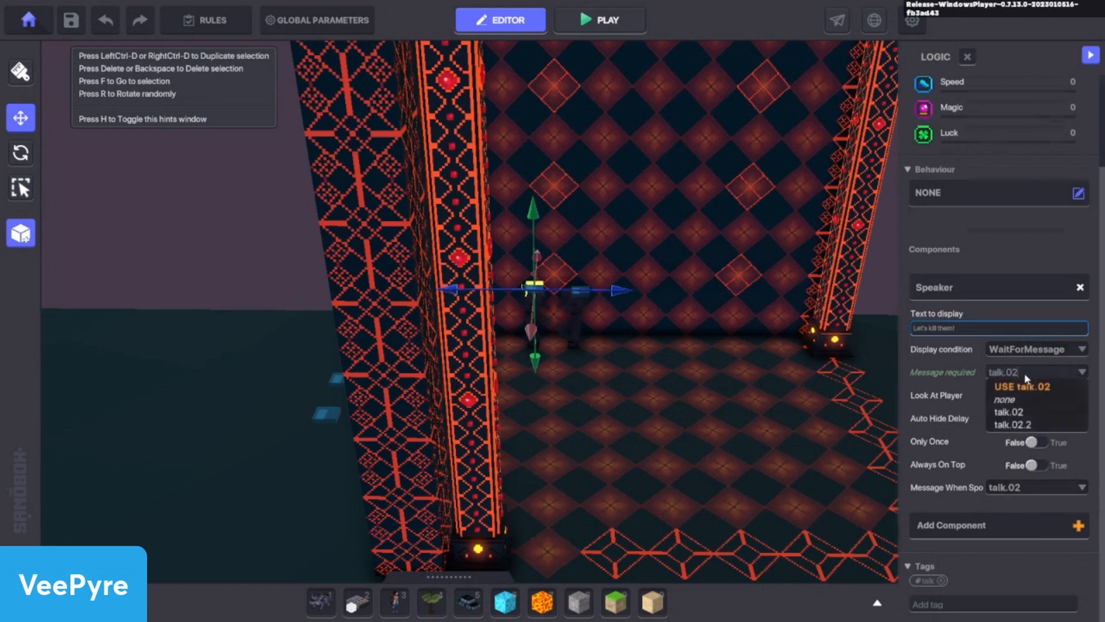
left_click(1059, 386)
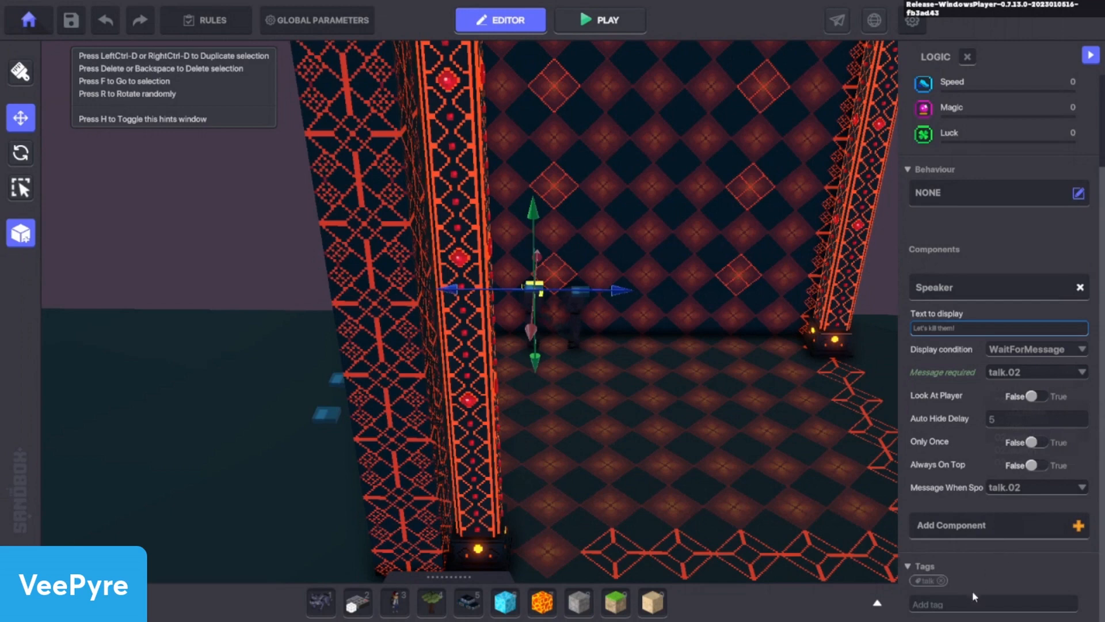
Try to change the message required by the copied PROG character's Speaker to talk.02.2
left_click(1027, 488)
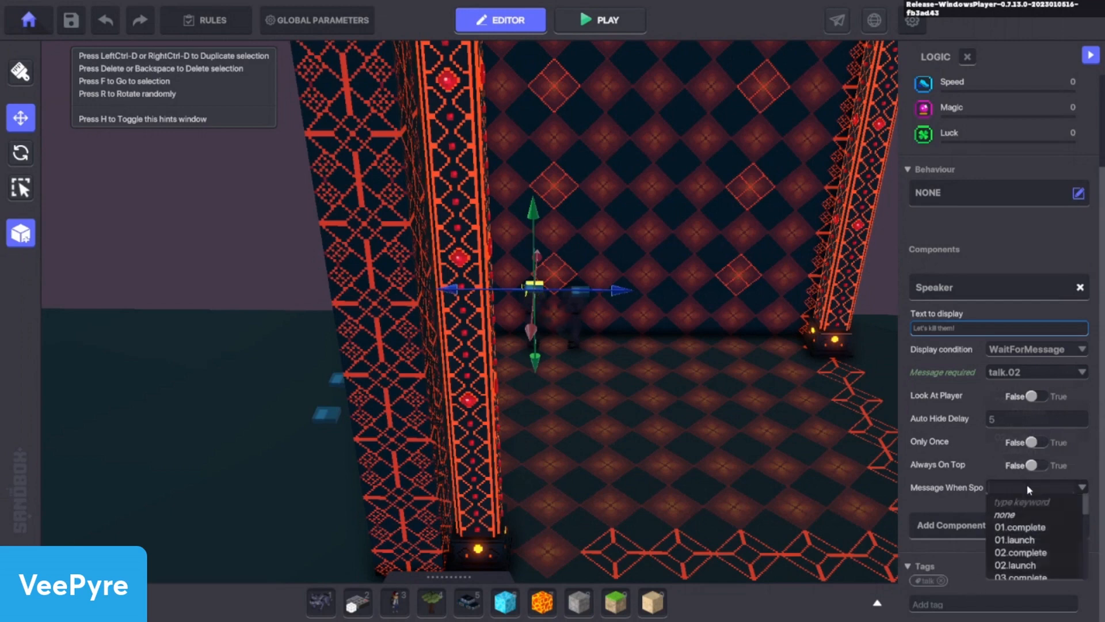
left_click(1029, 371)
left_click(1030, 372)
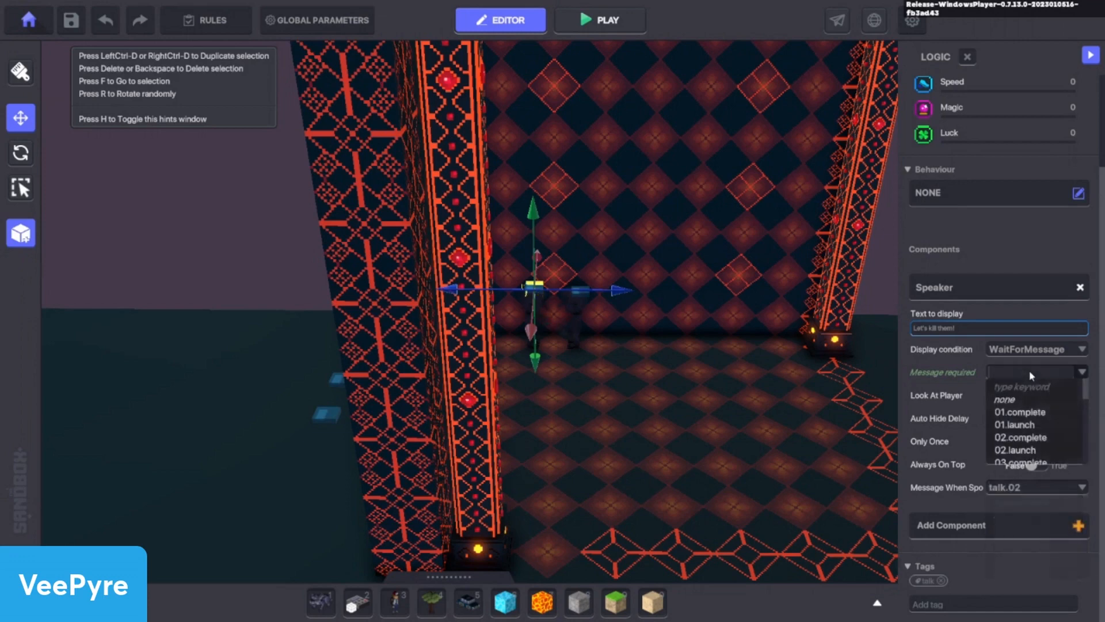
type("ta")
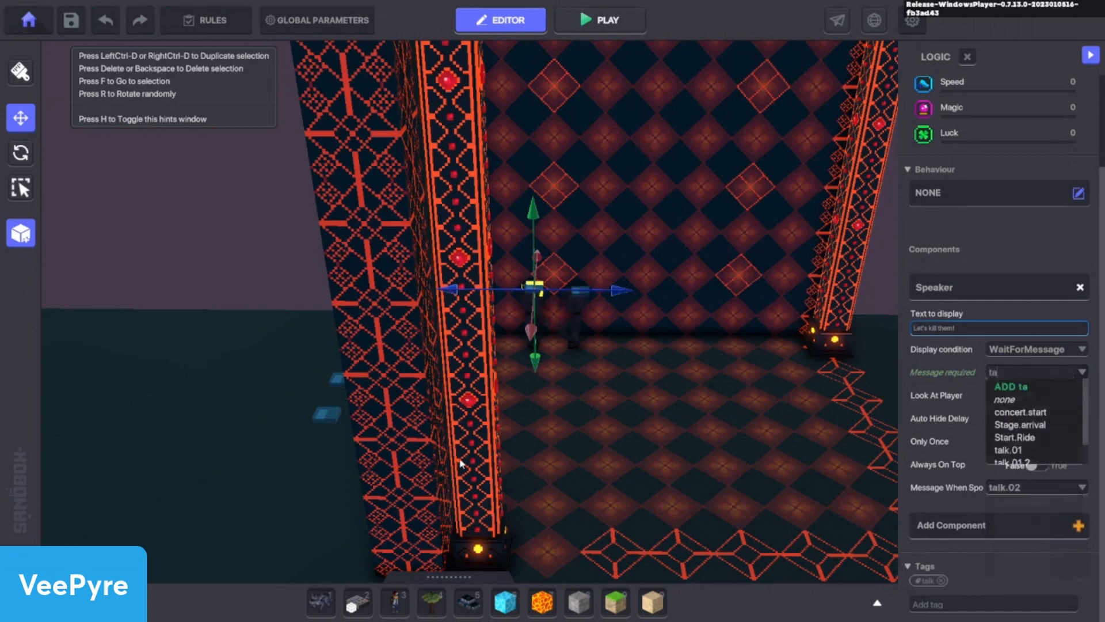
left_click(583, 292)
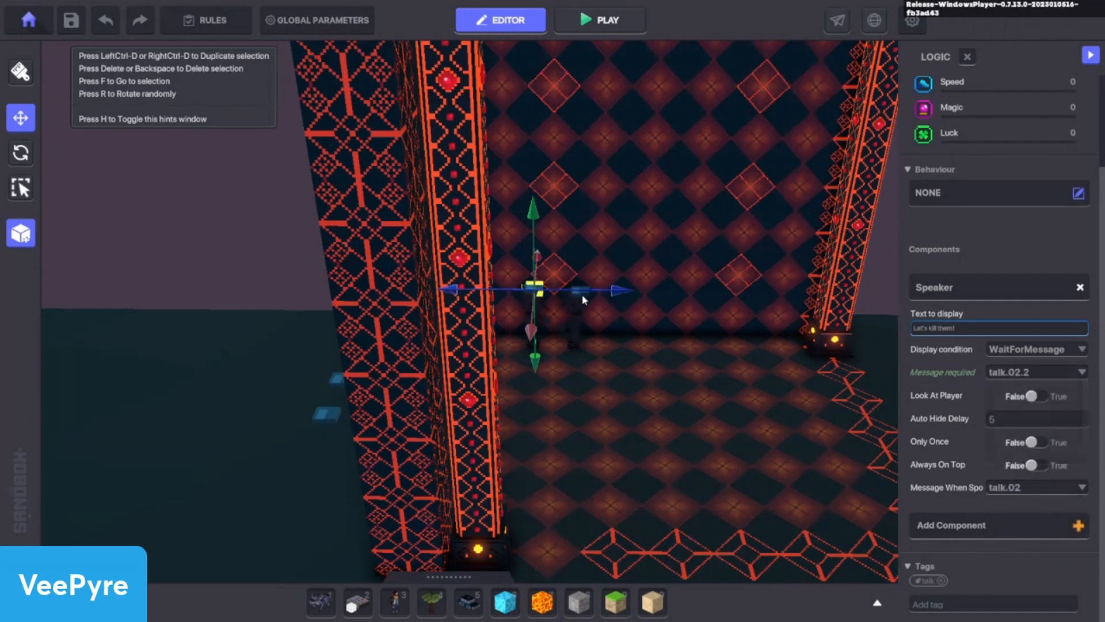
Review the Speaker messages of the original PROG character and the Health messages of the duplicated relay block
left_click(581, 295)
scroll(983, 509, "down", 10)
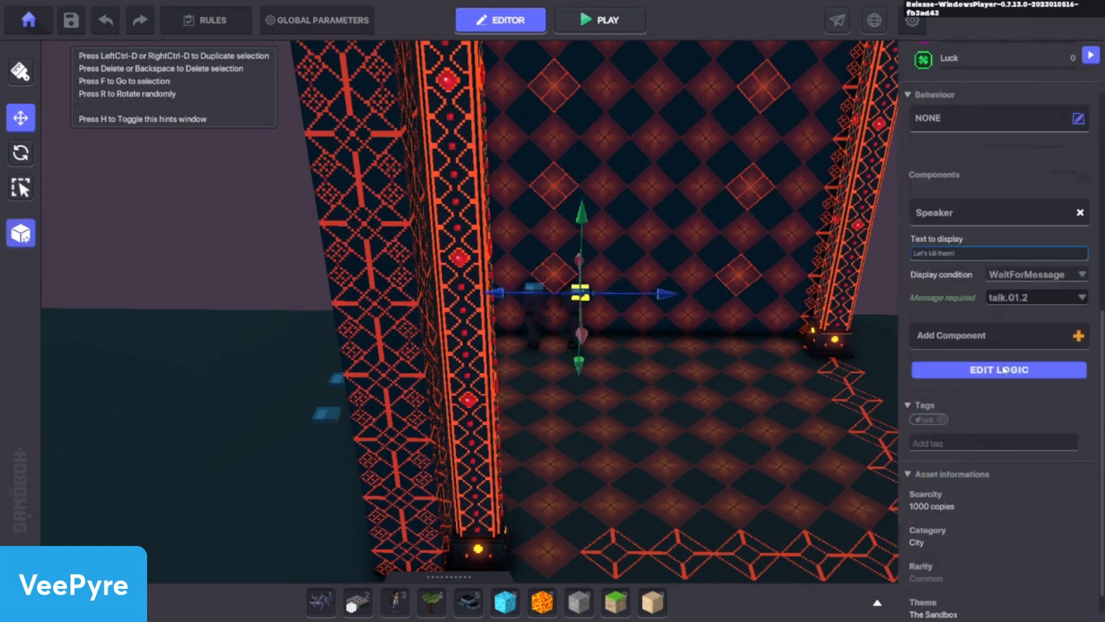
left_click(1003, 370)
scroll(1019, 368, "down", 3)
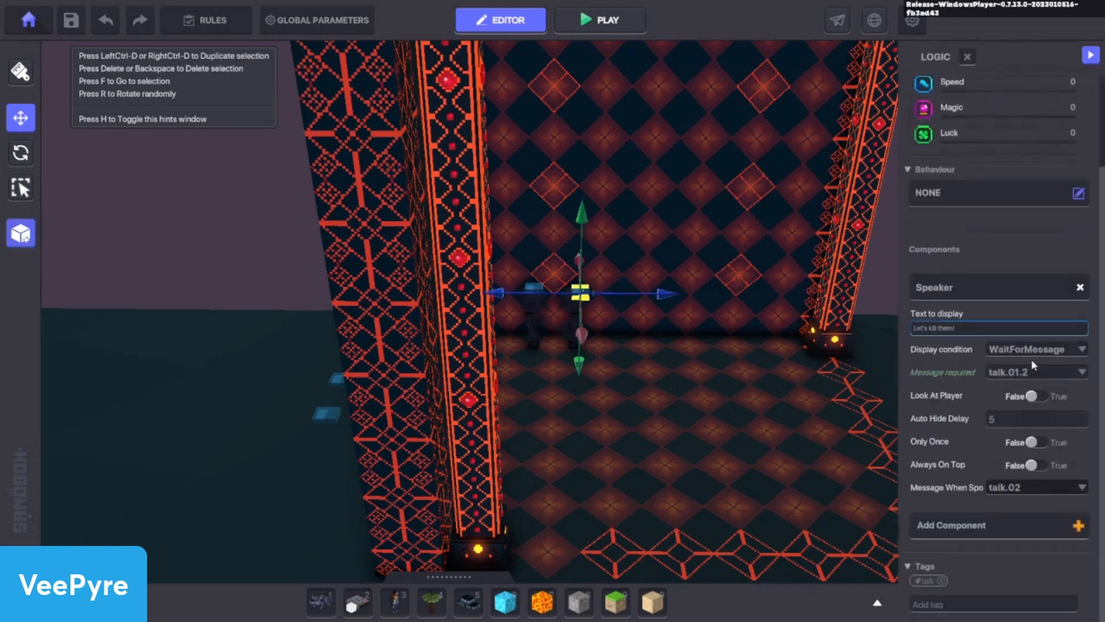
left_click(331, 420)
left_click(961, 341)
scroll(1043, 515, "down", 1)
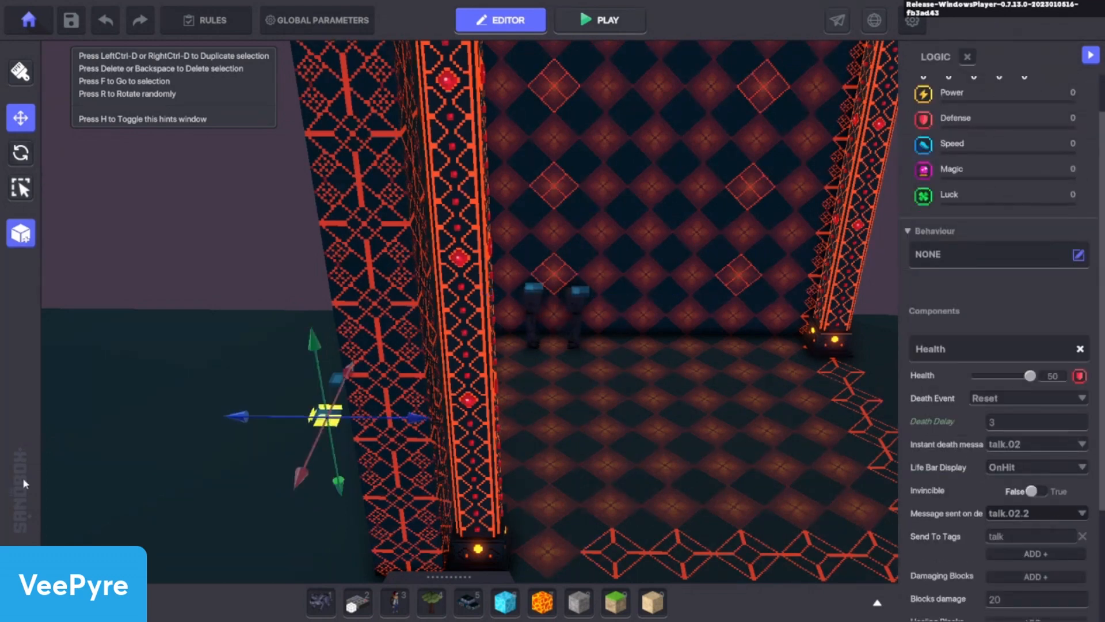
Filter the object hierarchy by "prog", select the copied Speaker character's entry and open its logic
mouse_move(102, 147)
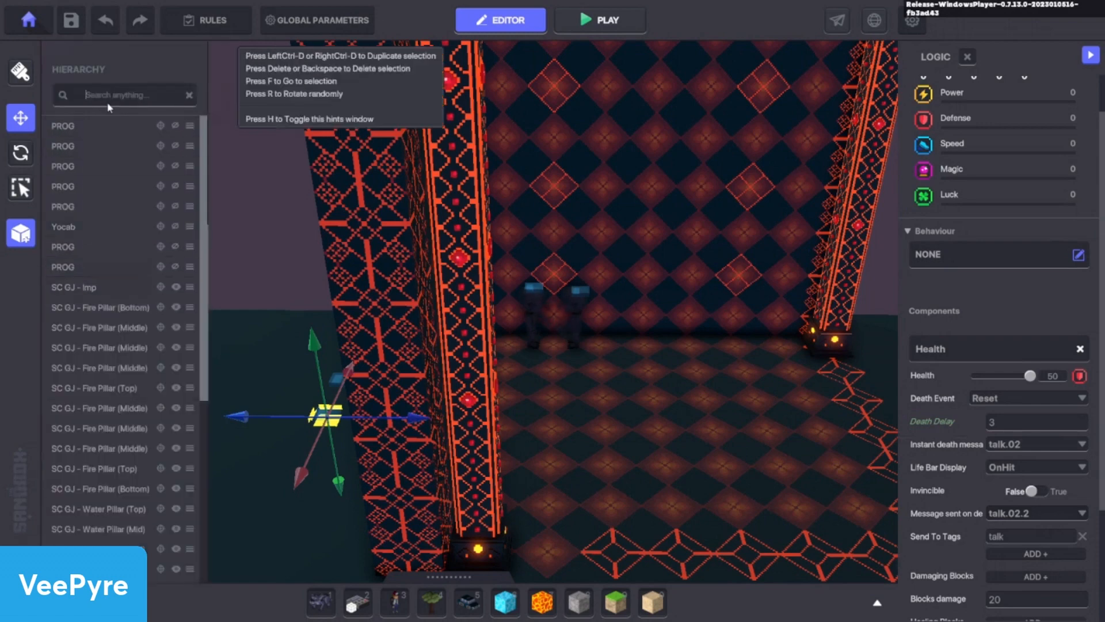
type("prog")
left_click(71, 287)
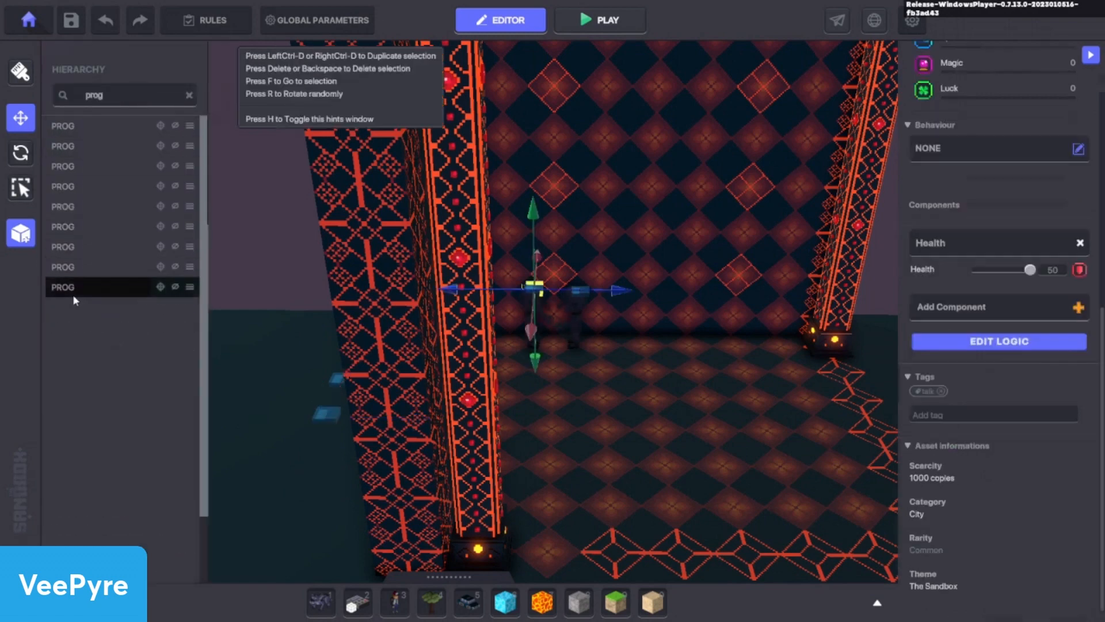
scroll(993, 402, "up", 3)
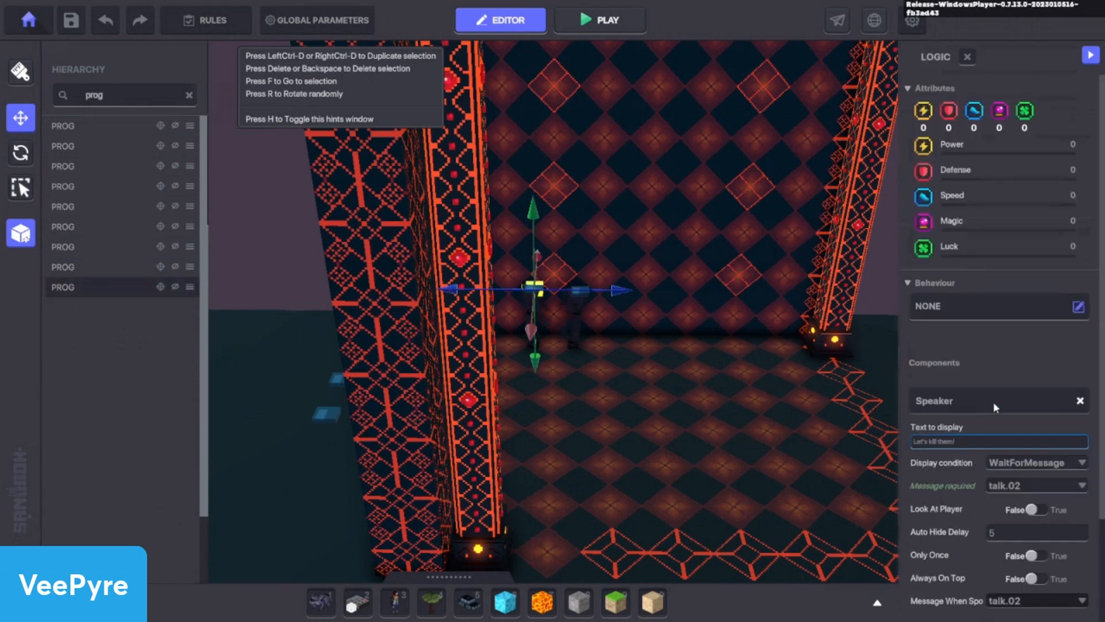
Set the copied PROG character's Speaker to wait for the message talk.02.2
left_click(1021, 485)
type("talk.")
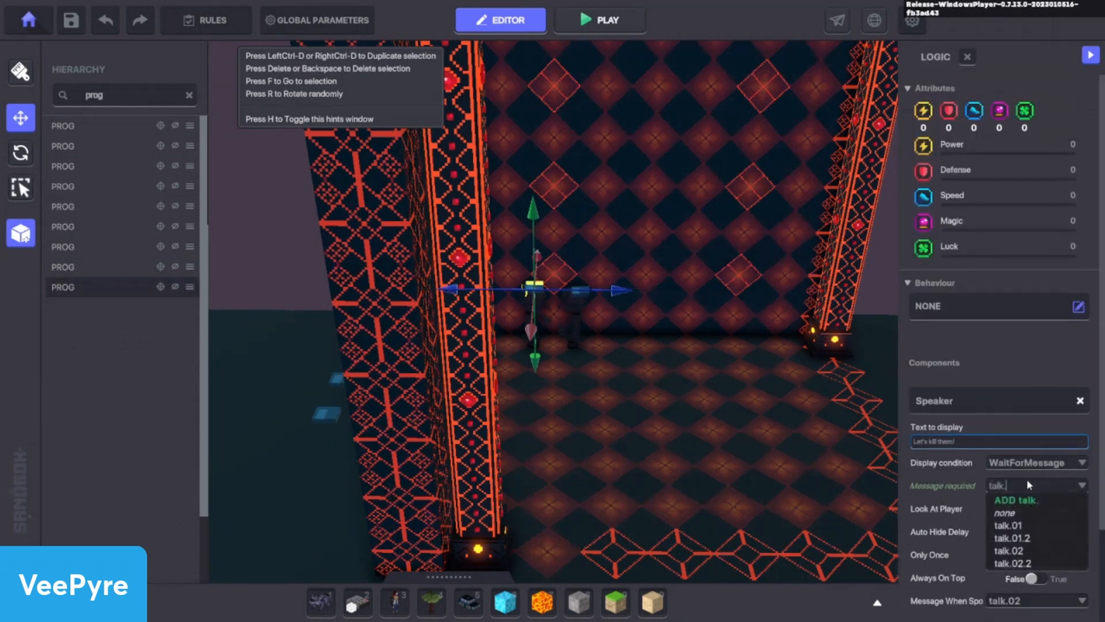
type("02.2")
left_click(1019, 525)
scroll(1041, 571, "down", 2)
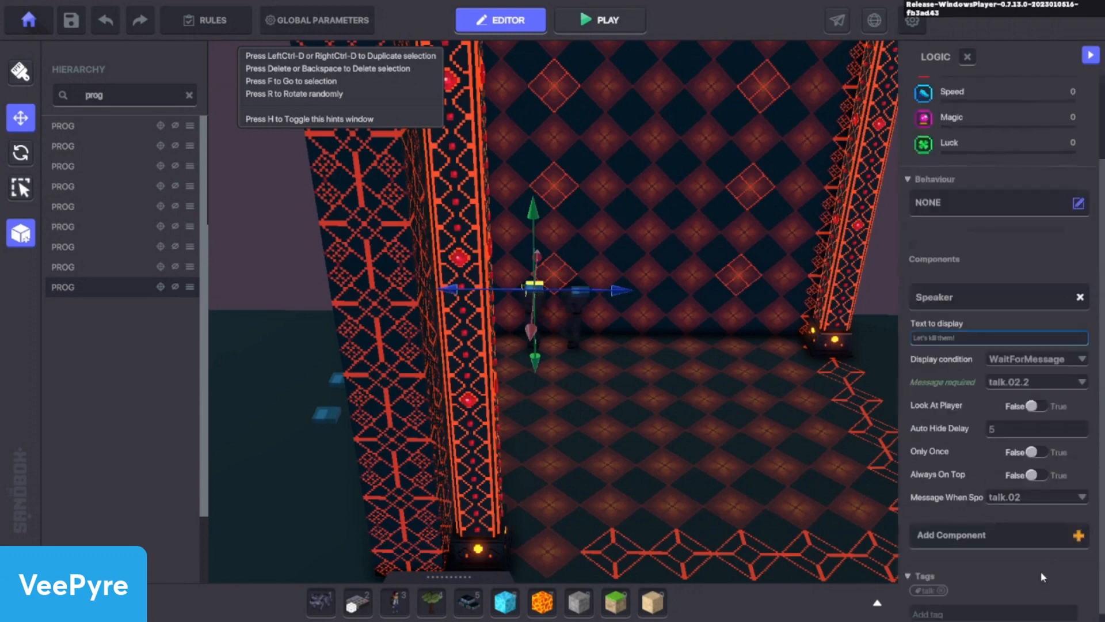
Add the new message talk.03 as the message the copied PROG character's Speaker sends when spoken
left_click(1013, 487)
type("t")
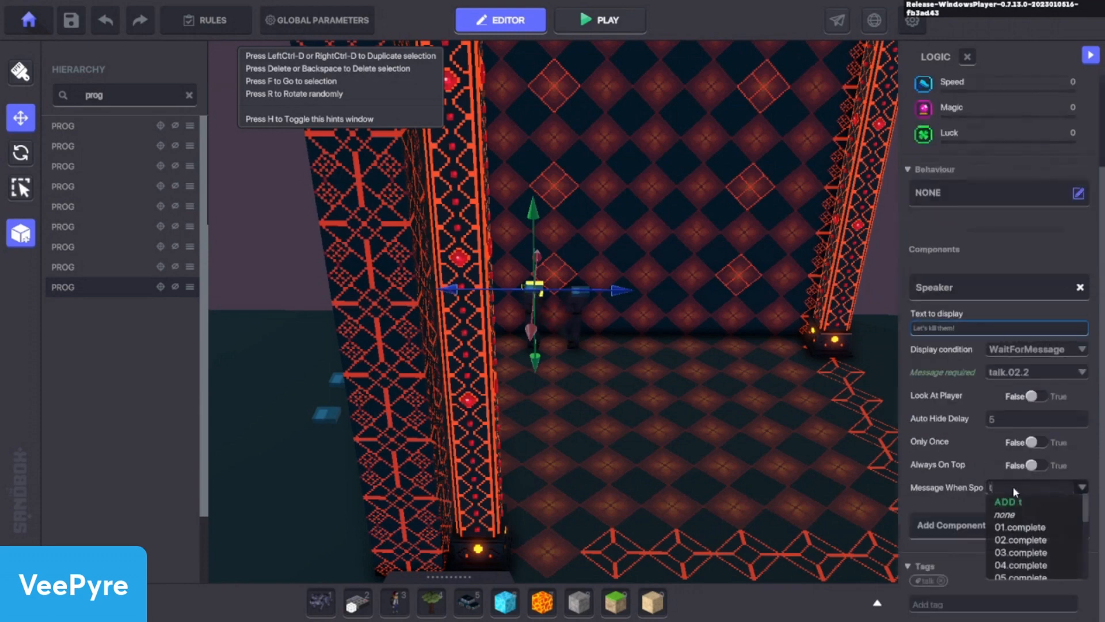
type("alk.03")
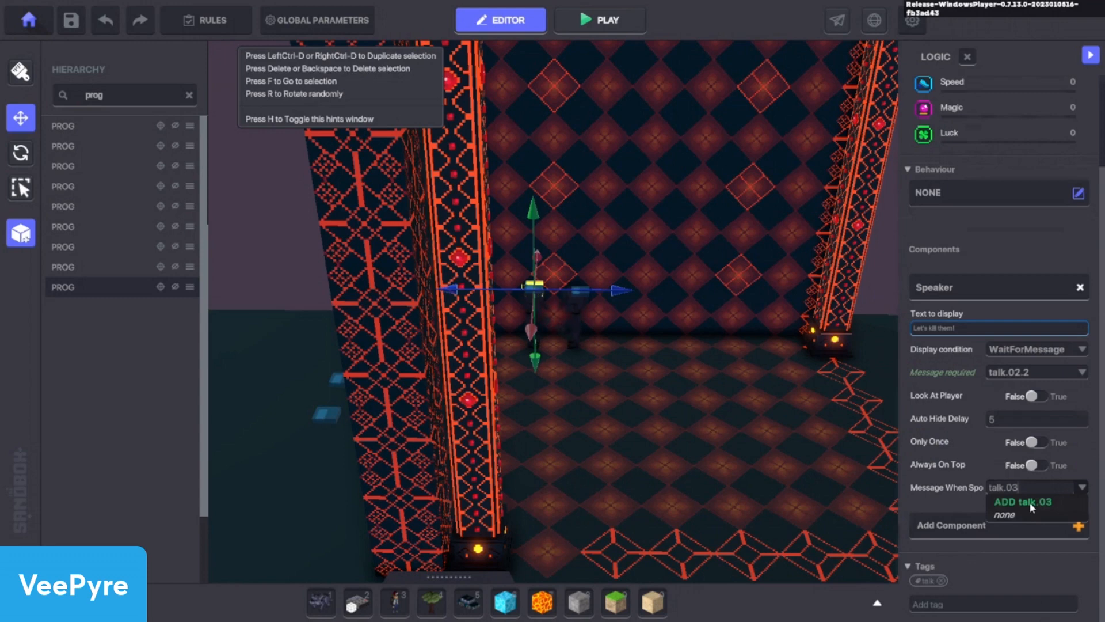
left_click(1030, 502)
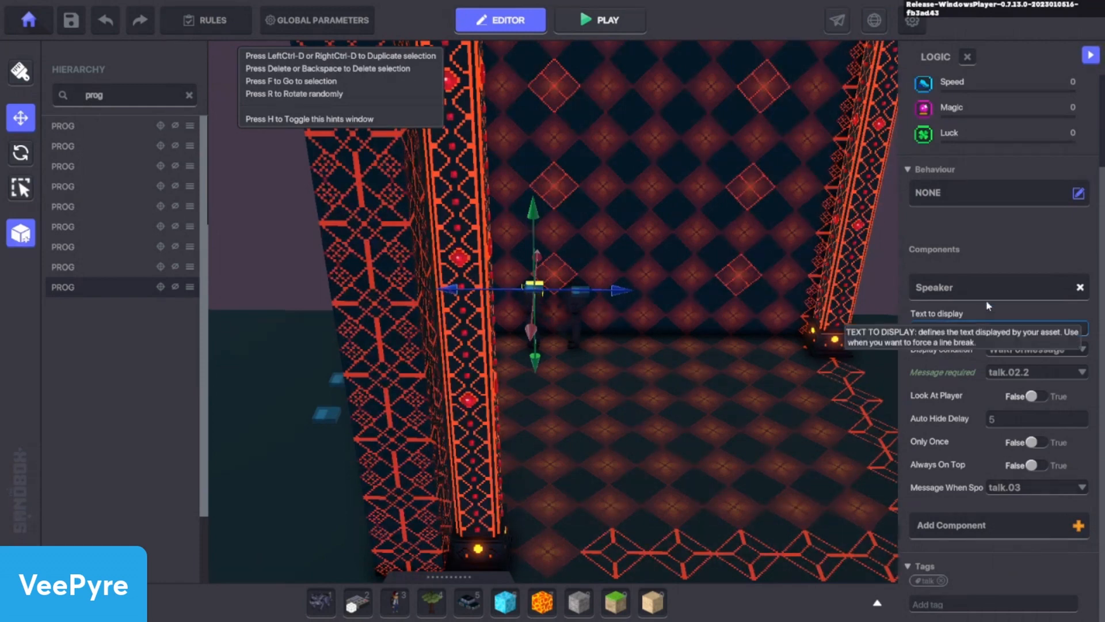
Change the copied PROG character's Speaker text to "I like your thinking" and its message when spoken to a new message, trigger.animation
type("g")
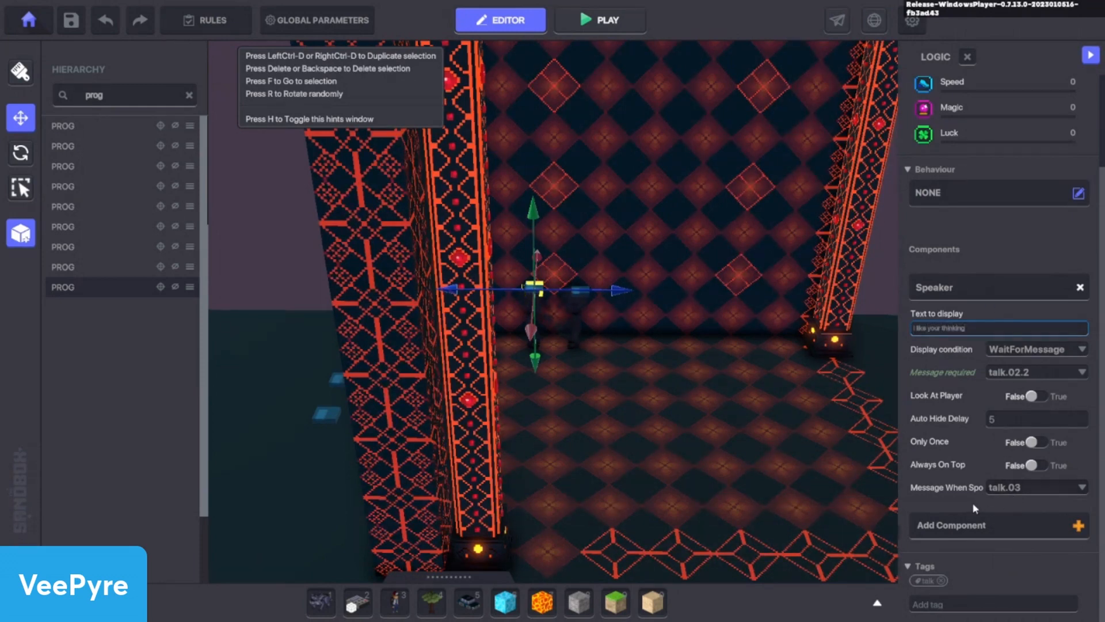
left_click(1014, 489)
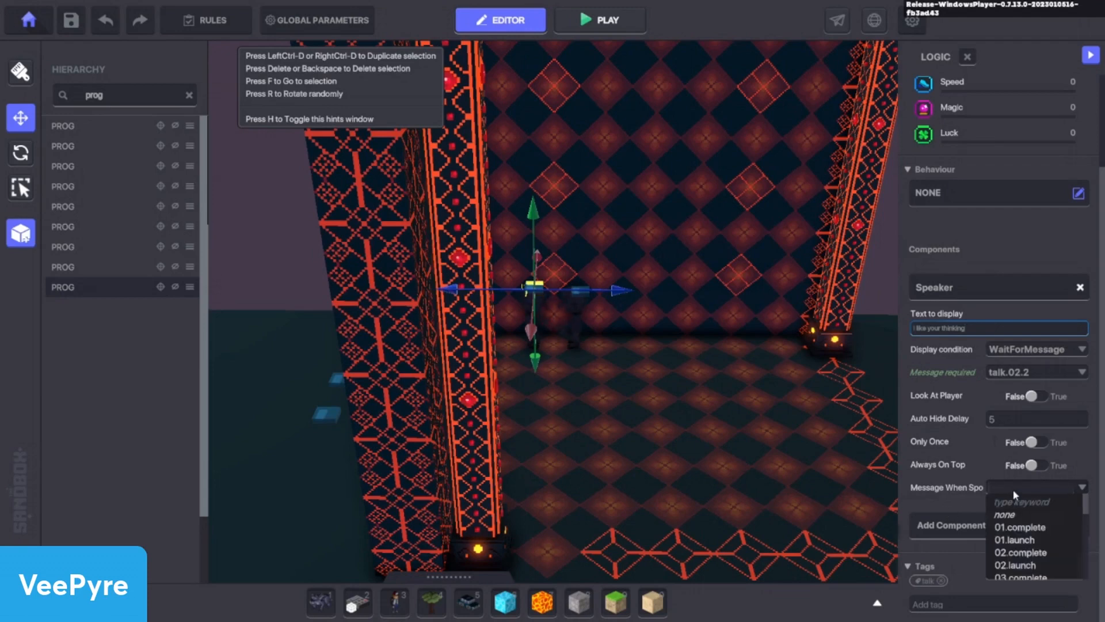
type("triggera")
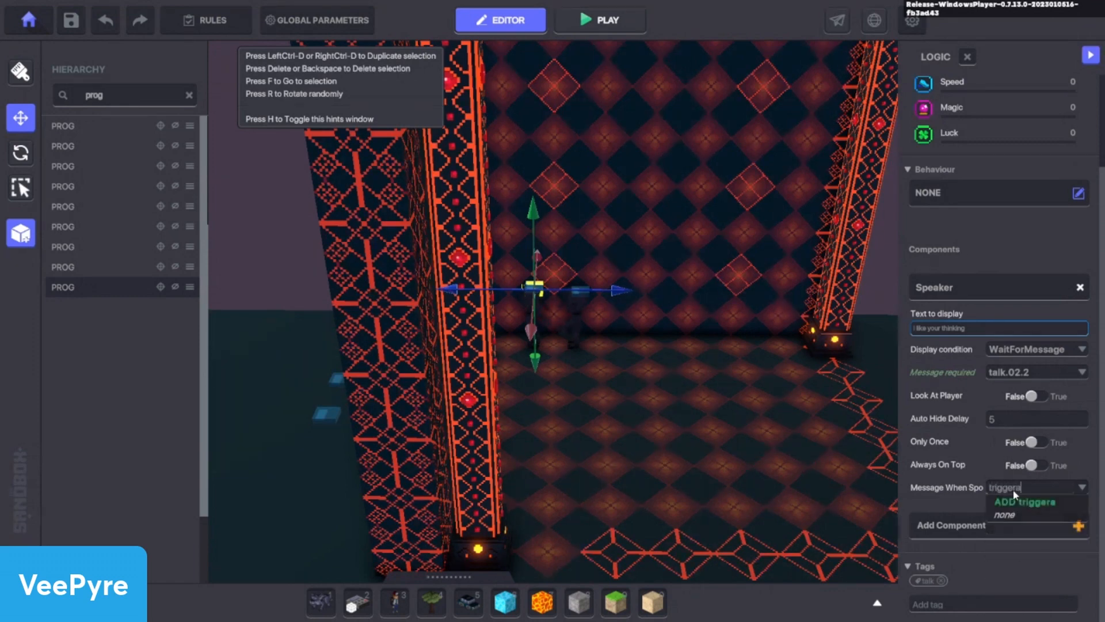
key("BackSpace")
type(".animation")
left_click(1043, 502)
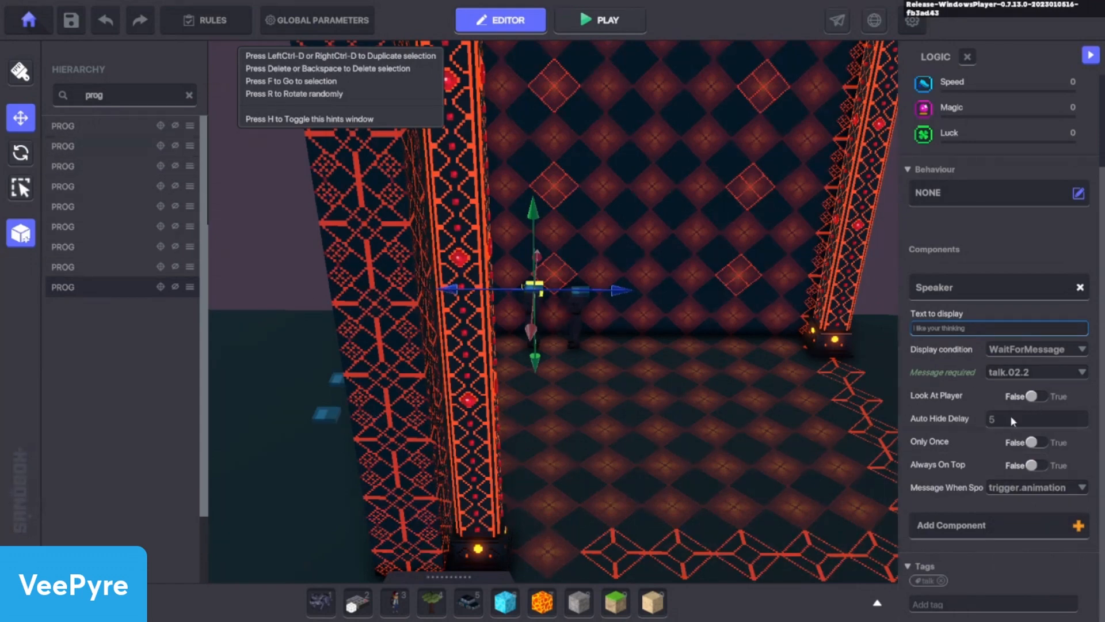
Set the auto hide delay to 3 on the copied PROG character's Speaker and on the "What are we going to do with them?" Speaker
type("3")
left_click(101, 266)
scroll(1010, 469, "up", 3)
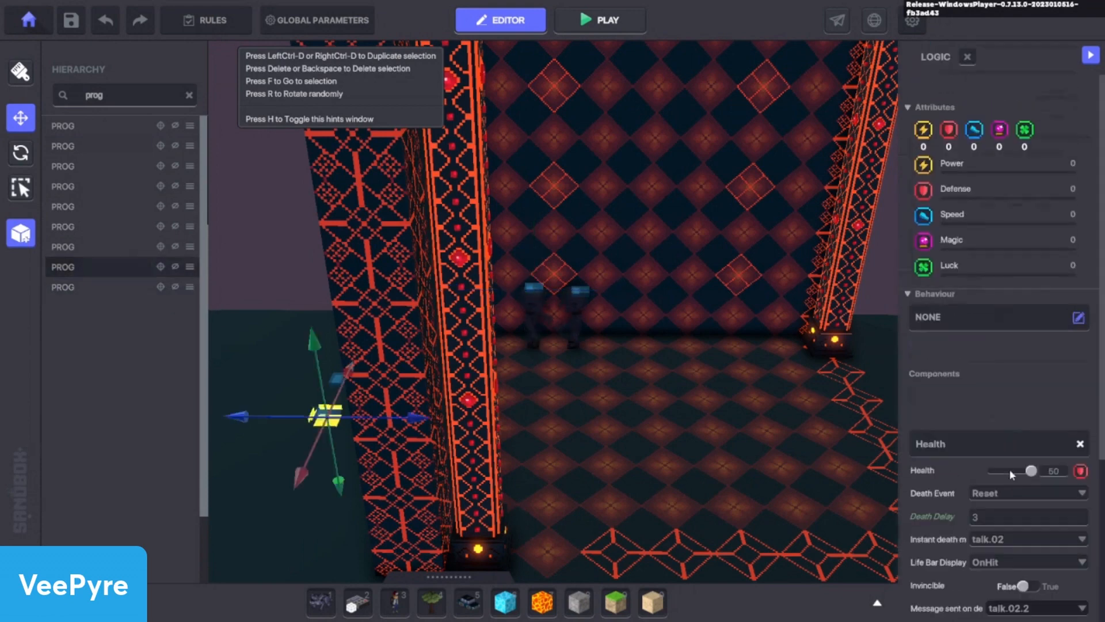
scroll(1008, 570, "down", 3)
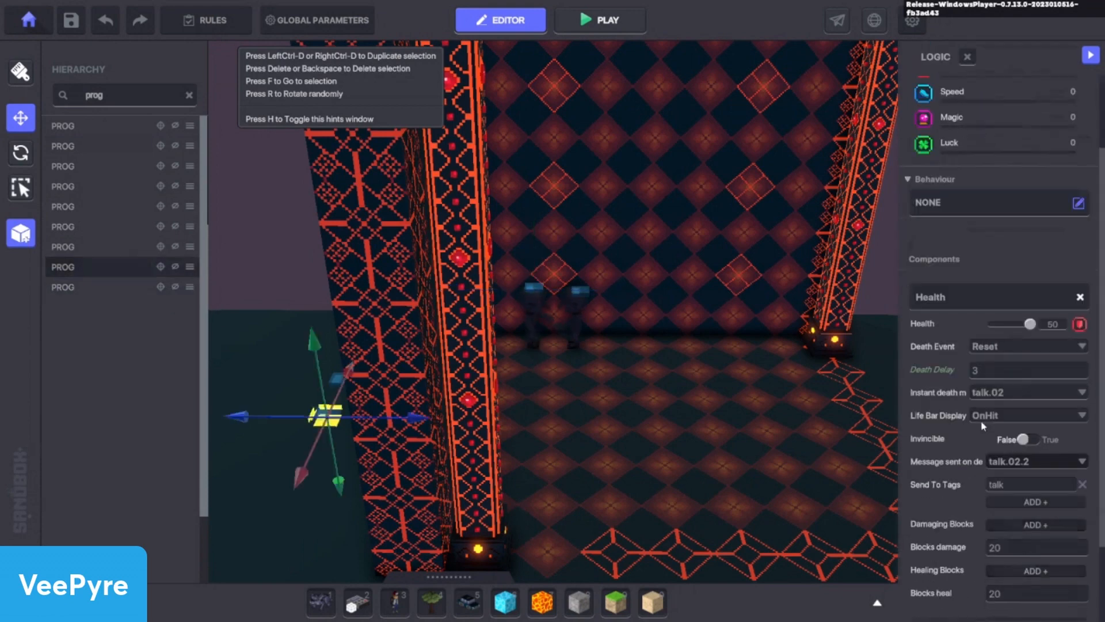
left_click(74, 247)
left_click(944, 452)
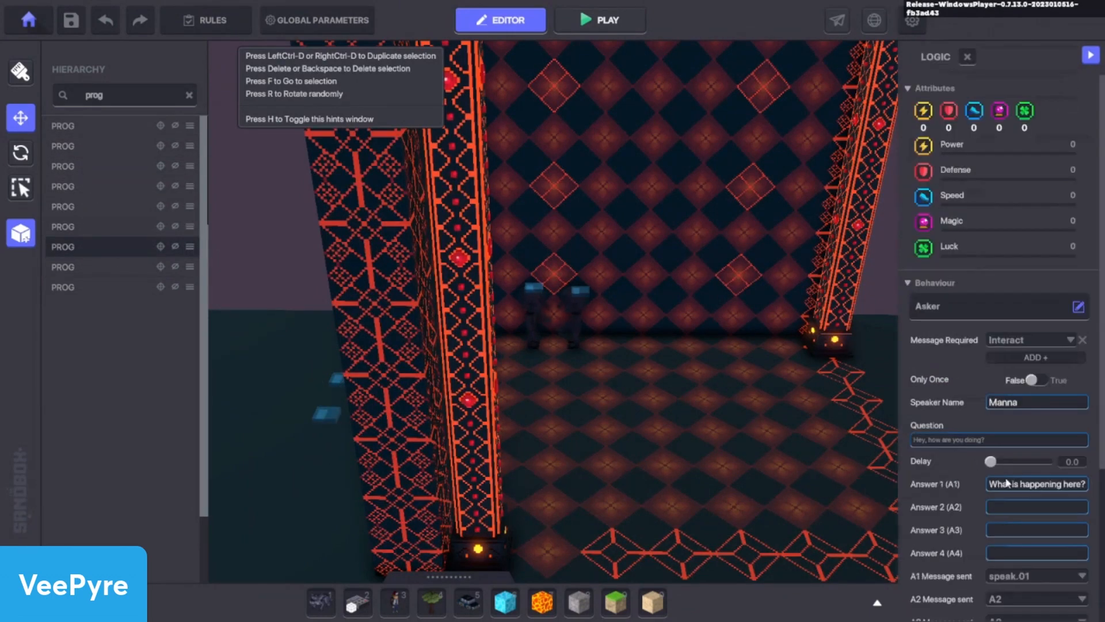
left_click(70, 225)
left_click(80, 203)
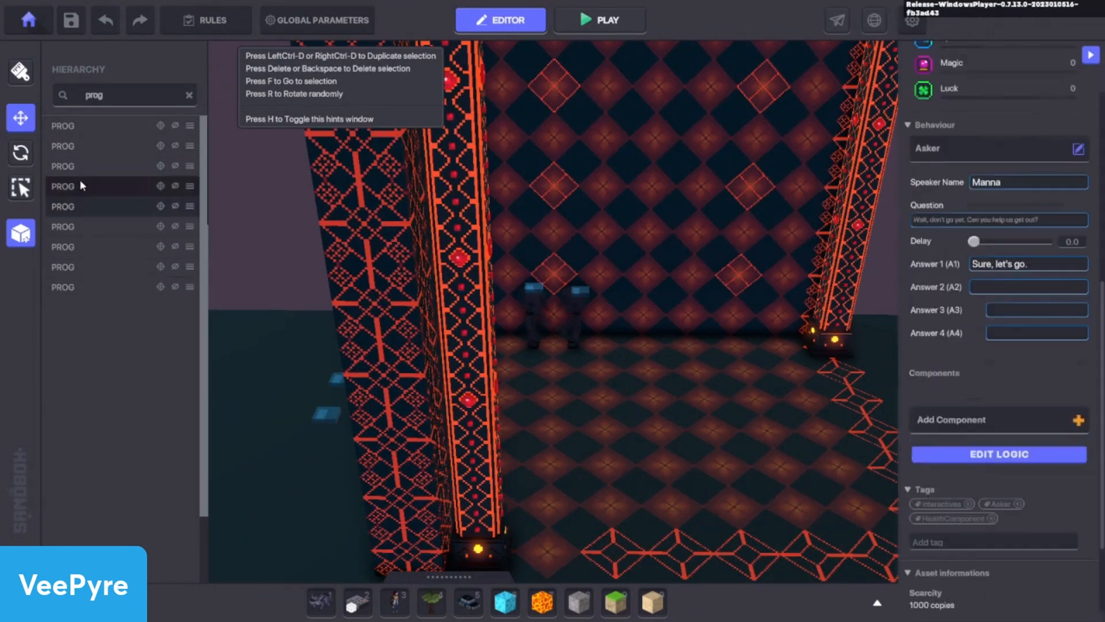
left_click(80, 181)
left_click(79, 166)
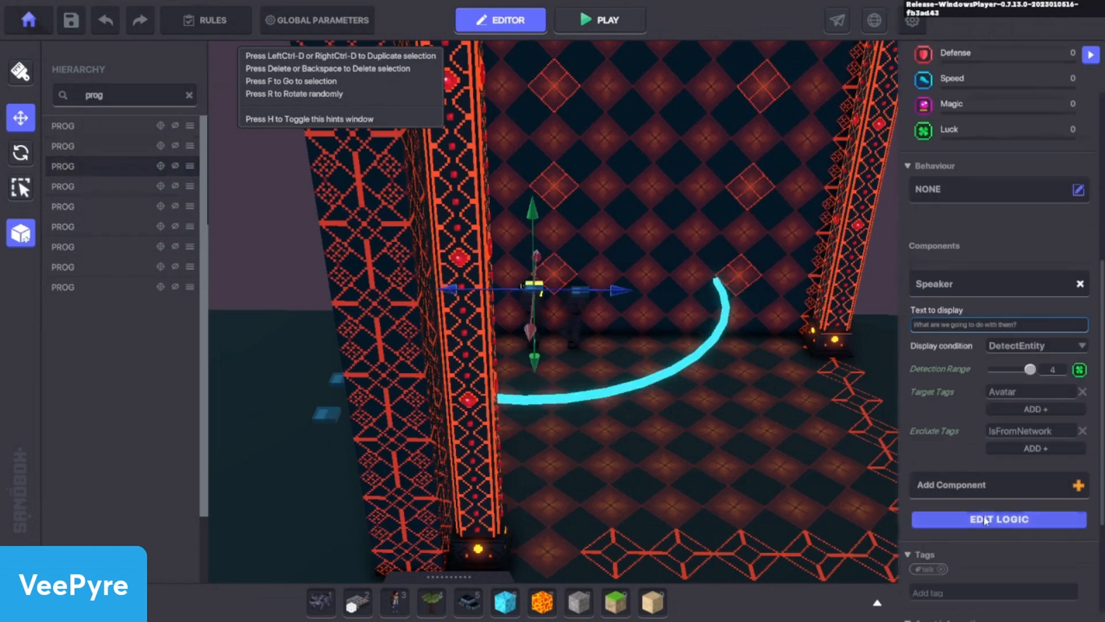
double_click(992, 610)
type("3")
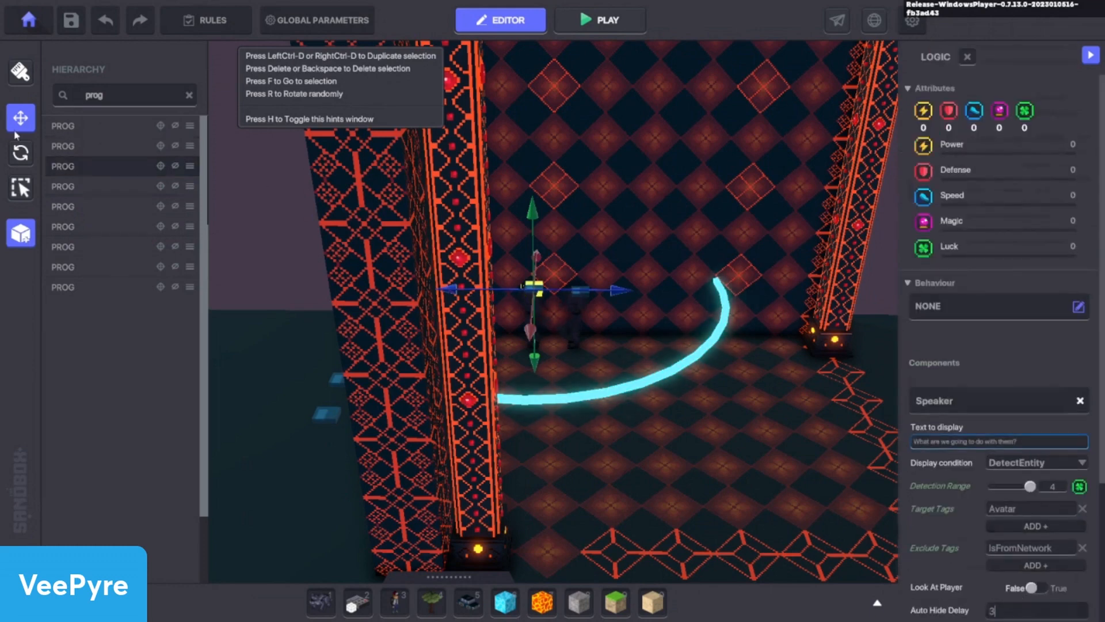
Set the auto hide delay to 3 on the PROG Speaker that says "Let's kill them!"
left_click(50, 148)
left_click(54, 127)
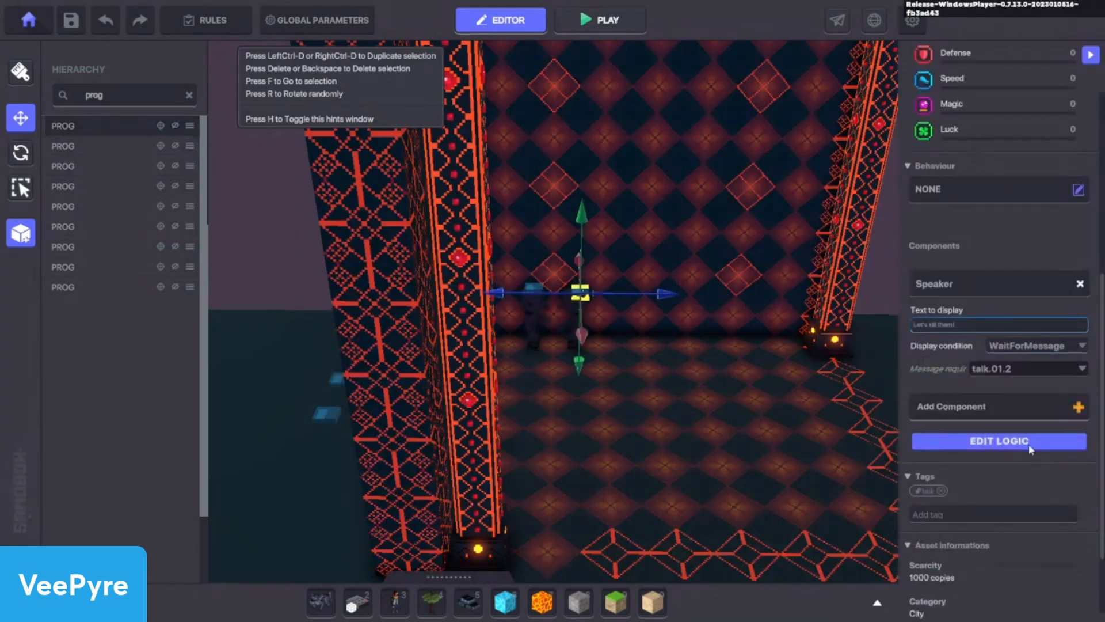
scroll(1024, 495, "up", 3)
scroll(1021, 543, "down", 2)
double_click(1013, 482)
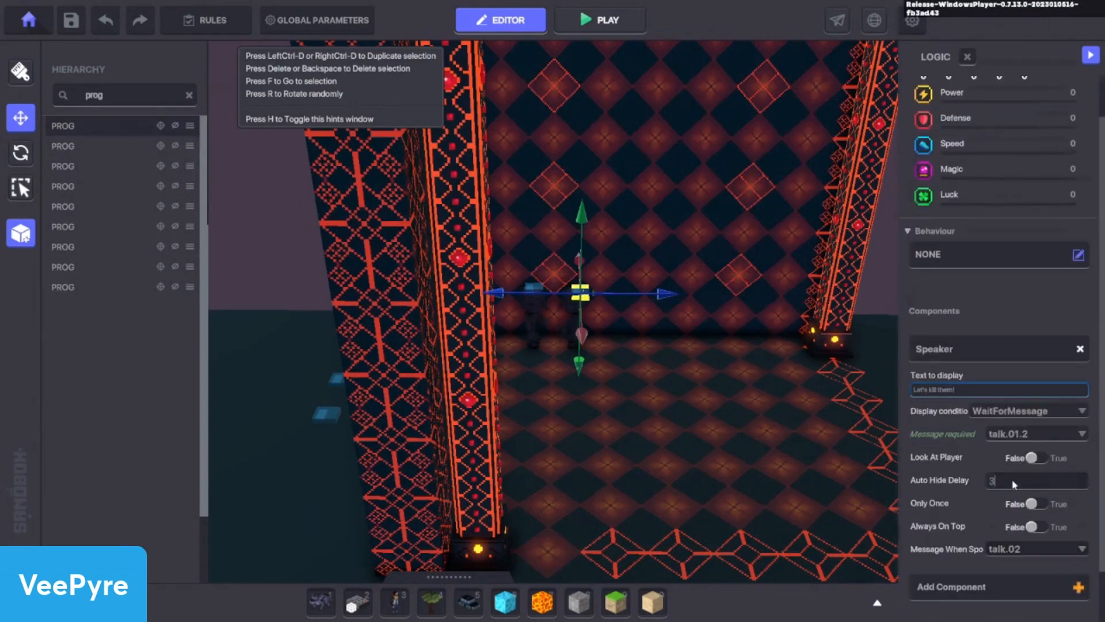
Playtest the conversation between the PROG characters in the red room and inspect the opening speaker's settings back in the editor
key("ctrl+p")
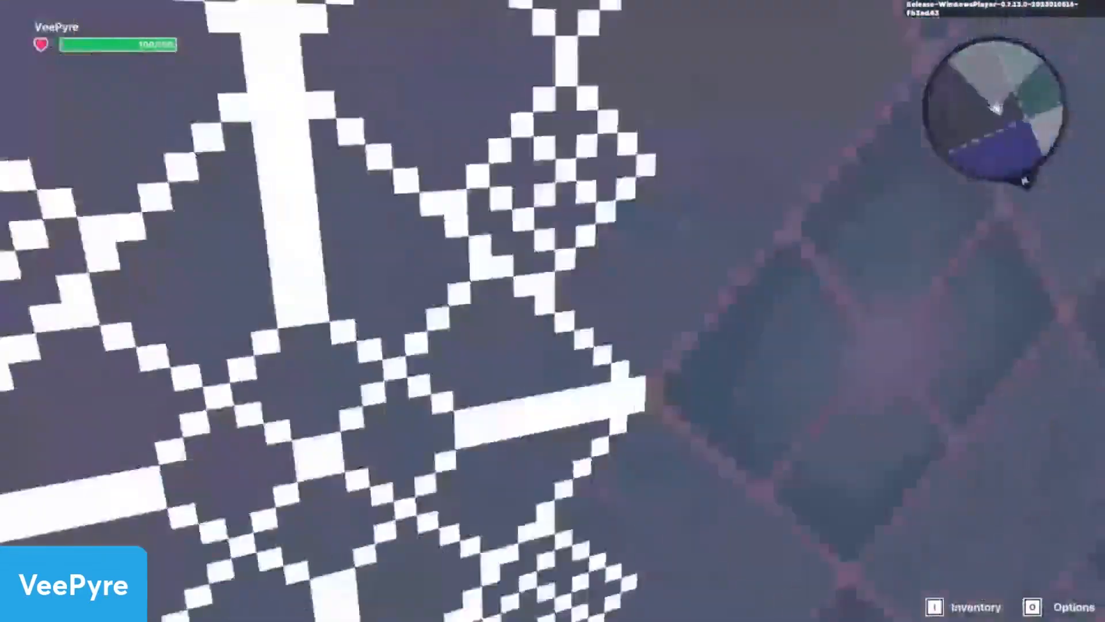
key("w")
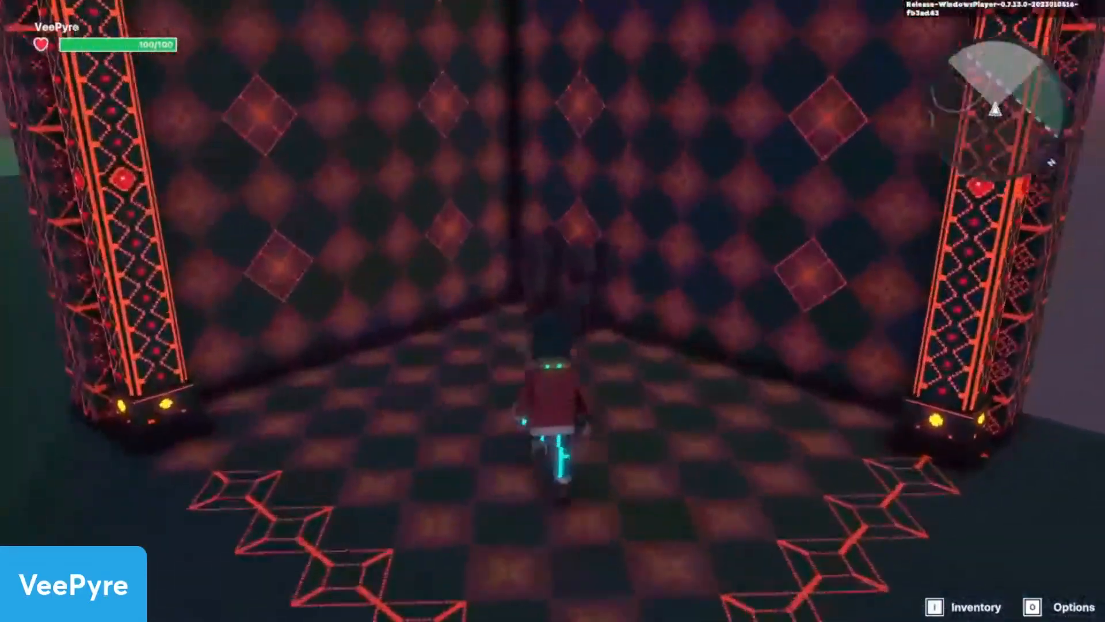
key("w")
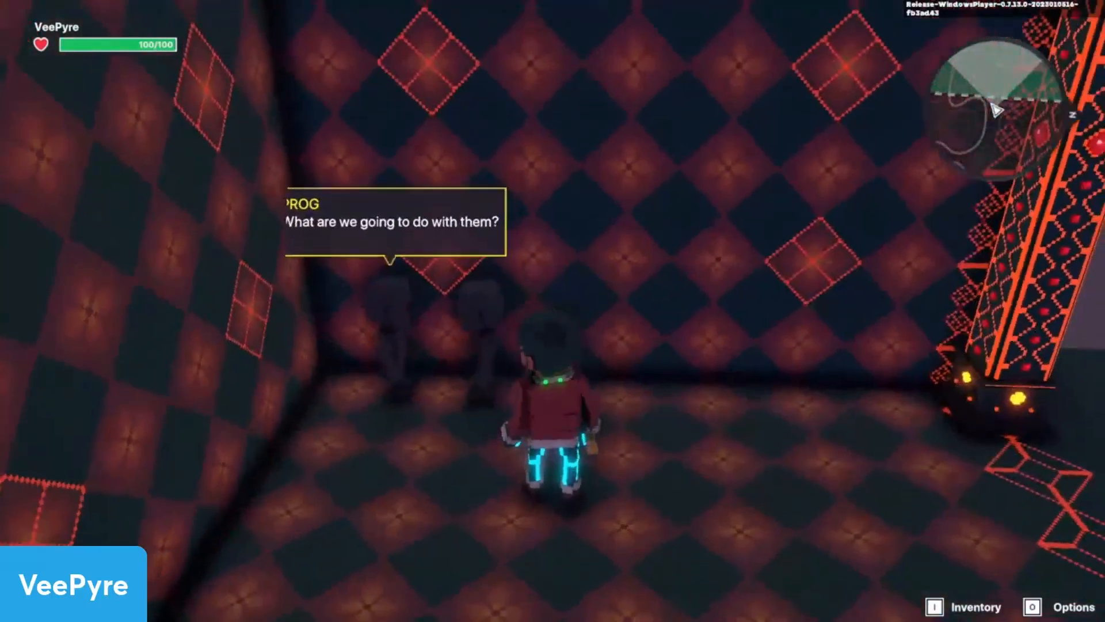
left_click(552, 311)
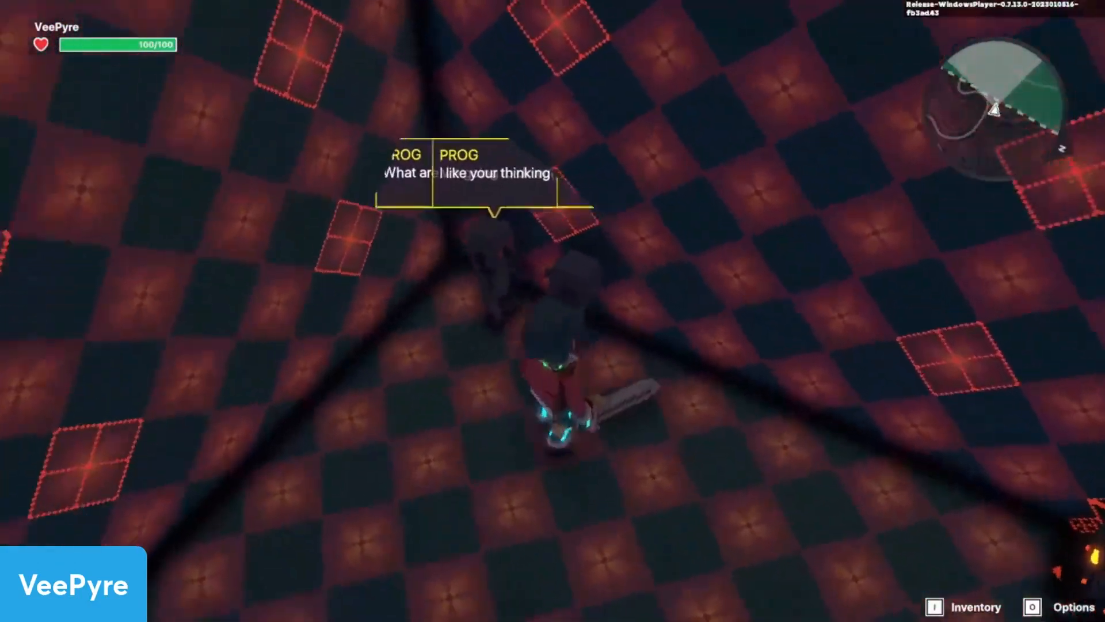
key("a")
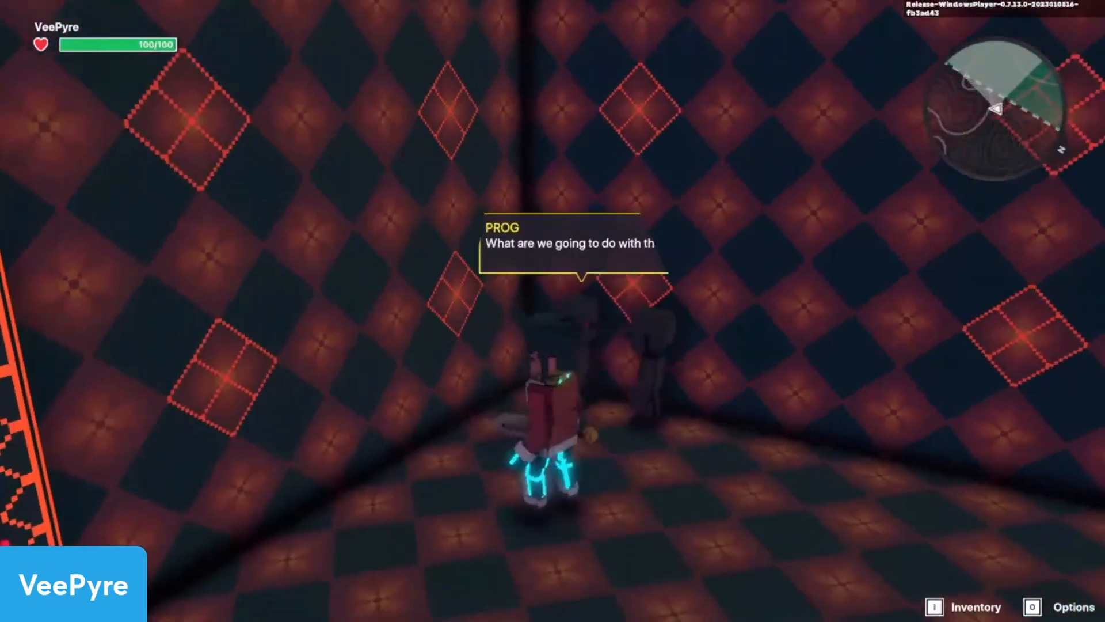
key("Escape")
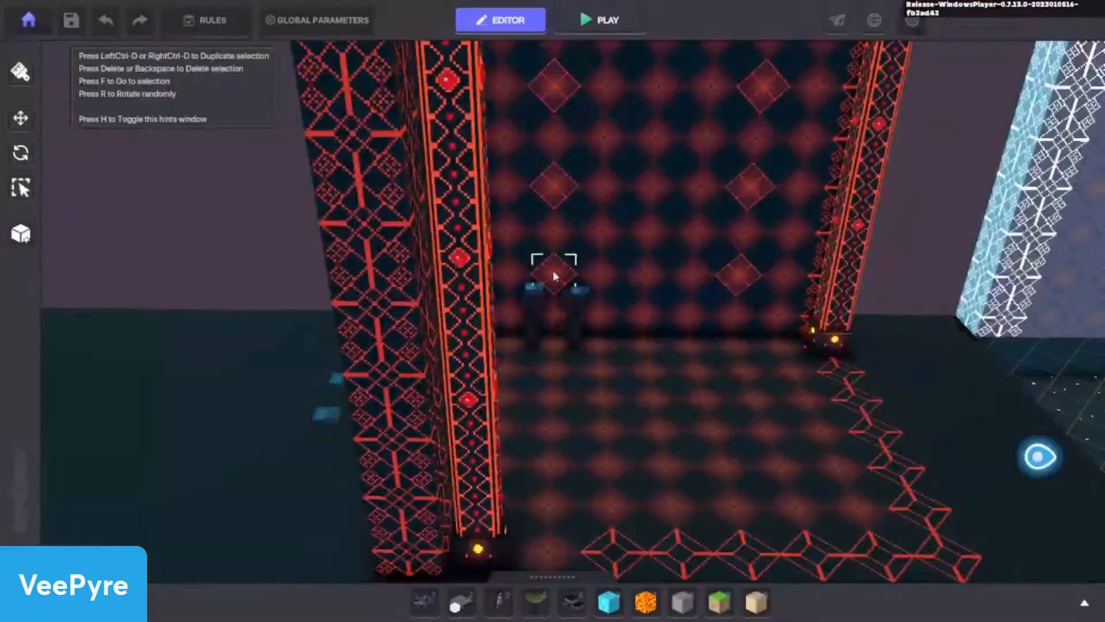
left_click(554, 276)
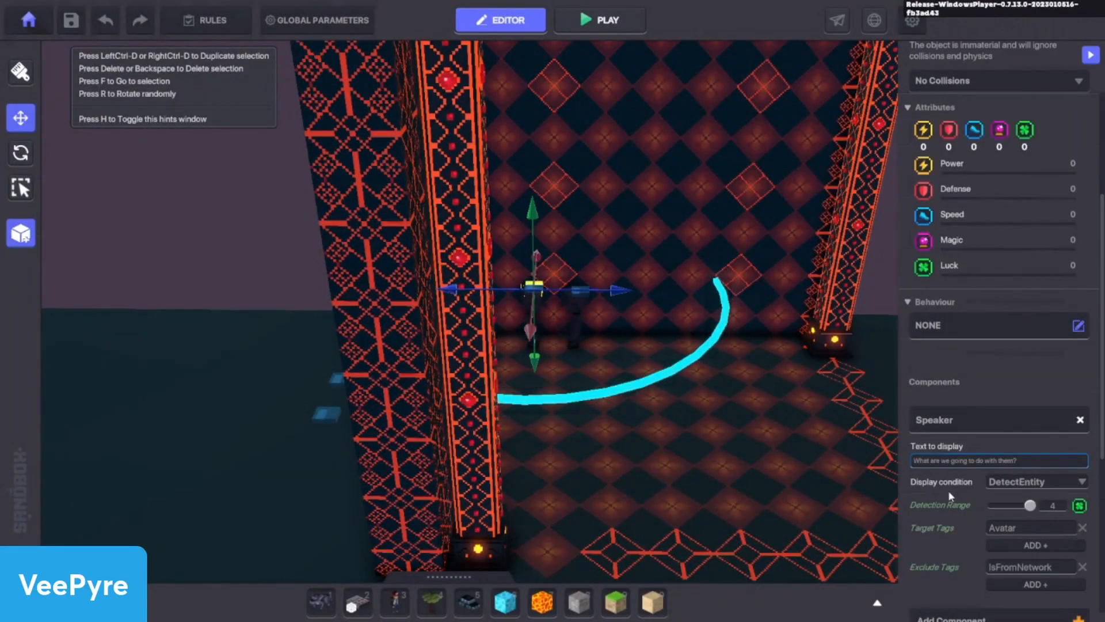
scroll(949, 496, "down", 3)
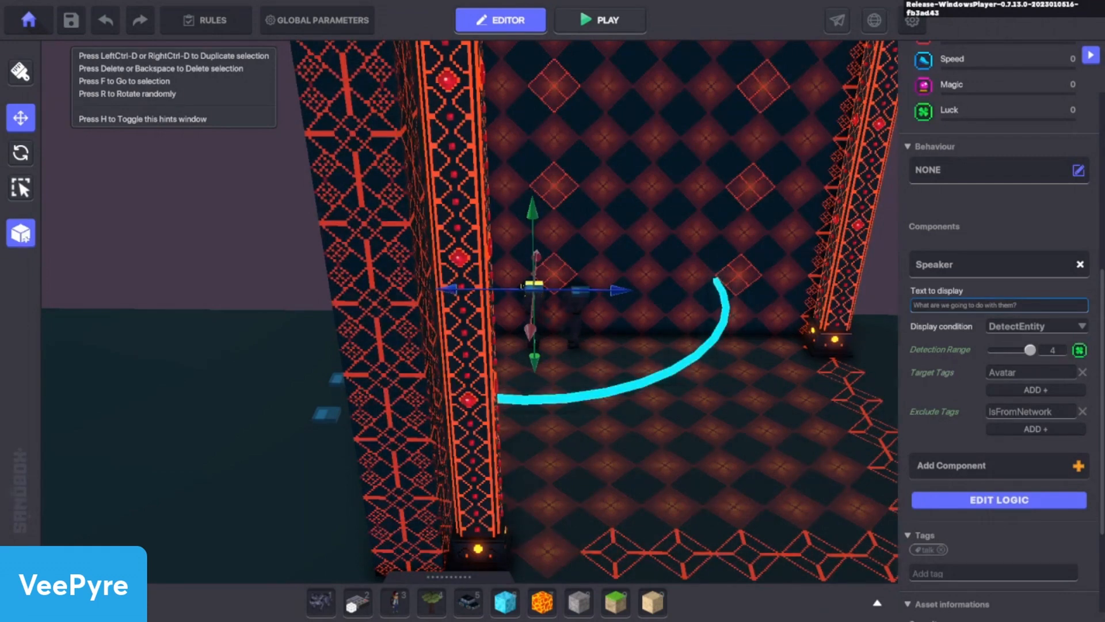
scroll(564, 474, "down", 2)
Place a Maximilien character on the floor between the red room and the white door area, rotated 90 degrees about Y
middle_click_drag(557, 476, 515, 418)
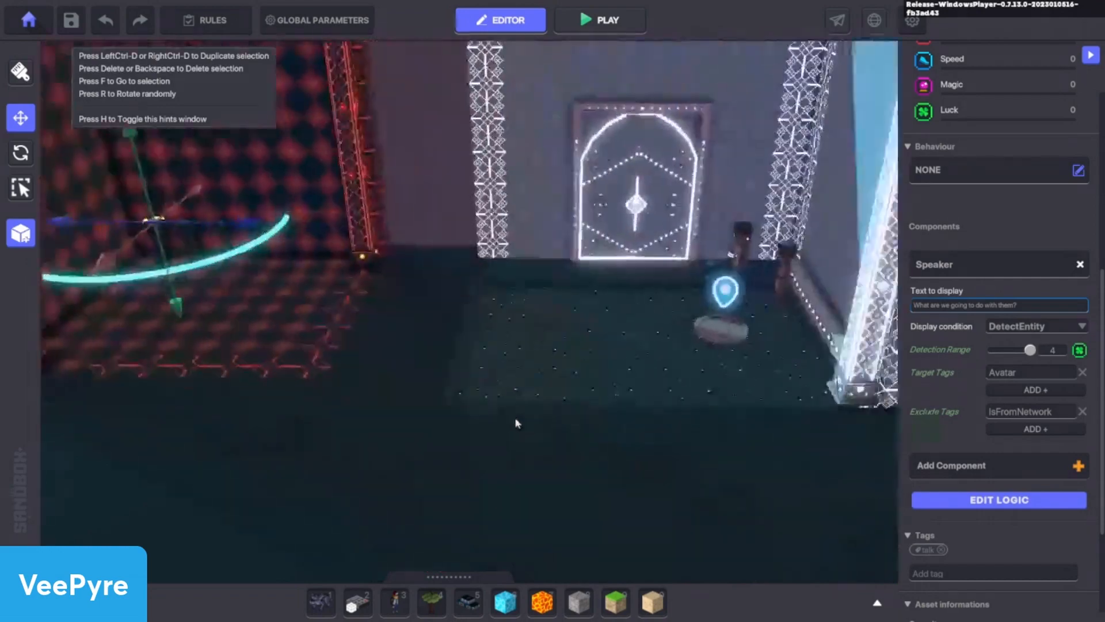
scroll(506, 423, "up", 1)
left_click(395, 601)
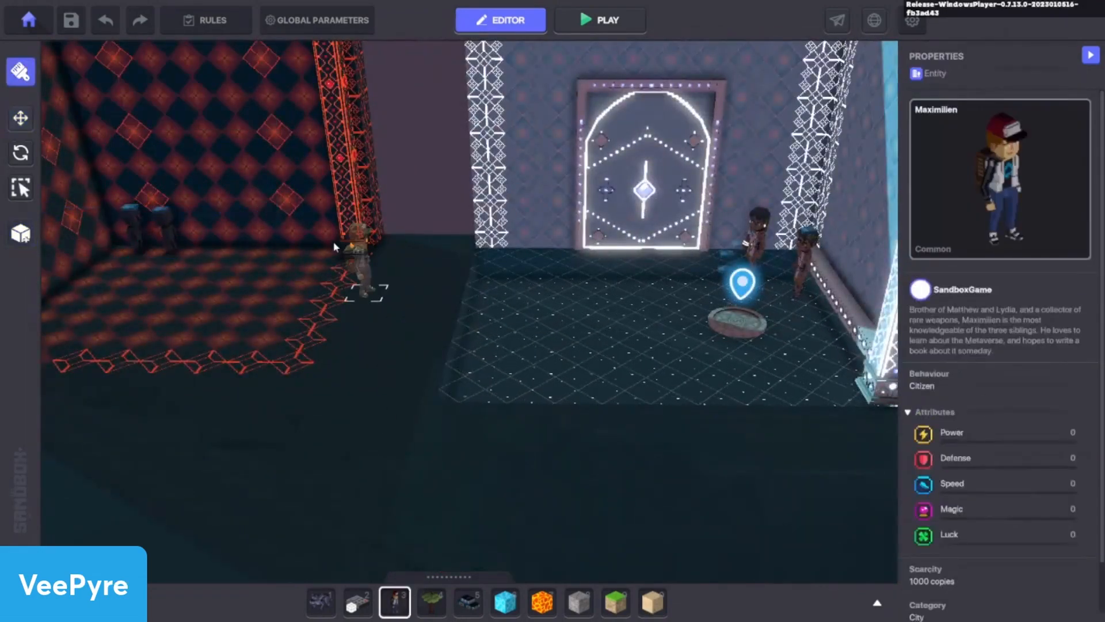
left_click(404, 298)
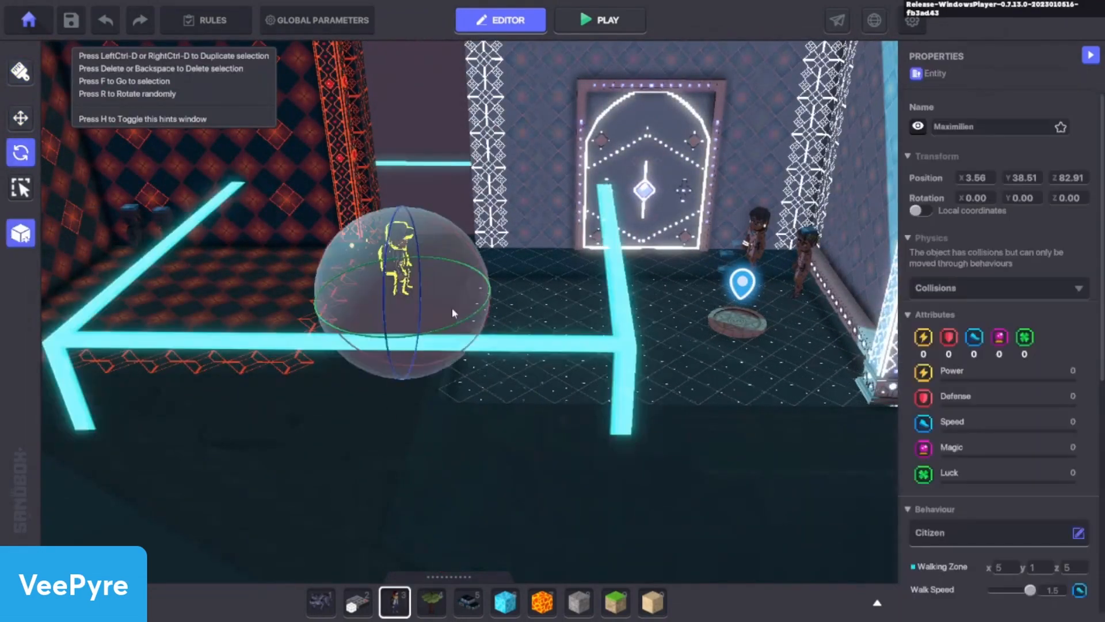
left_click_drag(452, 323, 253, 371)
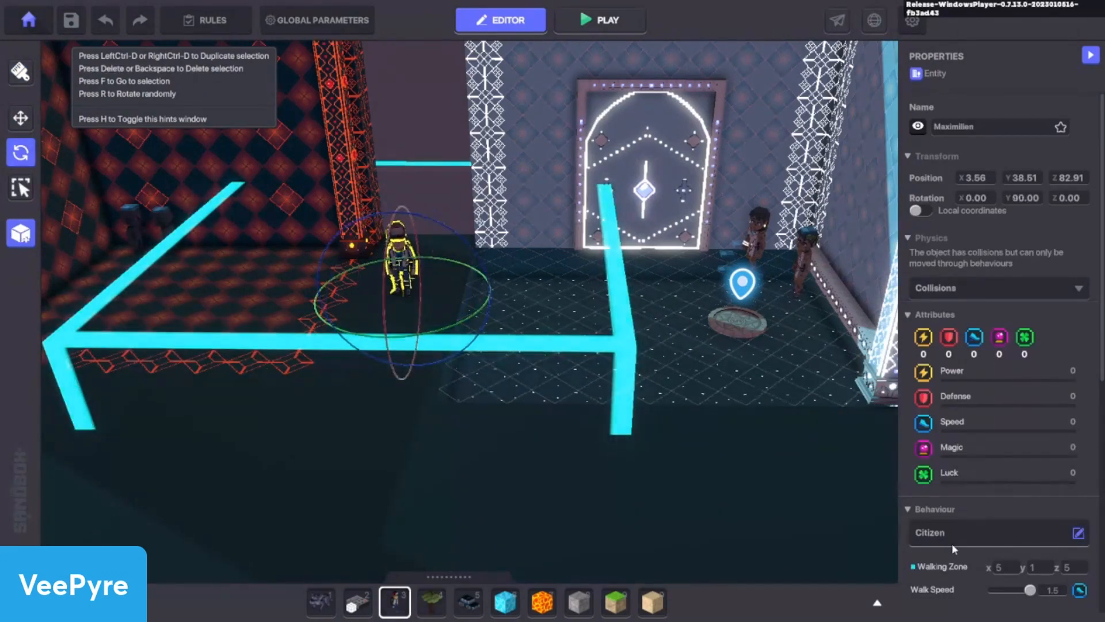
Set Maximilien's behaviour to None and remove the Health component
left_click(953, 537)
left_click(477, 271)
left_click(966, 531)
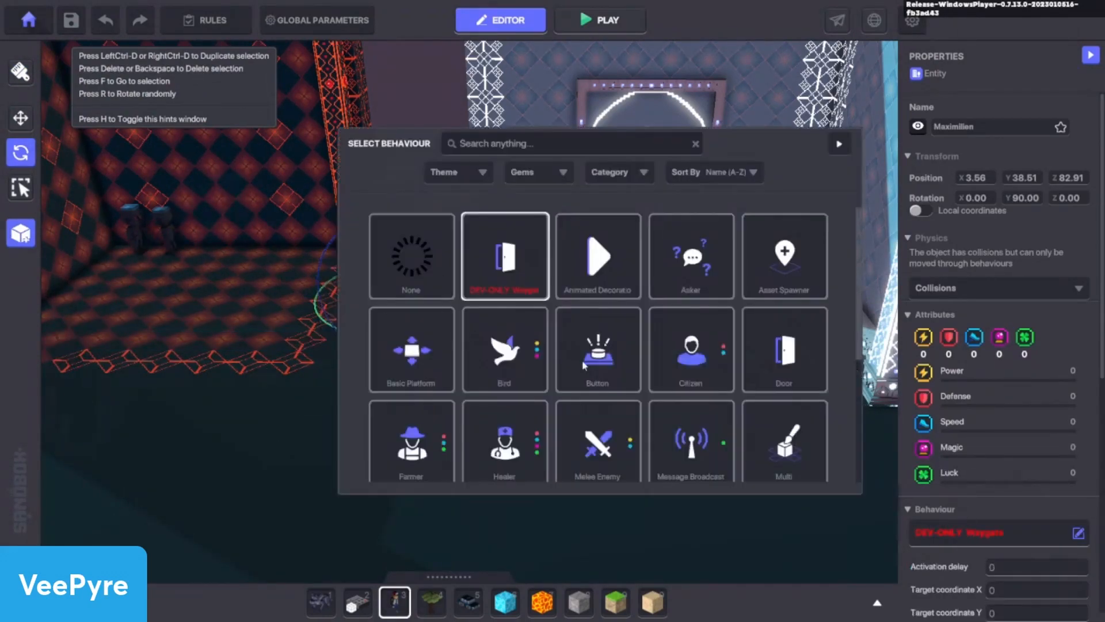
left_click(416, 262)
scroll(969, 451, "down", 5)
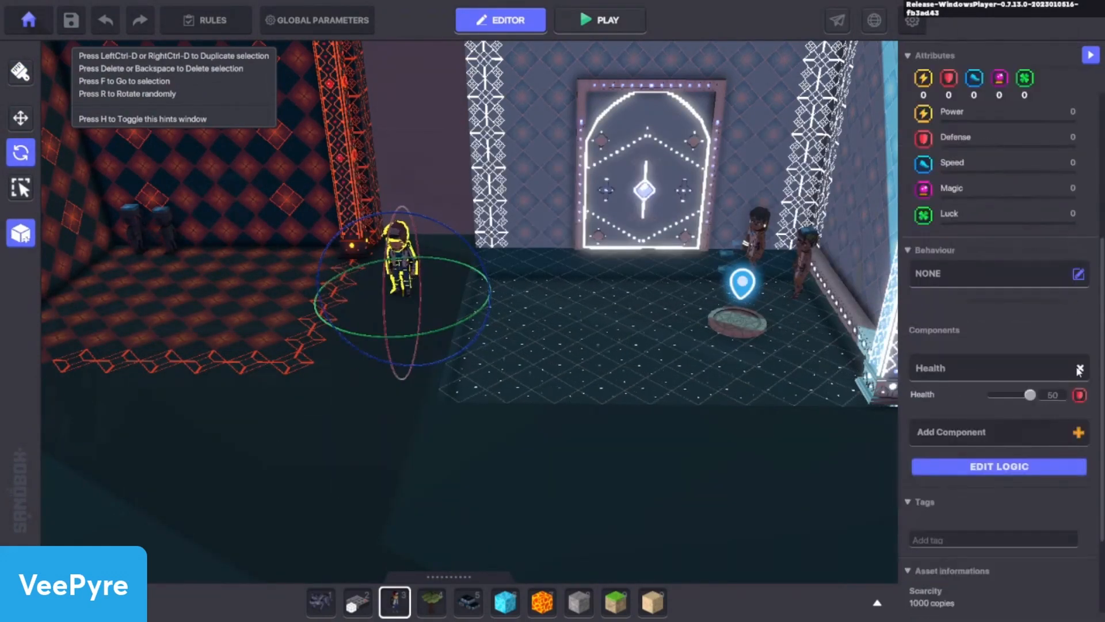
left_click(1080, 368)
Give Maximilien the Asker behaviour and set the speaker name to Max
left_click(954, 271)
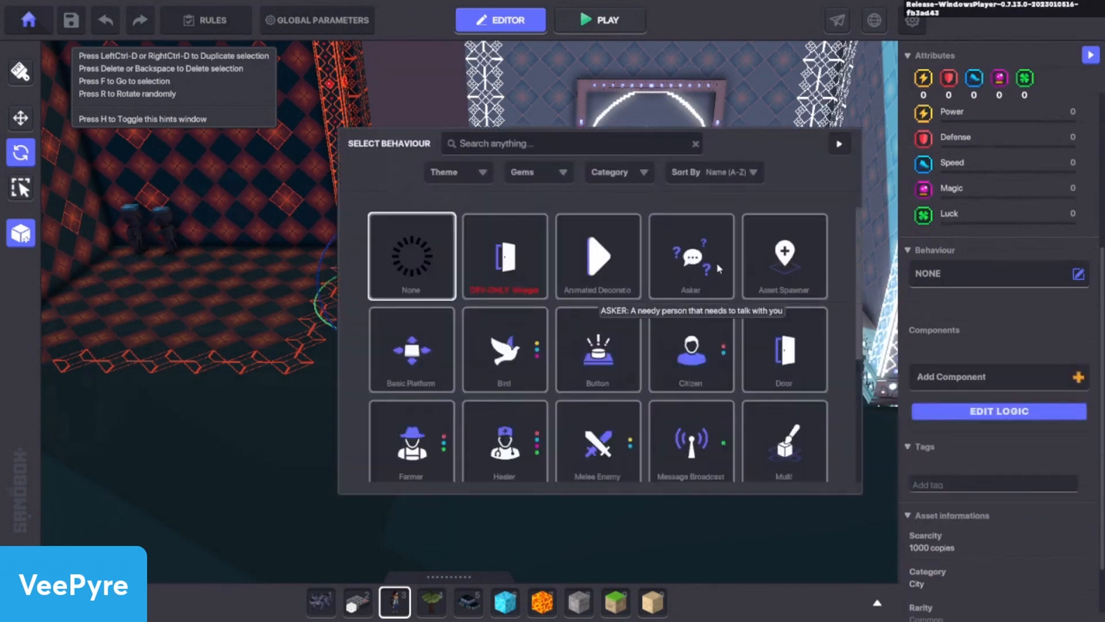
key("Escape")
left_click(1041, 309)
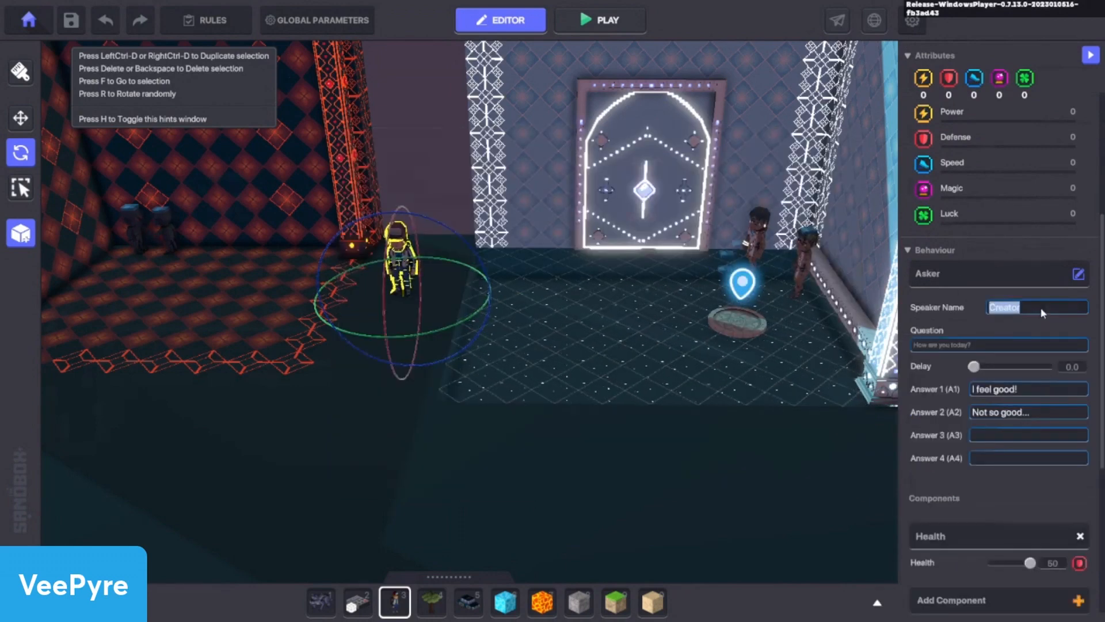
type("Max")
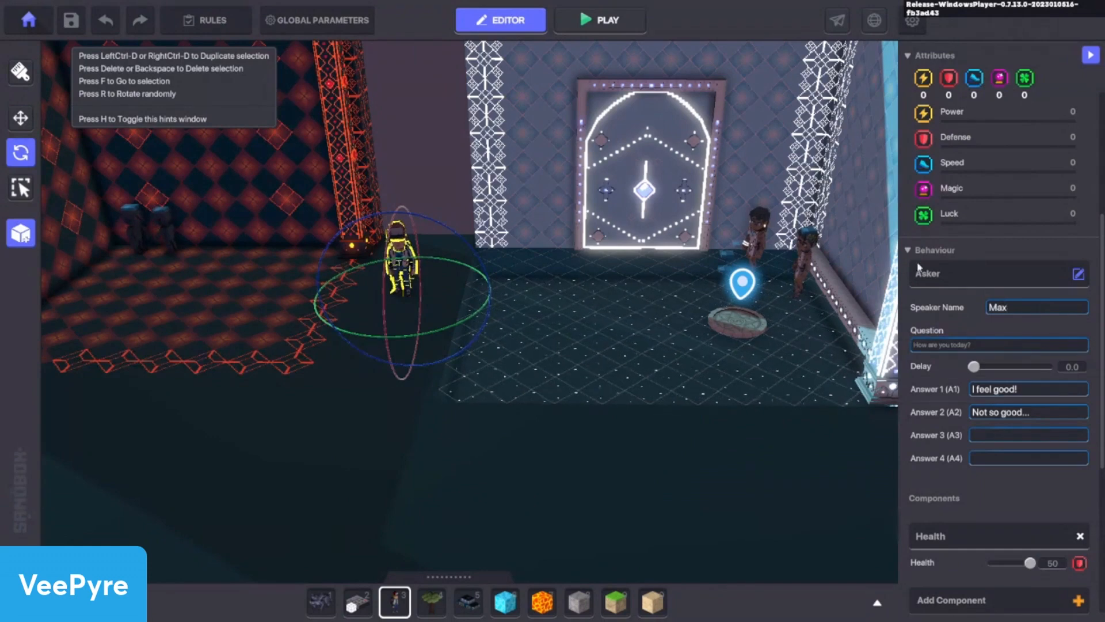
Remove Maximilien's Health component and set the Asker question to "What colour is my cap?"
scroll(974, 288, "up", 4)
scroll(975, 287, "up", 1)
scroll(980, 271, "down", 5)
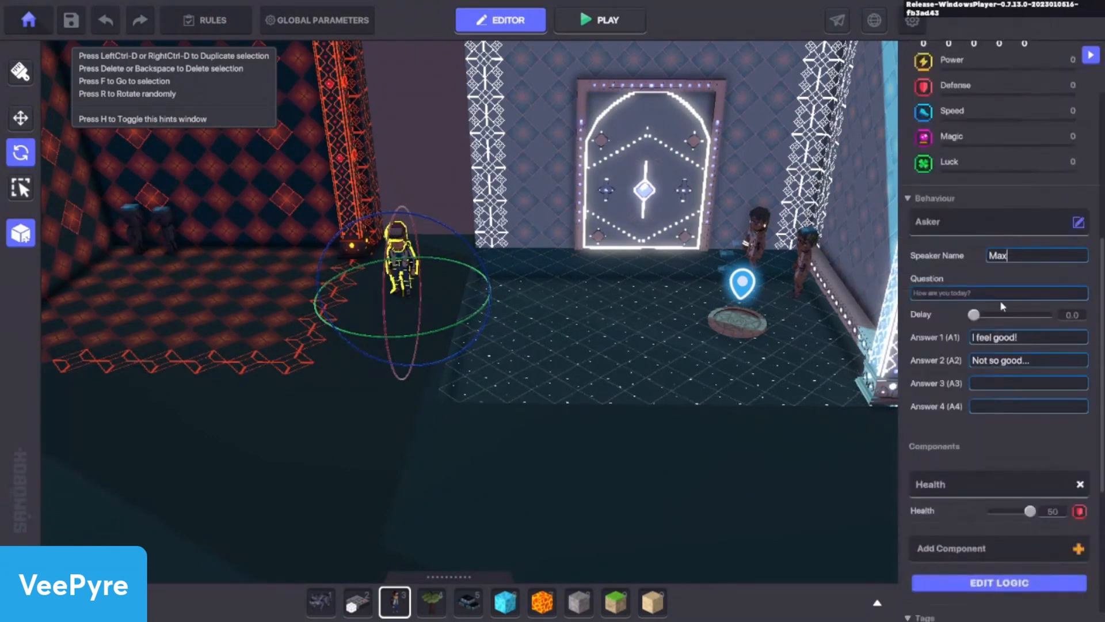
left_click(1080, 485)
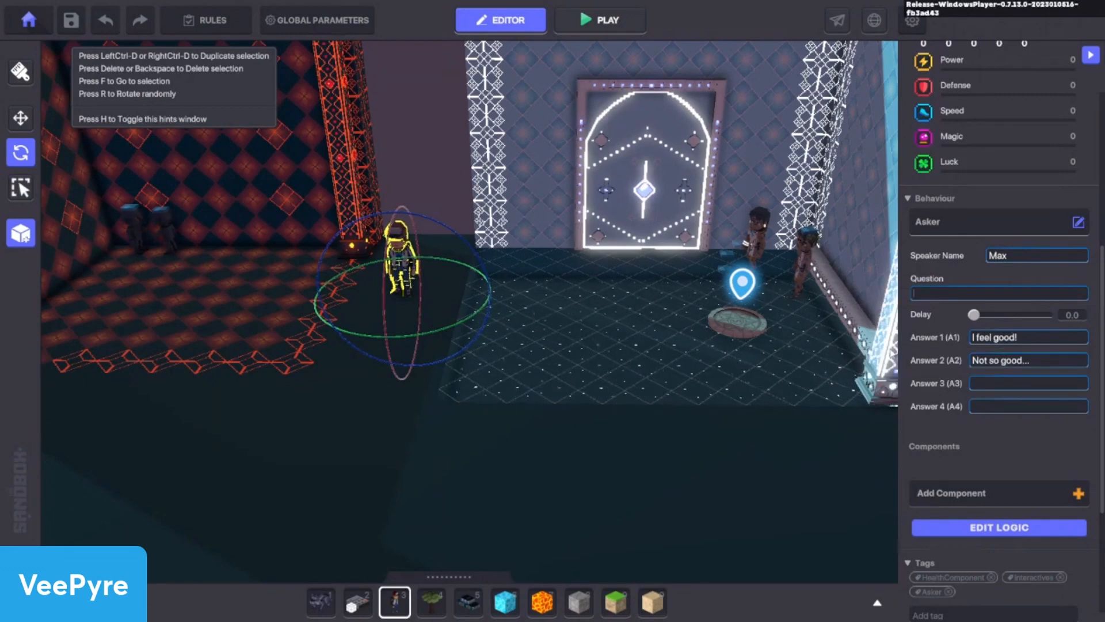
type("What colour is my cap?")
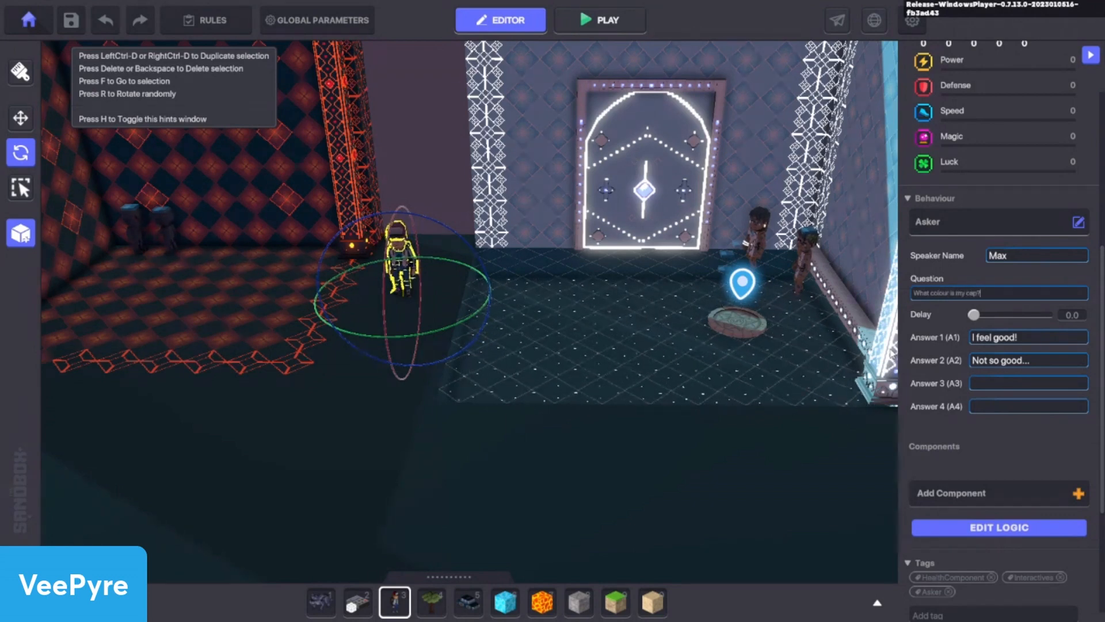
Set Max's first Asker answer to "Blue" and the second answer to "Green"
left_click(306, 387)
scroll(288, 258, "up", 5)
right_click_drag(444, 301, 620, 332)
left_click(509, 245)
scroll(784, 313, "up", 5)
scroll(620, 332, "down", 3)
scroll(940, 418, "down", 4)
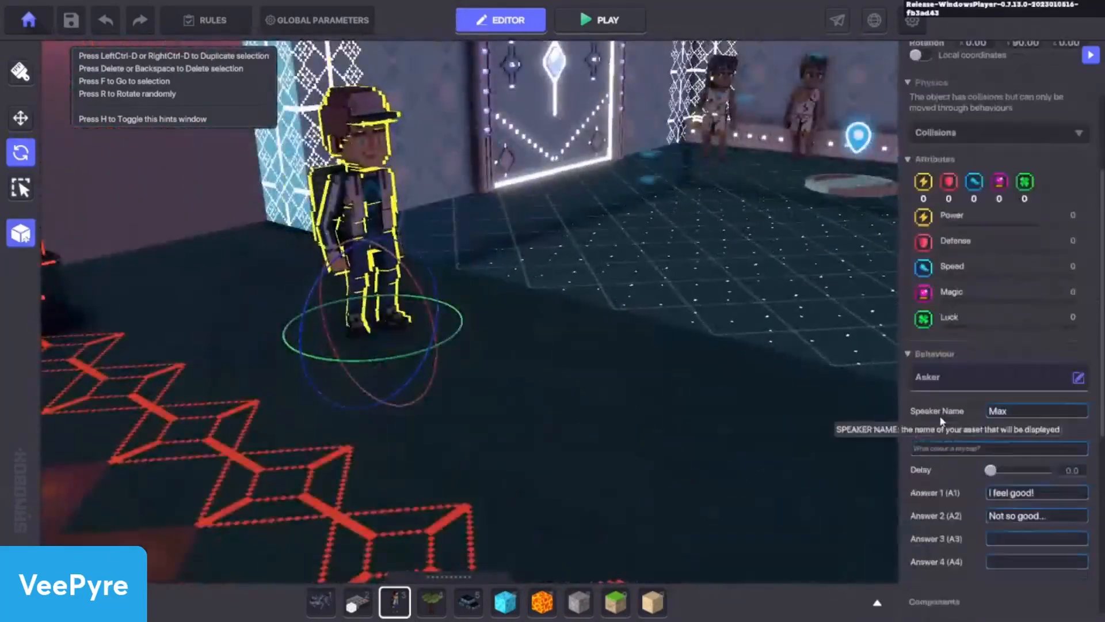
left_click(1007, 440)
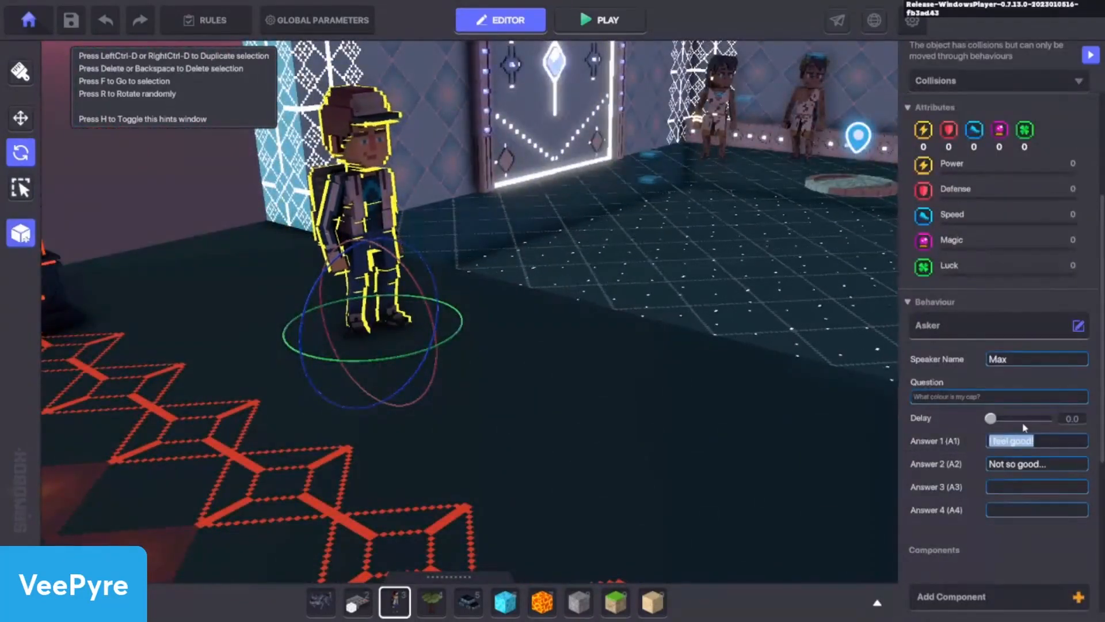
type("Blue")
left_click(1041, 462)
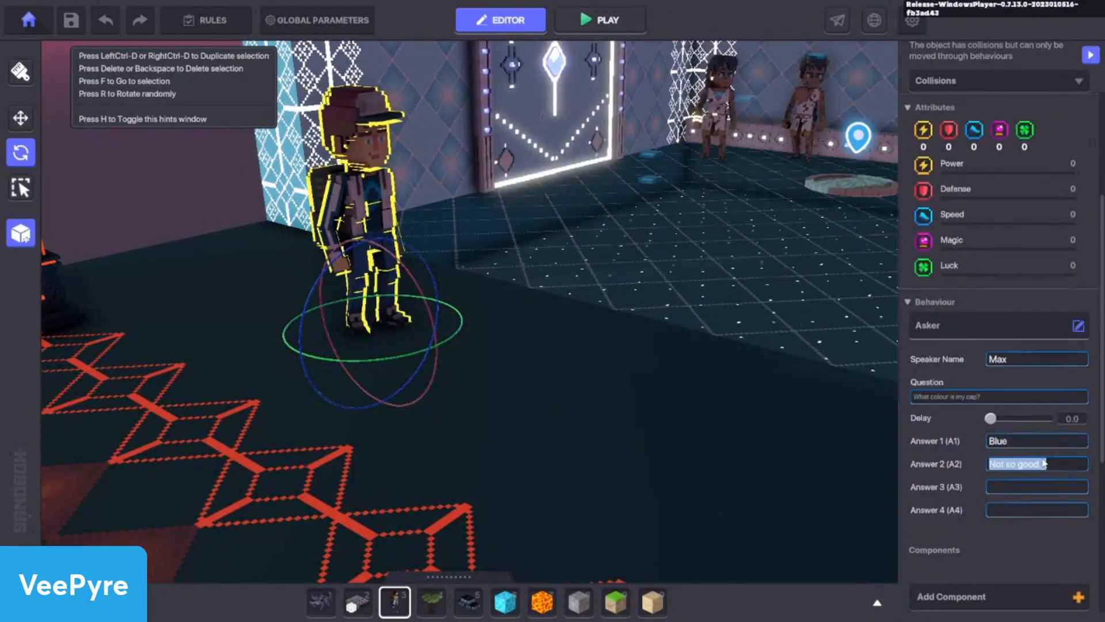
type("Green")
Set Max's third Asker answer to "Red" and the fourth answer to "Yellow"
left_click(1004, 484)
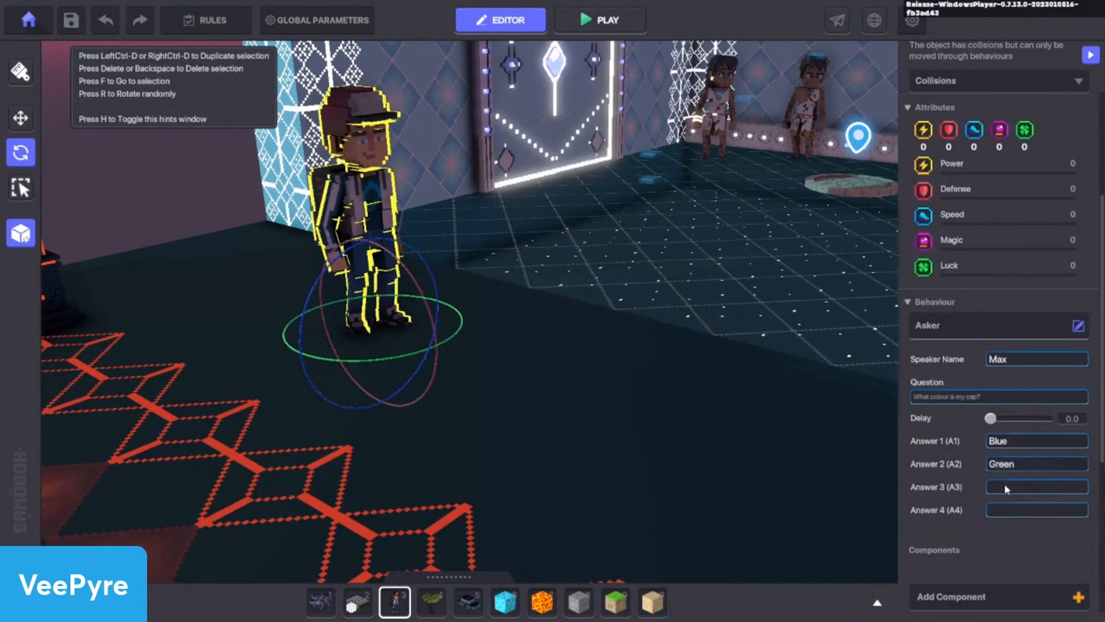
type("Red")
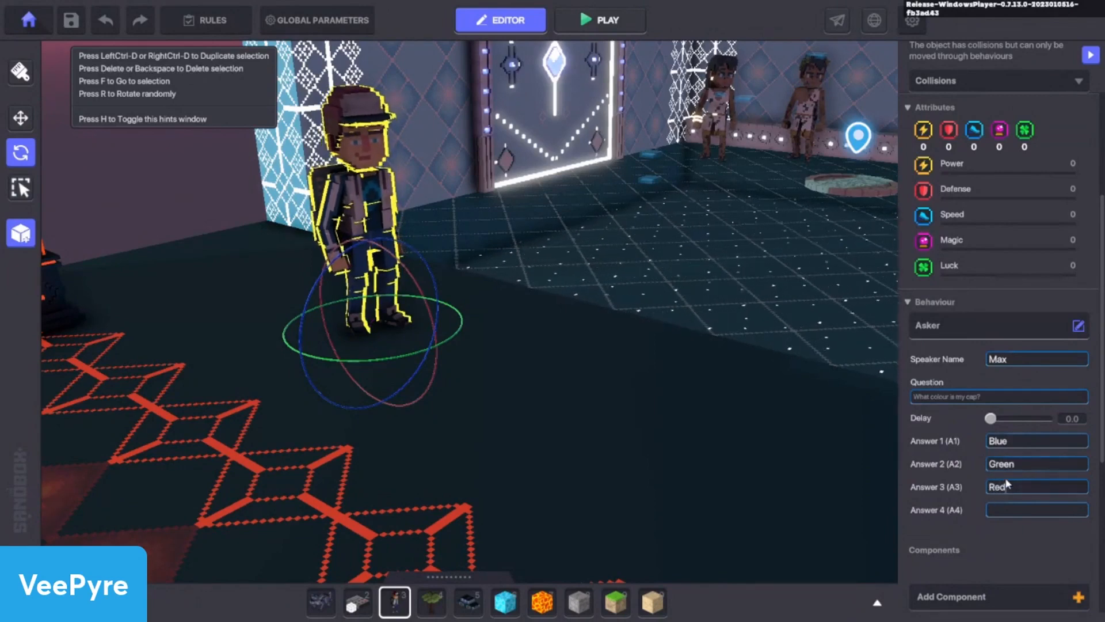
left_click(1004, 506)
type("Yellow")
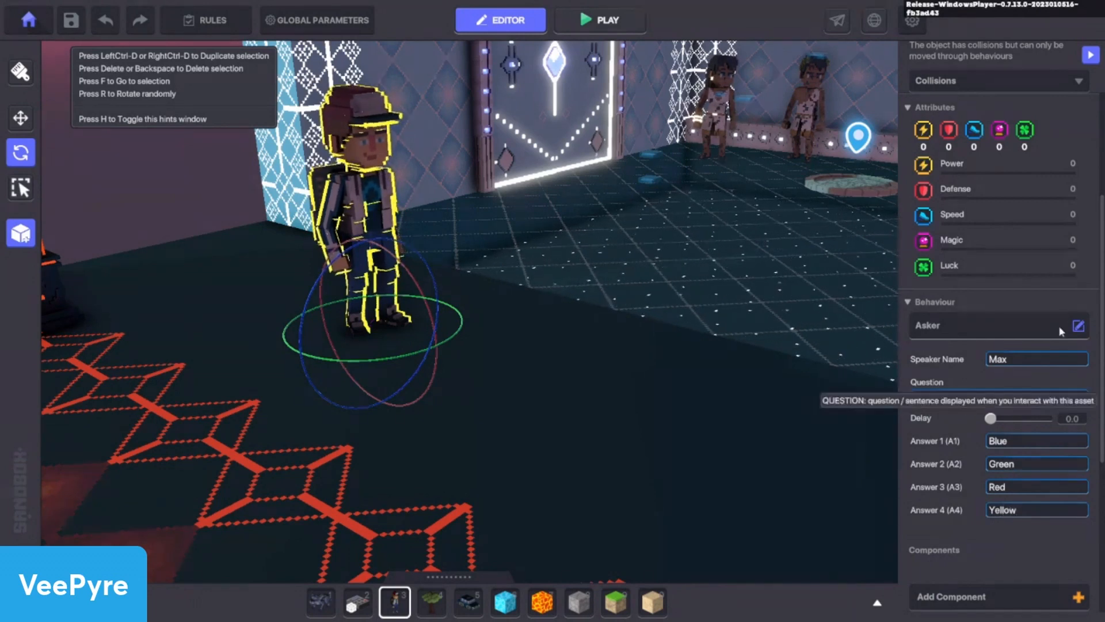
scroll(920, 249, "down", 1)
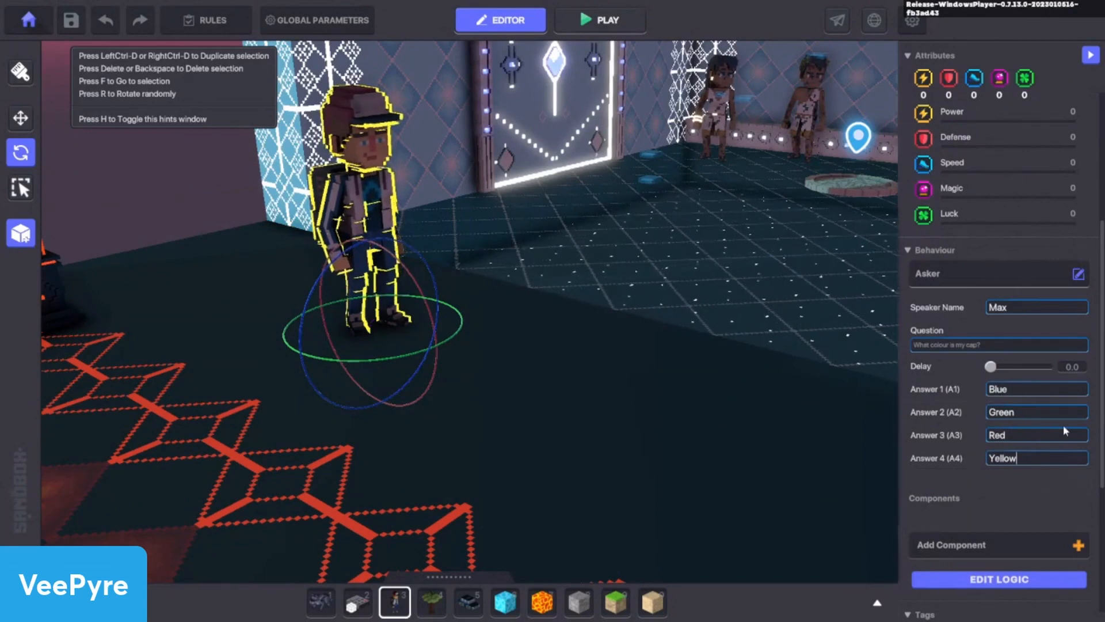
double_click(998, 389)
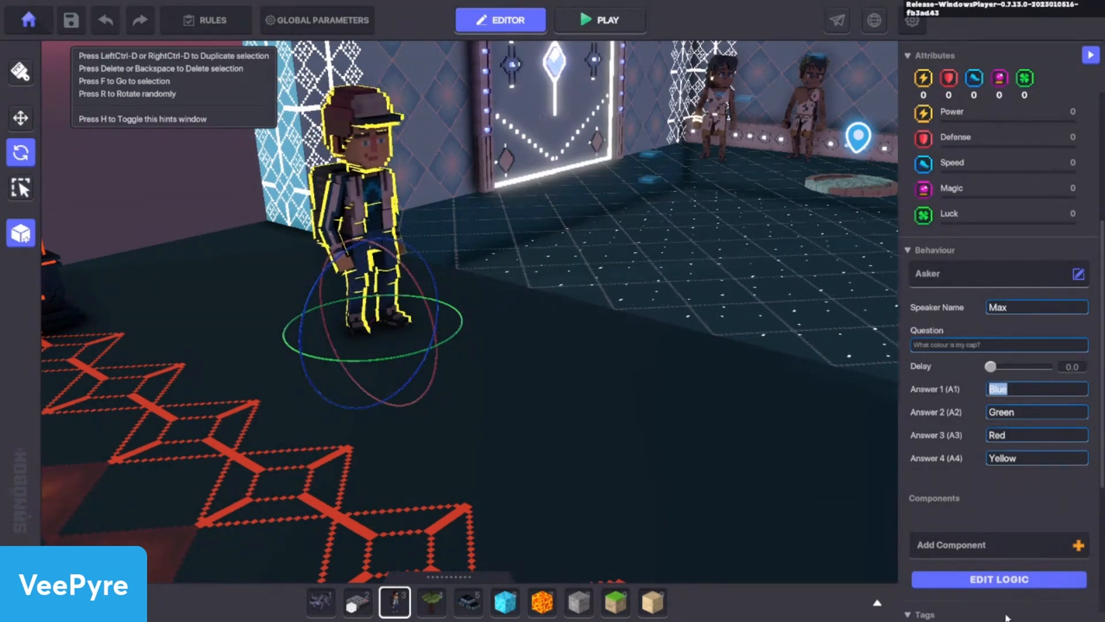
left_click(954, 517)
In Max's Asker logic, make answers 1, 2 and 4 send the message "wrong"
left_click(1004, 579)
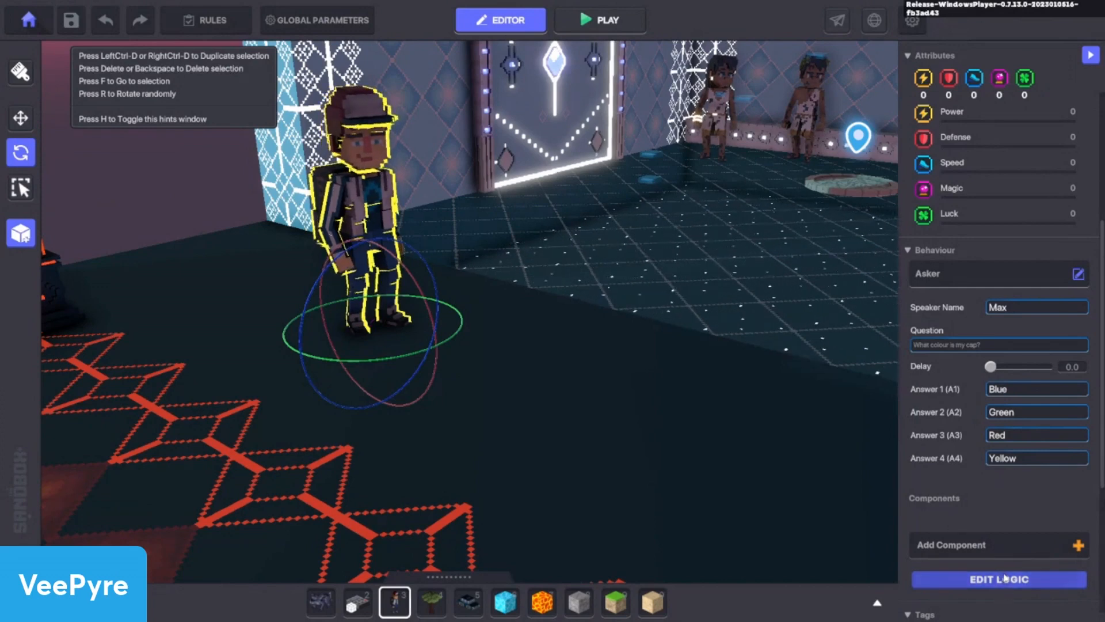
left_click(1036, 472)
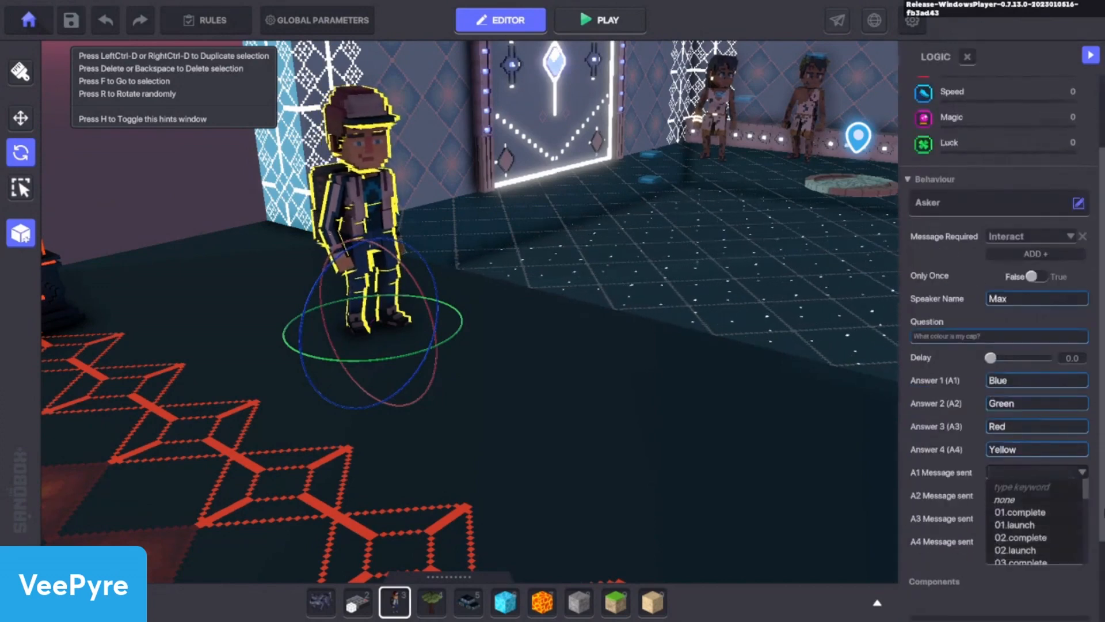
type("wrong")
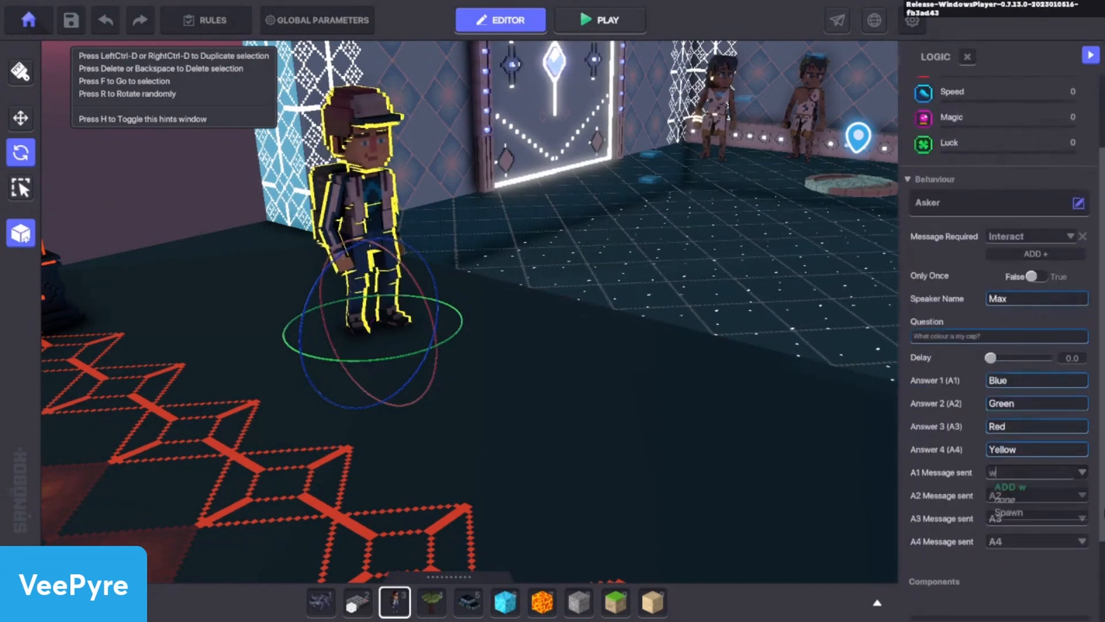
left_click(1018, 486)
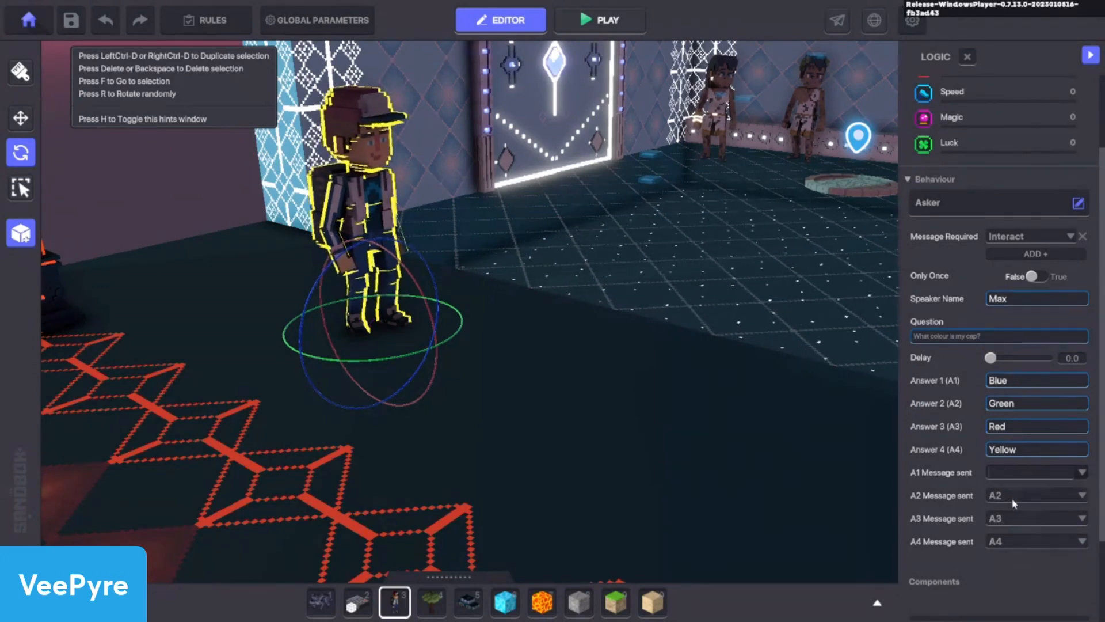
left_click(1013, 497)
type("wrong")
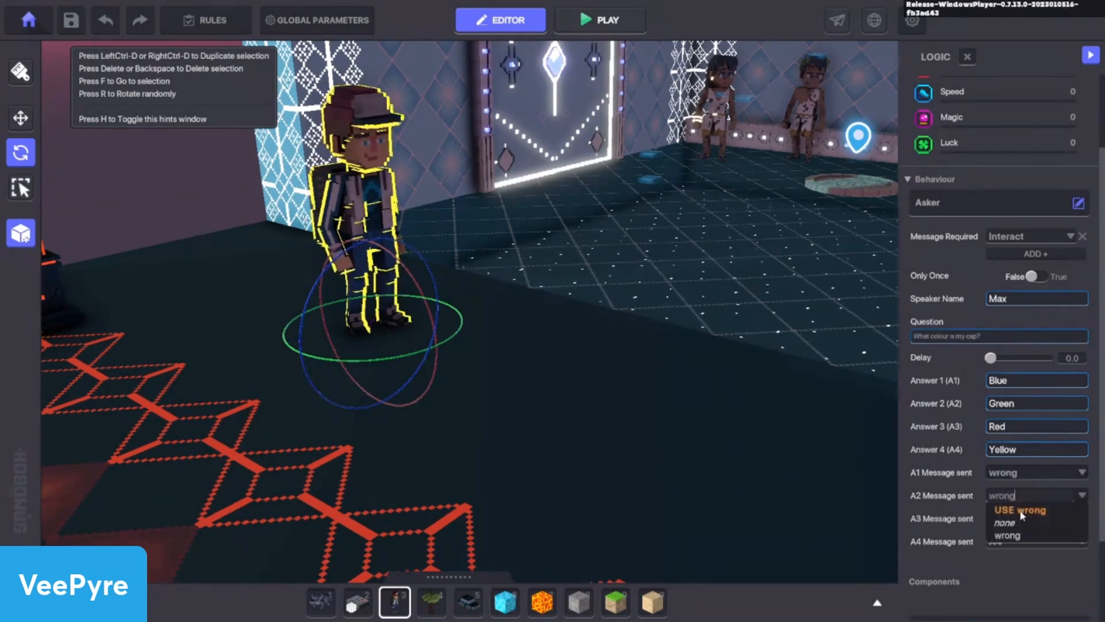
left_click(1016, 536)
left_click(1017, 540)
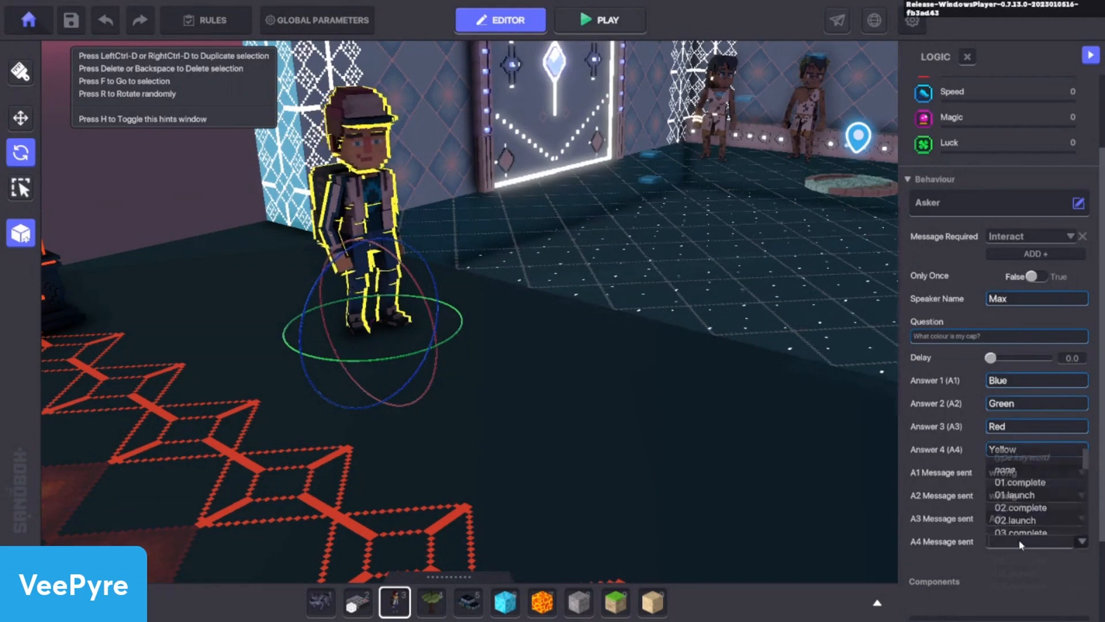
type("wrong")
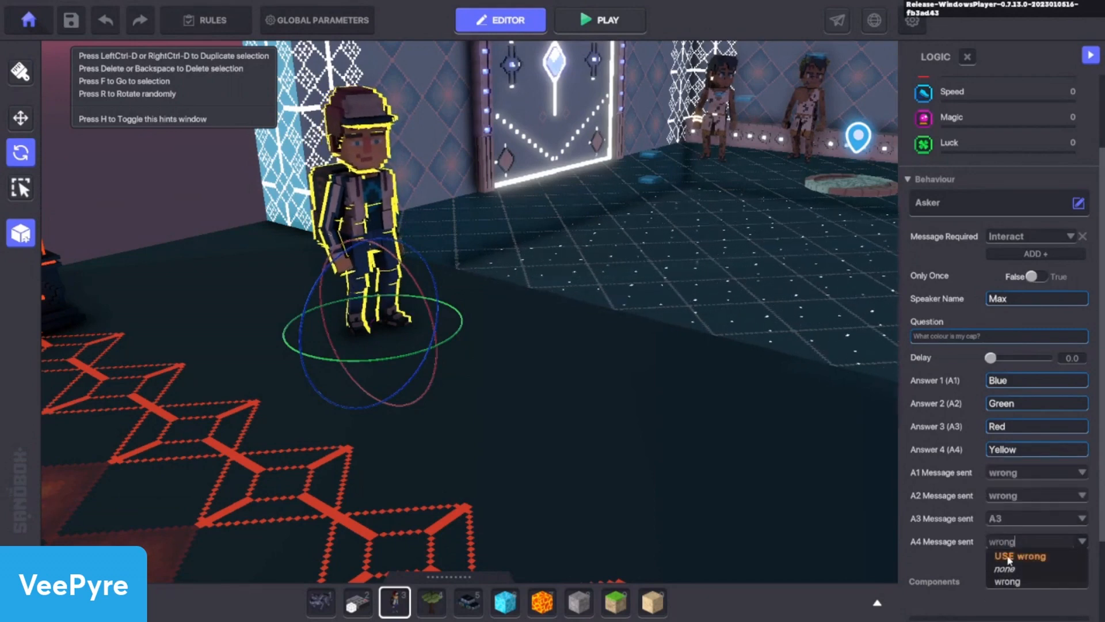
left_click(1008, 581)
Make Max's answer 3 send a new message named "correct.01"
left_click(1030, 518)
type("correct.01")
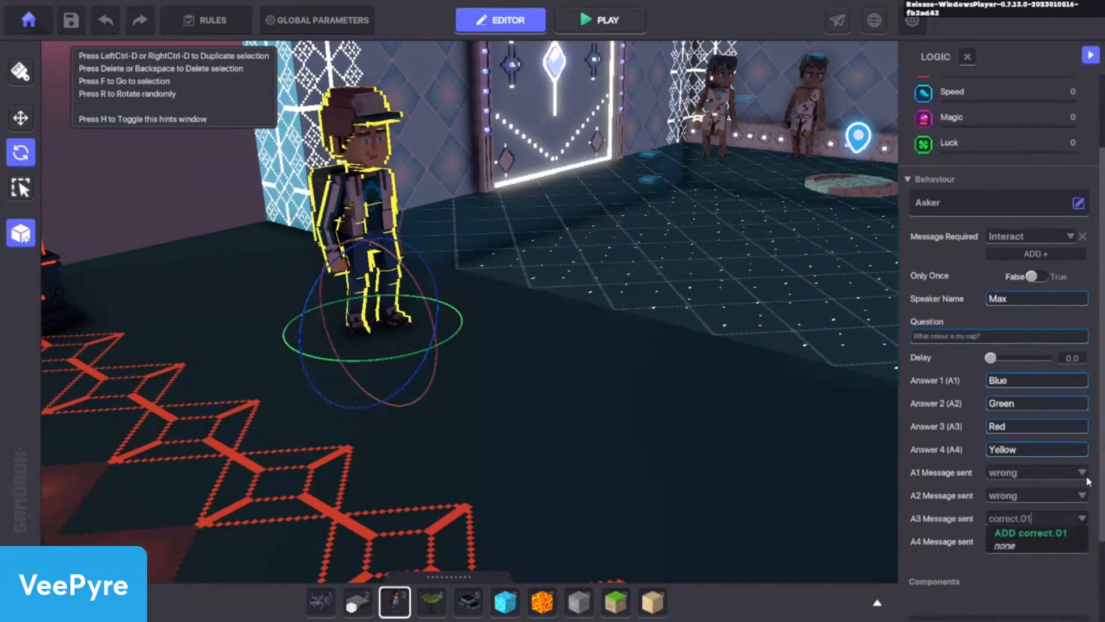
left_click(1064, 528)
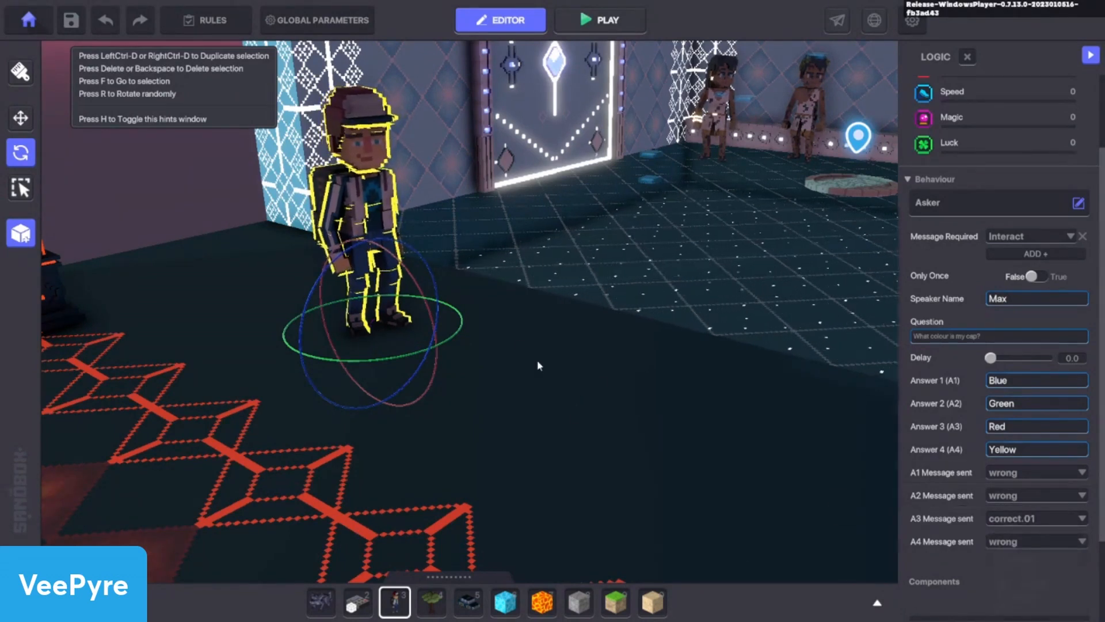
Place a small flat block on the floor just in front of Max and select it with the move tool
key("2")
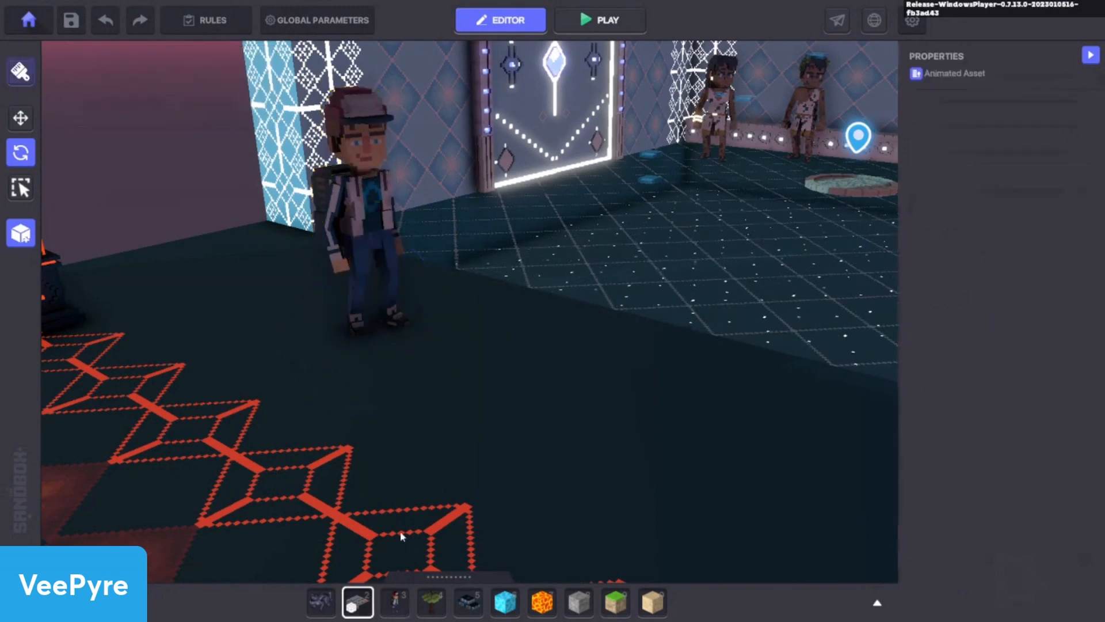
left_click(446, 345)
left_click(23, 118)
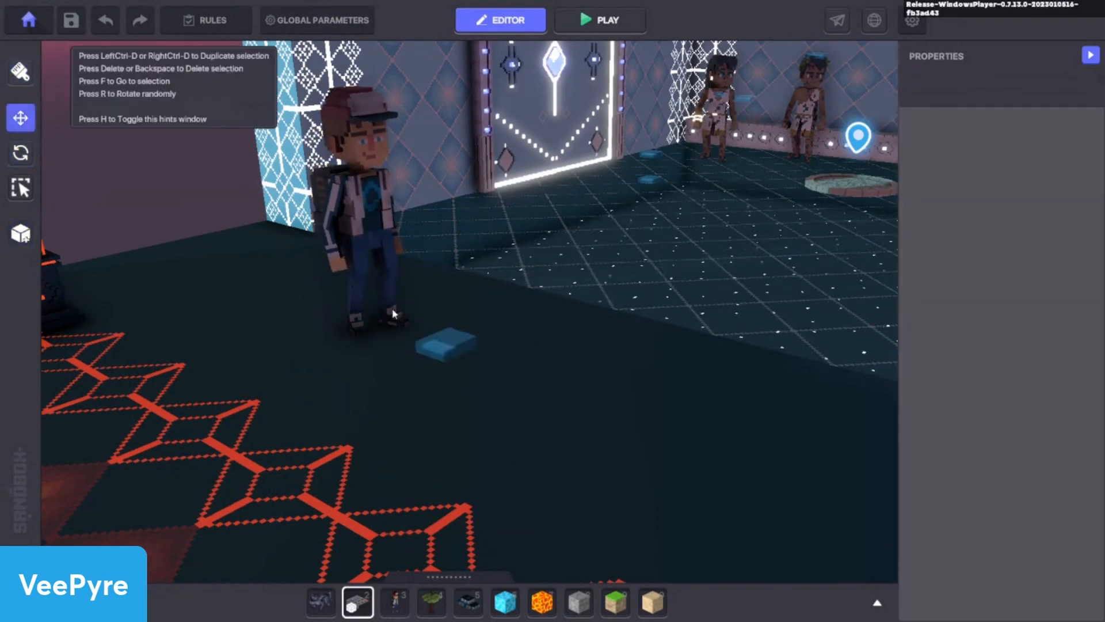
left_click(436, 344)
Give the flat block the Asker behaviour and set its speaker name to Max
scroll(1013, 426, "down", 5)
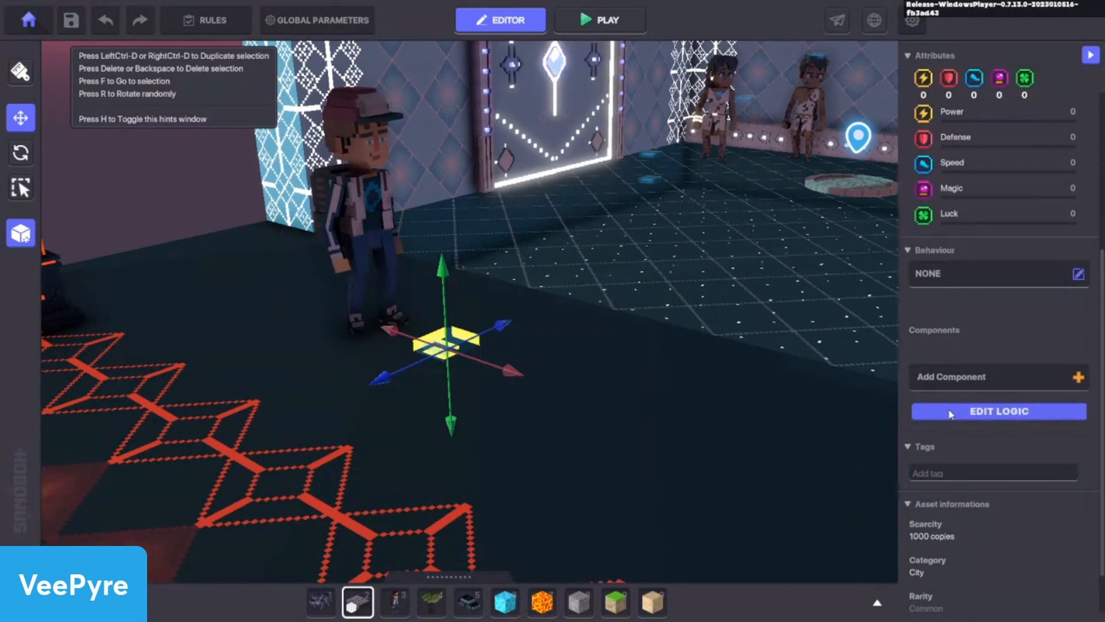
left_click(977, 282)
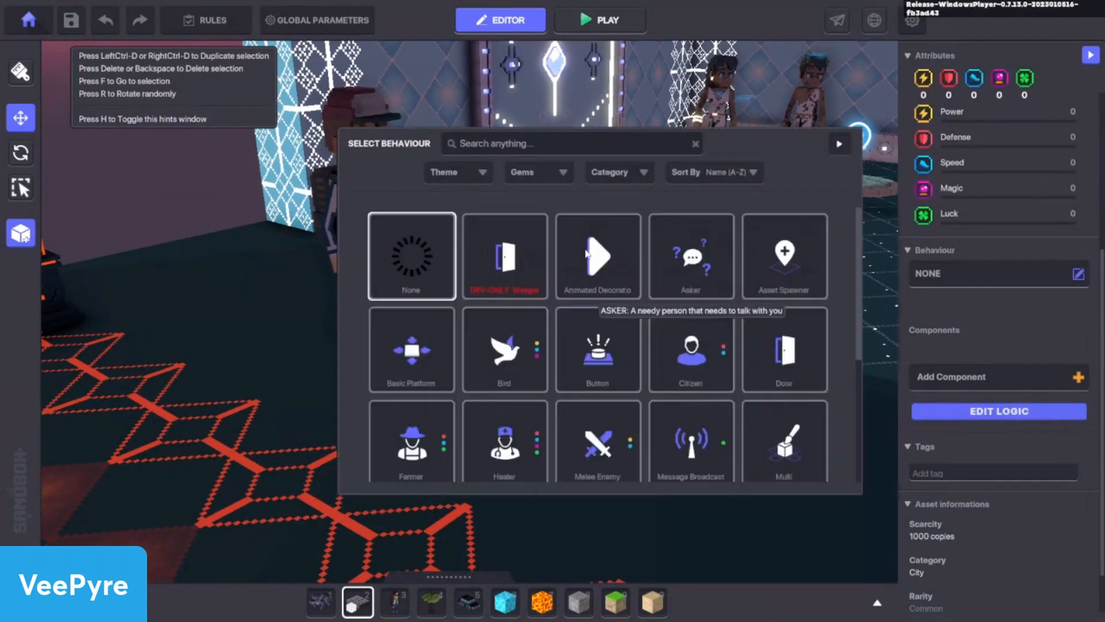
left_click(699, 252)
left_click(1023, 310)
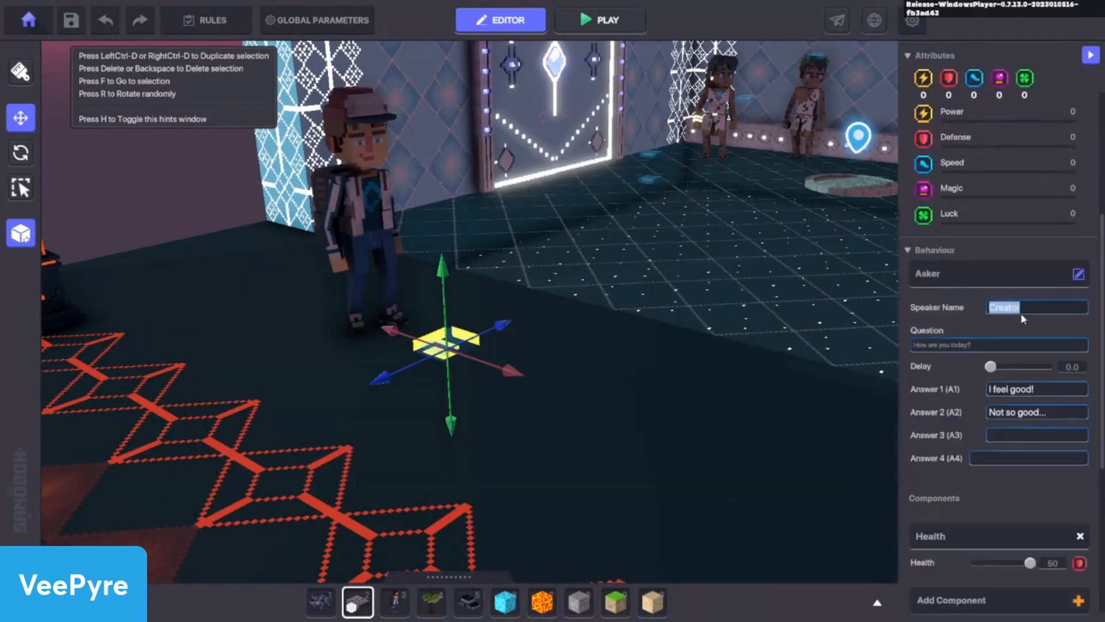
type("Max")
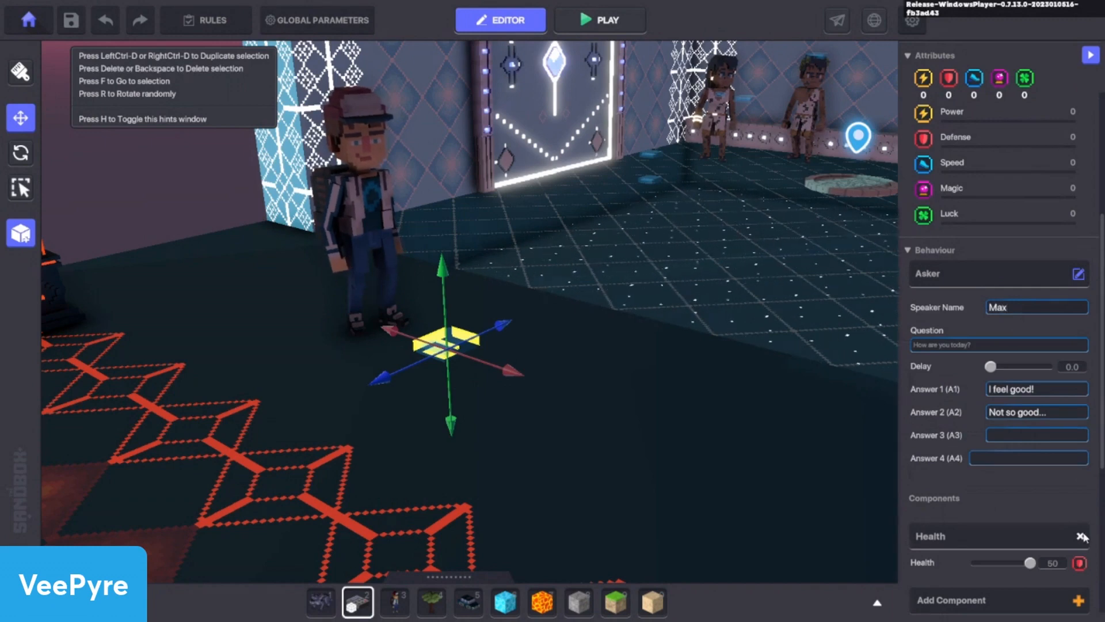
Remove the flat block's Health component and set its Asker question to "WRONG! Try again."
left_click(984, 347)
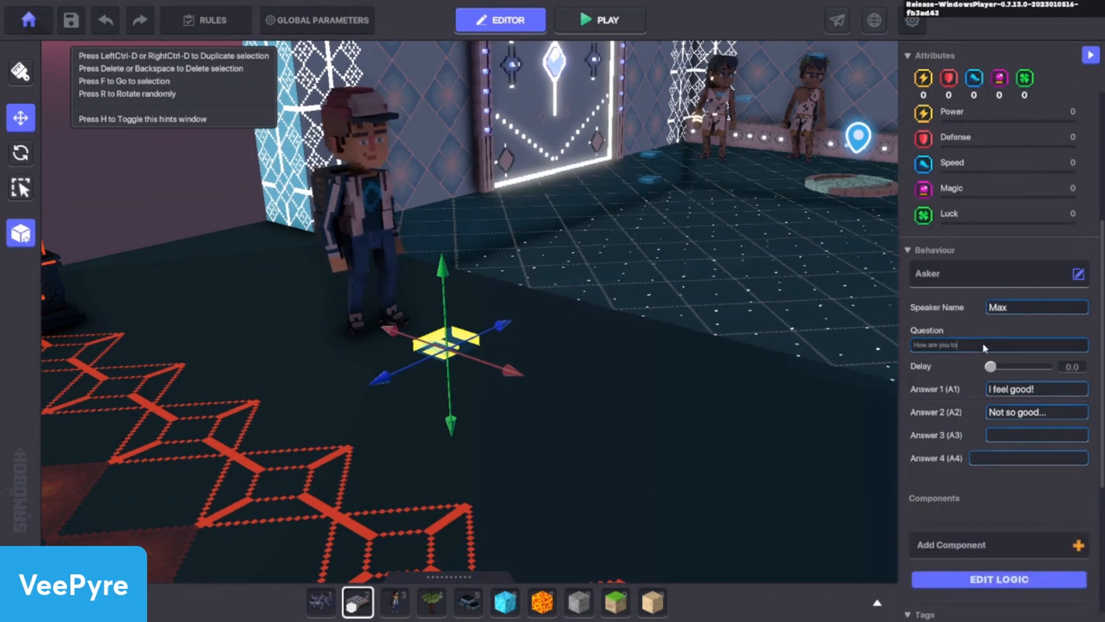
key("BackSpace")
key("BackSpace")
key("BackSpace")
key("BackSpace")
key("BackSpace")
key("BackSpace")
key("BackSpace")
key("BackSpace")
key("BackSpace")
key("BackSpace")
key("BackSpace")
key("BackSpace")
key("BackSpace")
key("BackSpace")
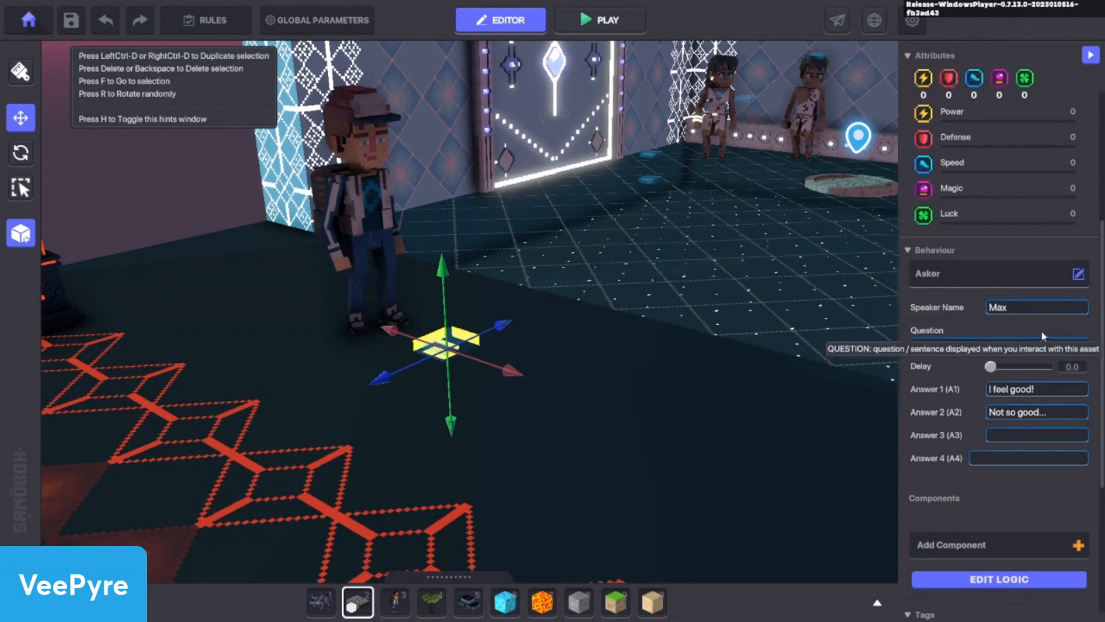
Clear the flat block's default second answer and set its first answer to "OK"
left_click(1016, 418)
key("BackSpace")
left_click(1023, 390)
key("BackSpace")
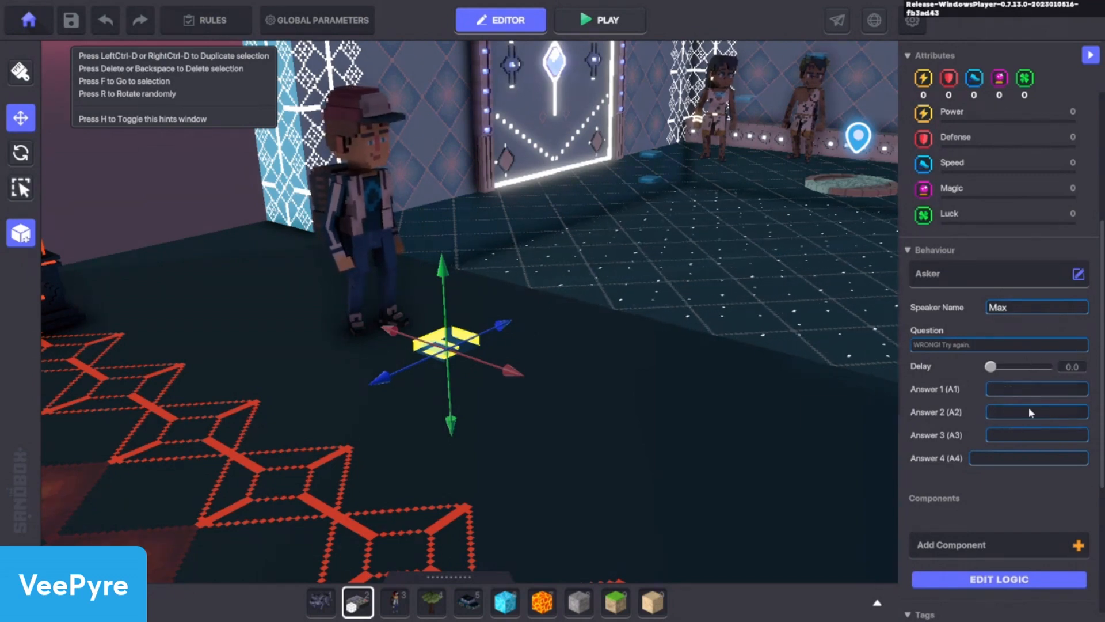
type("OK")
In the flat block's Asker logic, set the required message to "wrong"
left_click(1017, 580)
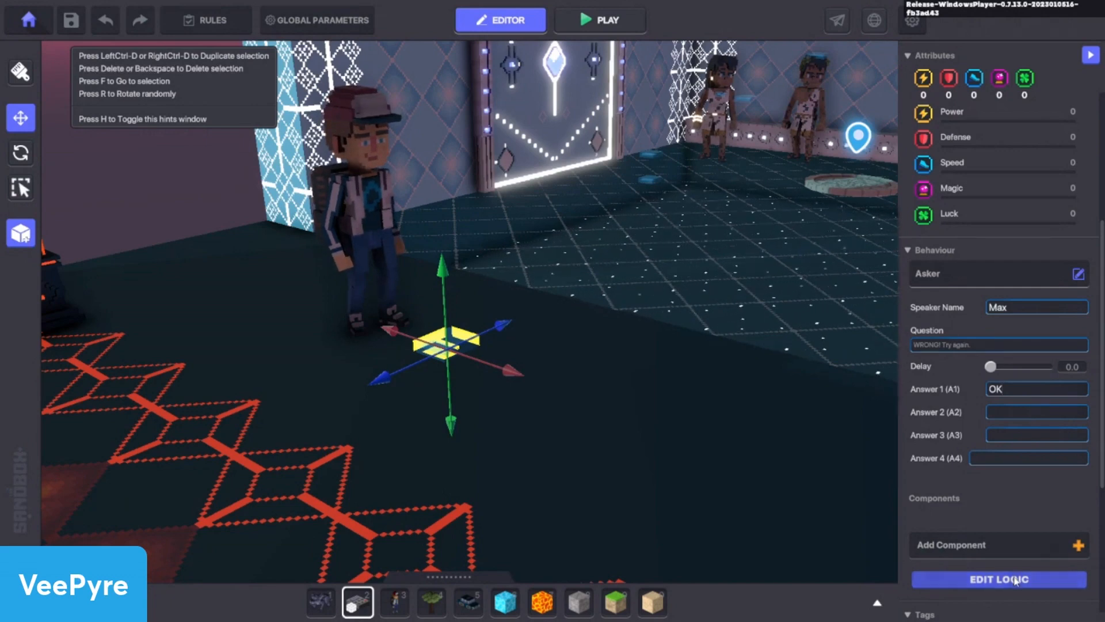
scroll(1024, 520, "down", 3)
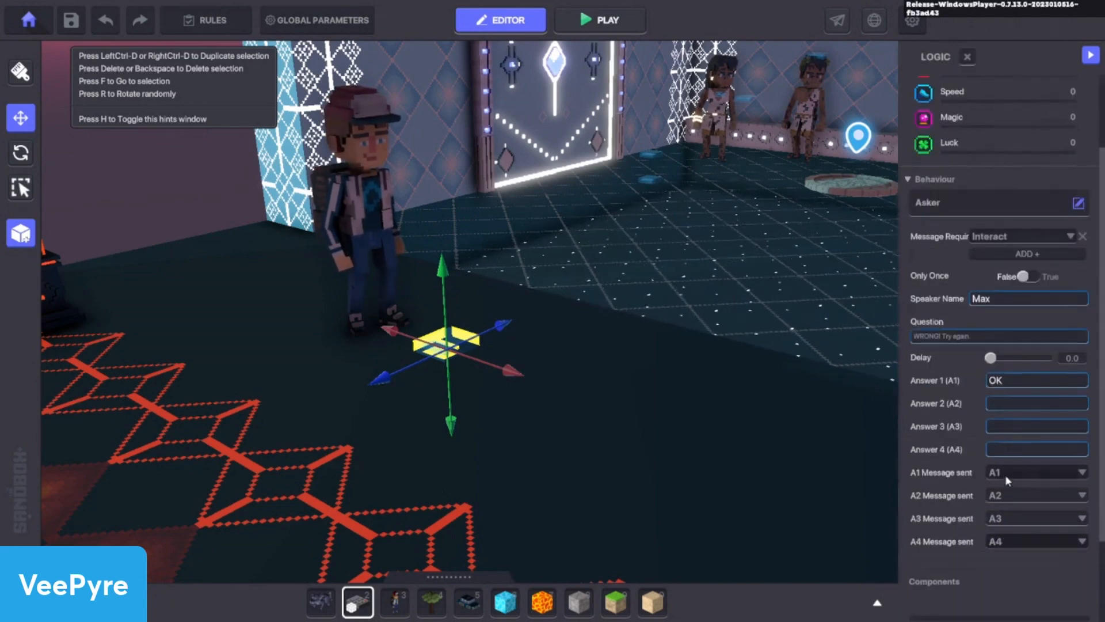
left_click(1005, 236)
type("wrong")
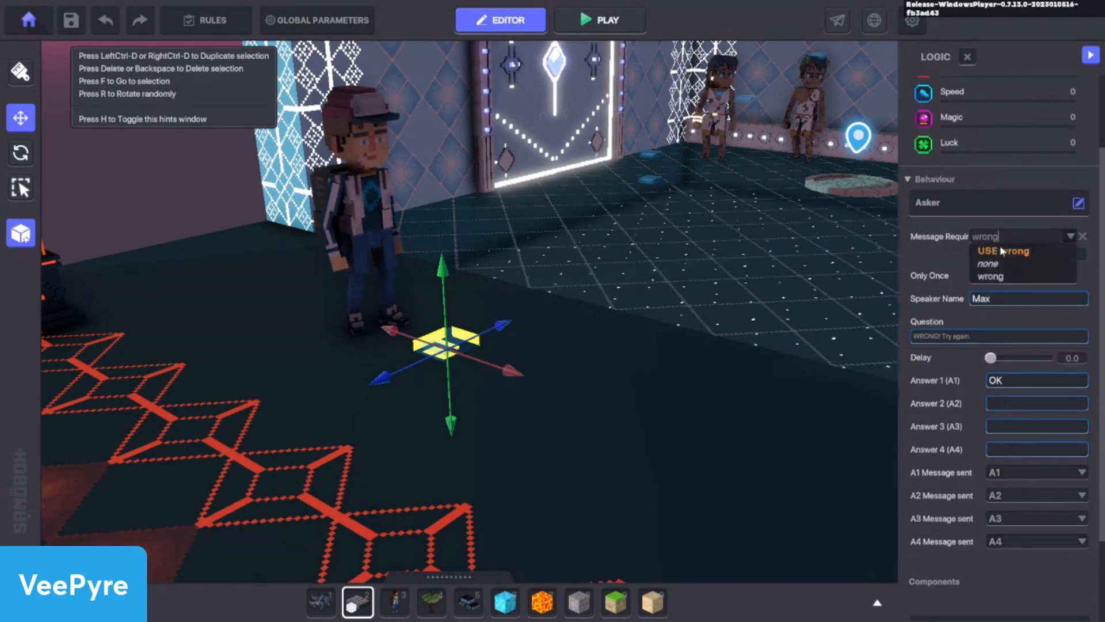
left_click(1001, 251)
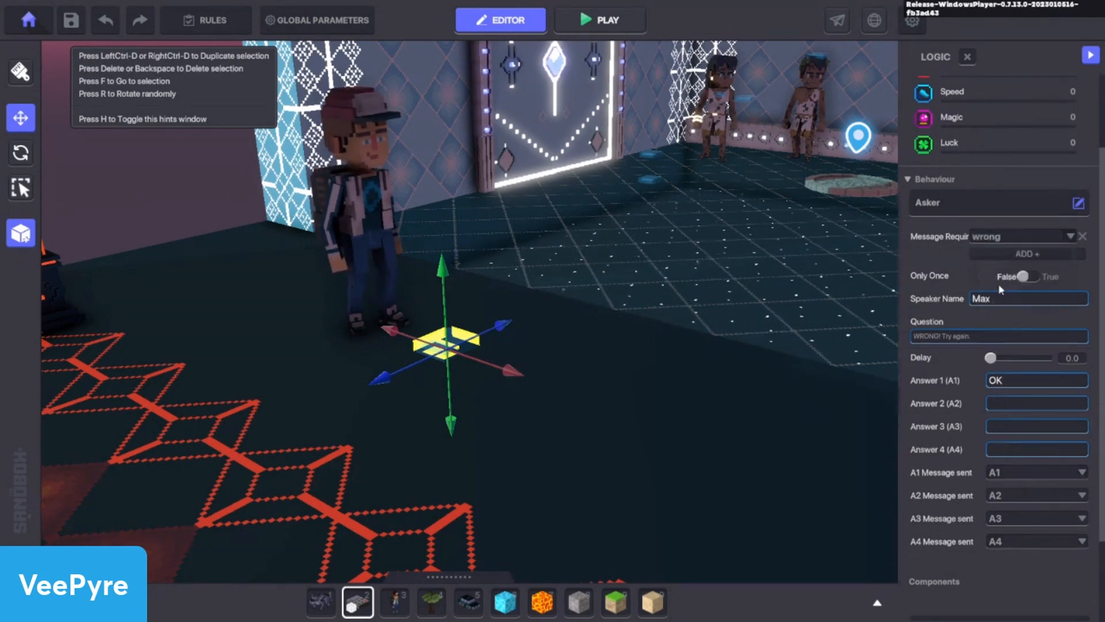
Set the message sent by the "WRONG!" block's first answer to a new message named "question1"
left_click(1007, 472)
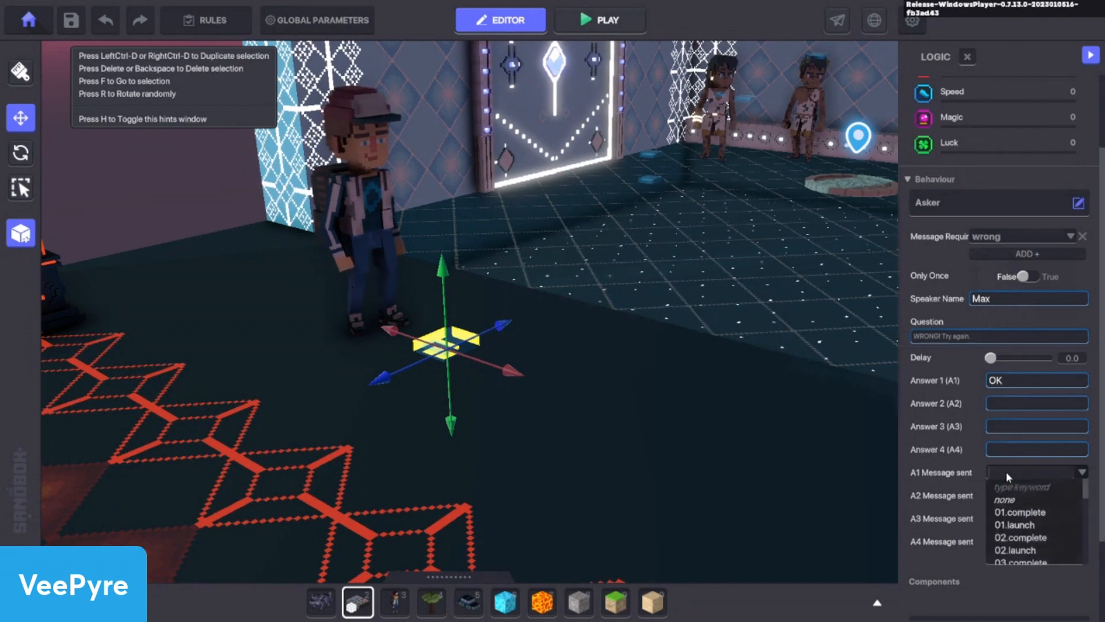
type("quetions")
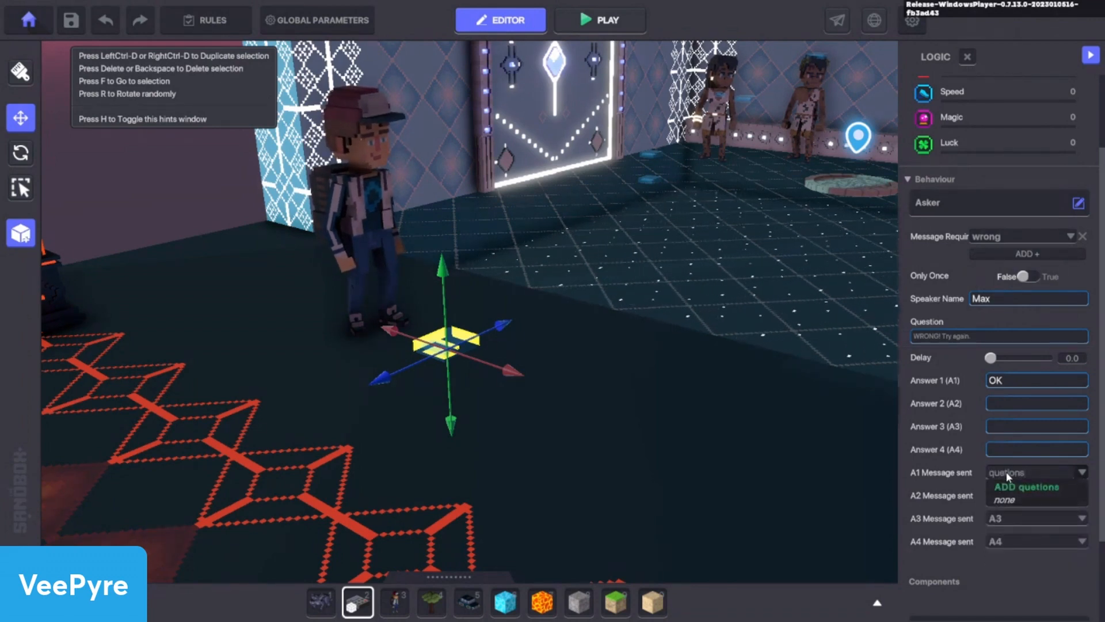
key("BackSpace")
type("1")
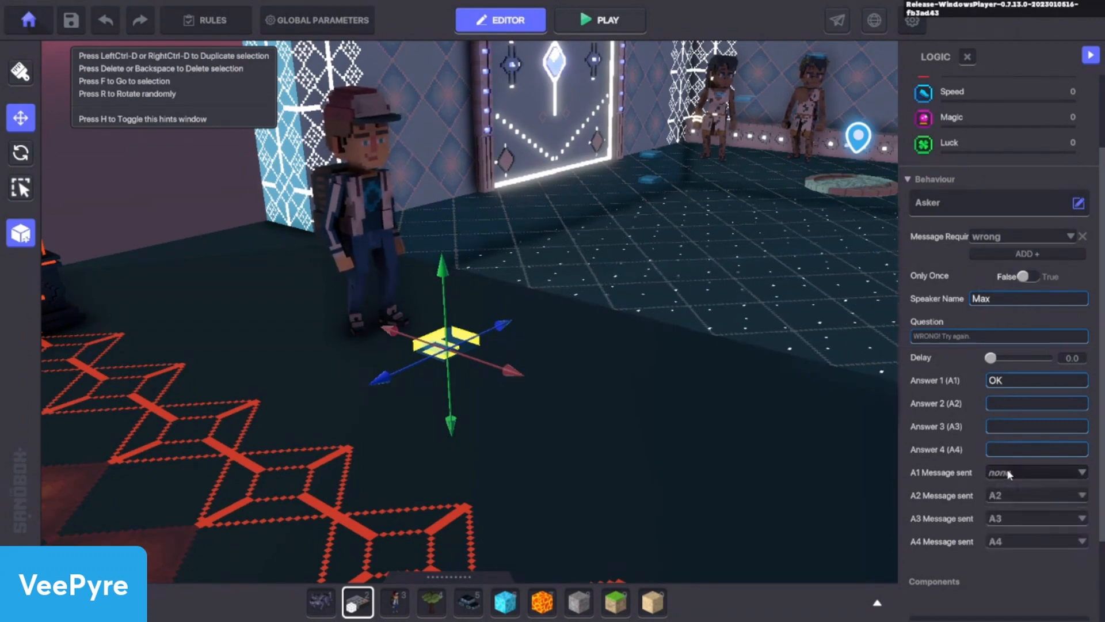
key("BackSpace")
key("BackSpace")
key("BackSpace")
key("BackSpace")
key("BackSpace")
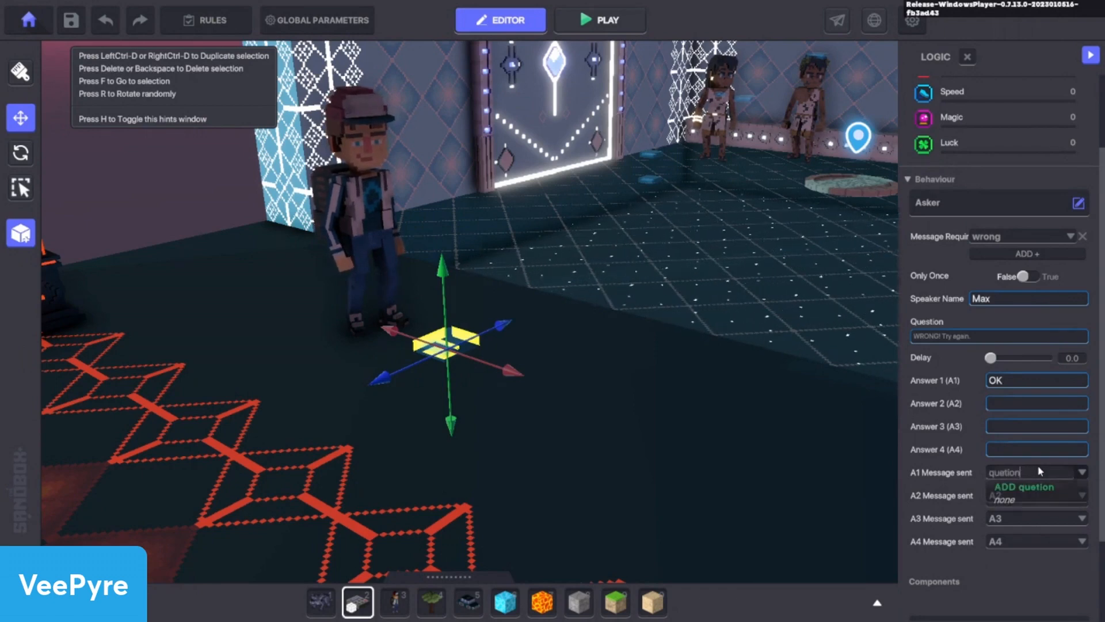
type("stion1")
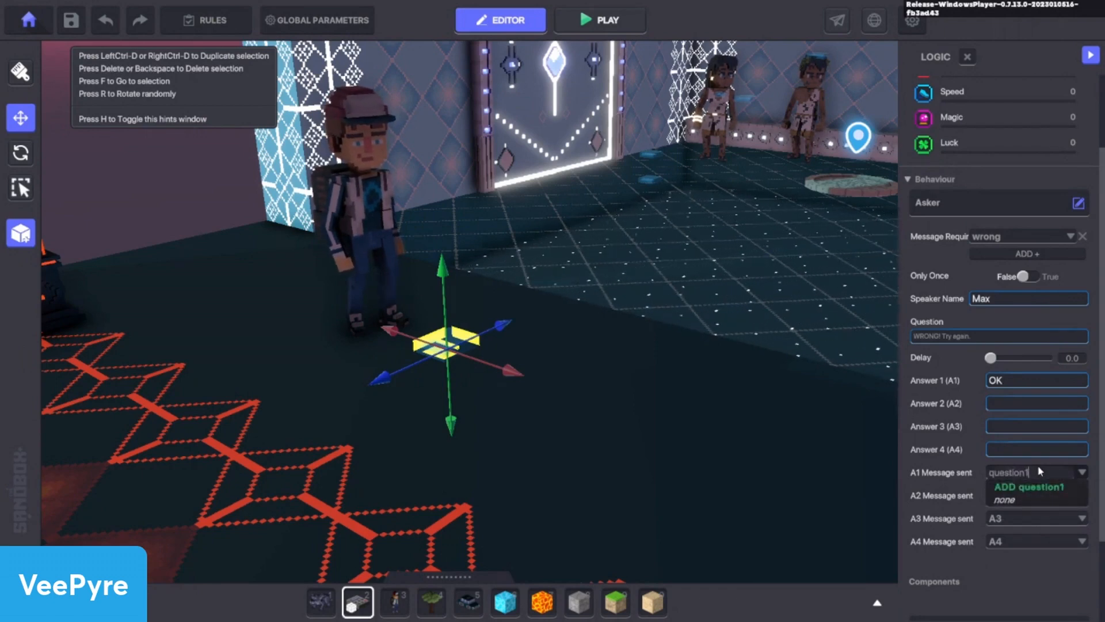
key("Return")
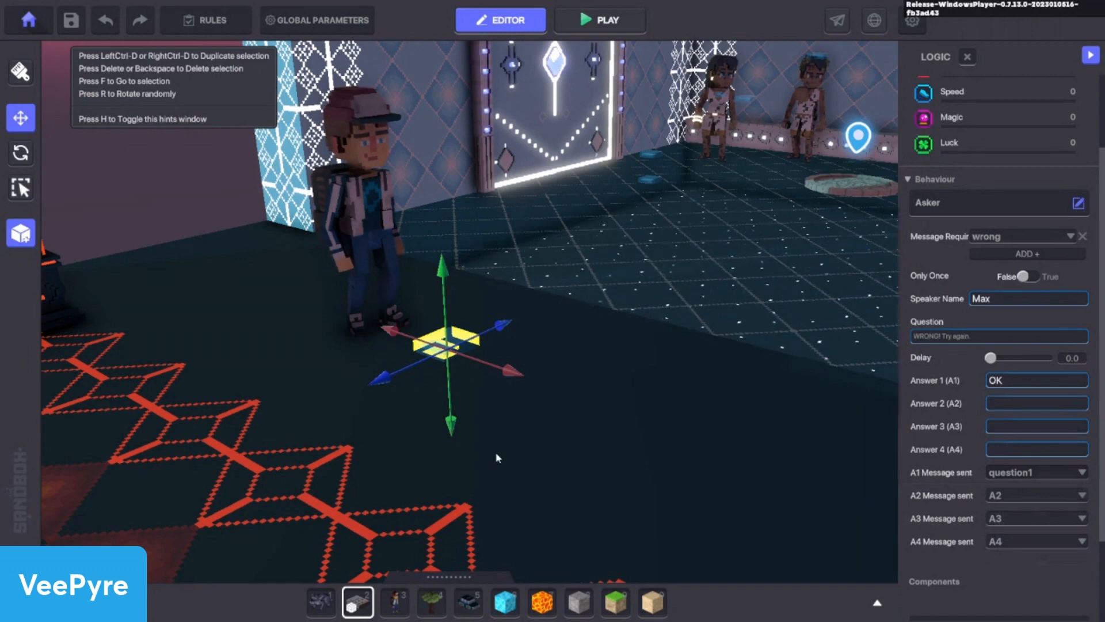
Duplicate the flat block onto the floor between Max and the red floor pattern, and set the copy's required message to "question1"
key("ctrl+d")
left_click_drag(448, 427, 304, 376)
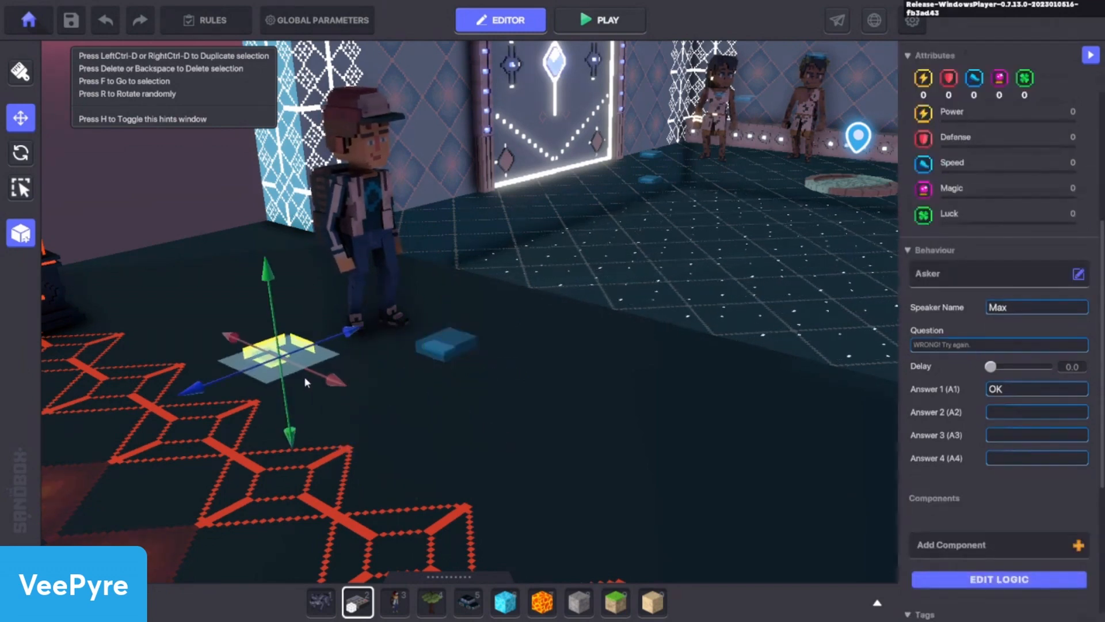
left_click(986, 580)
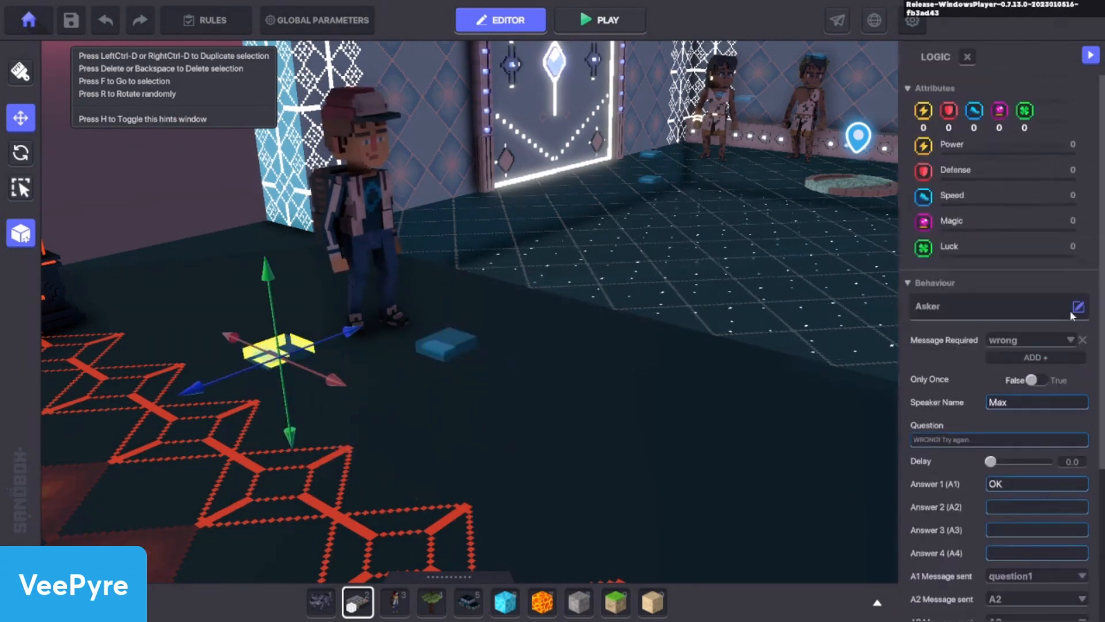
left_click(1014, 342)
type("qu")
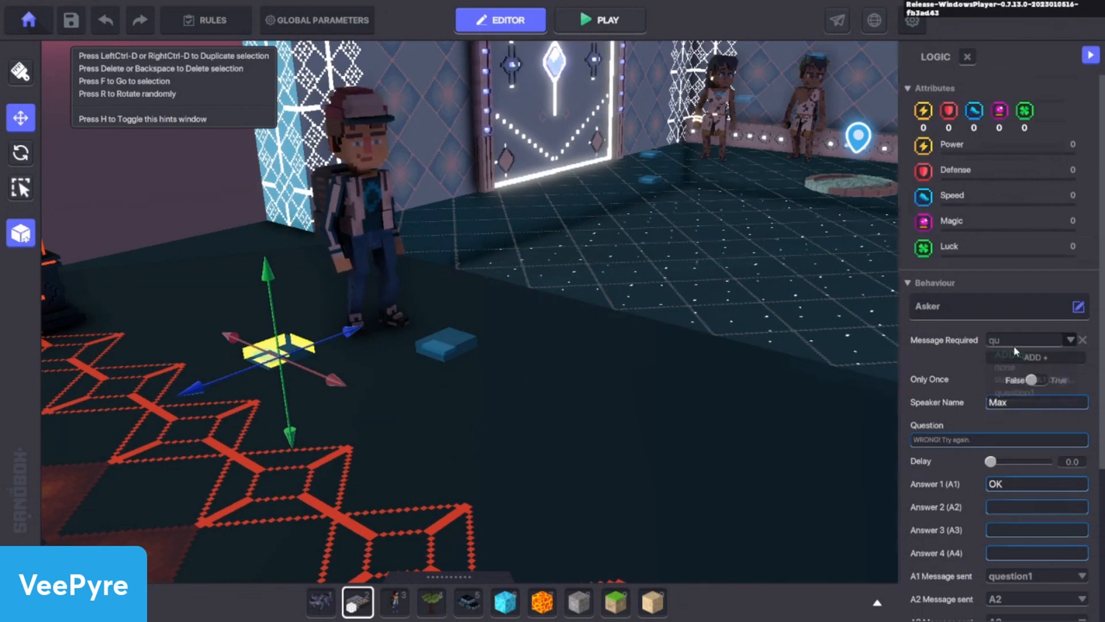
type("estion1")
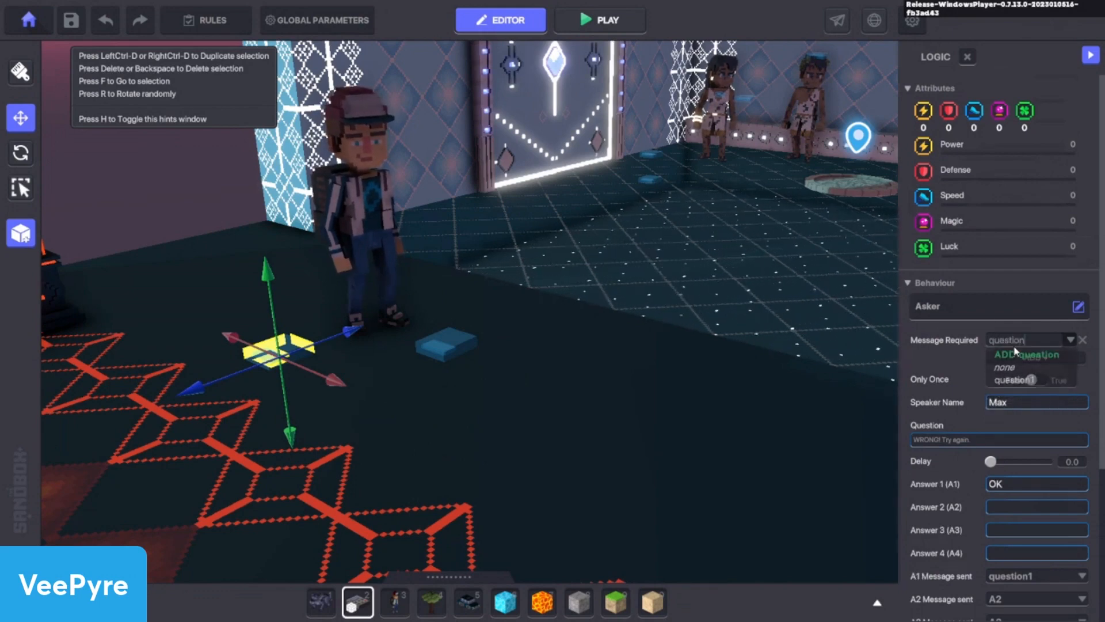
left_click(1013, 379)
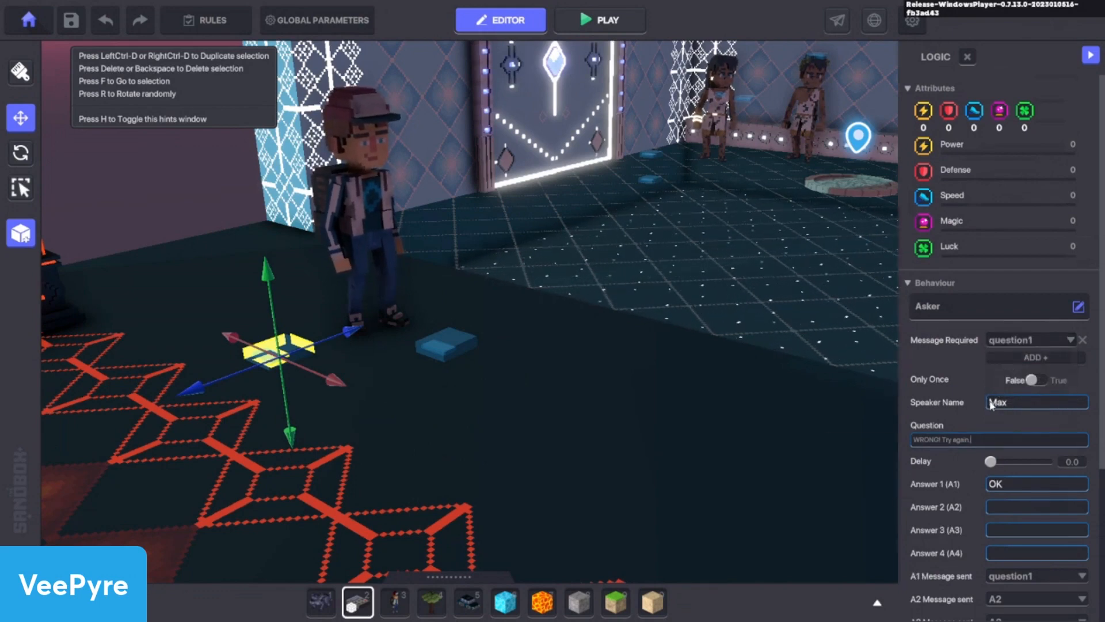
Replace the copied block's Asker question with "What colour is my cap?"
key("BackSpace")
key("BackSpace")
key("BackSpace")
key("BackSpace")
key("BackSpace")
key("BackSpace")
key("BackSpace")
key("BackSpace")
key("BackSpace")
key("BackSpace")
key("BackSpace")
key("BackSpace")
key("BackSpace")
key("BackSpace")
key("BackSpace")
key("BackSpace")
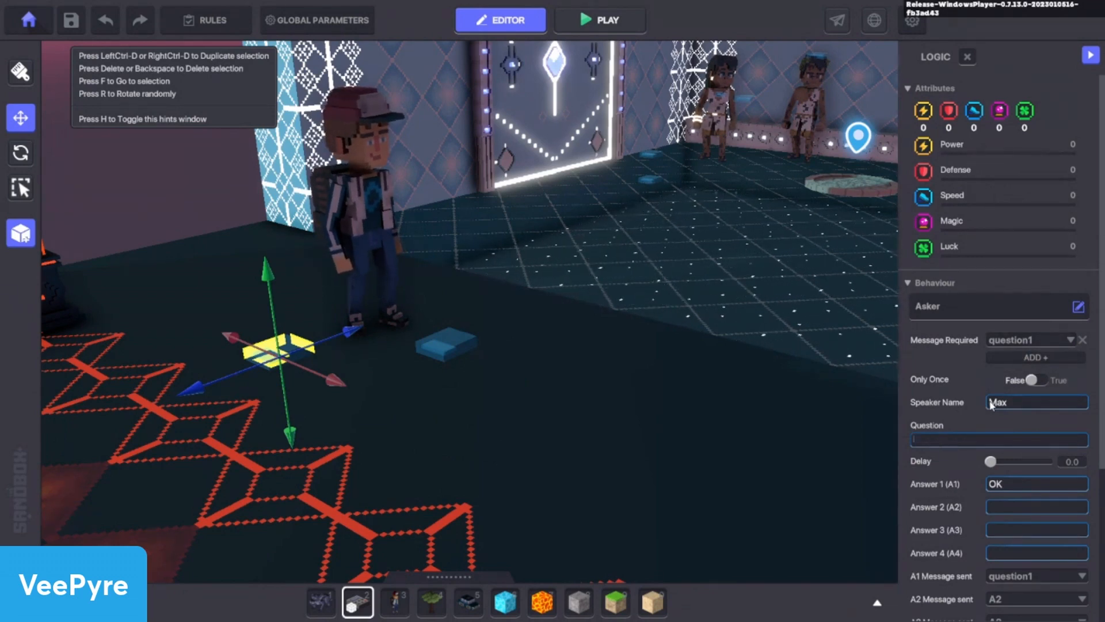
type("What colour is my cap?")
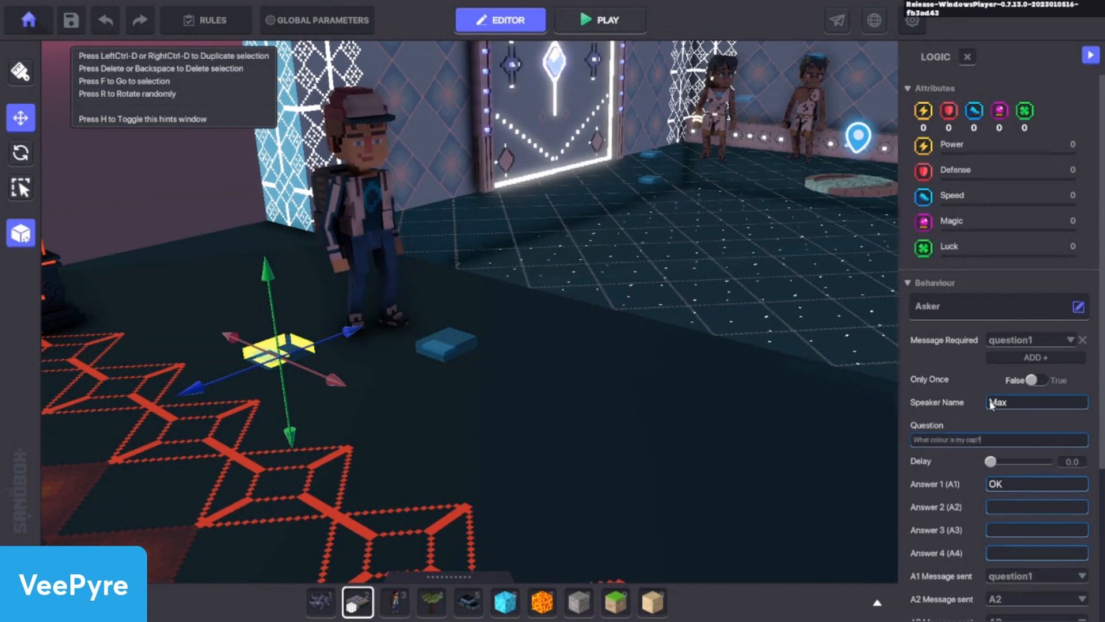
Set the cap question's four answers to "Blue", "Green", "Red" and "Yellow", in that order
left_click(1011, 481)
type("Blue")
left_click(1002, 504)
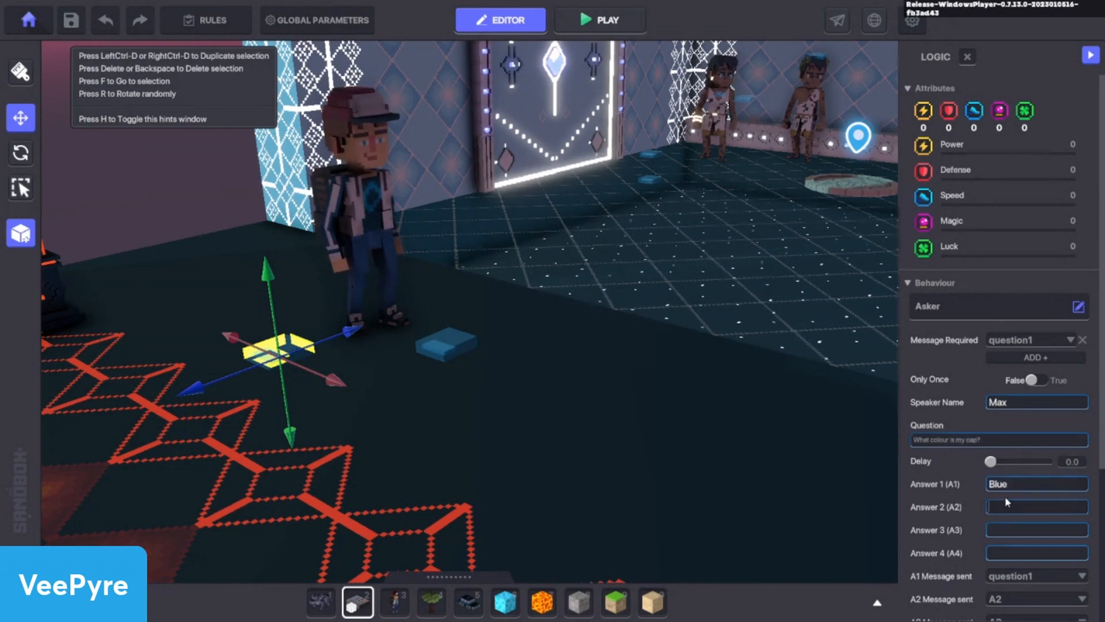
type("Re")
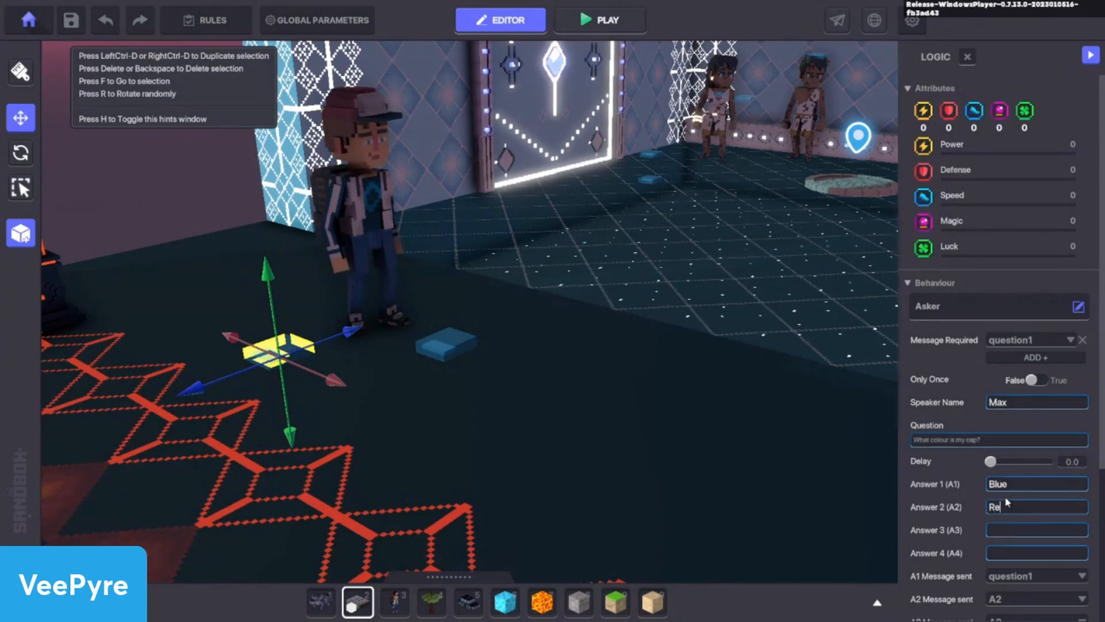
key("BackSpace")
key("BackSpace")
type("Green")
left_click(1008, 527)
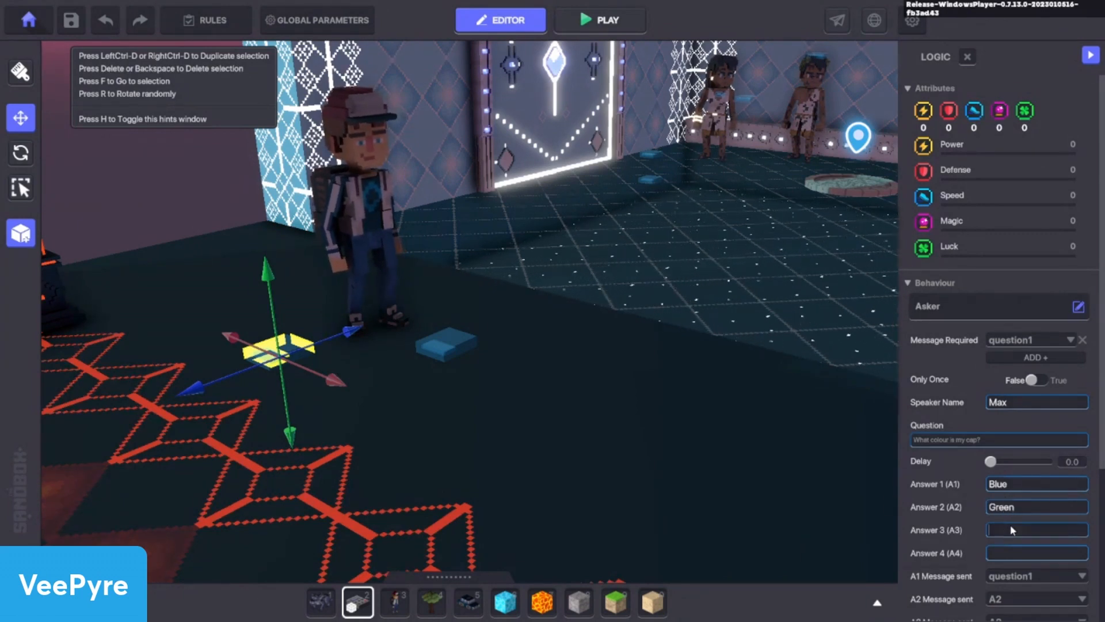
type("Red")
left_click(1004, 549)
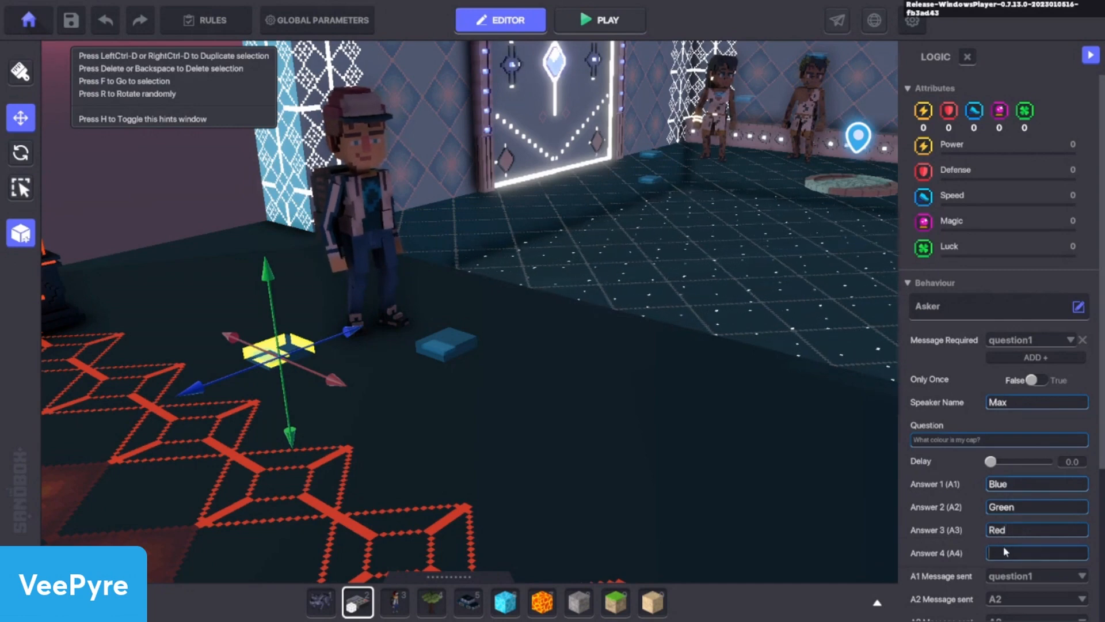
type("Yellow")
Make the Blue and Green answers of the cap question both send the message "wrong"
scroll(998, 455, "down", 3)
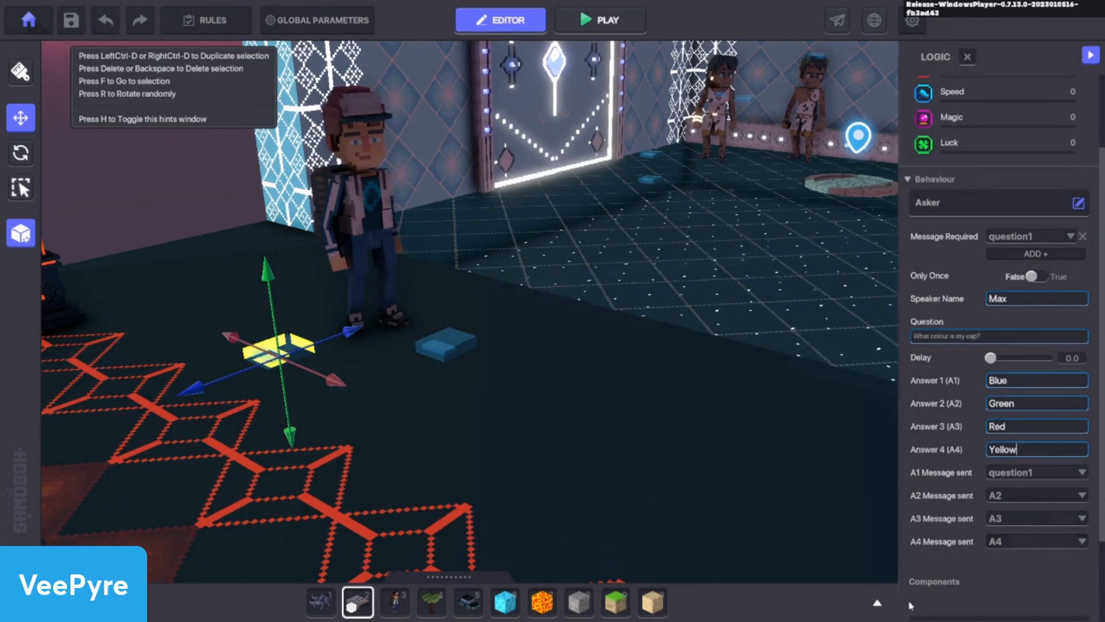
mouse_move(944, 375)
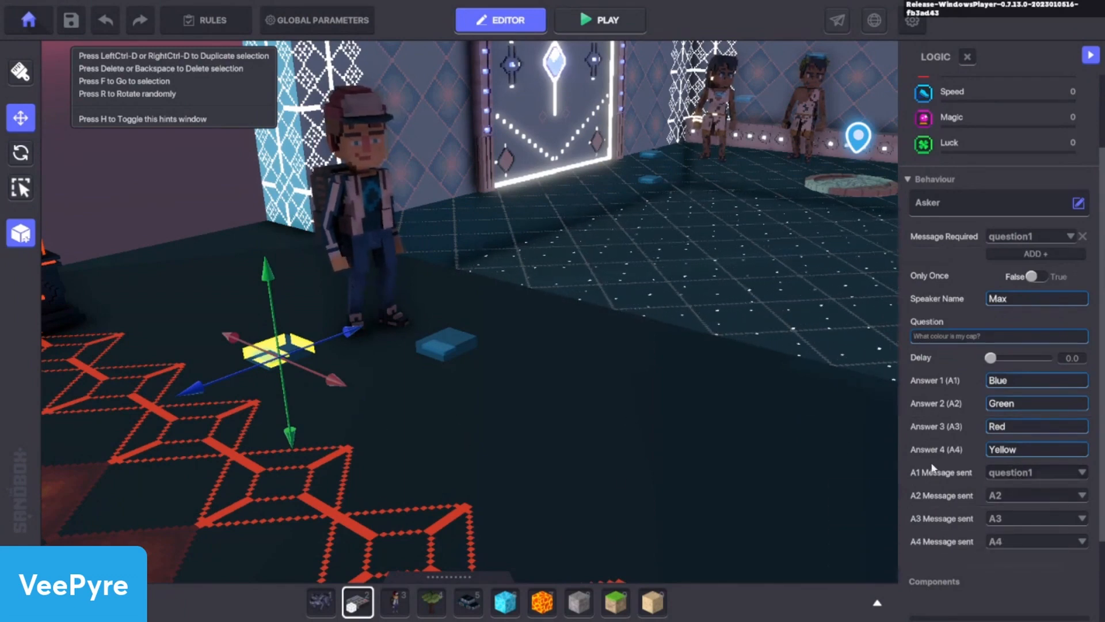
left_click(1030, 472)
type("wrong")
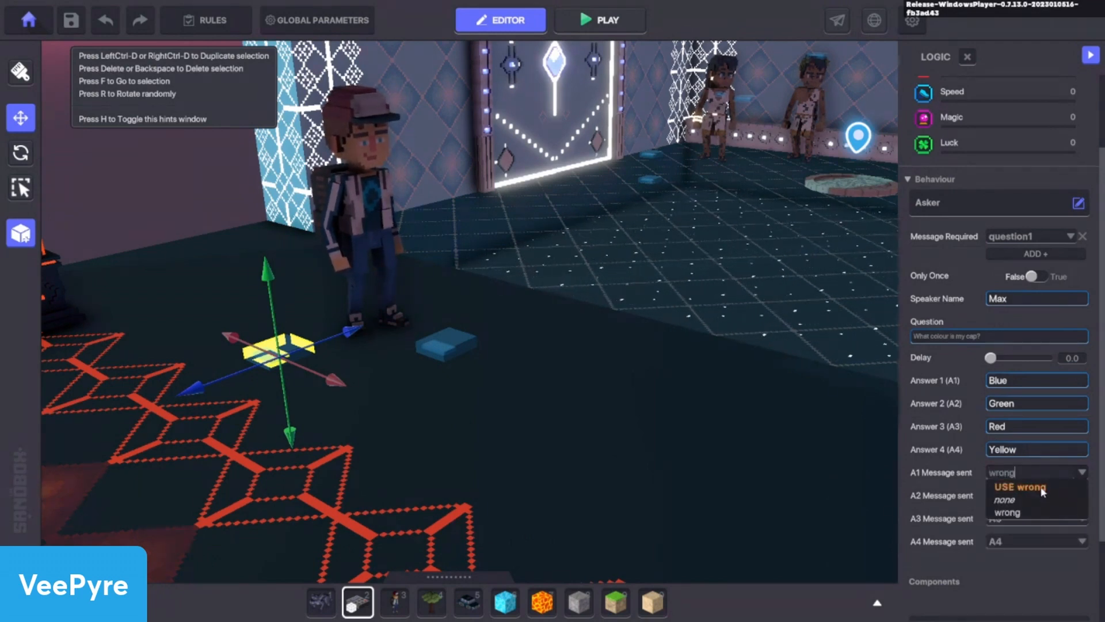
left_click(1020, 487)
left_click(1005, 496)
type("wrong")
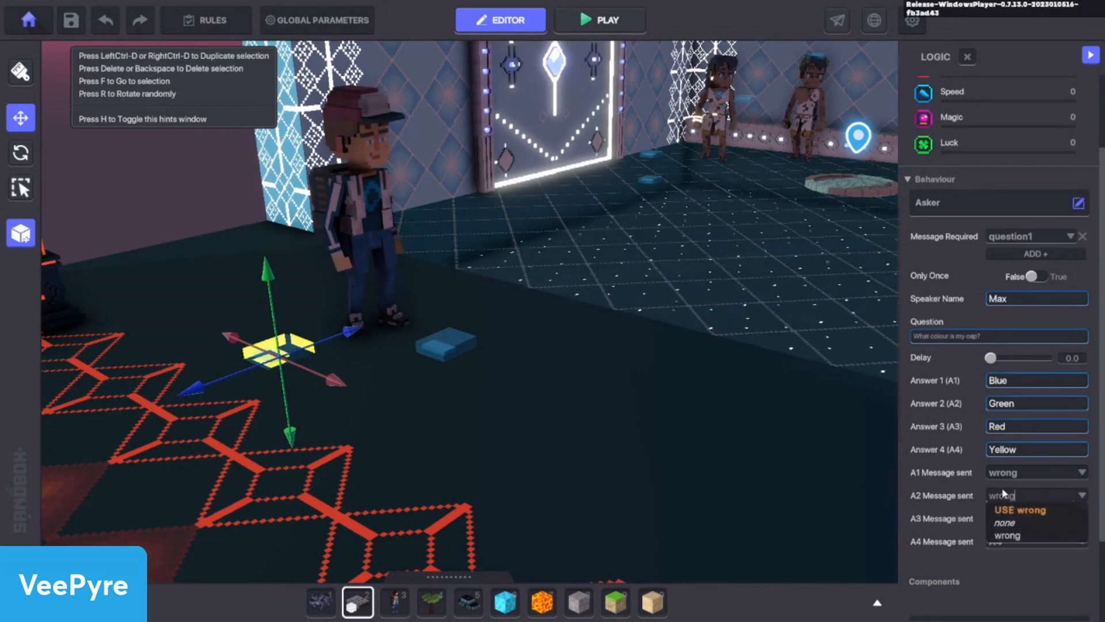
left_click(1010, 510)
Make the Red answer send the message "correct.01" and the Yellow answer send "wrong"
left_click(1007, 518)
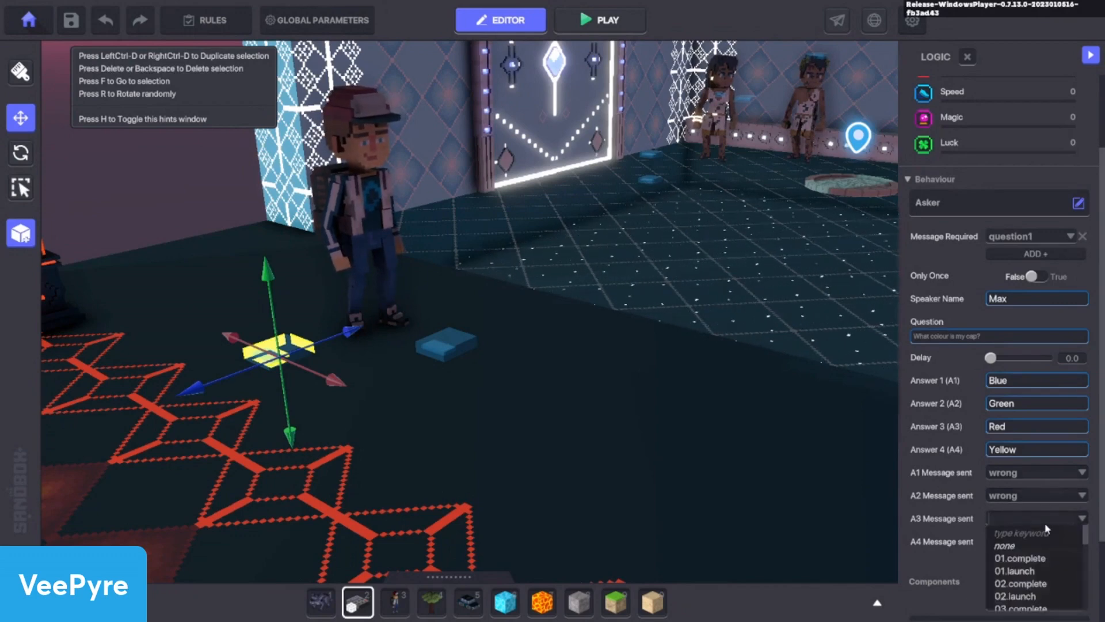
type("correc")
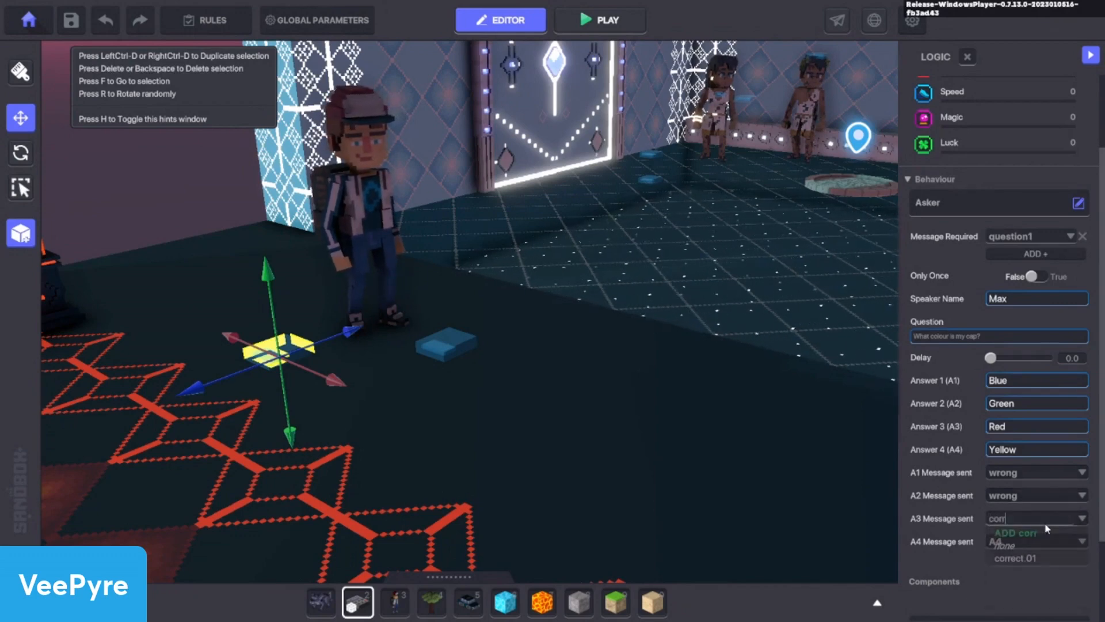
left_click(1014, 559)
left_click(1020, 542)
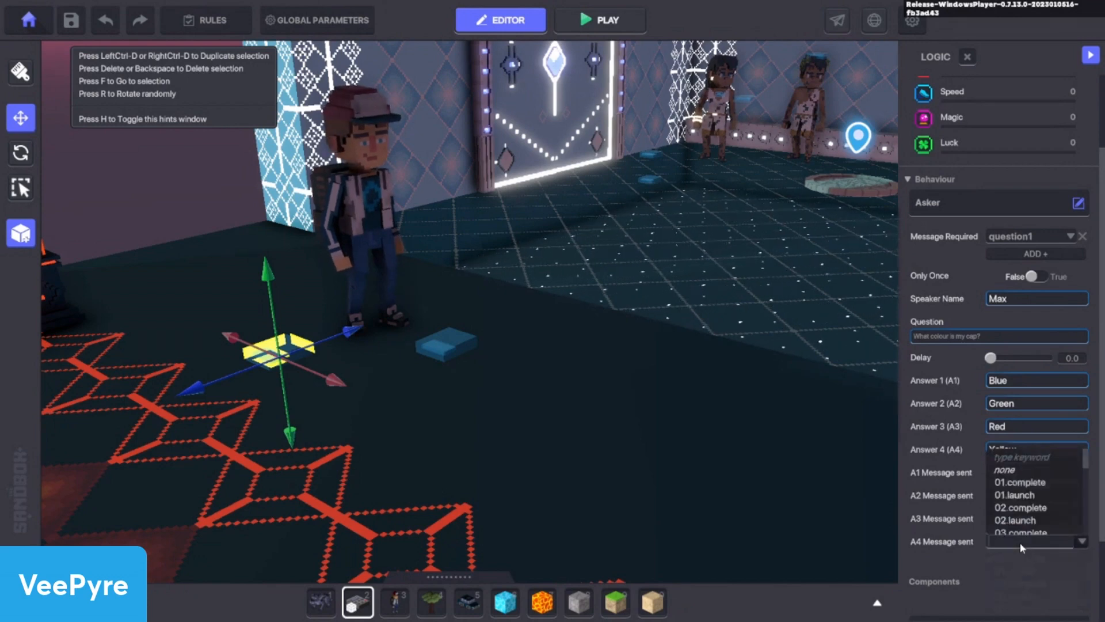
type("wrong")
left_click(1021, 556)
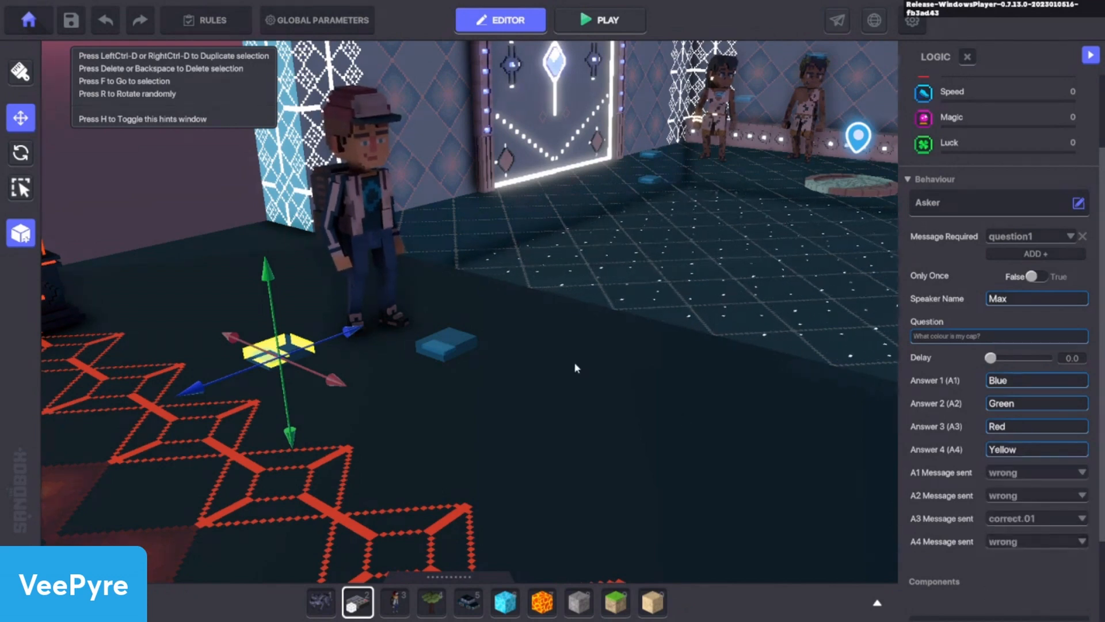
Duplicate the "WRONG! Try again." block and place the copy on the floor right beside Max's feet
left_click(450, 345)
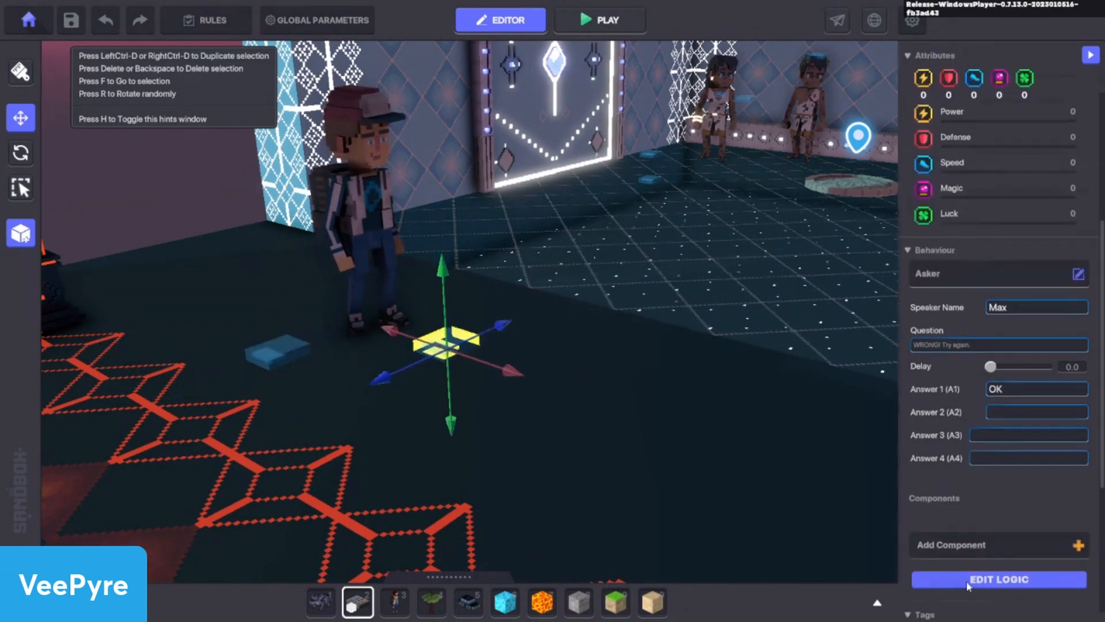
key("ctrl+d")
left_click(403, 427)
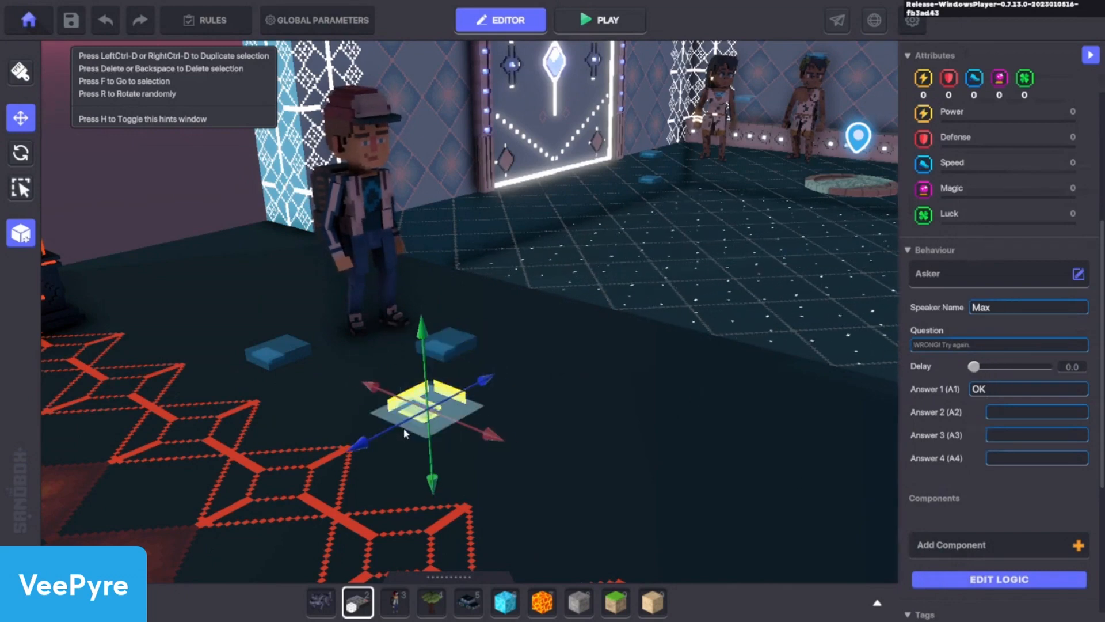
left_click_drag(413, 437, 406, 331)
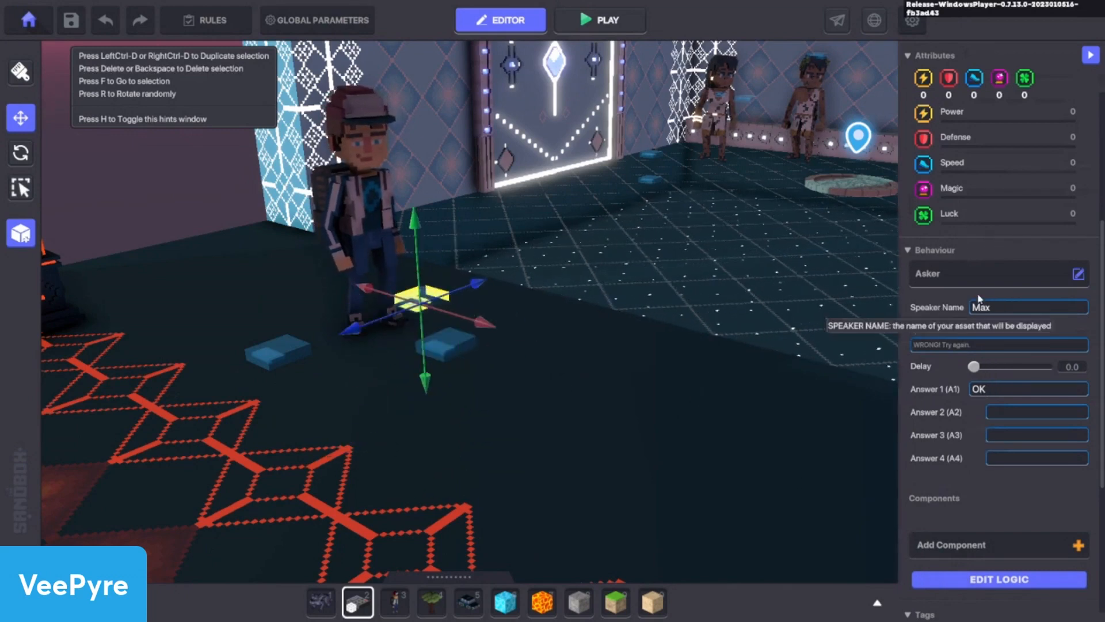
In the new copy's Asker logic, set the required message to "correct.01"
left_click(985, 579)
left_click(1015, 344)
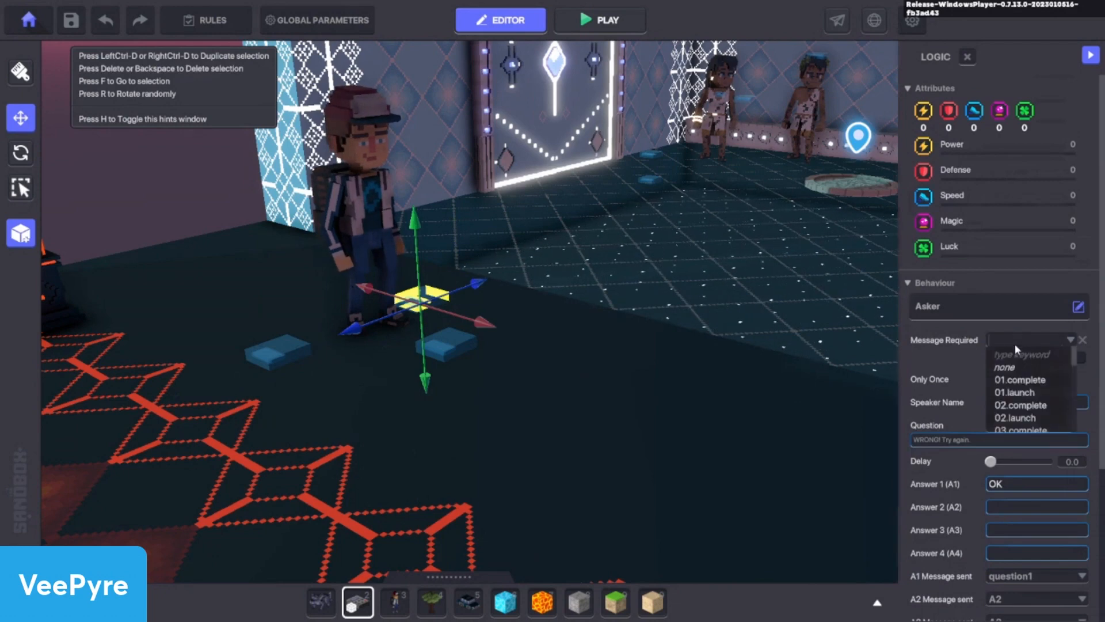
type("correct 01")
key("Return")
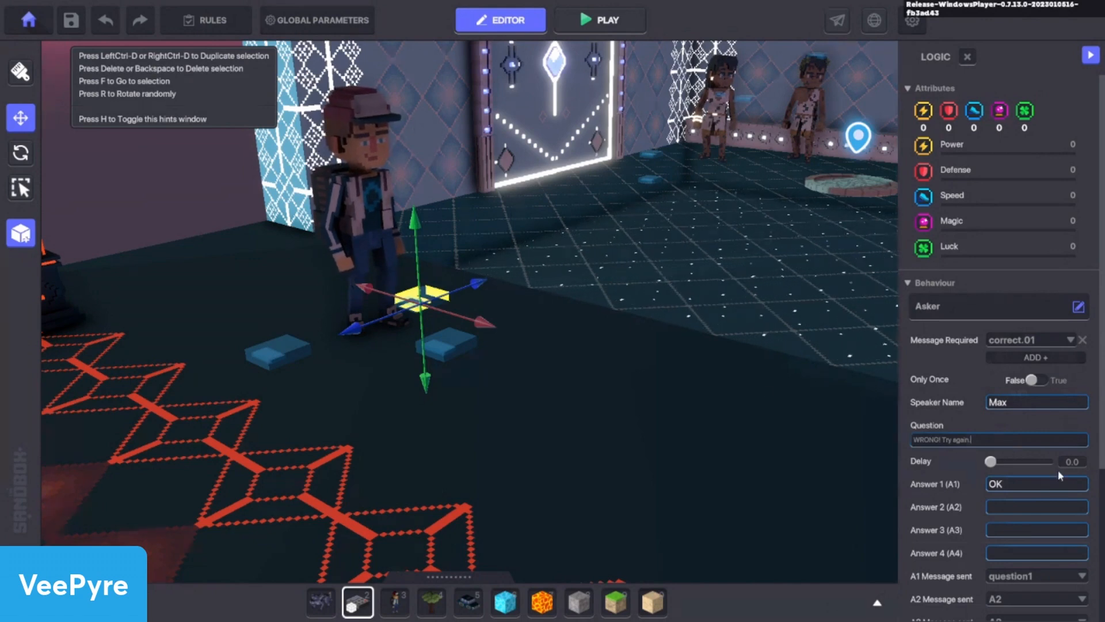
Replace the new copy's Asker question with "Well done! What is my age?"
scroll(1007, 495, "down", 3)
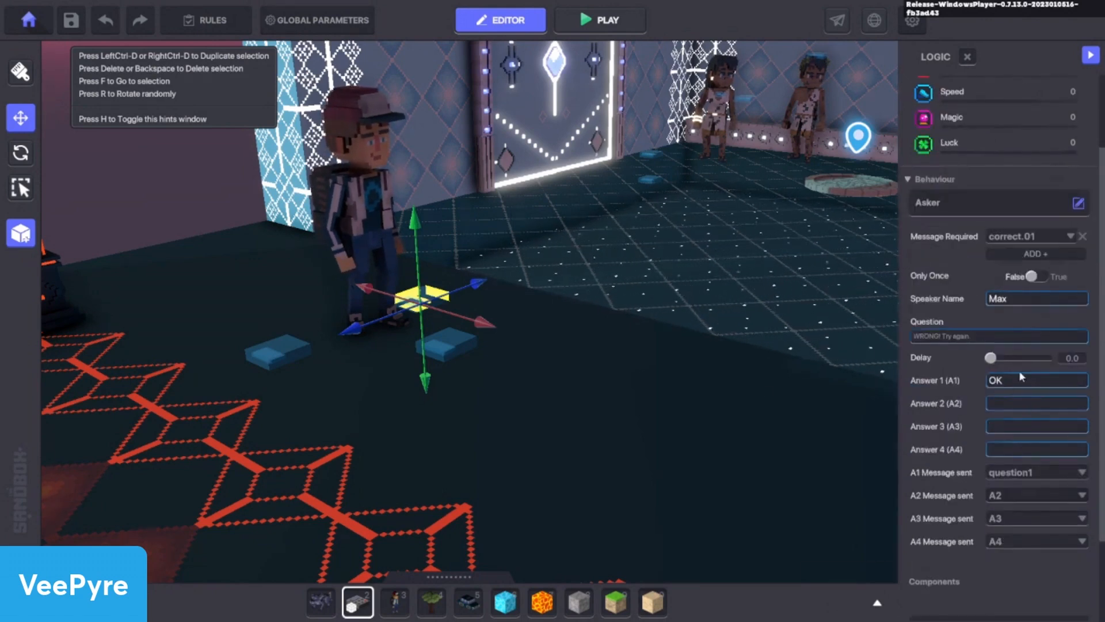
key("BackSpace")
key("BackSpace")
key("BackSpace")
key("BackSpace")
key("BackSpace")
key("BackSpace")
key("BackSpace")
key("BackSpace")
key("BackSpace")
key("BackSpace")
key("BackSpace")
key("BackSpace")
key("BackSpace")
key("BackSpace")
key("BackSpace")
key("BackSpace")
key("BackSpace")
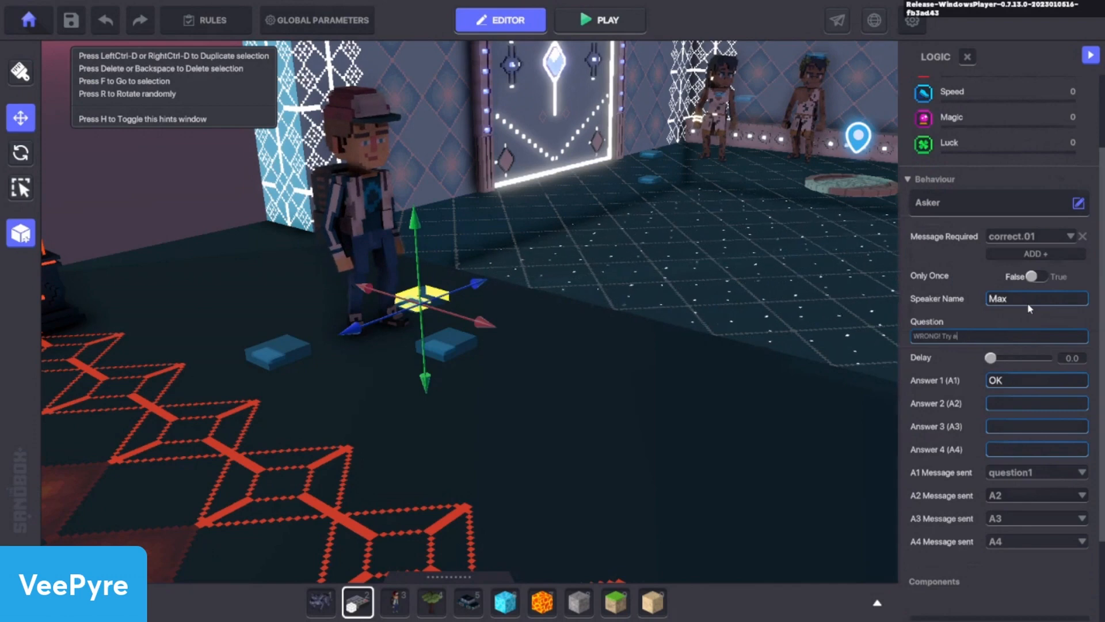
type("Well done!")
type("s my a")
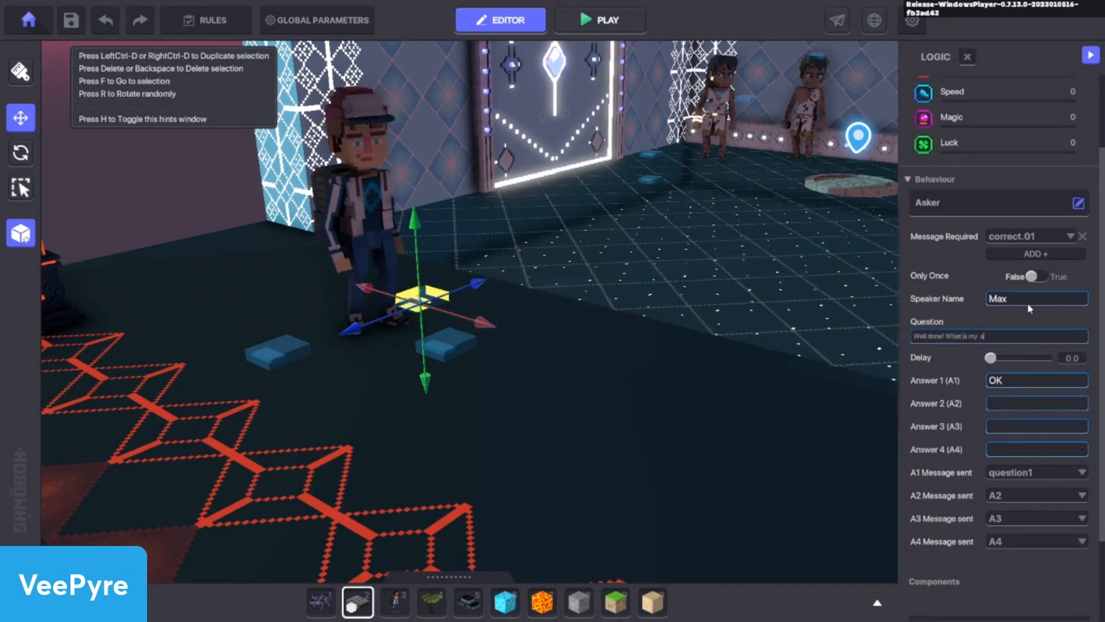
type("ge")
left_click(983, 336)
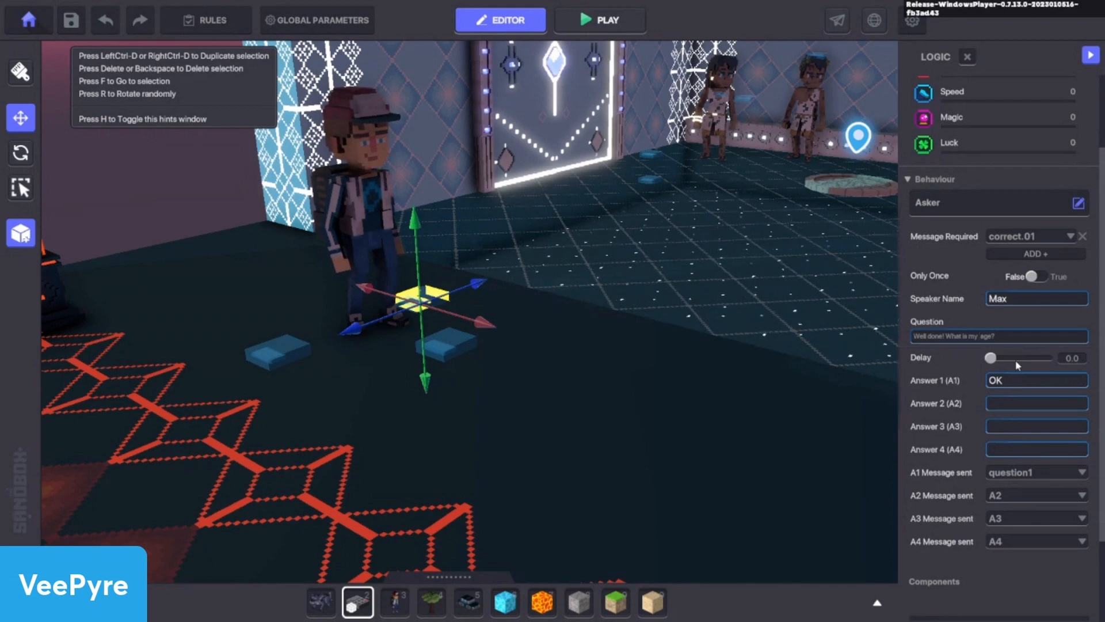
Fill in the age question's four answers as 16, 21, 25 and 28
left_click(1019, 383)
type("21")
left_click(1030, 426)
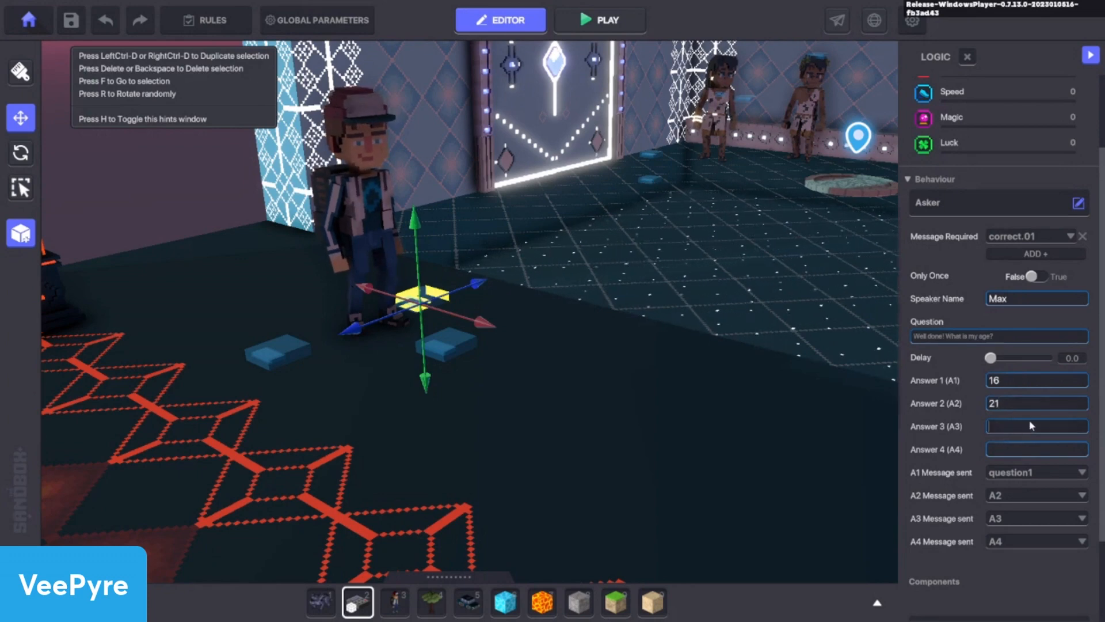
type("25")
left_click(1008, 449)
type("28")
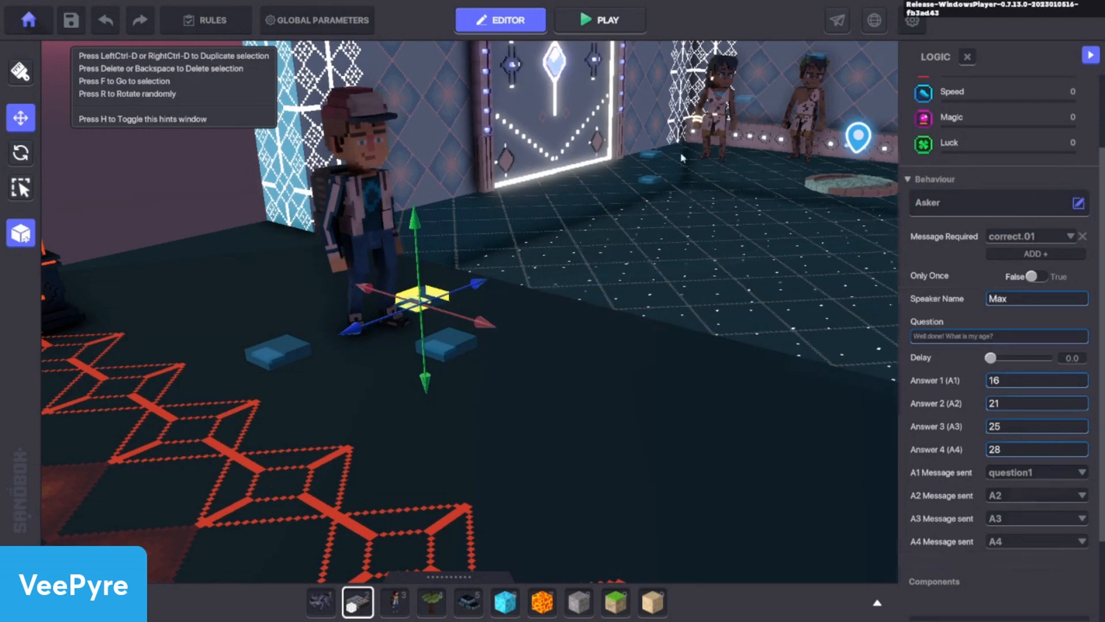
Make answer 16 send the message "wrong" and answer 21 send the new message "correct.02"
left_click(1030, 473)
type("wrong")
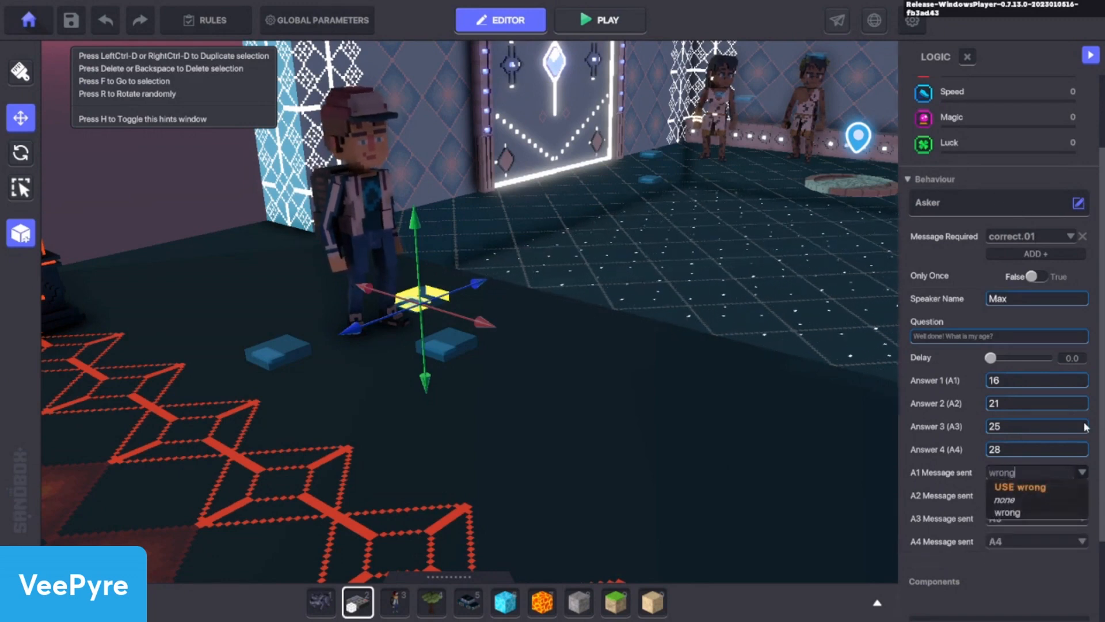
left_click(1027, 489)
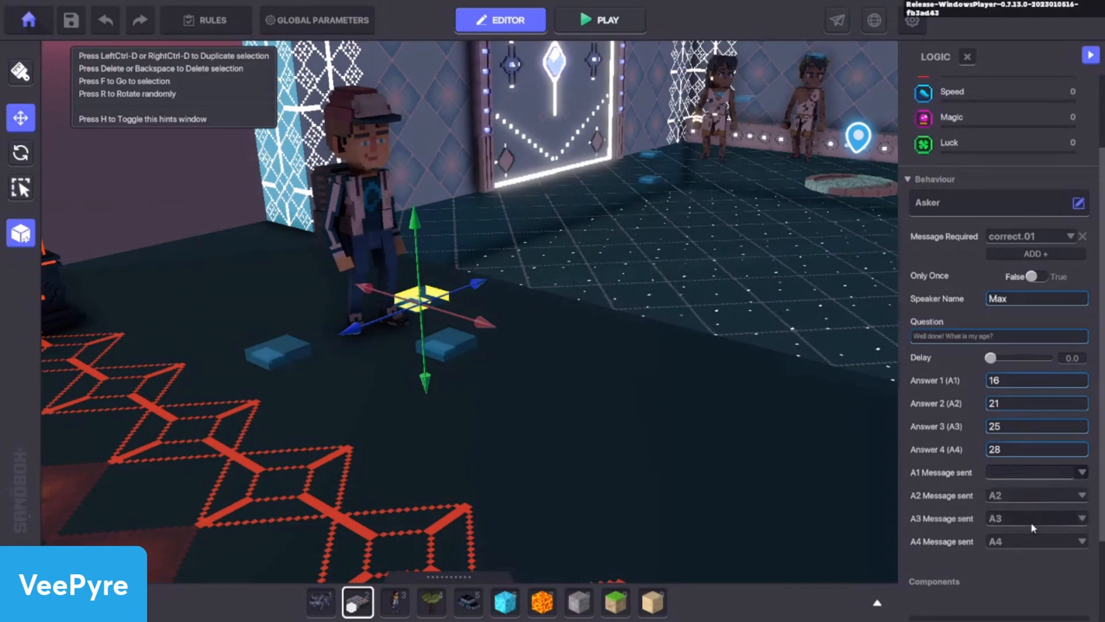
left_click(1000, 491)
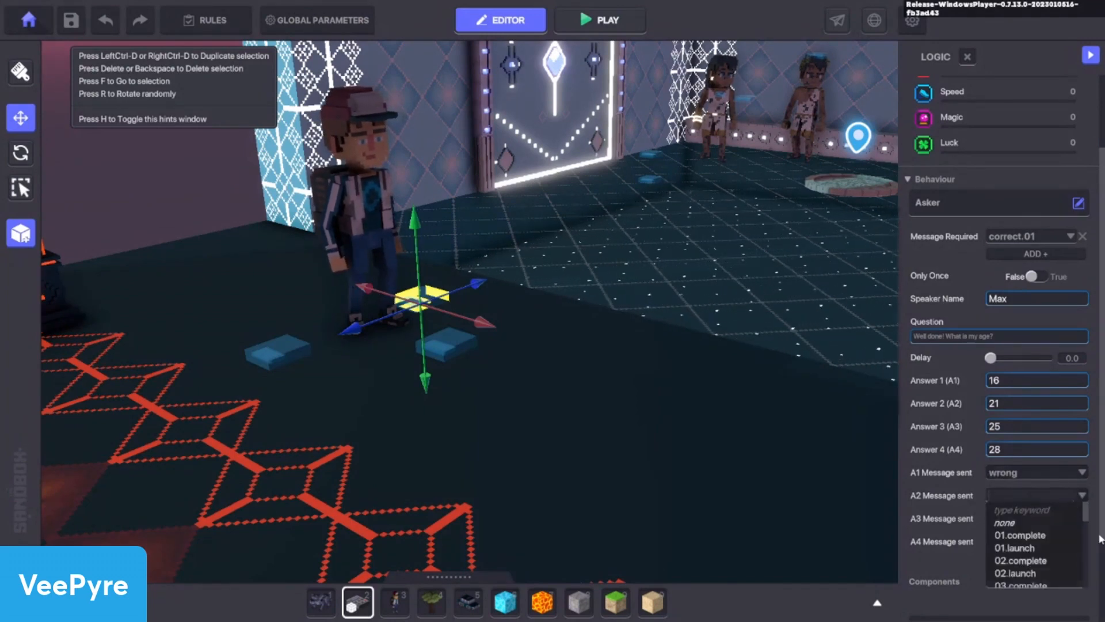
type("corrct.")
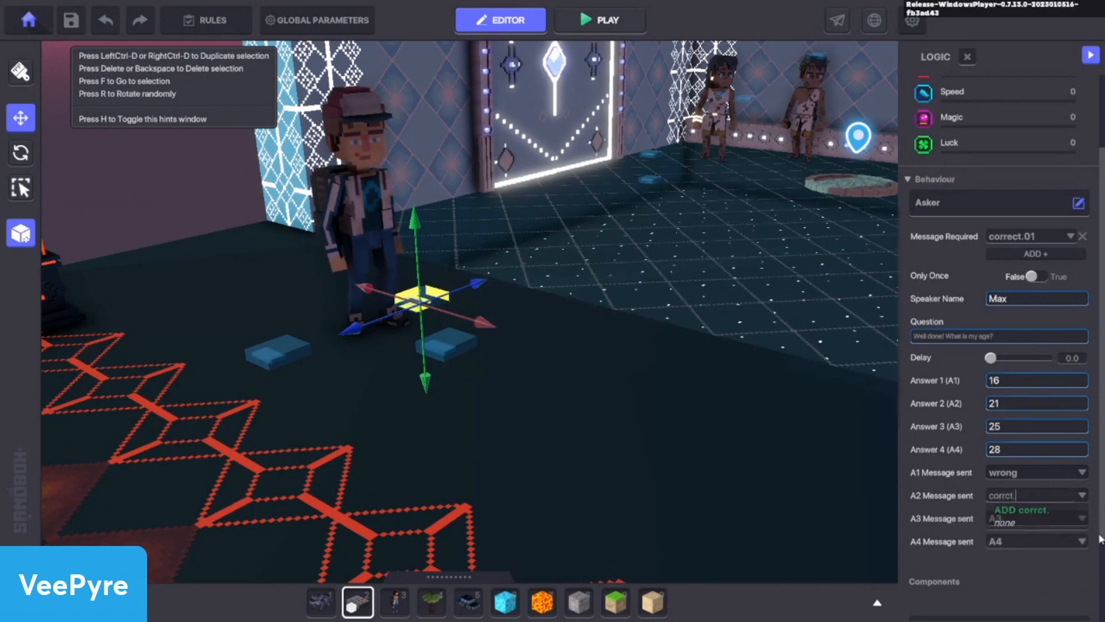
key("BackSpace")
key("BackSpace")
type("ect,")
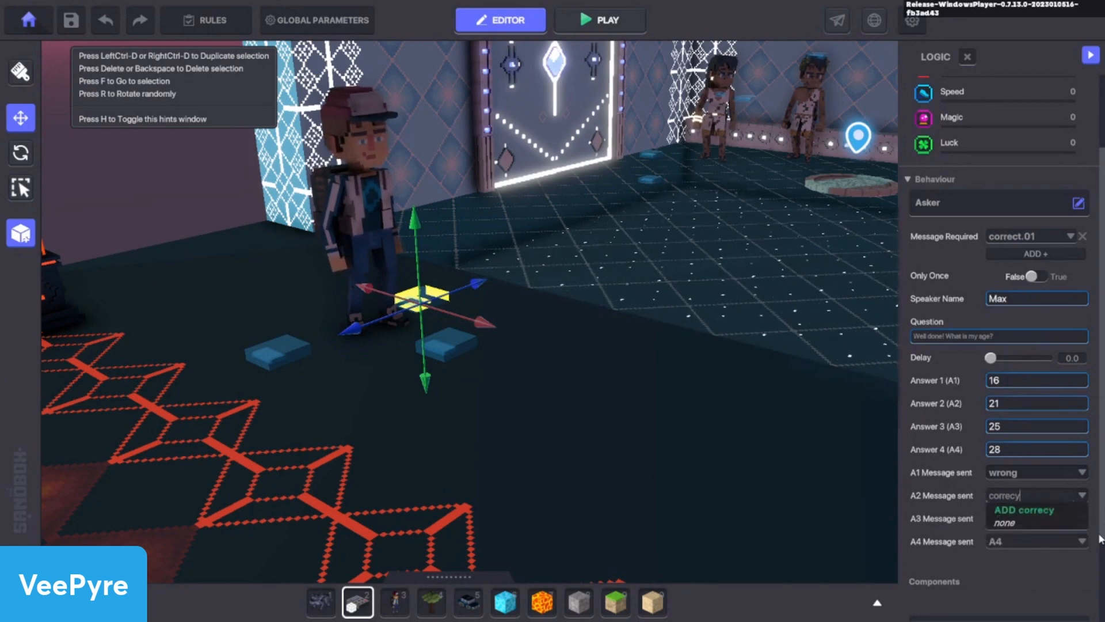
key("BackSpace")
type(".02")
left_click(1051, 511)
Make answers 25 and 28 of the age question send the message "wrong"
left_click(1017, 518)
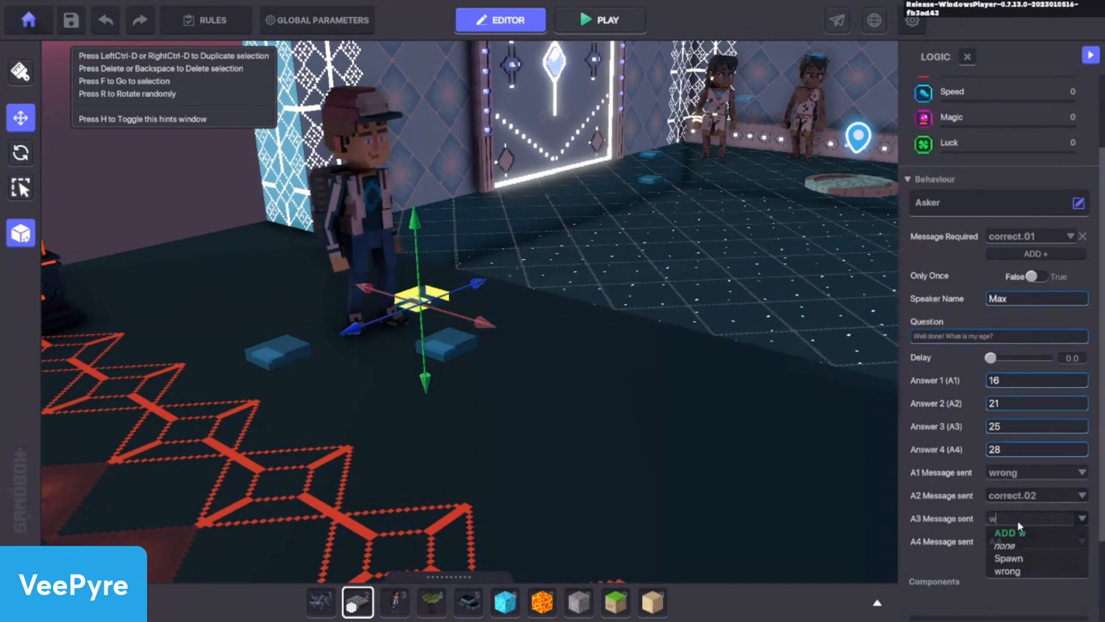
type("wrong")
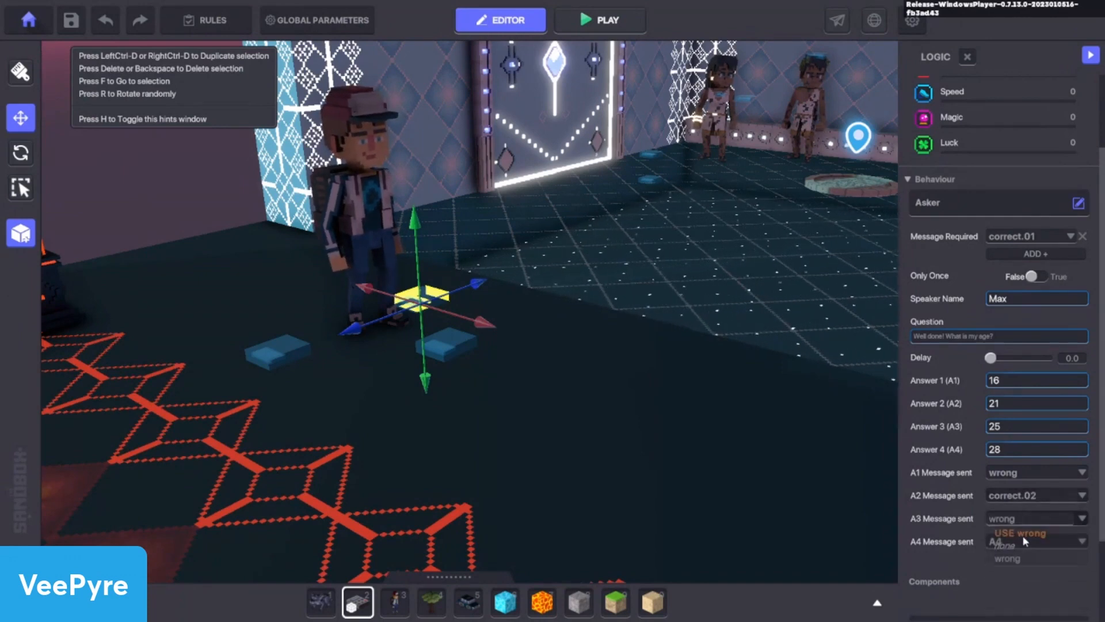
left_click(1031, 533)
left_click(1018, 540)
type("wrong")
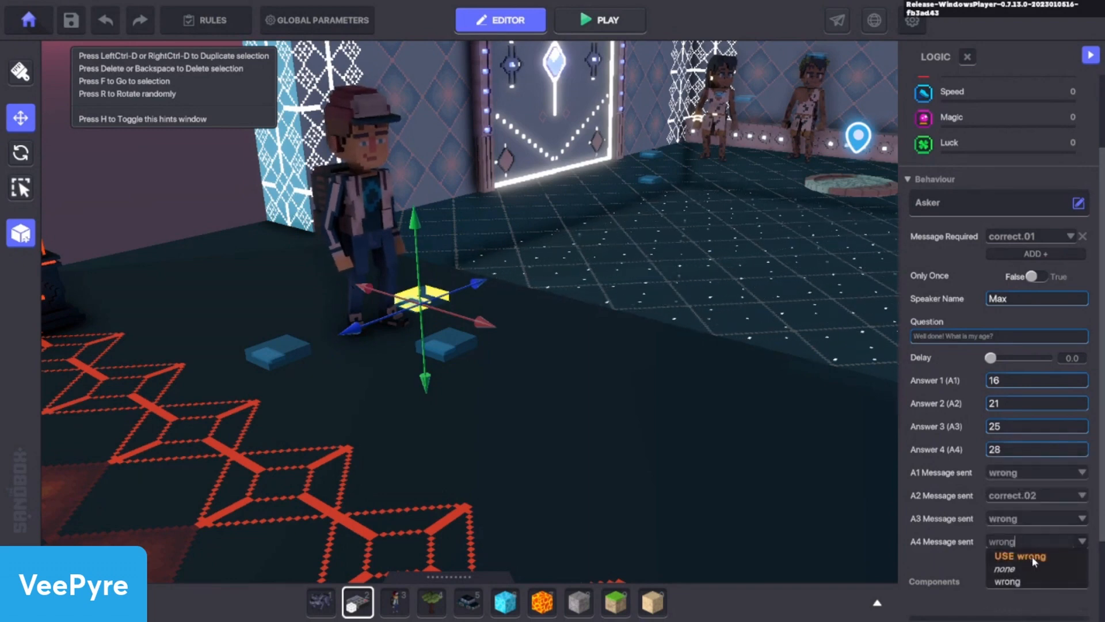
left_click(1031, 556)
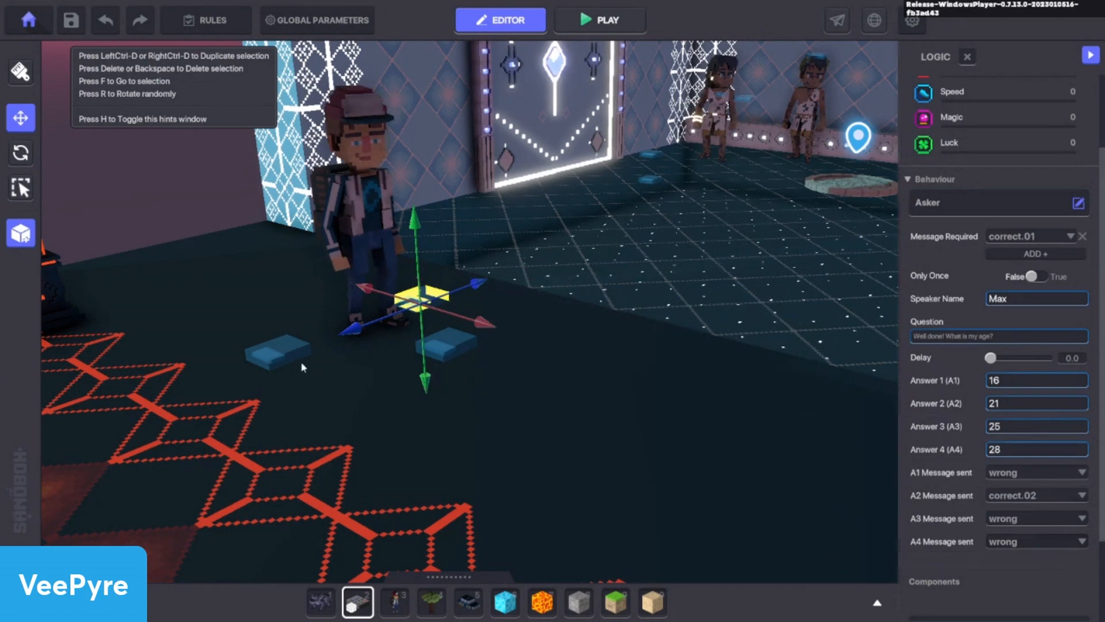
Review the required and sent messages in the logic of the cap-colour question block and the "WRONG! Try again." block
left_click(454, 351)
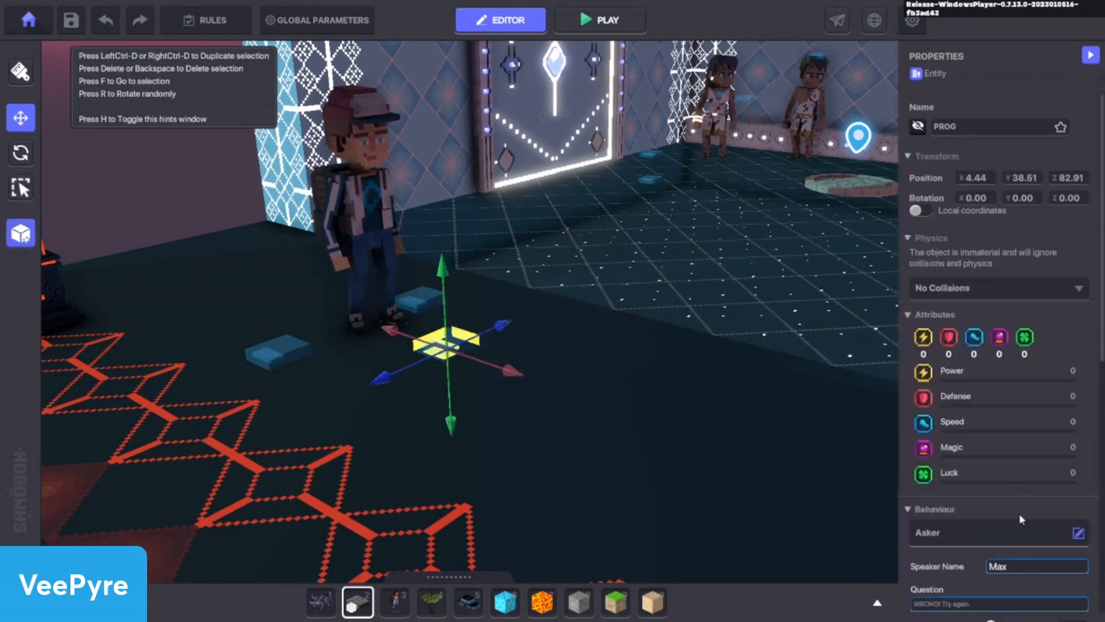
scroll(1013, 518, "down", 3)
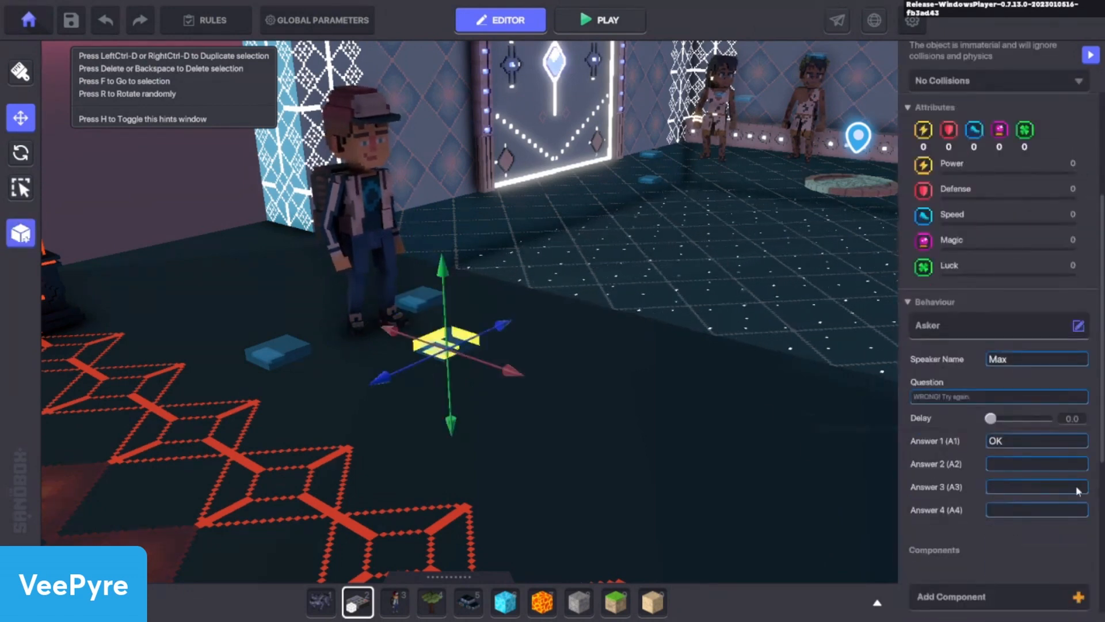
left_click(287, 352)
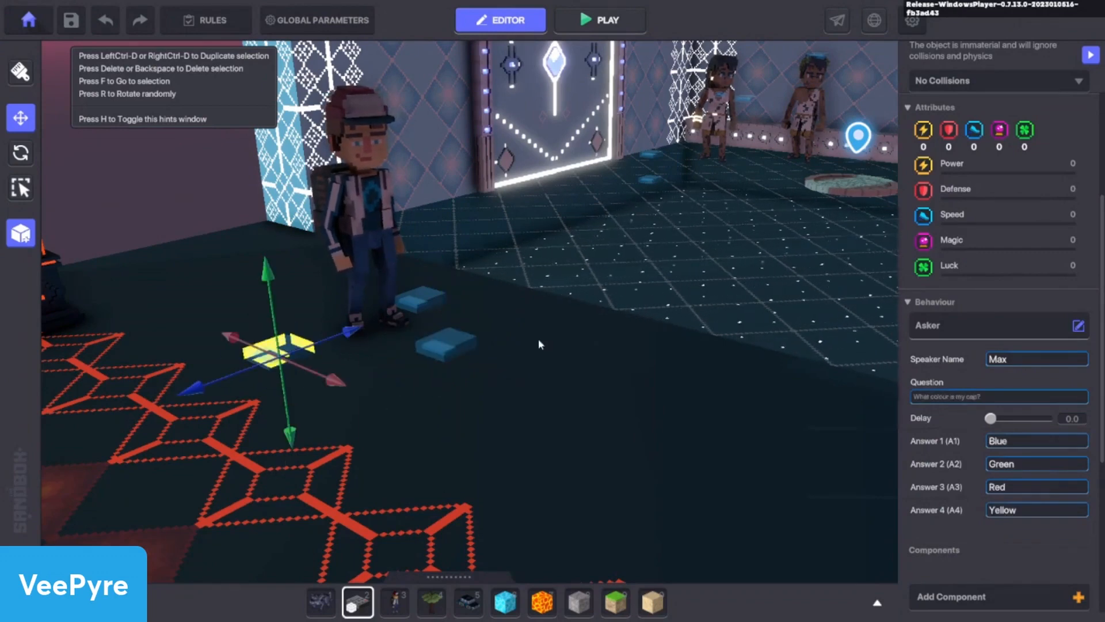
left_click(450, 352)
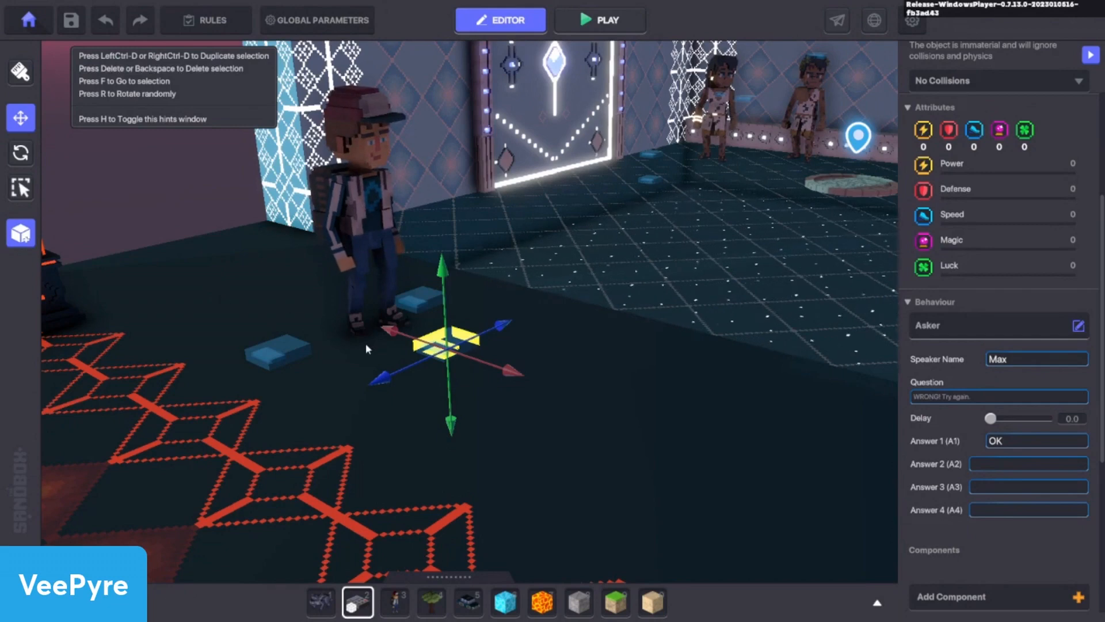
scroll(969, 584, "down", 5)
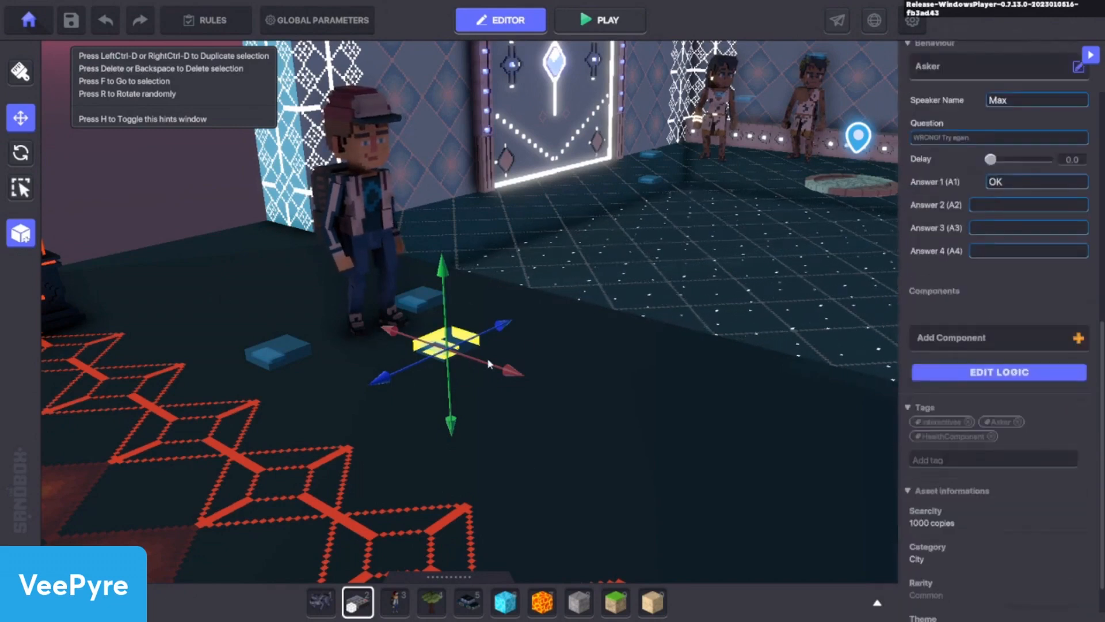
left_click(292, 357)
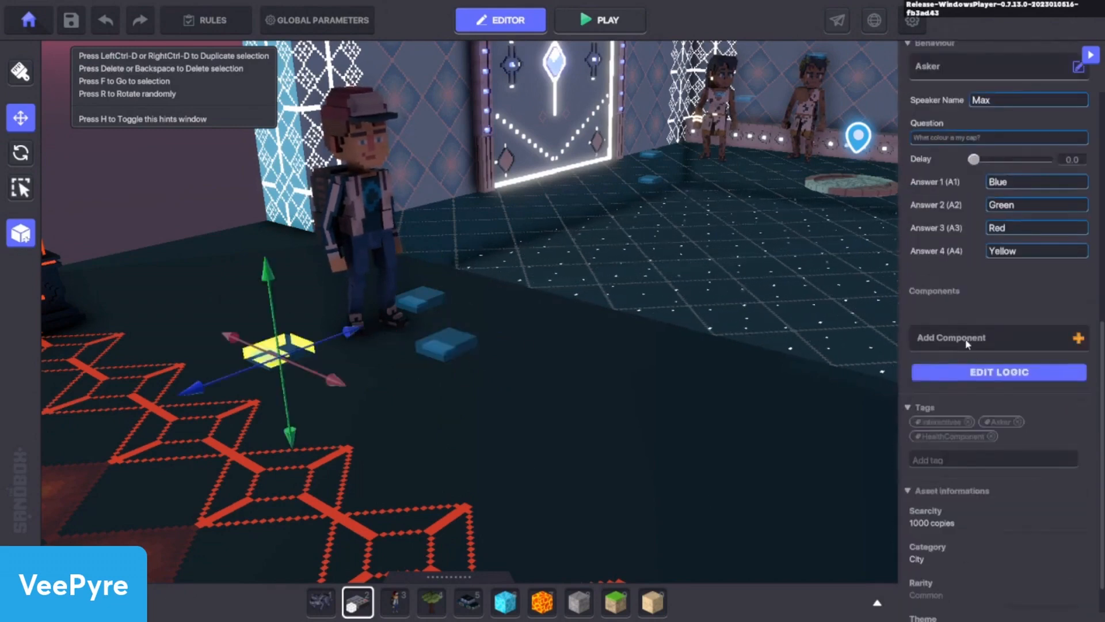
left_click(983, 373)
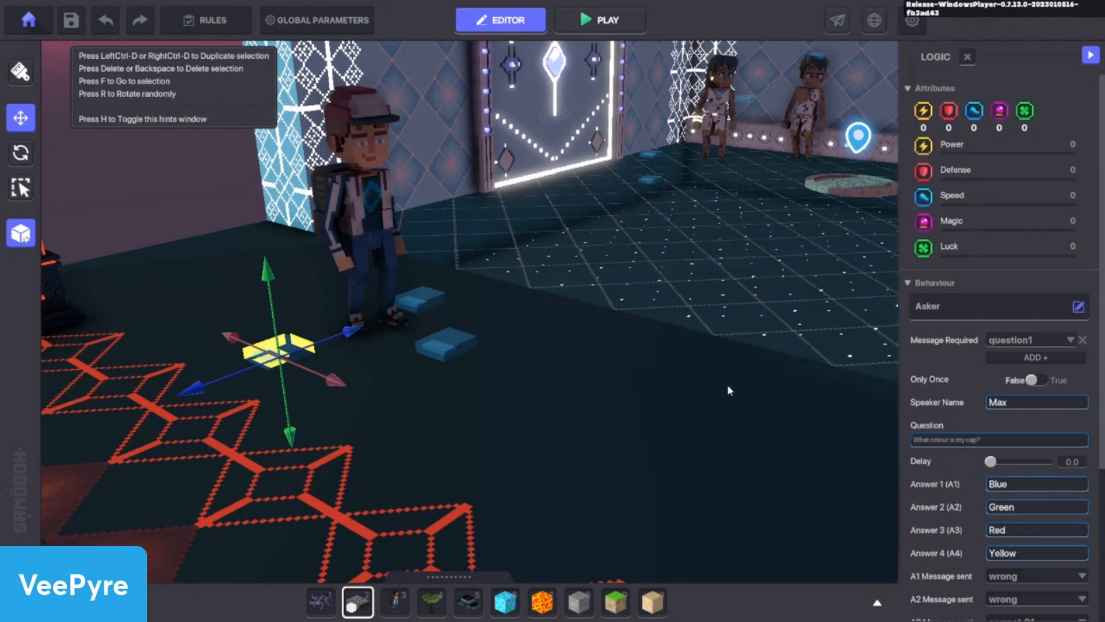
scroll(721, 392, "down", 1)
scroll(1045, 518, "down", 1)
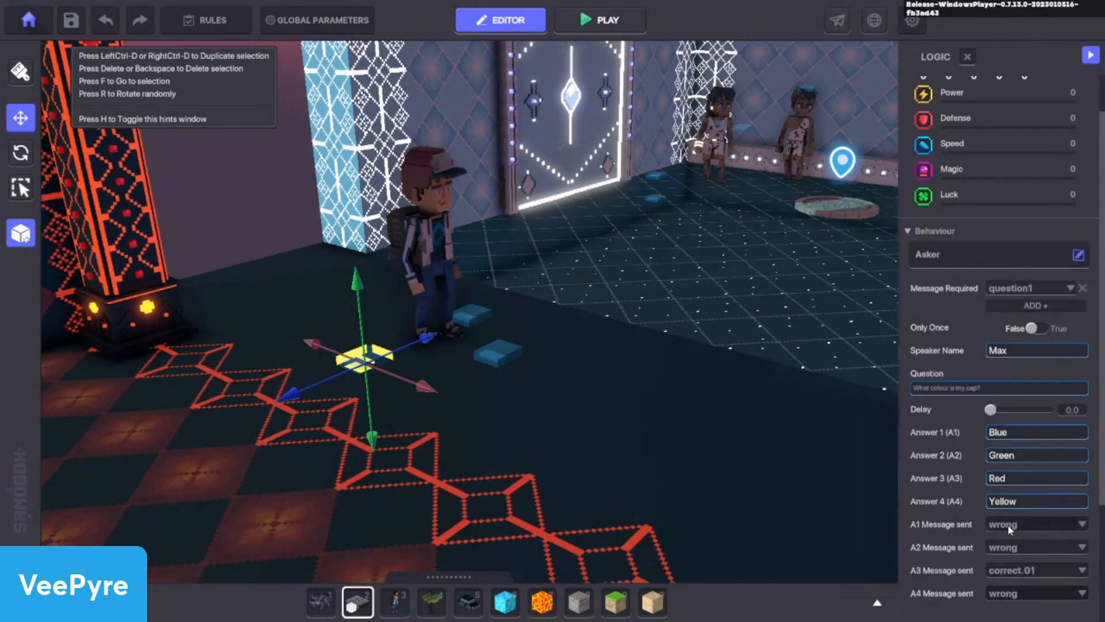
left_click(506, 361)
left_click(969, 375)
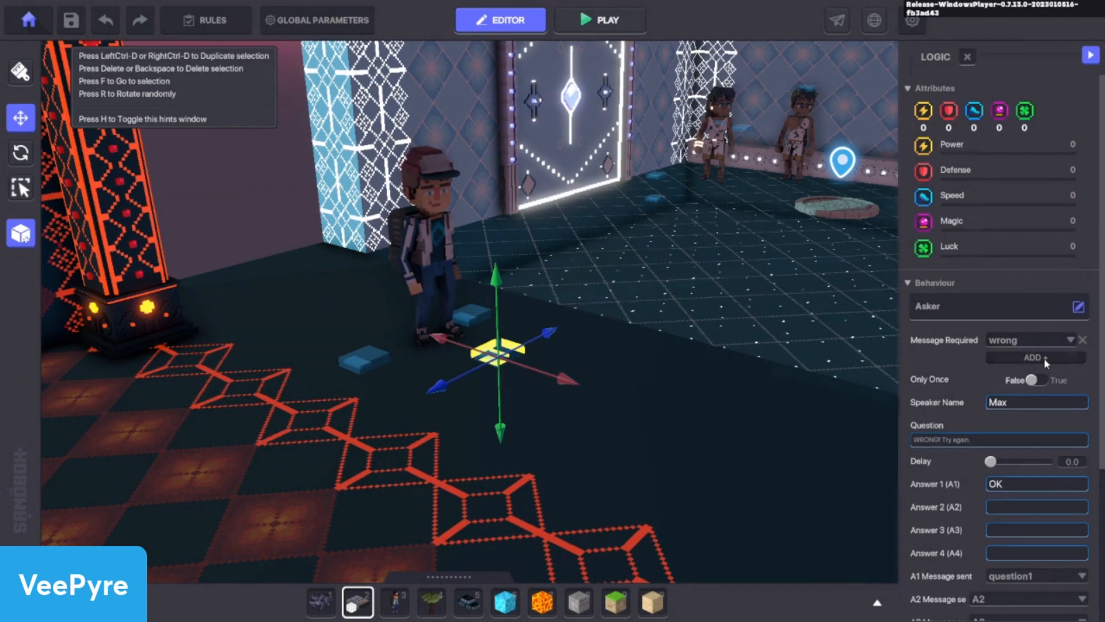
scroll(1013, 323, "down", 3)
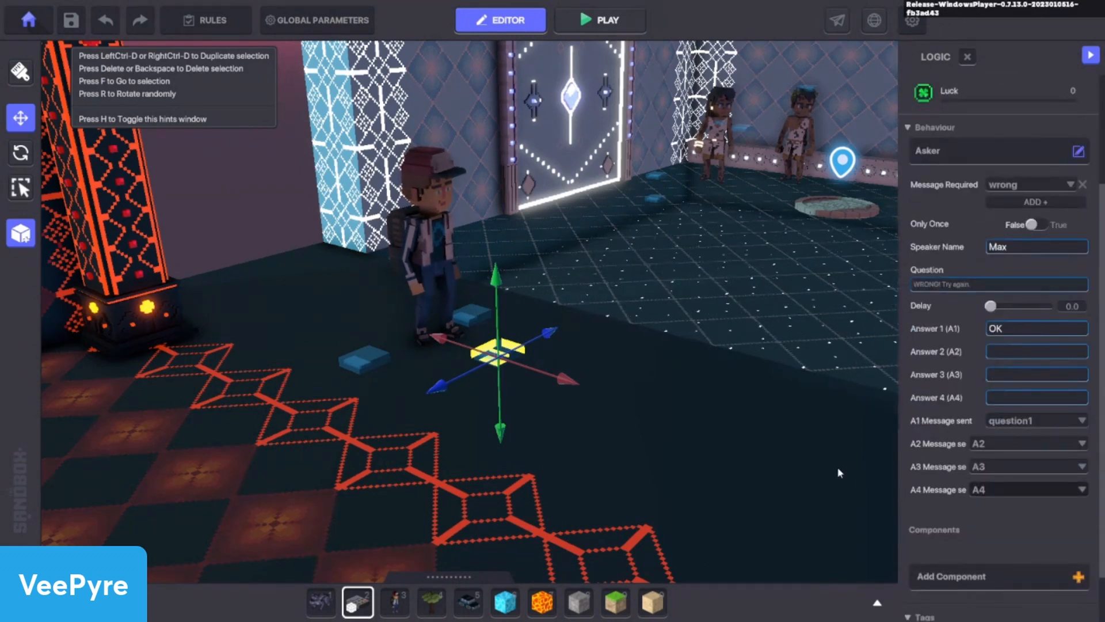
Recheck which message each answer of the cap-colour question block sends
left_click(390, 366)
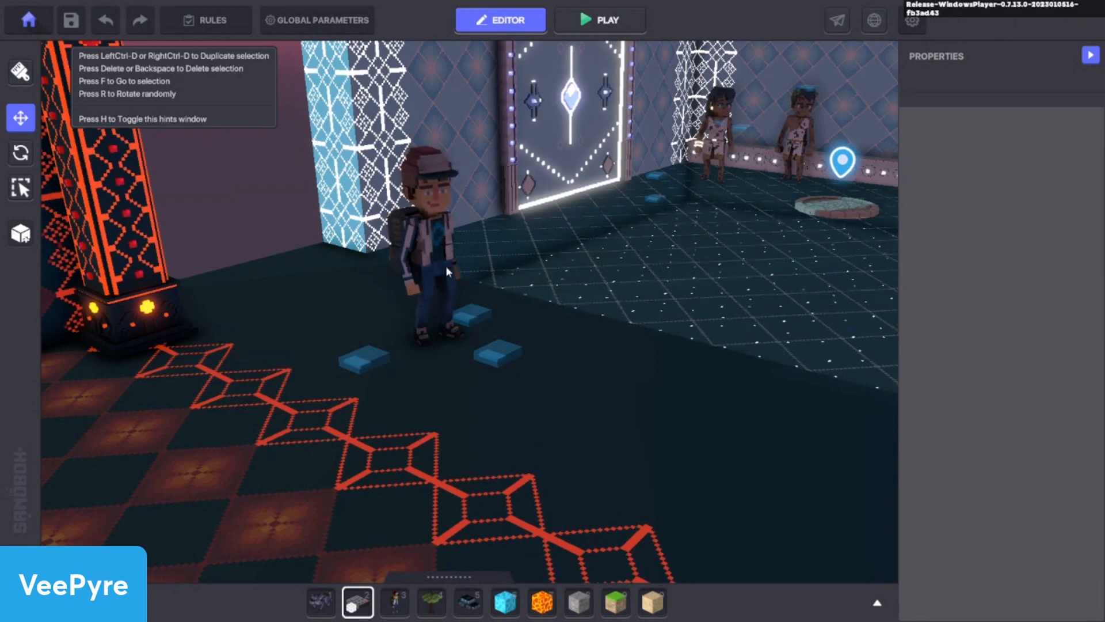
left_click(382, 360)
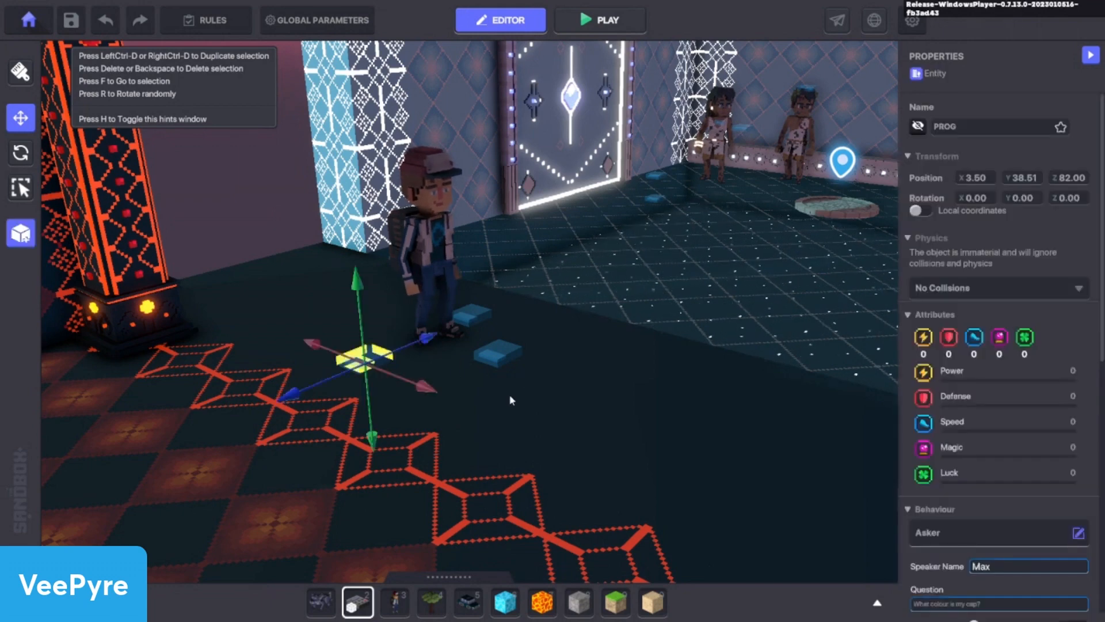
scroll(1001, 397, "down", 4)
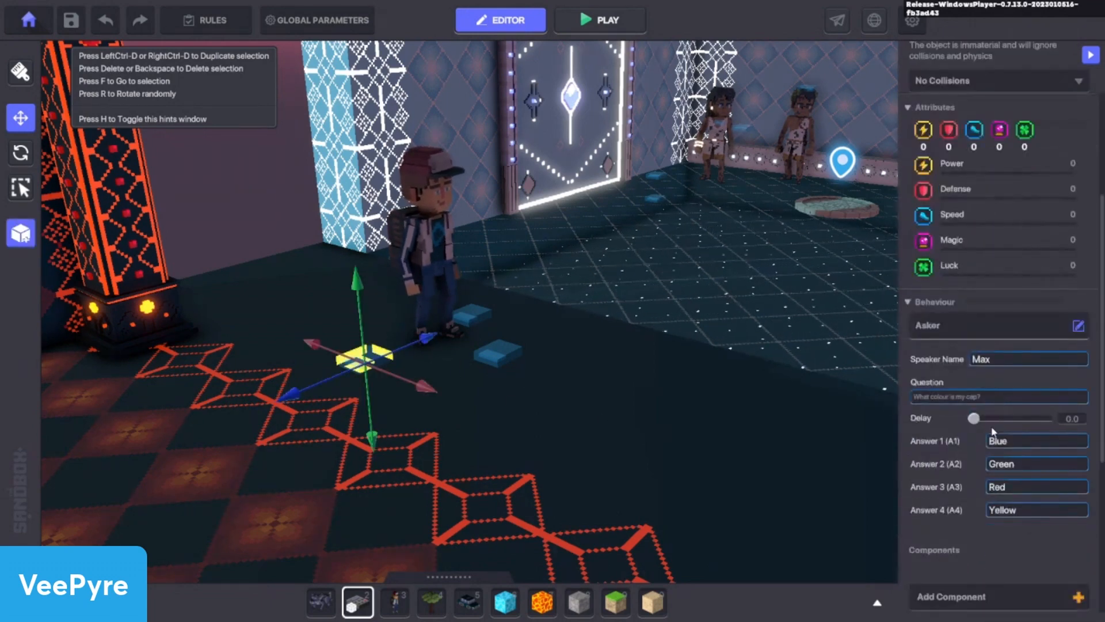
scroll(1031, 483, "down", 3)
left_click(1008, 426)
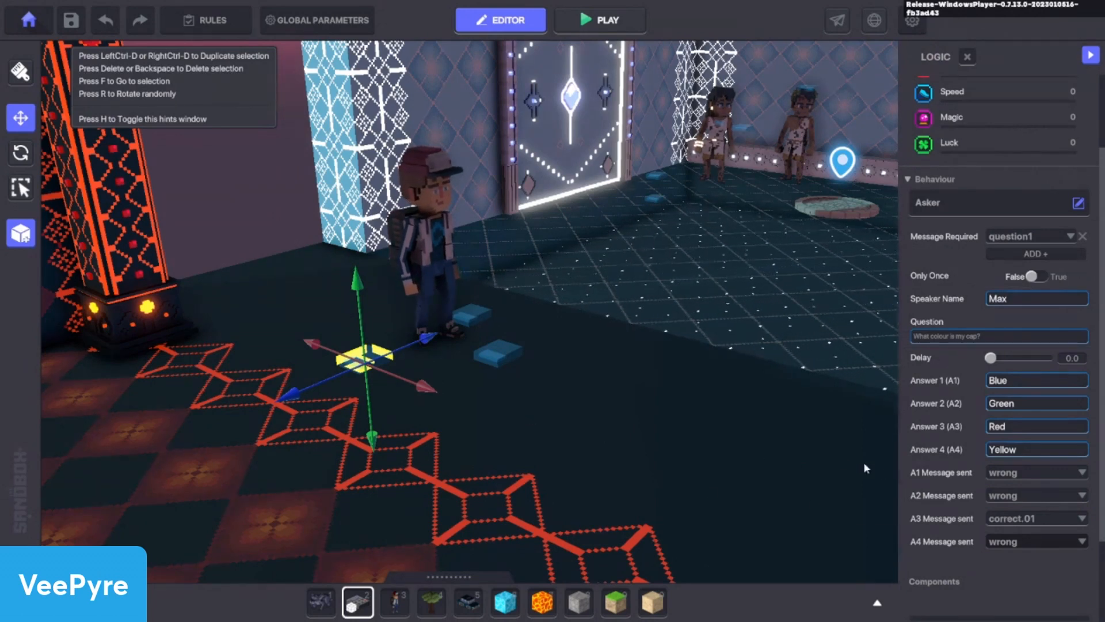
left_click(508, 354)
Examine the age question block's Asker logic, including its required message and the message each answer sends
left_click(461, 298)
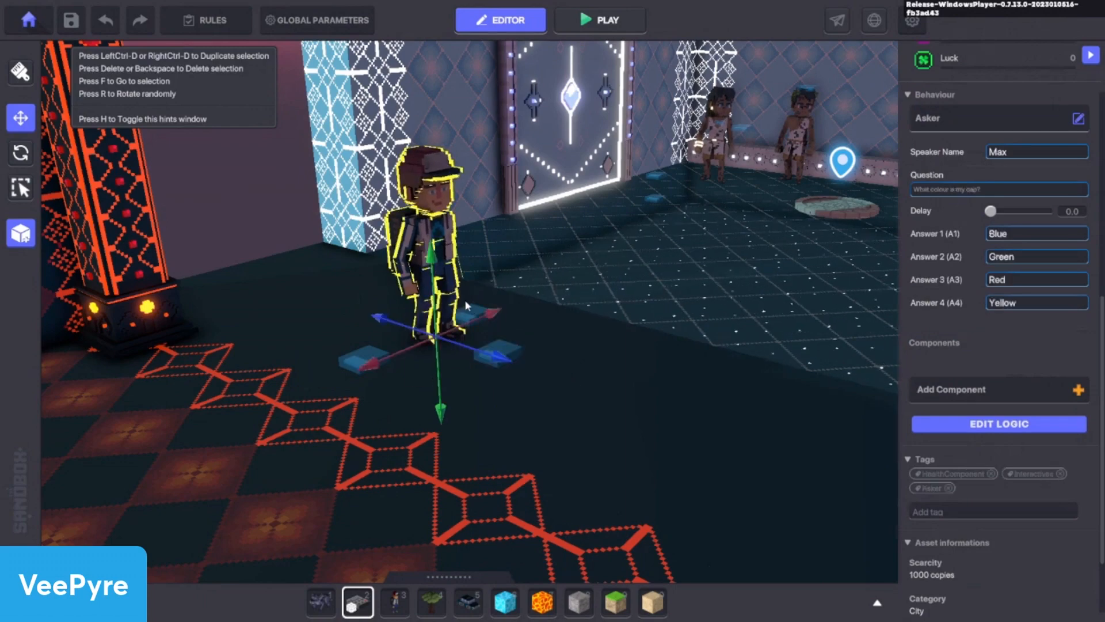
left_click(521, 325)
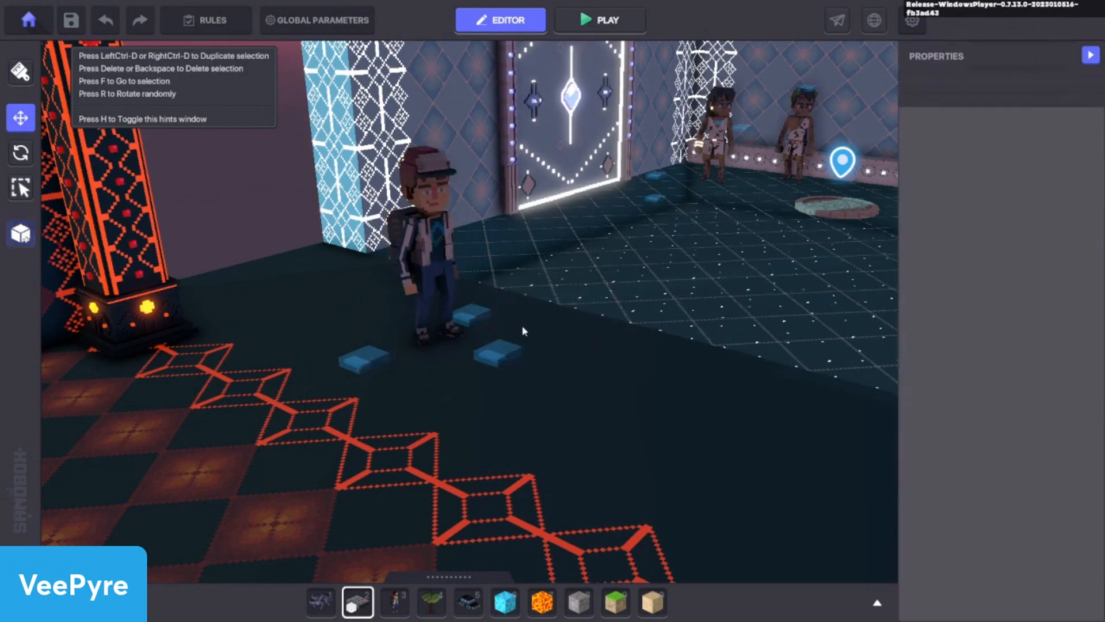
left_click(478, 319)
key("f")
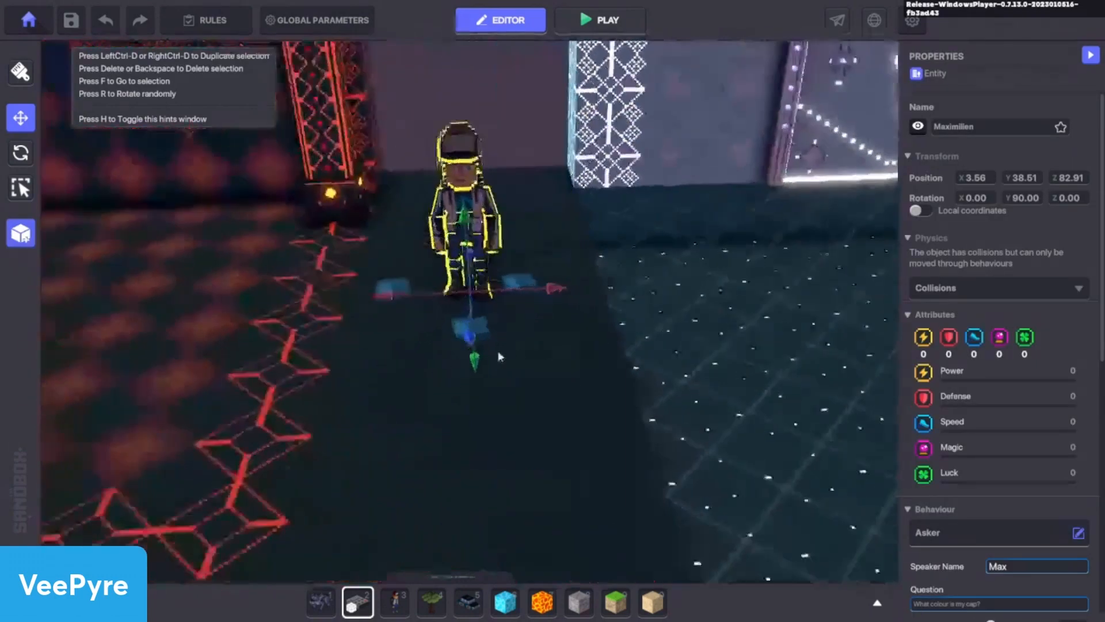
left_click(552, 286)
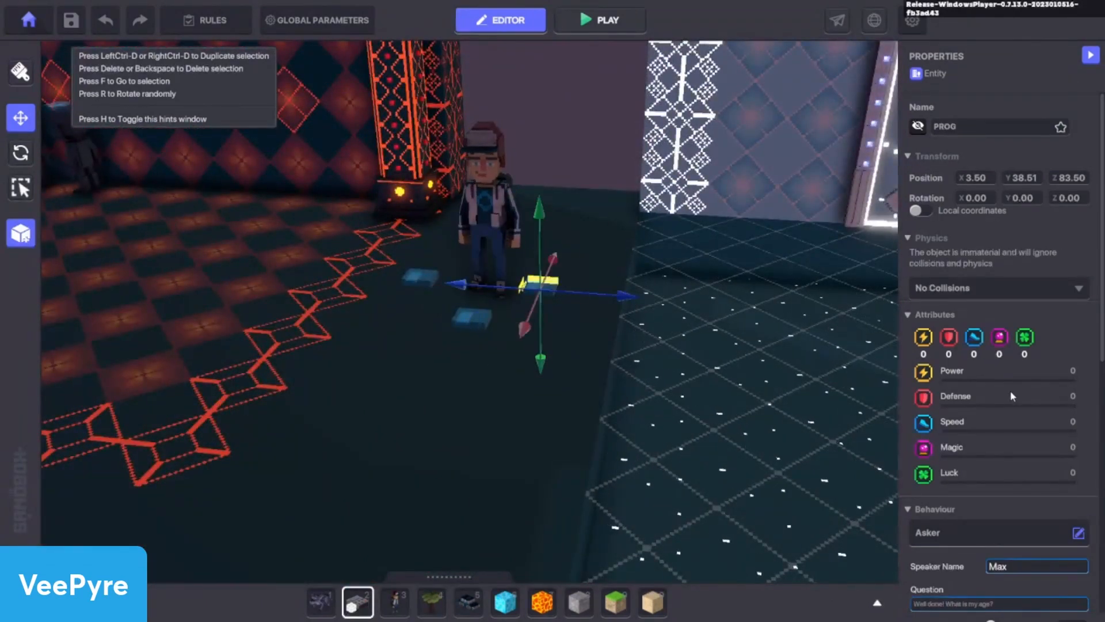
scroll(1010, 390, "down", 3)
scroll(1070, 442, "down", 3)
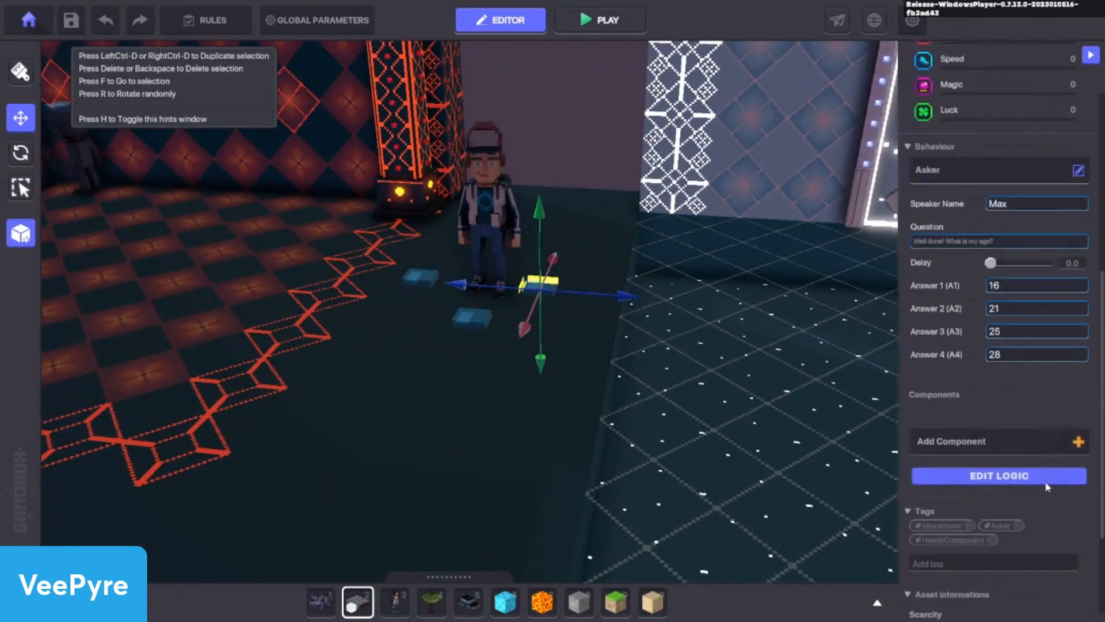
left_click(959, 474)
scroll(1008, 484, "down", 2)
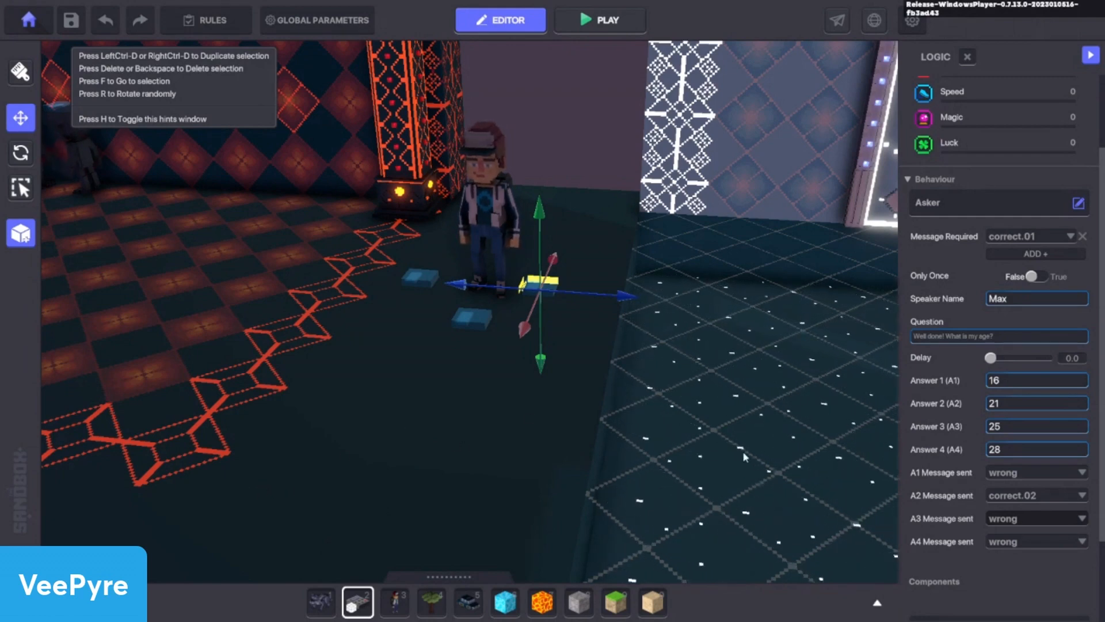
Place a new PROG block on the floor near Max, at the edge of the dotted tile area, and select it
key("2")
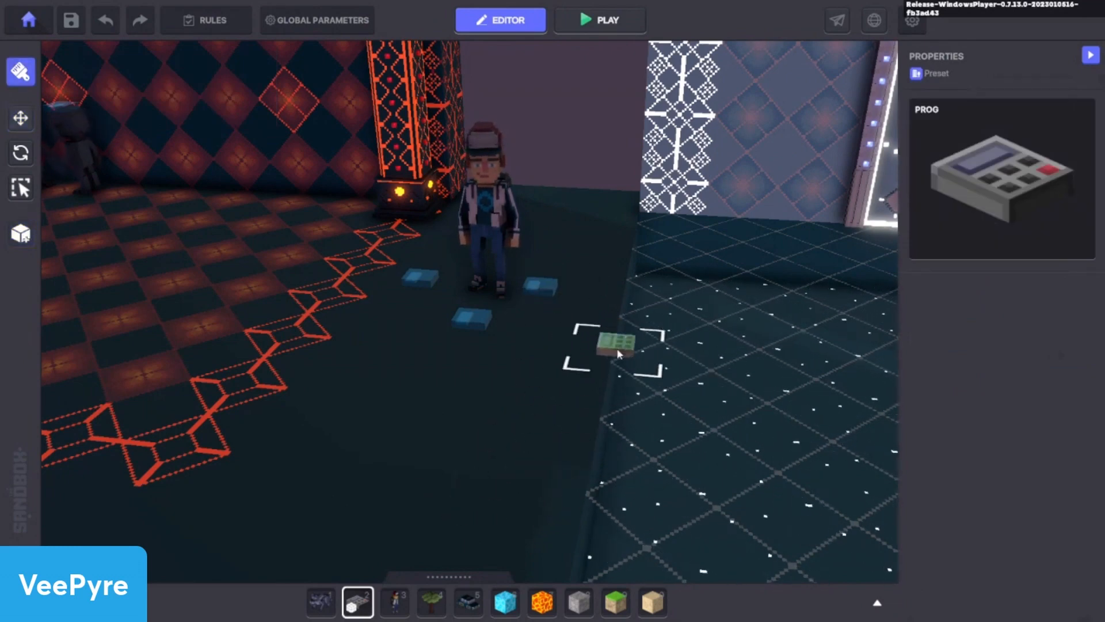
left_click(618, 339)
key("Escape")
left_click(616, 344)
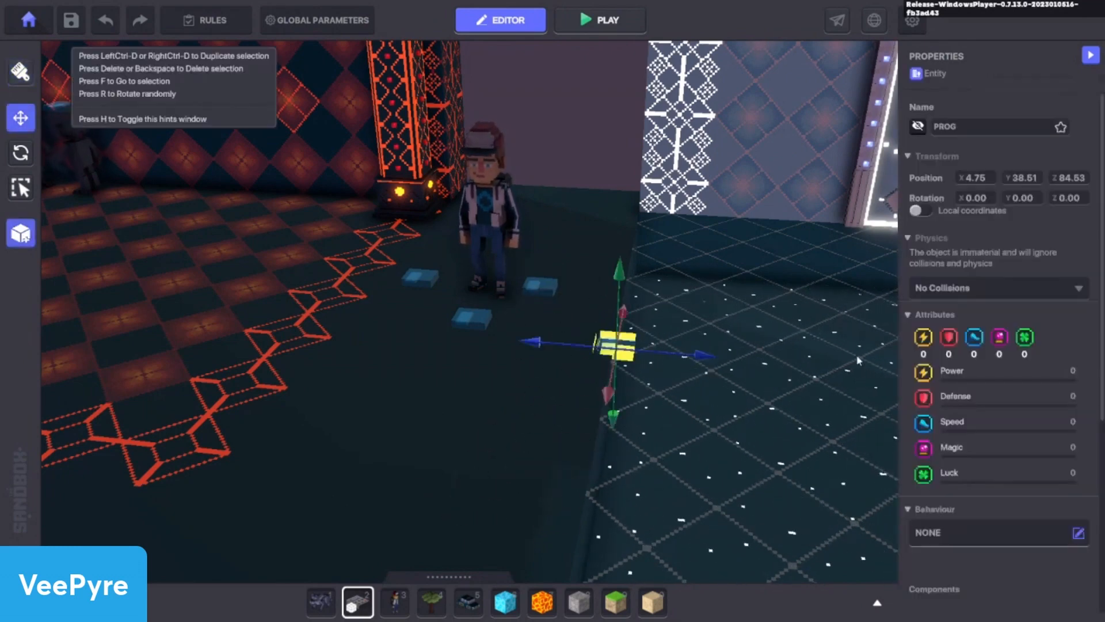
scroll(1010, 371, "down", 5)
mouse_move(858, 315)
right_mouse_down()
mouse_move(791, 360)
mouse_move(857, 367)
mouse_move(1076, 323)
mouse_move(1006, 316)
right_mouse_up()
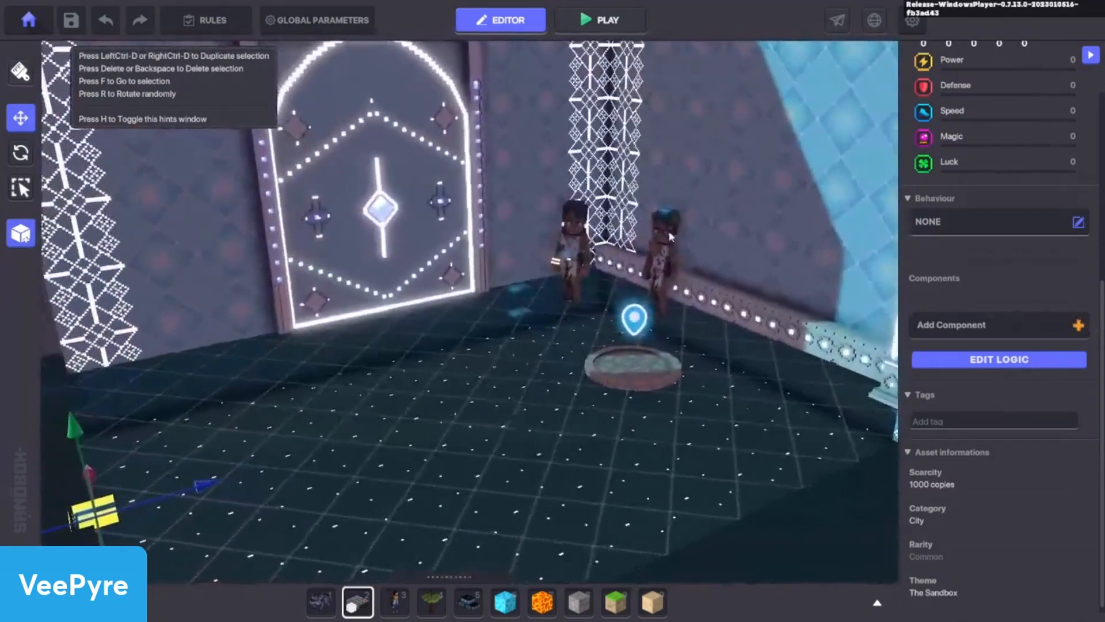
right_click_drag(302, 328, 10, 357)
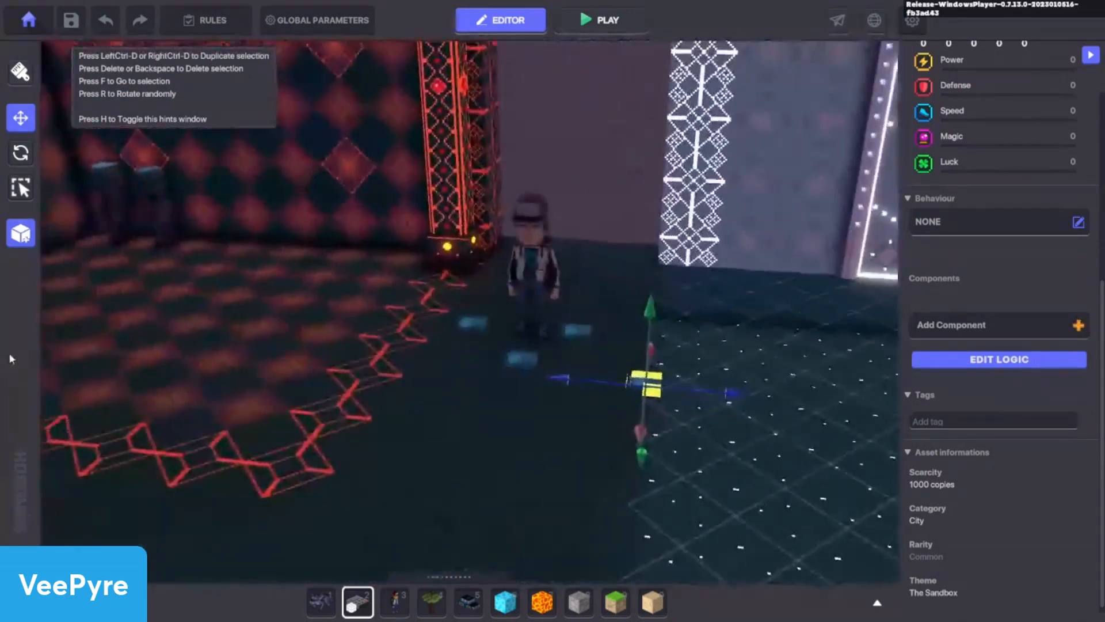
Add a Drop component to the selected PROG block, leaving its behaviour as None
left_click(944, 326)
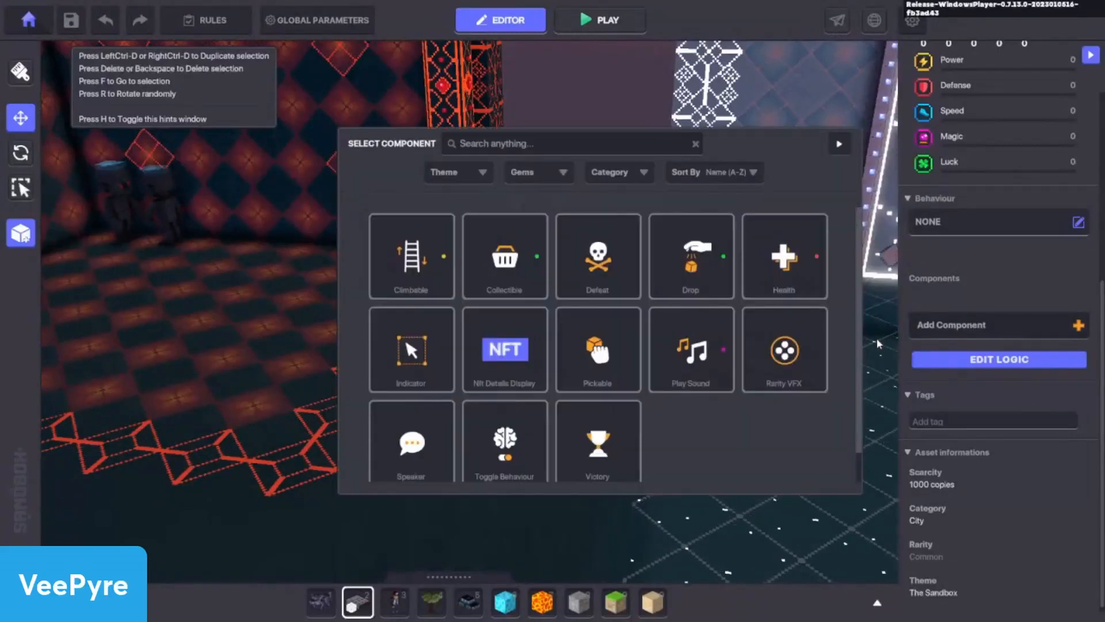
left_click(727, 281)
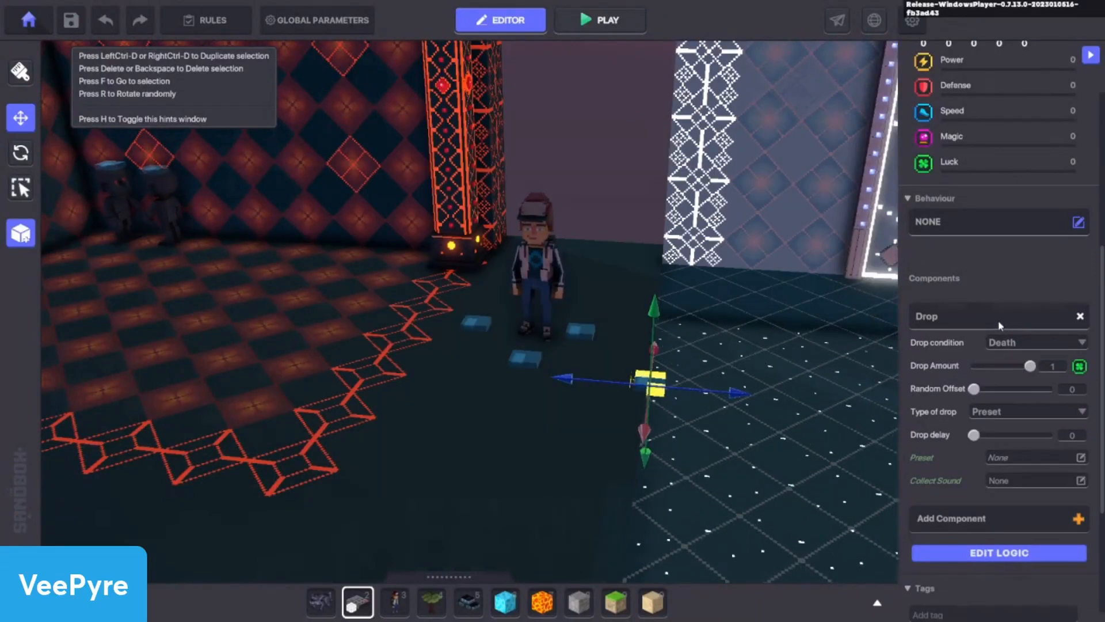
left_click(958, 220)
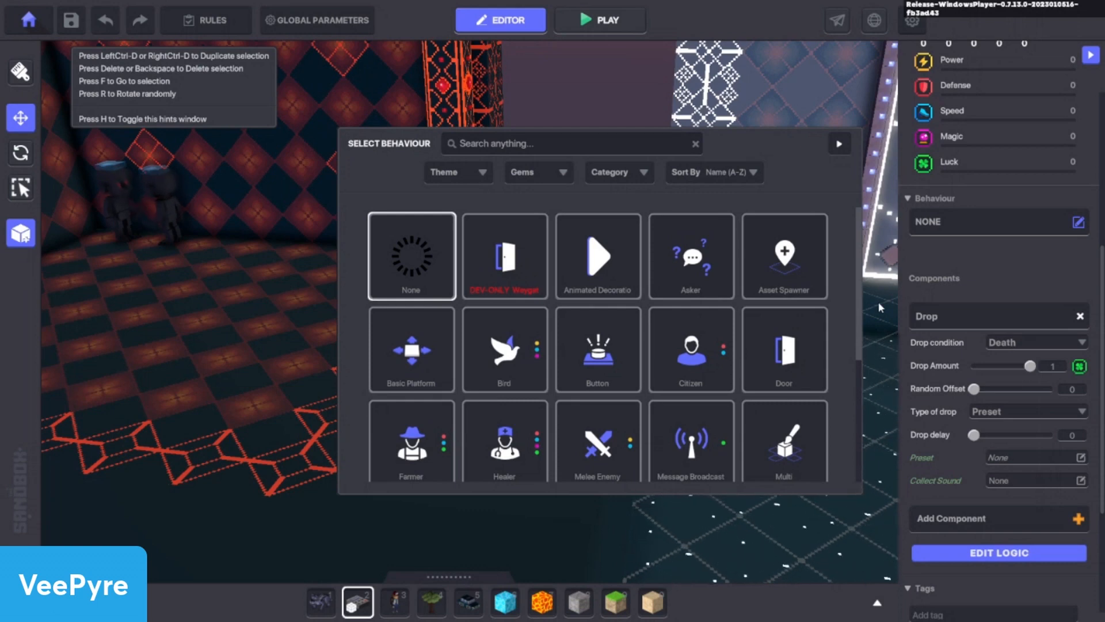
left_click(850, 151)
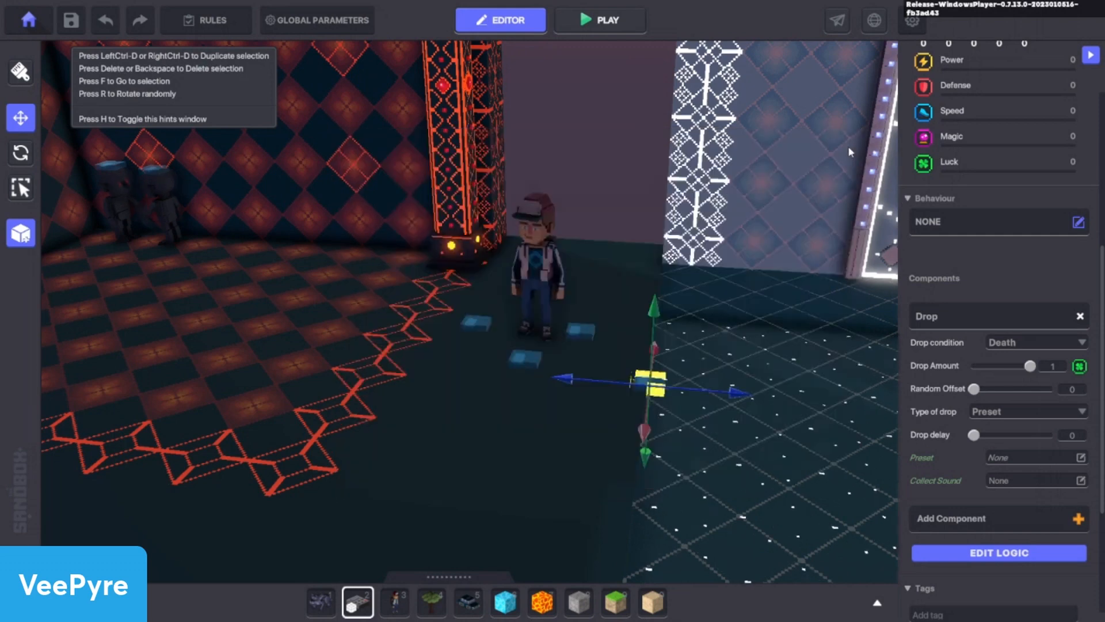
In the block's logic, set the Drop condition to Message and require the message correct.02
left_click(953, 555)
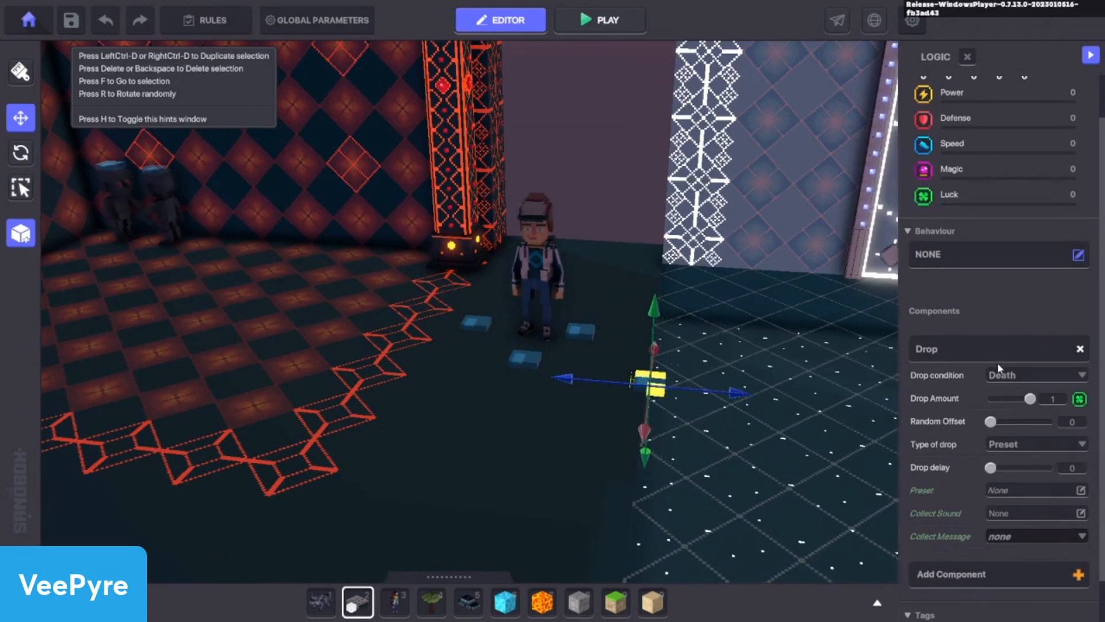
left_click(1030, 375)
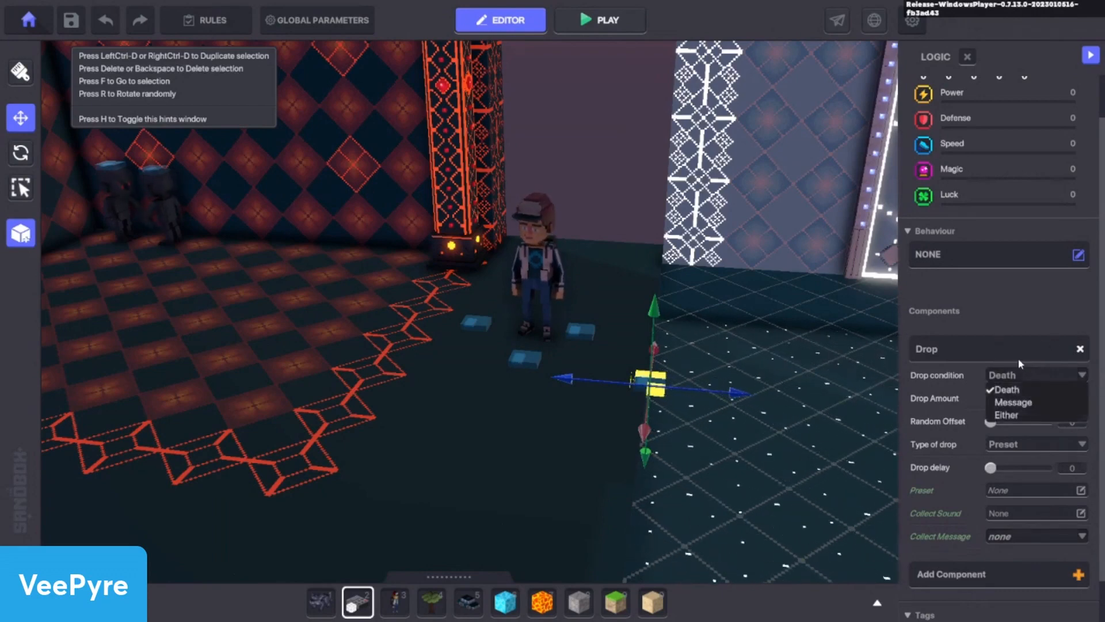
left_click(1022, 399)
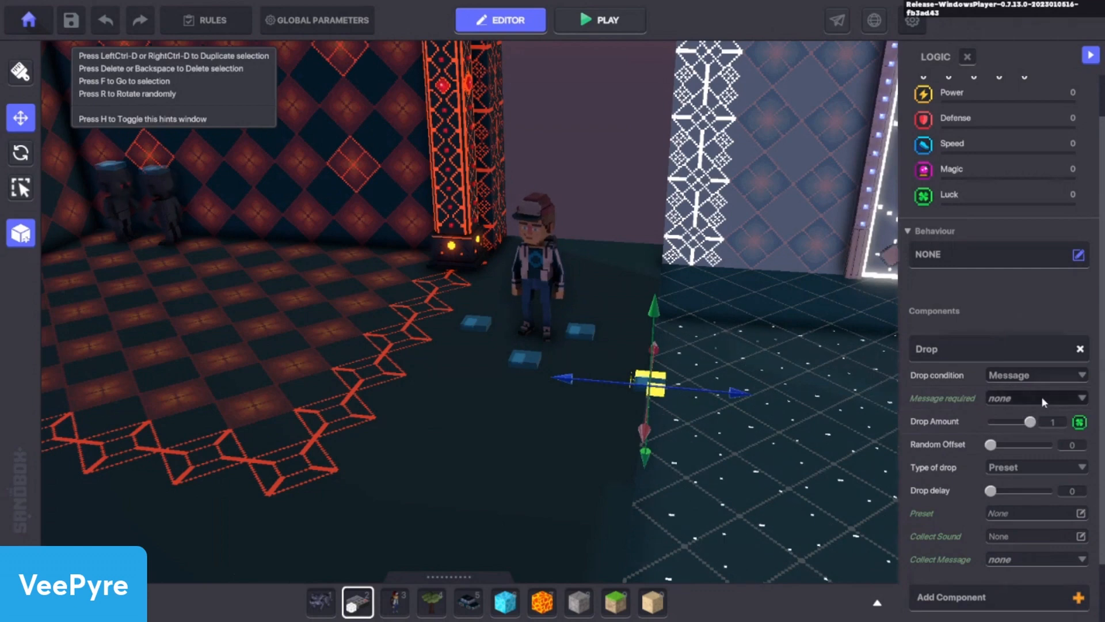
left_click(1041, 396)
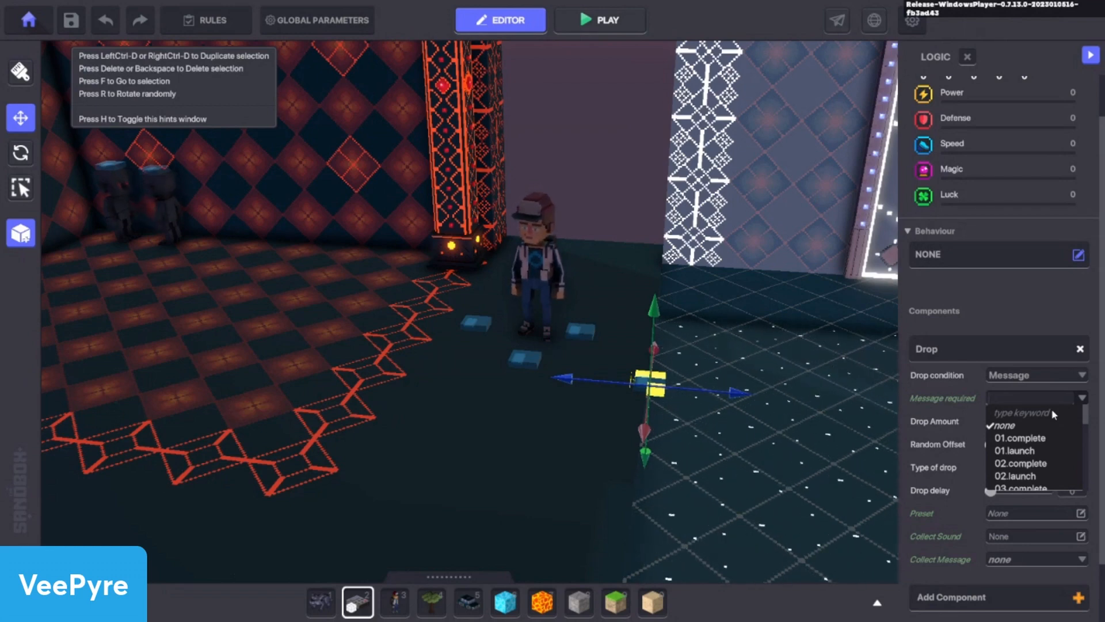
type("02.")
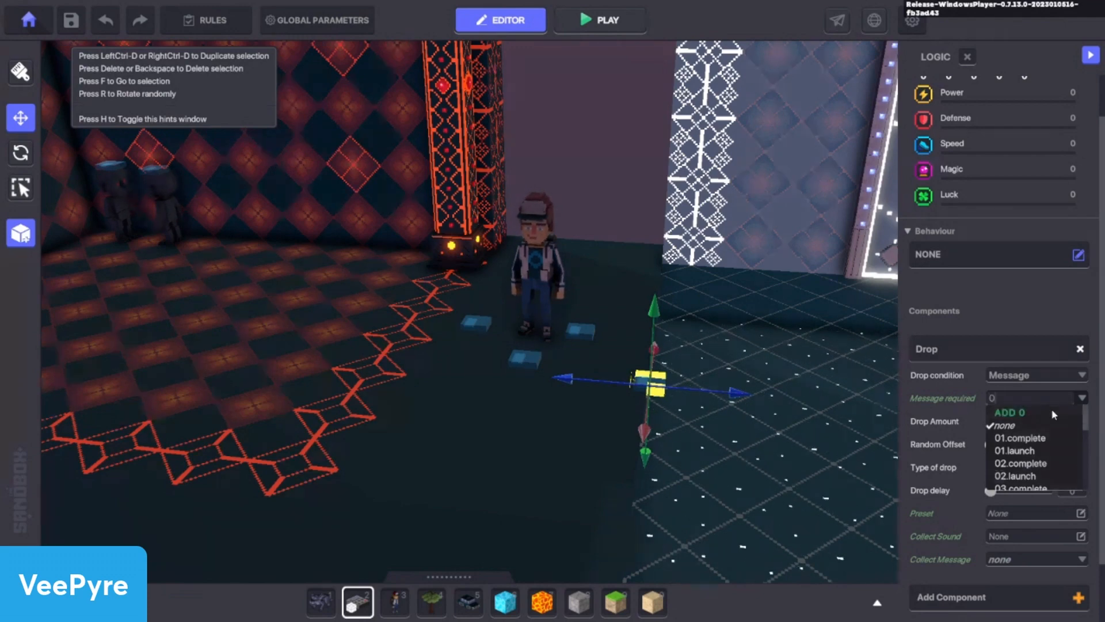
key("BackSpace")
key("BackSpace")
key("BackSpace")
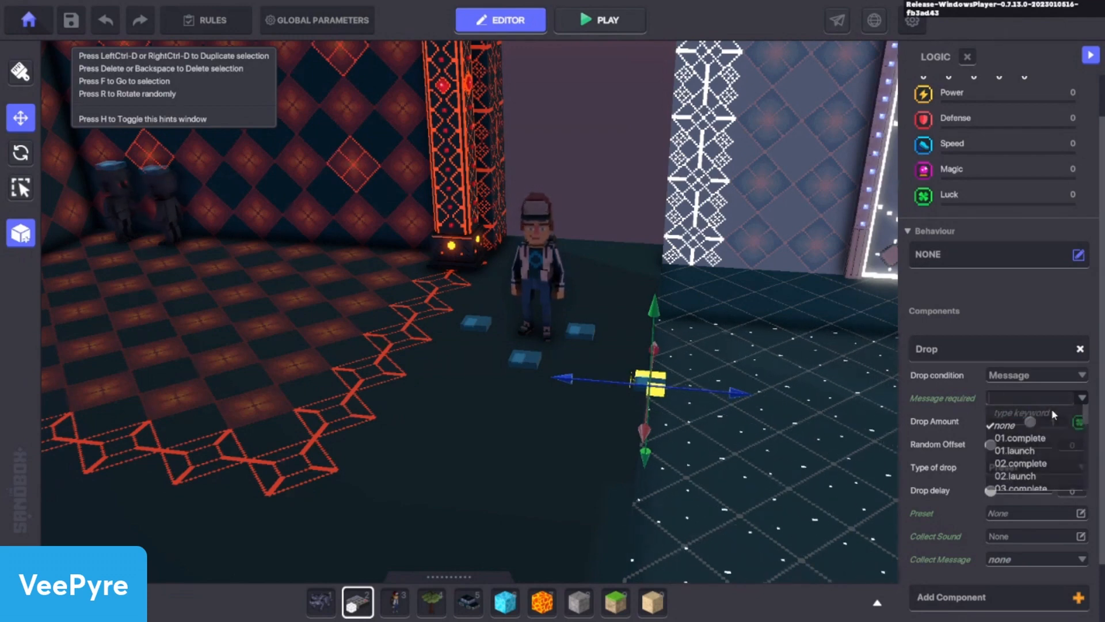
type("corr")
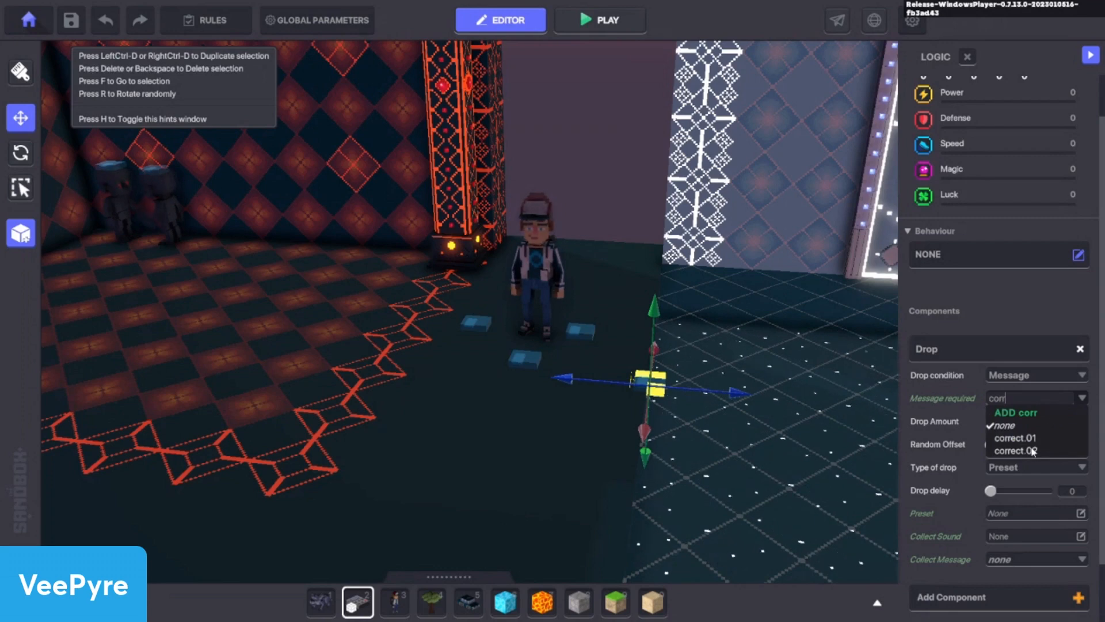
left_click(1033, 451)
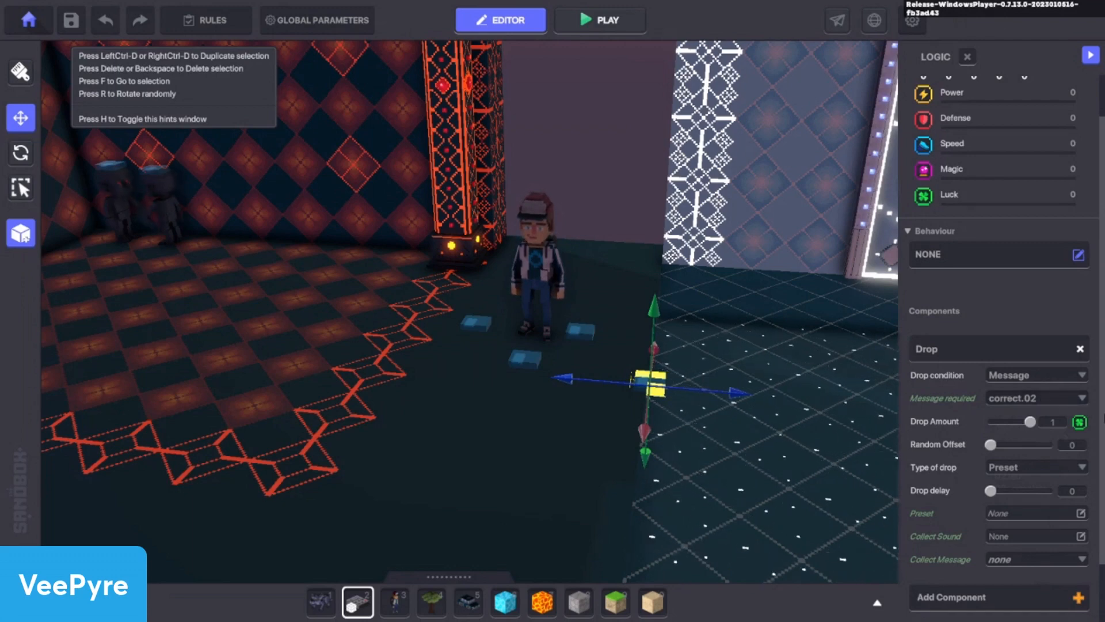
Set the type of drop to Behaviour and choose Alpha Breastplate as the asset to spawn
mouse_move(979, 397)
scroll(1030, 472, "down", 1)
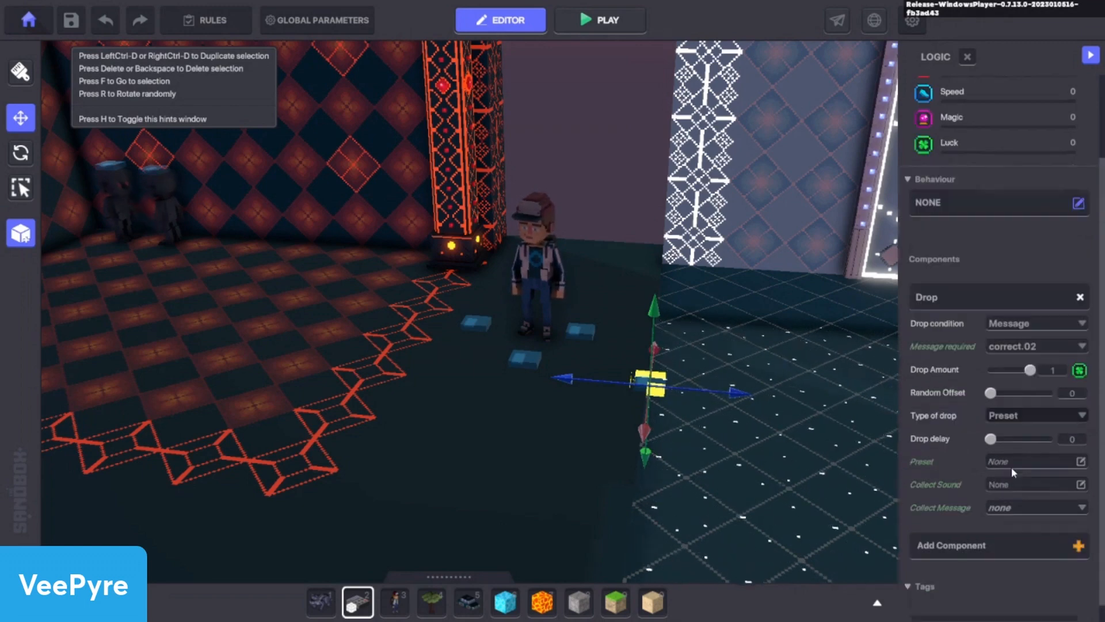
left_click(1030, 414)
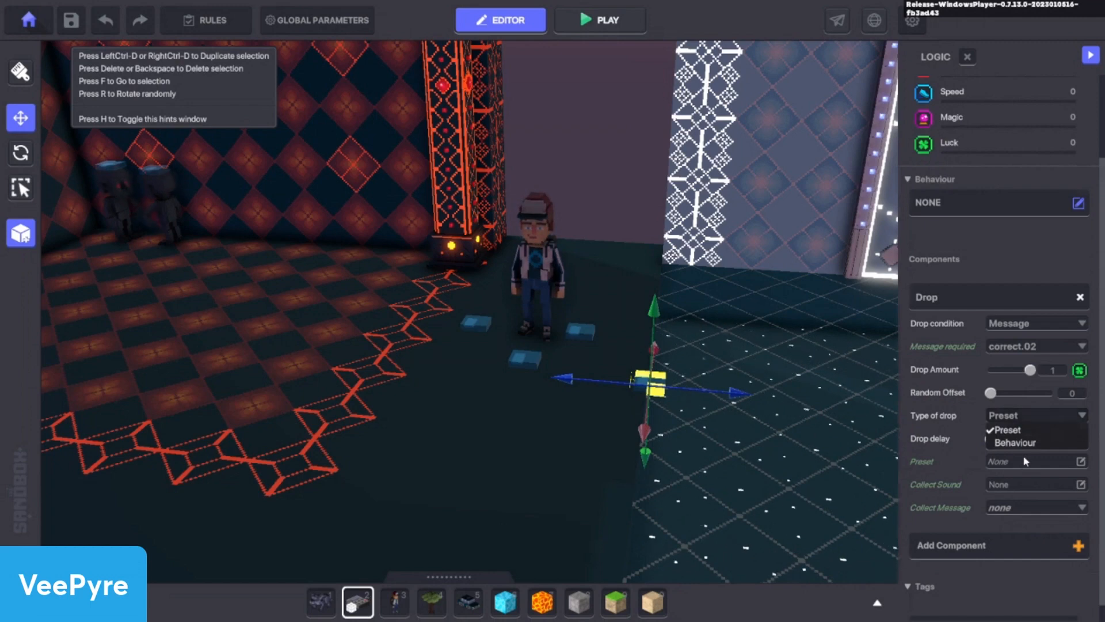
left_click(1025, 444)
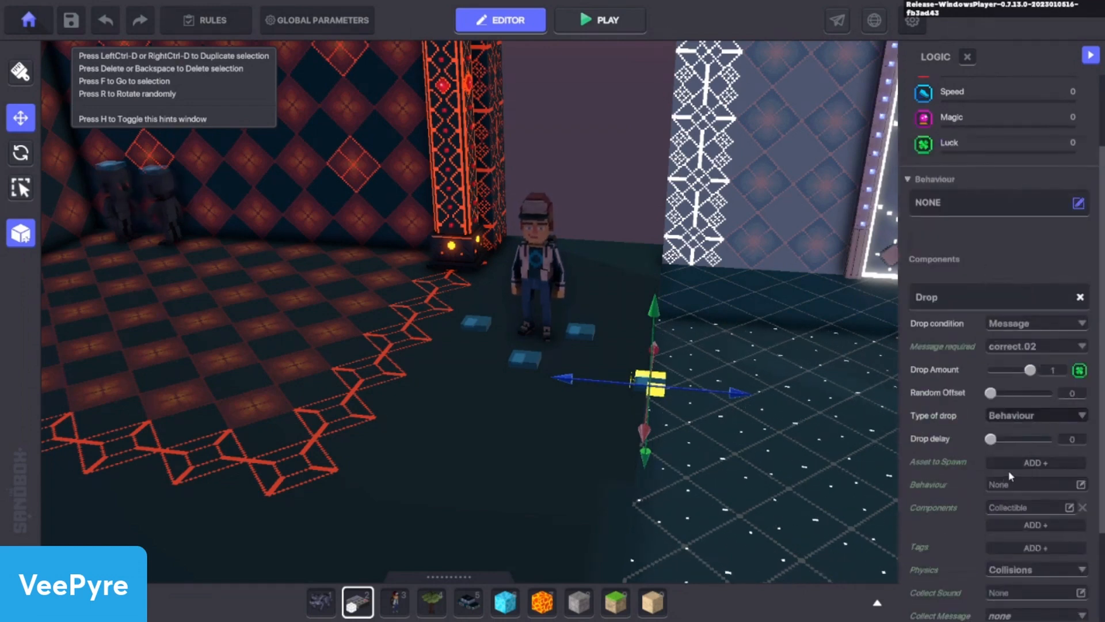
left_click(1017, 463)
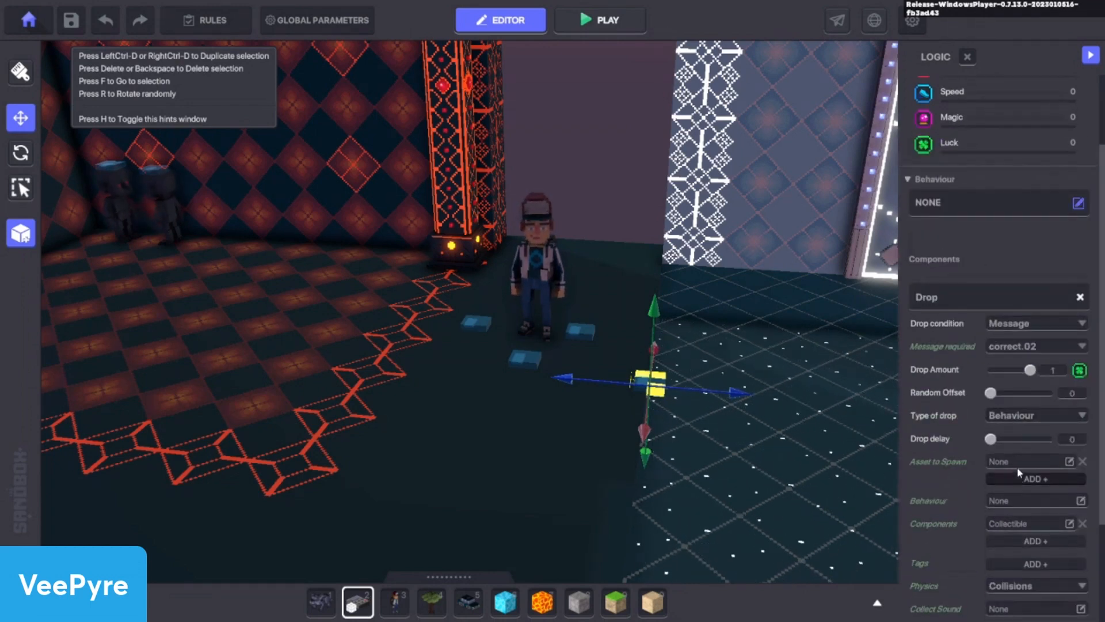
left_click(1018, 475)
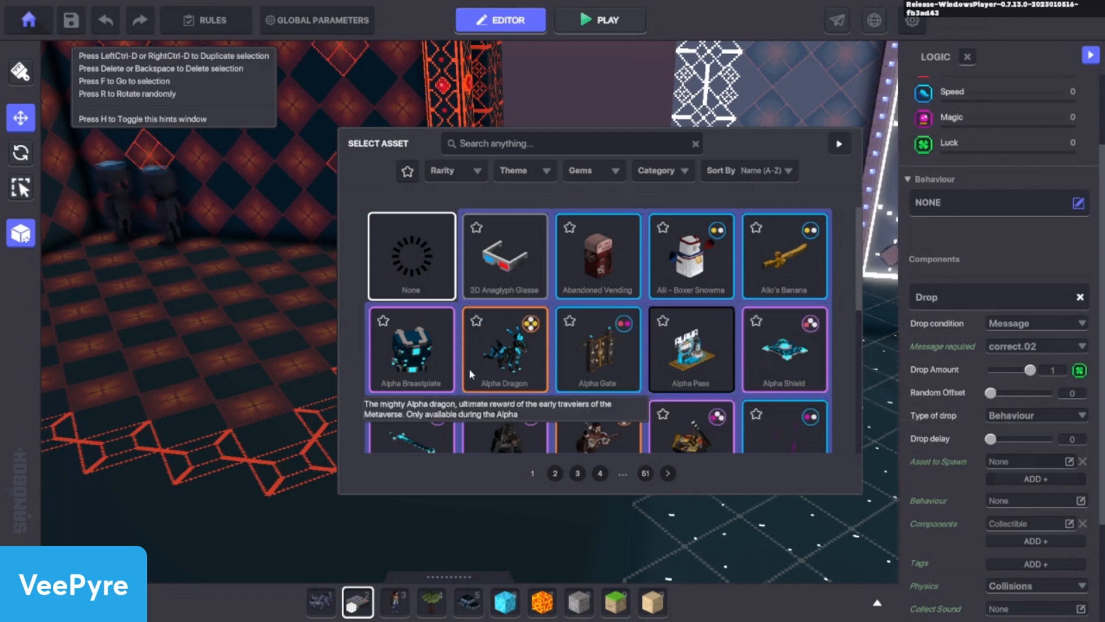
left_click(411, 363)
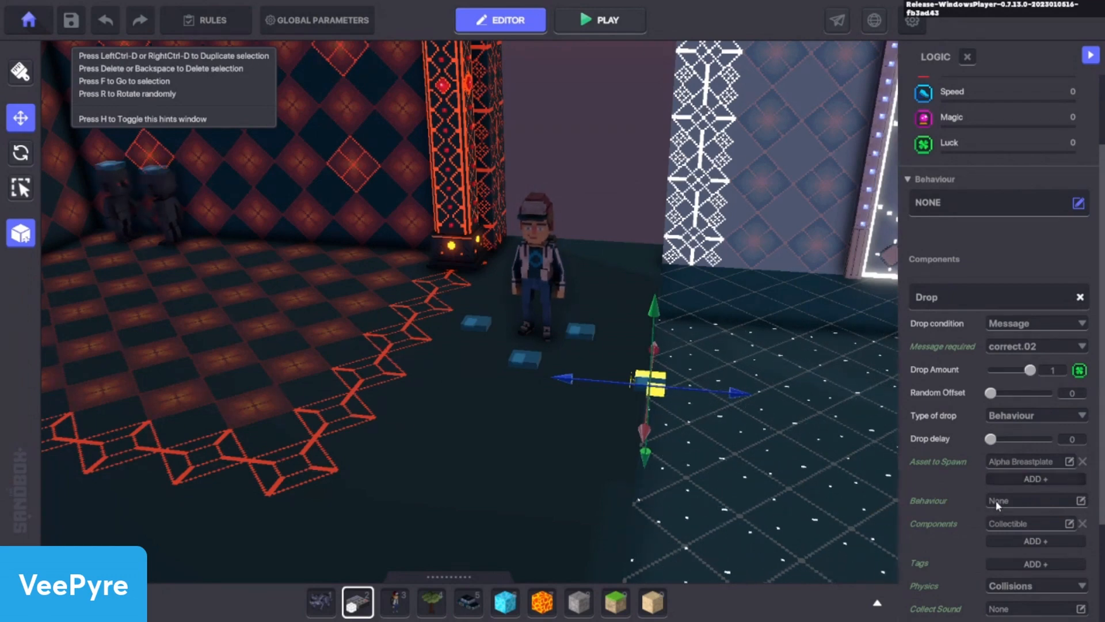
Choose Generic Equip.wav as the drop's collect sound
scroll(1011, 510, "down", 3)
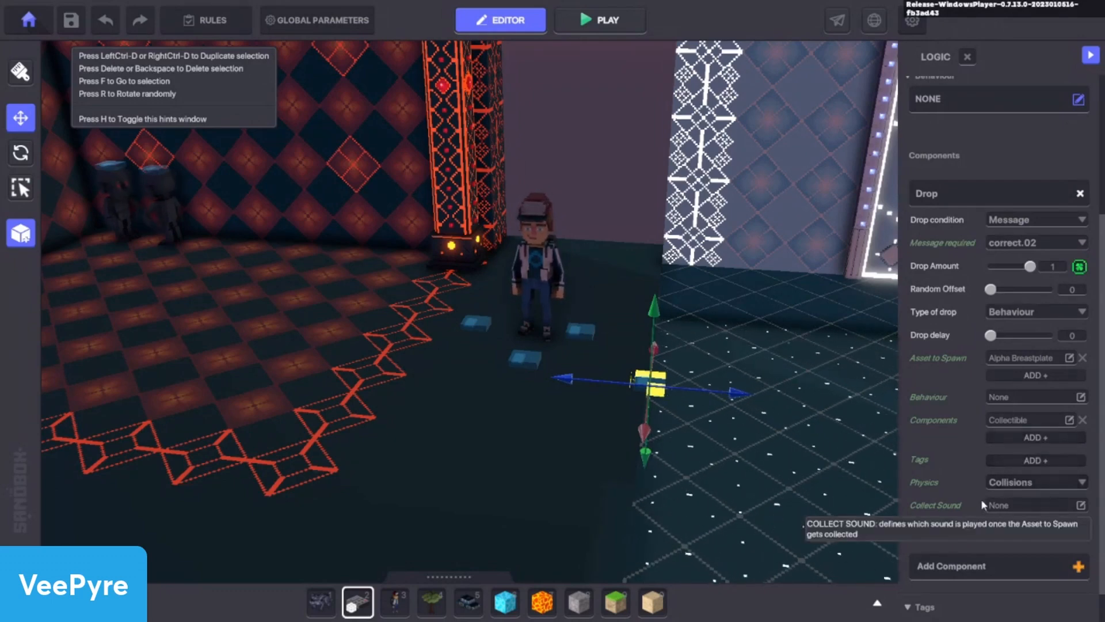
left_click(1005, 503)
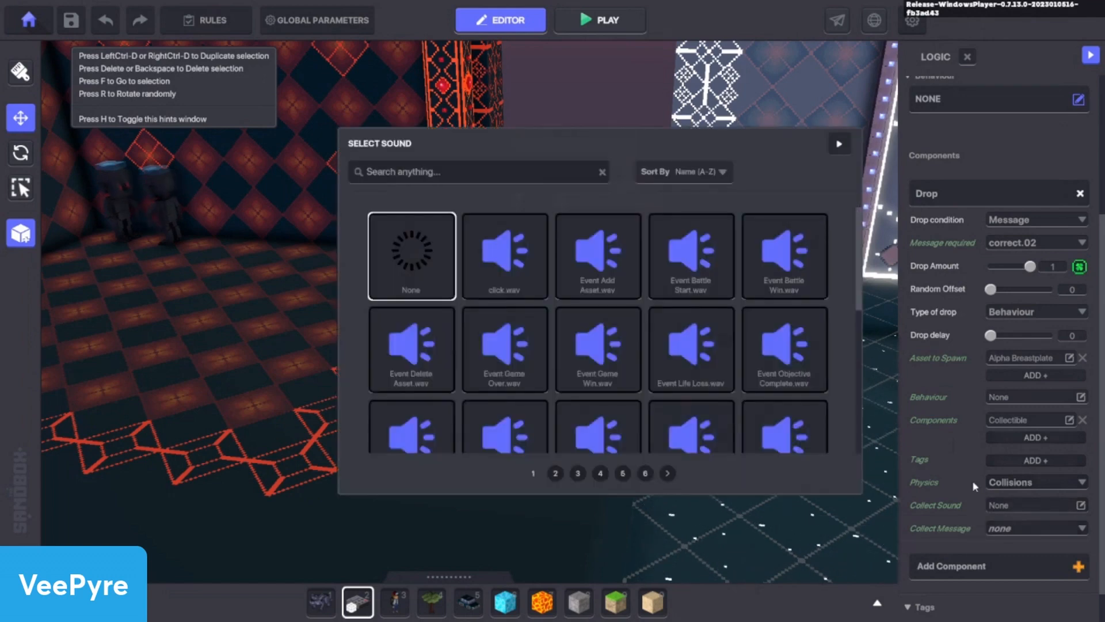
scroll(718, 347, "down", 5)
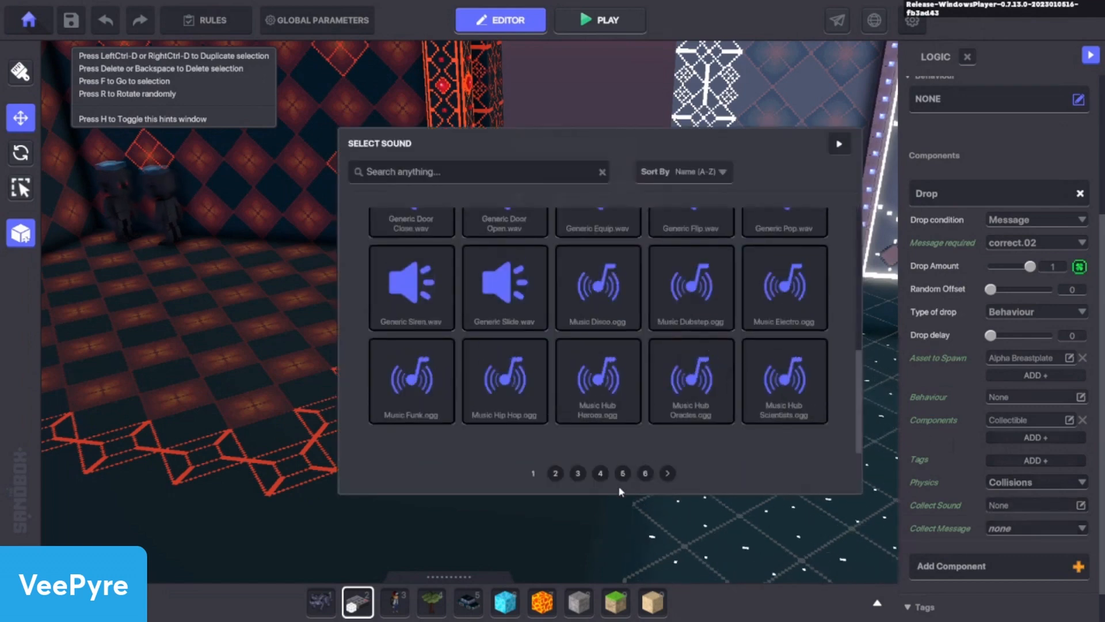
scroll(554, 396, "up", 5)
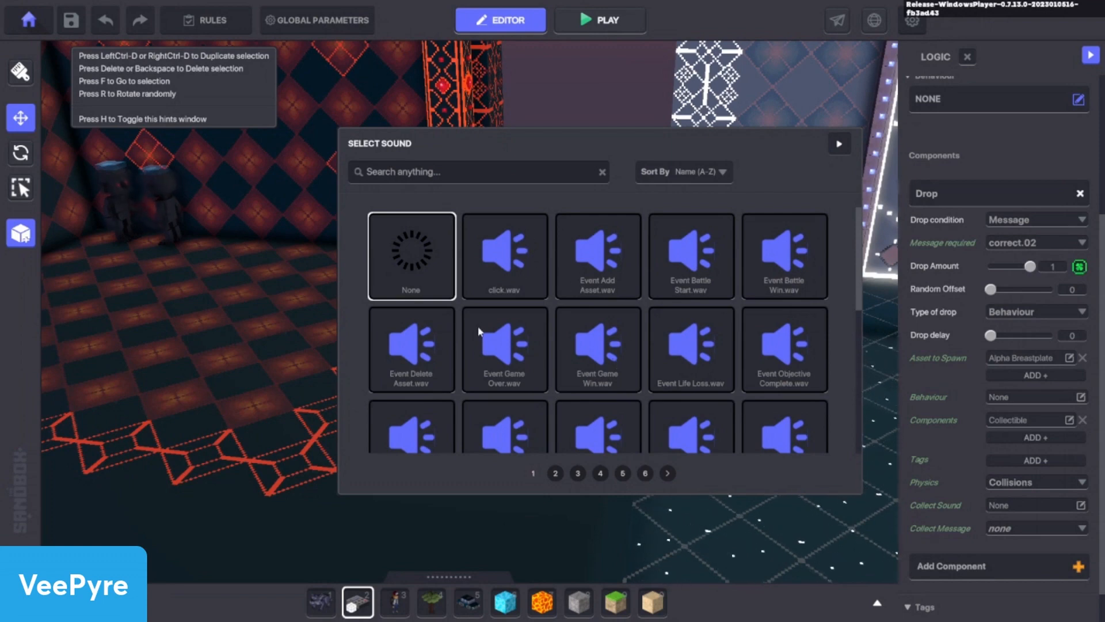
scroll(777, 353, "down", 1)
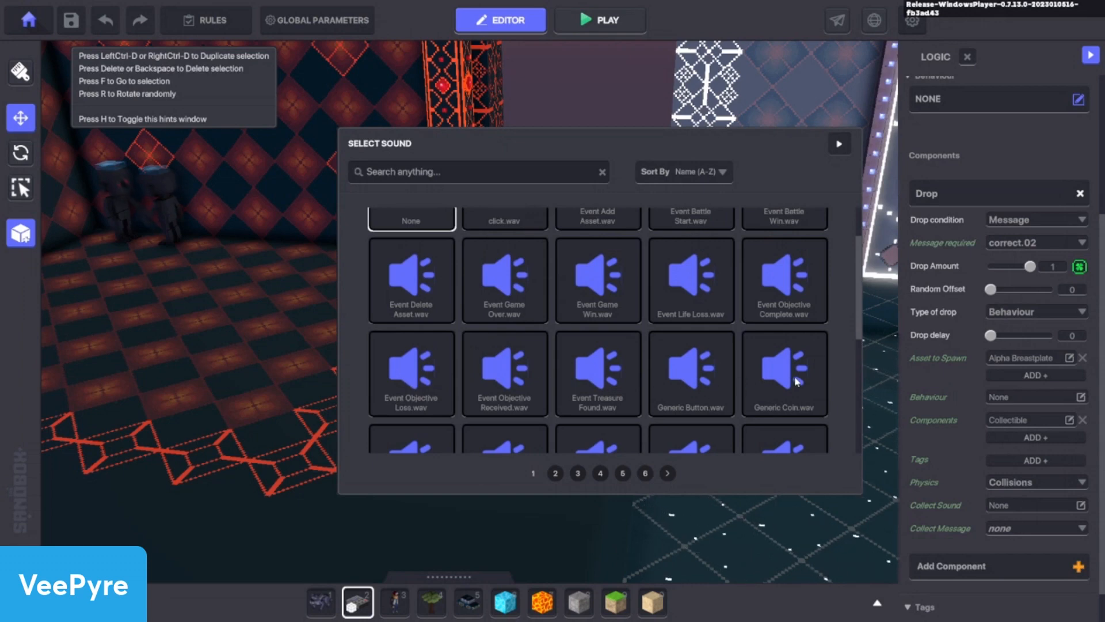
scroll(796, 382, "down", 1)
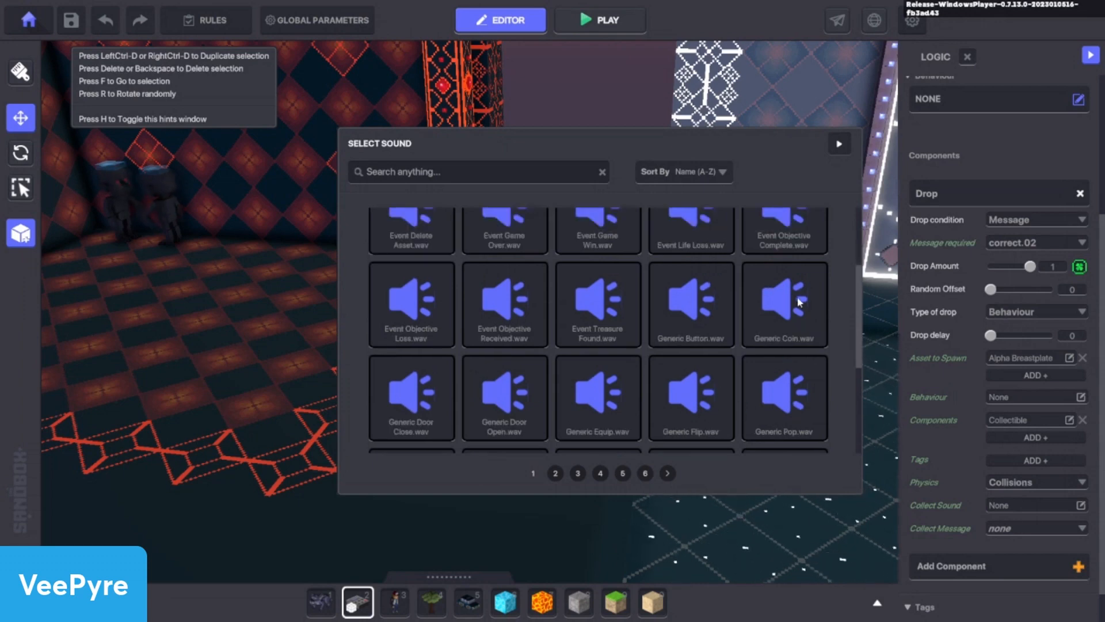
scroll(787, 303, "down", 1)
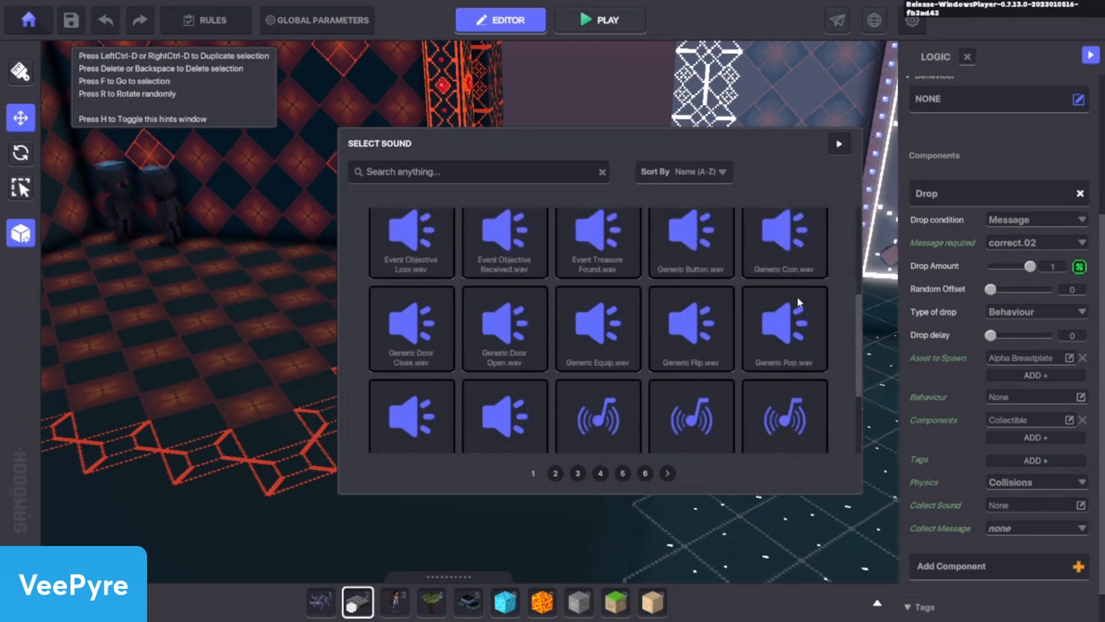
left_click(595, 329)
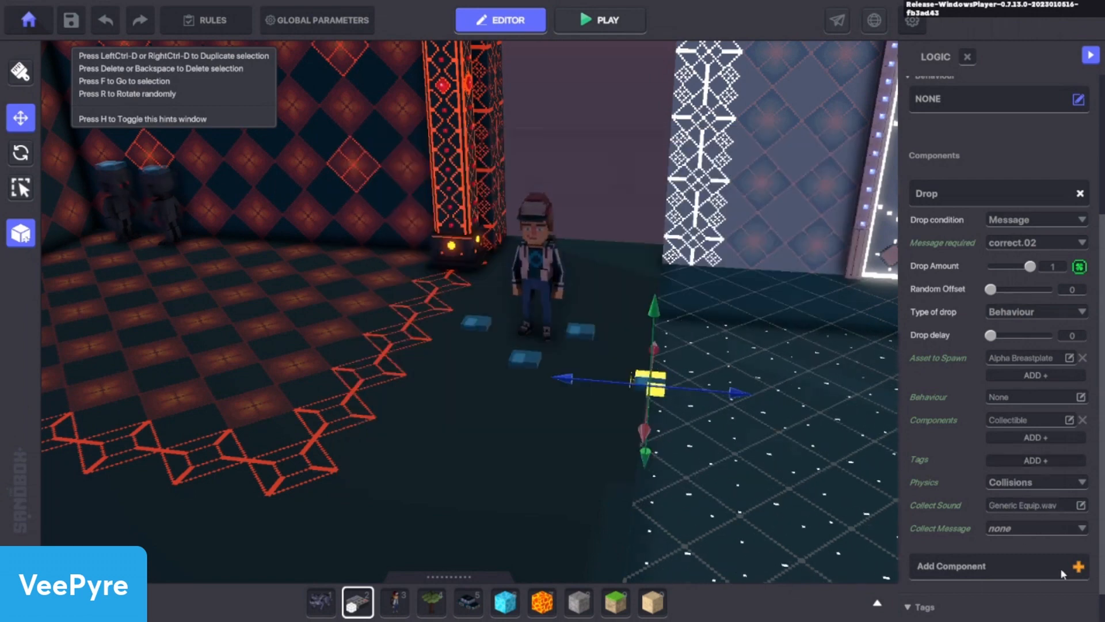
Playtest the experience, answer Blue to Max's cap-colour question and acknowledge the wrong-answer dialogue
scroll(1009, 553, "down", 1)
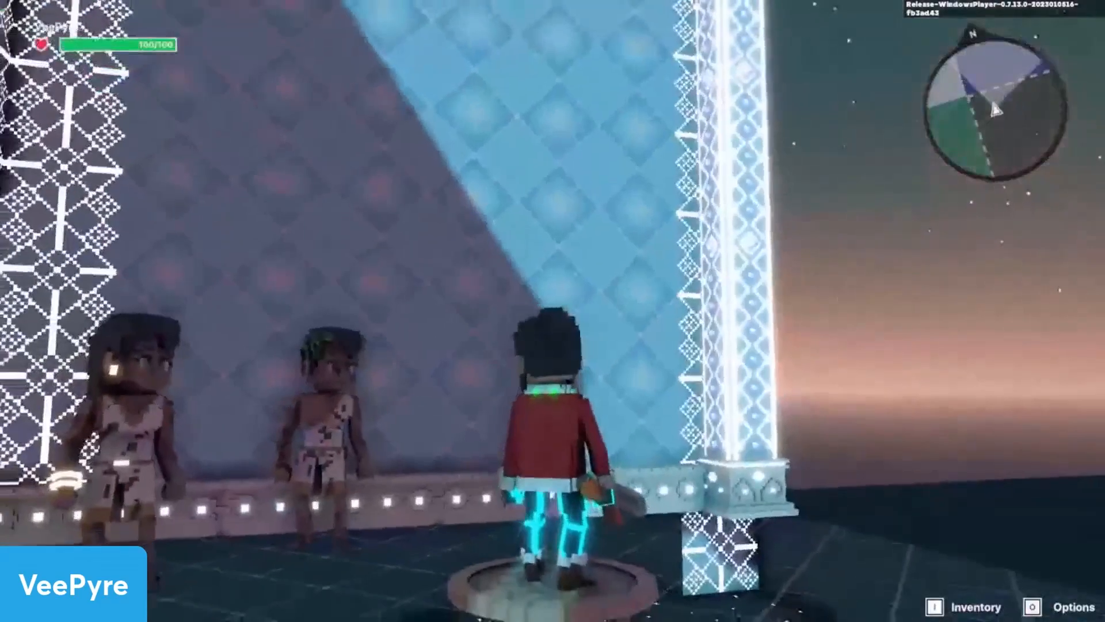
key("w")
key("w")
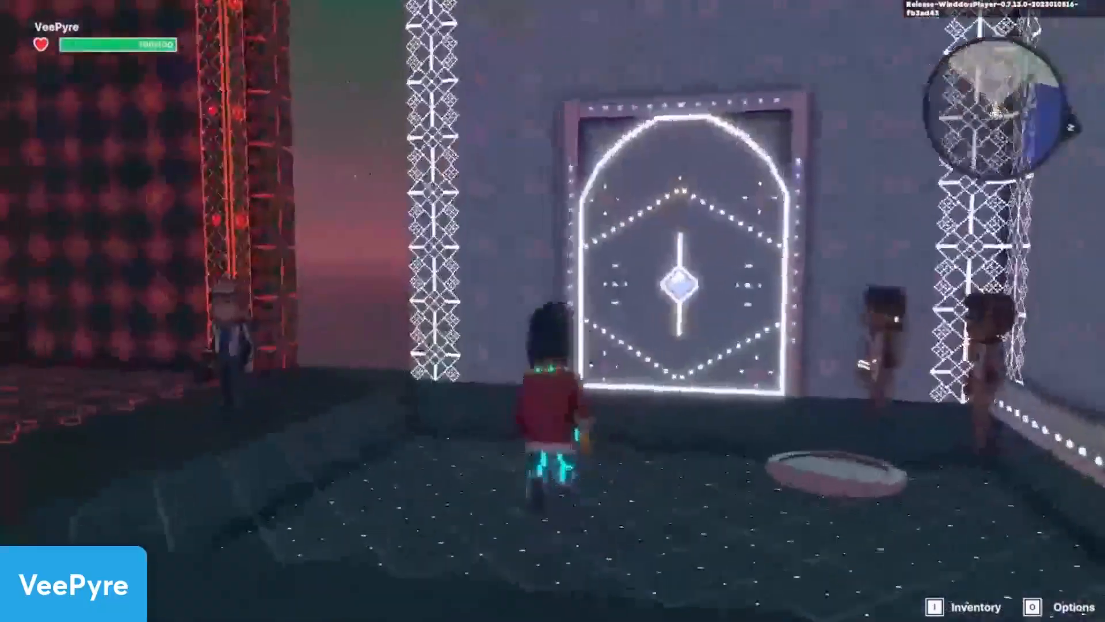
key("e")
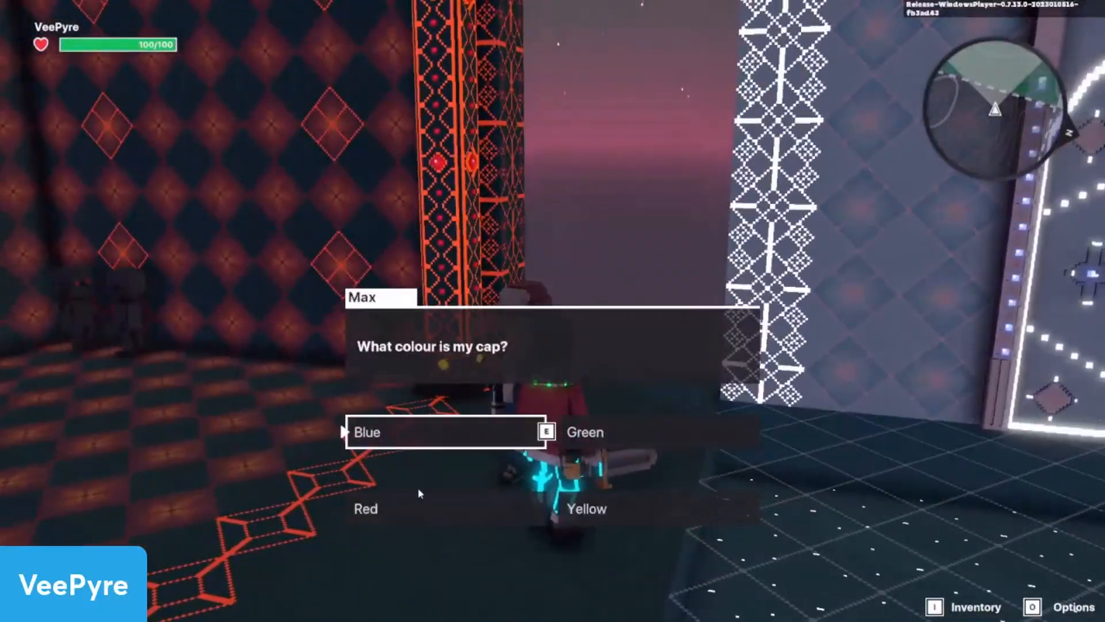
key("e")
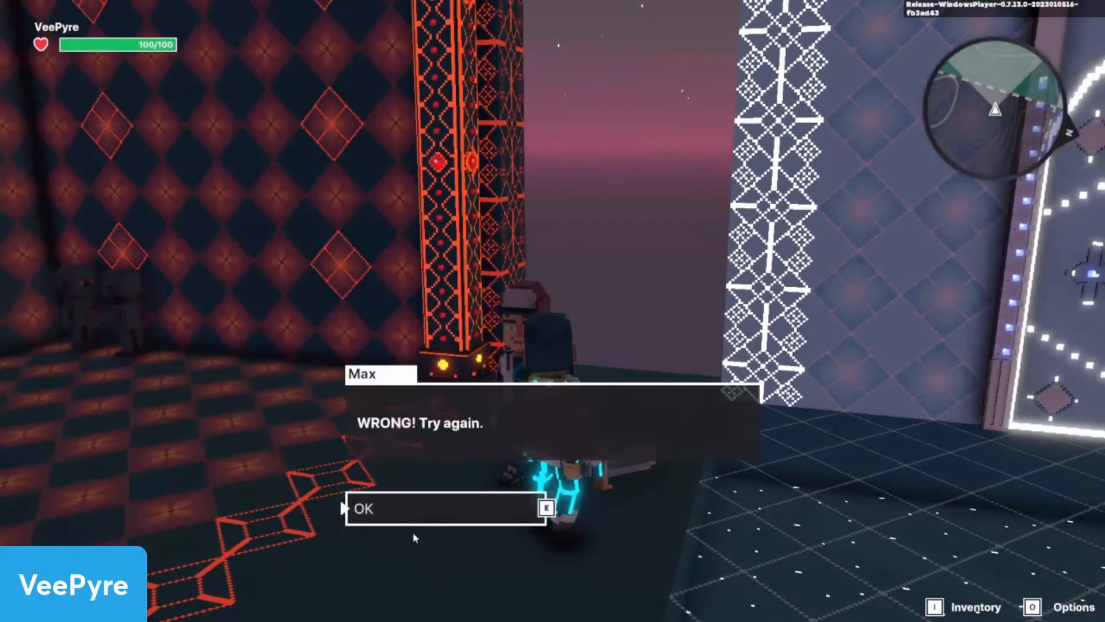
left_click(415, 507)
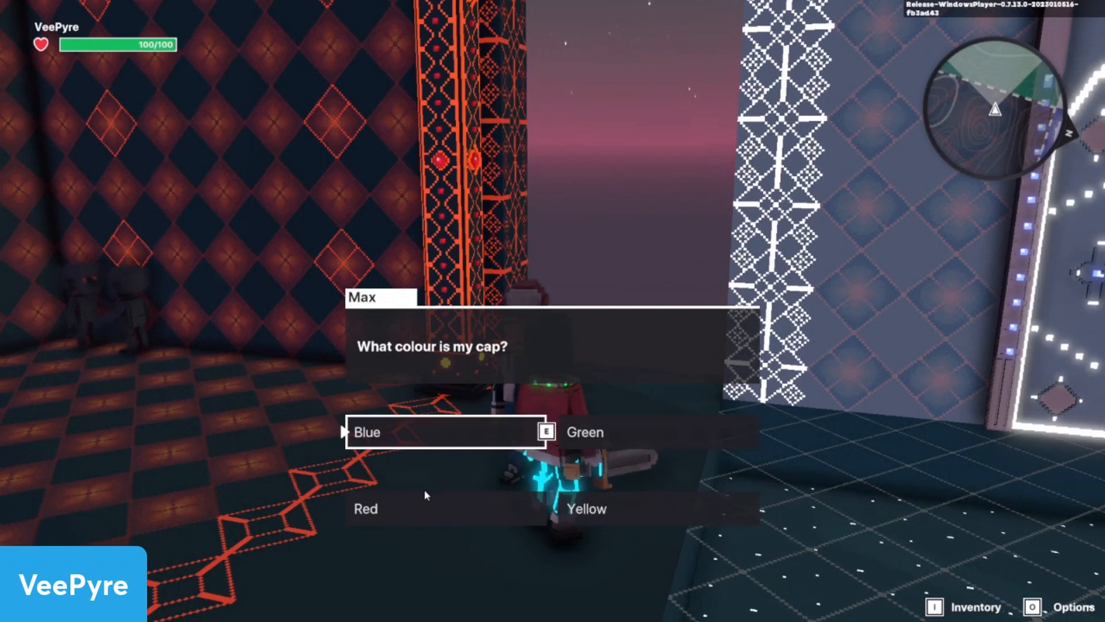
Answer Red to the cap-colour question and 21 to the age question, then collect the dropped Alpha Breastplate
left_click(430, 506)
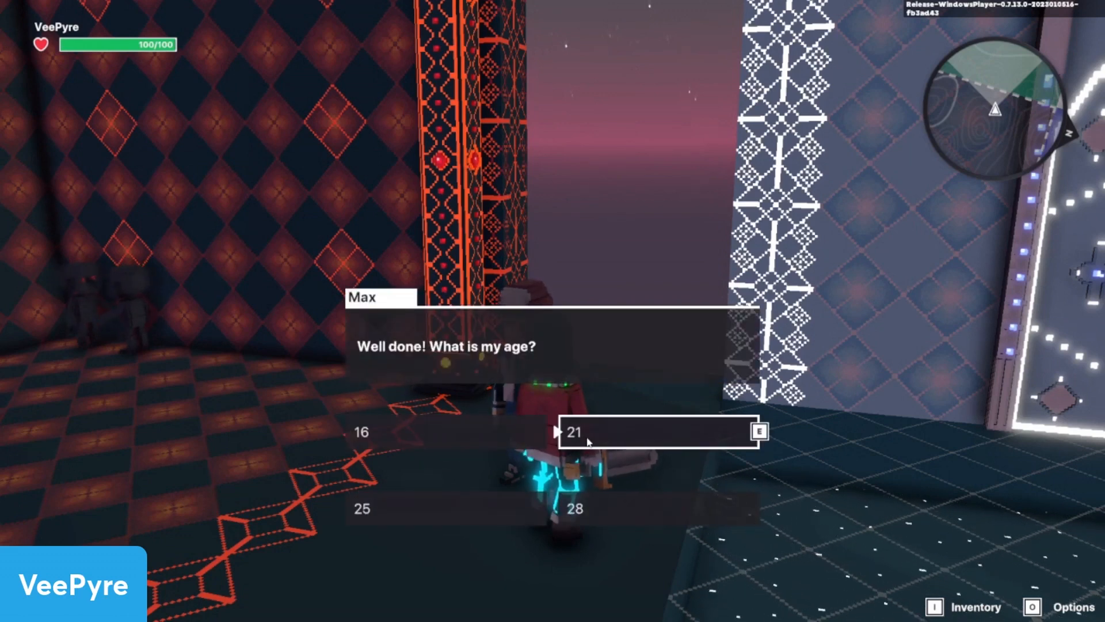
left_click(588, 441)
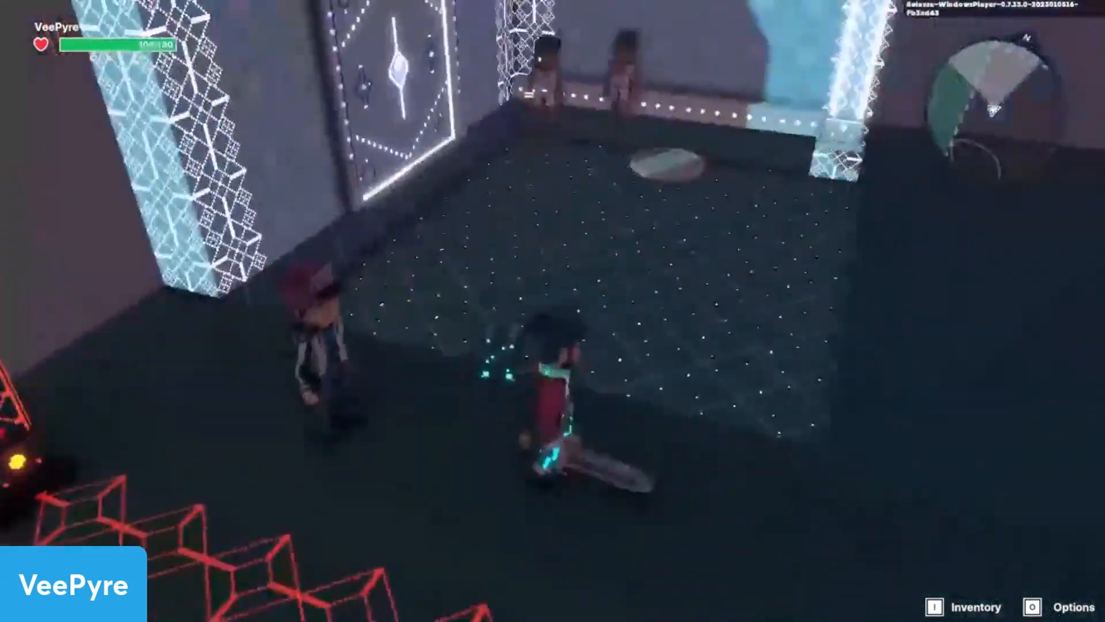
key("w")
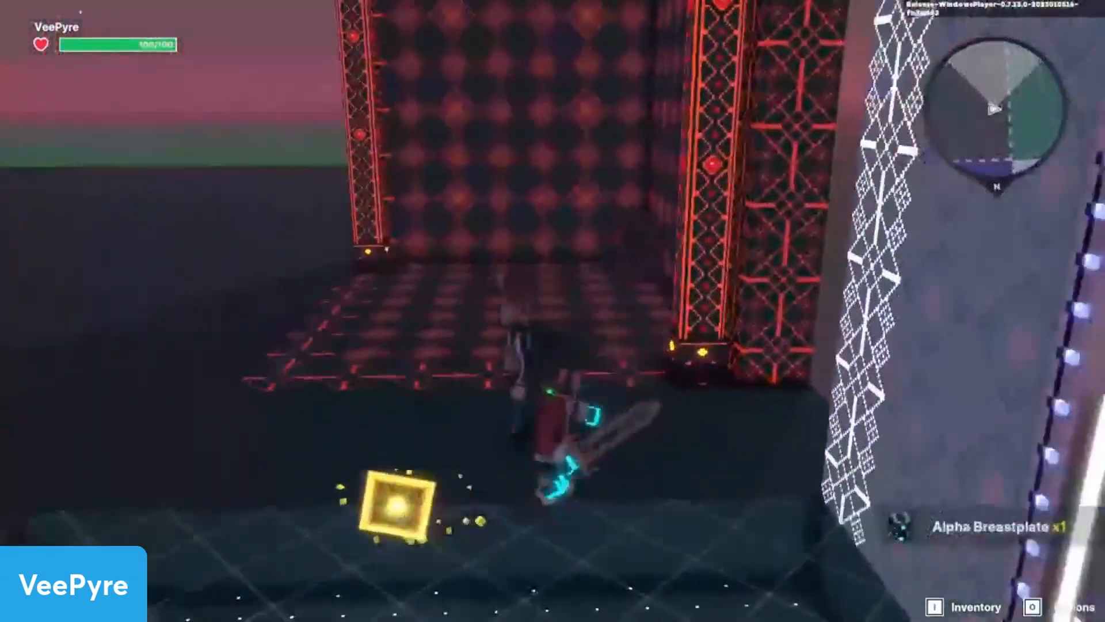
Walk around the area near Max in the playtest and return to the editor
key("w")
key("space")
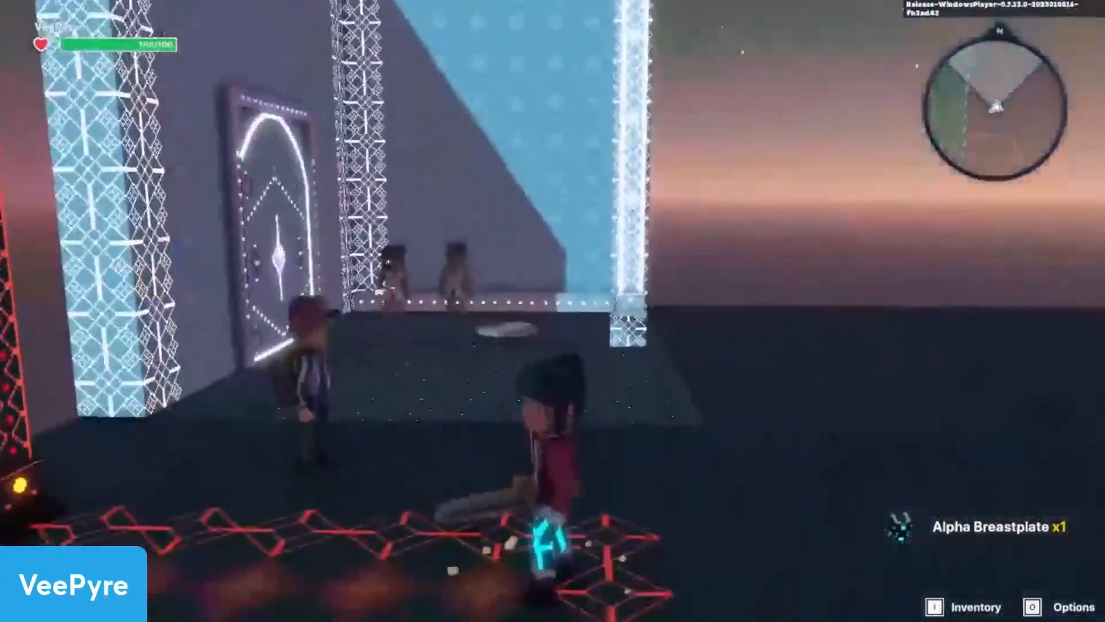
key("w")
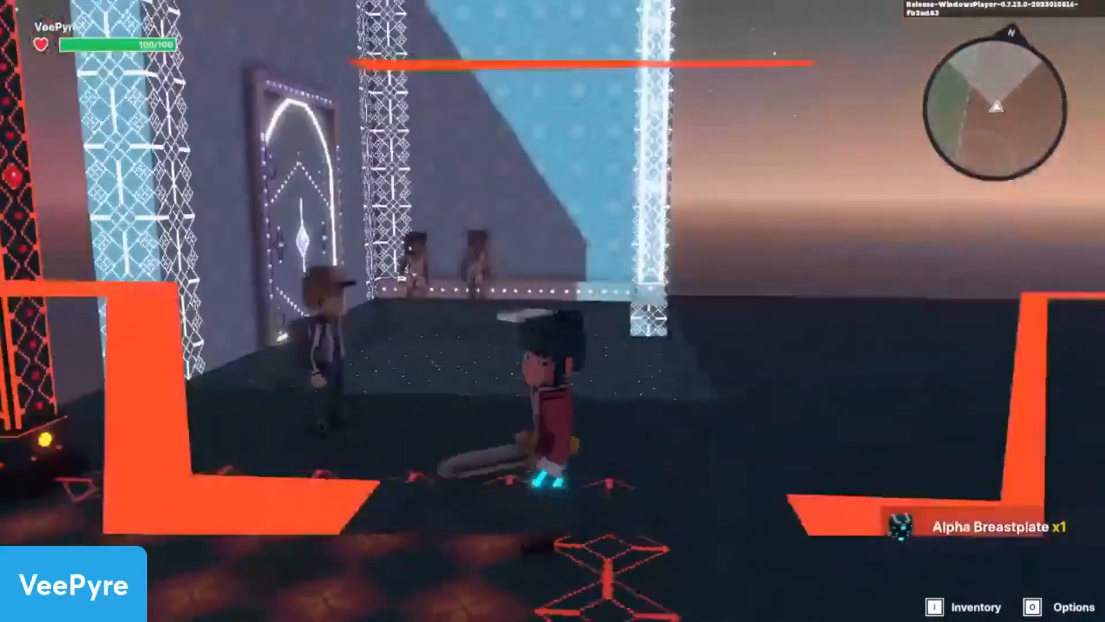
key("w")
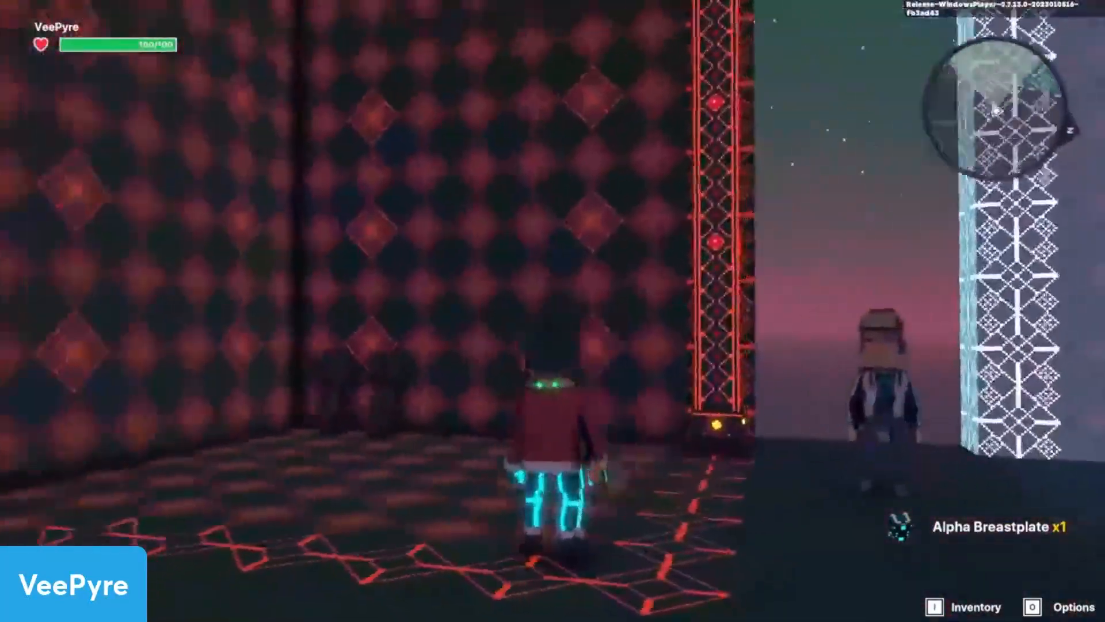
key("w")
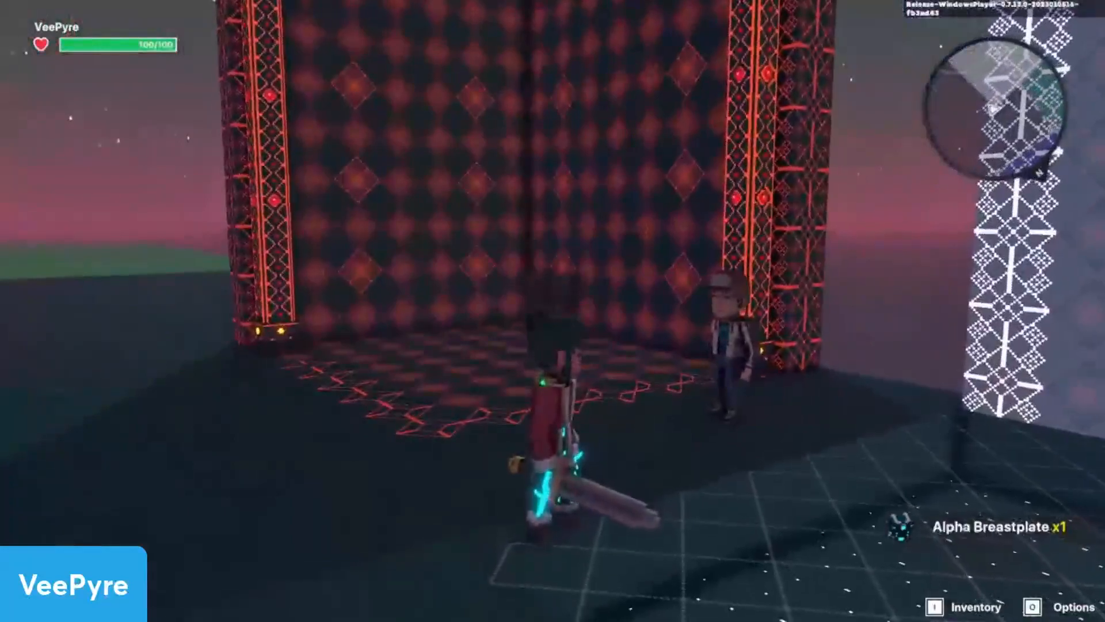
key("w")
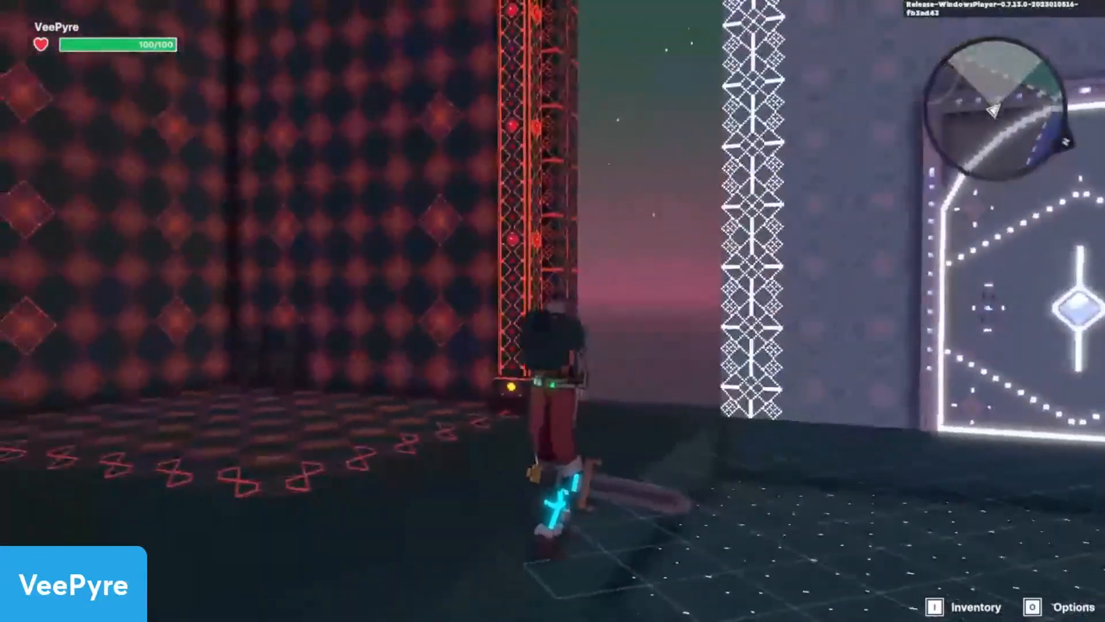
key("w")
key("Escape")
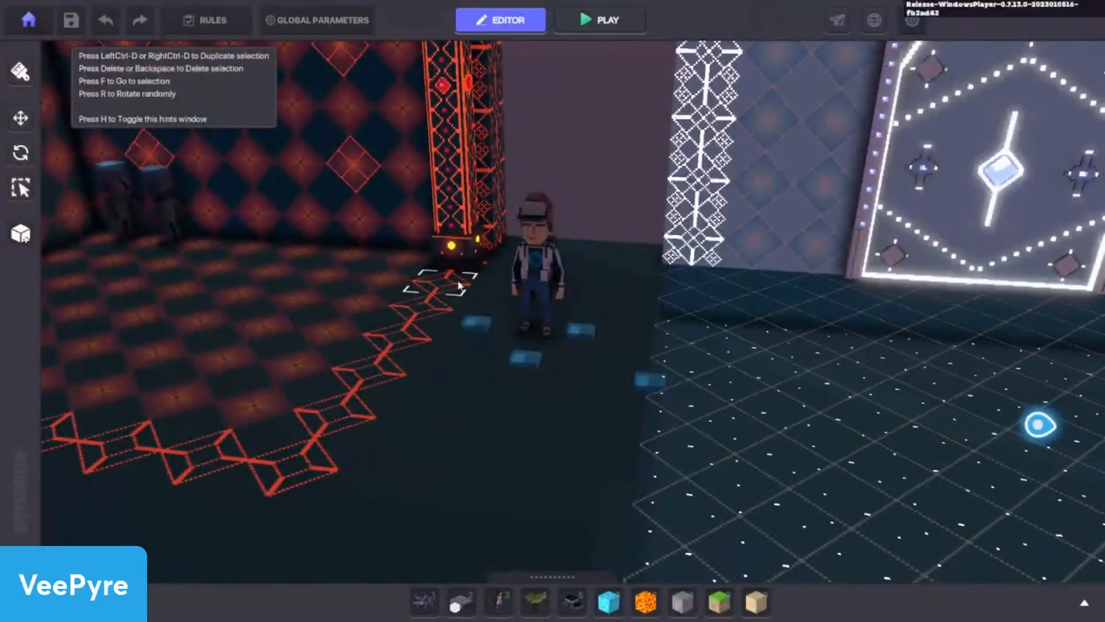